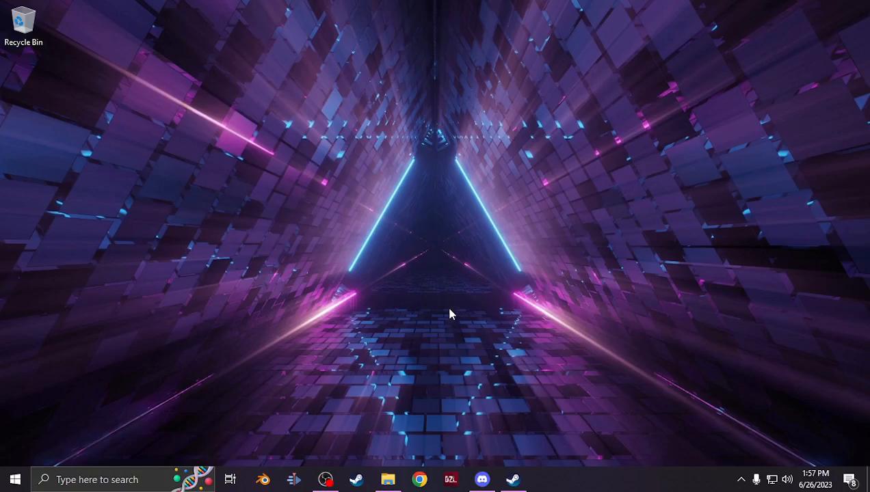
Open the data folder inside sample_teddybear on the Windows (P:) drive
left_click(385, 483)
left_click(180, 378)
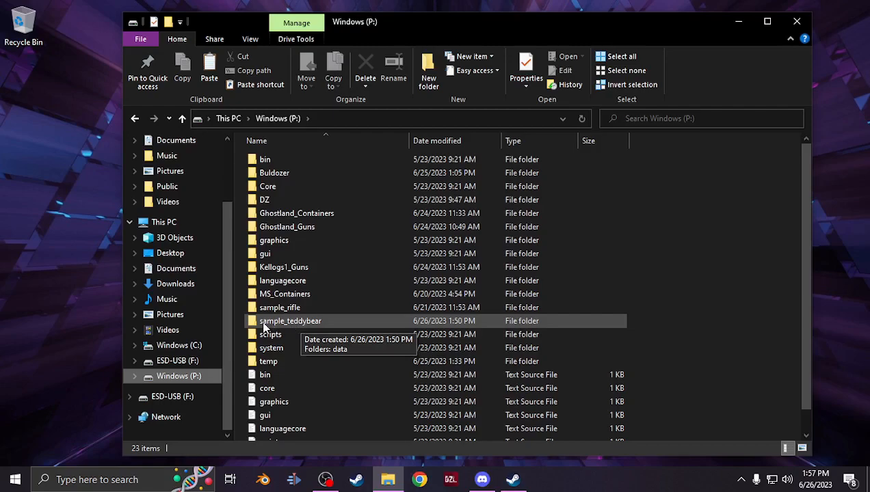
double_click(291, 322)
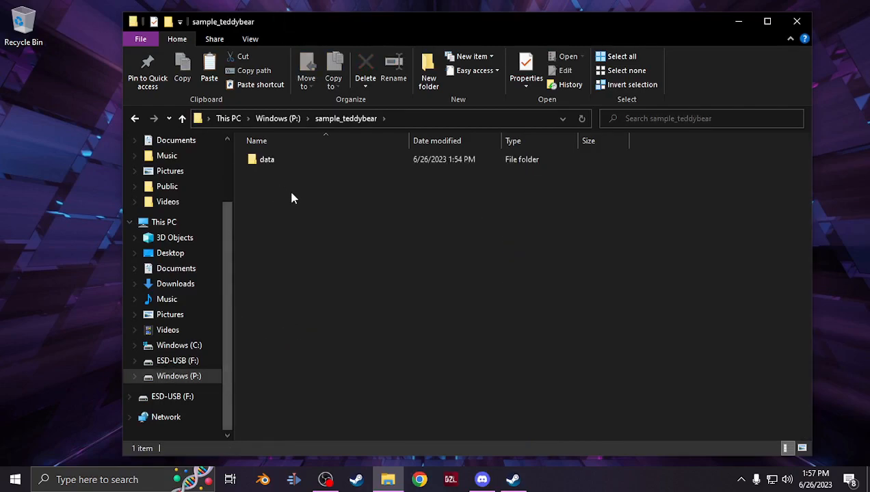
double_click(263, 164)
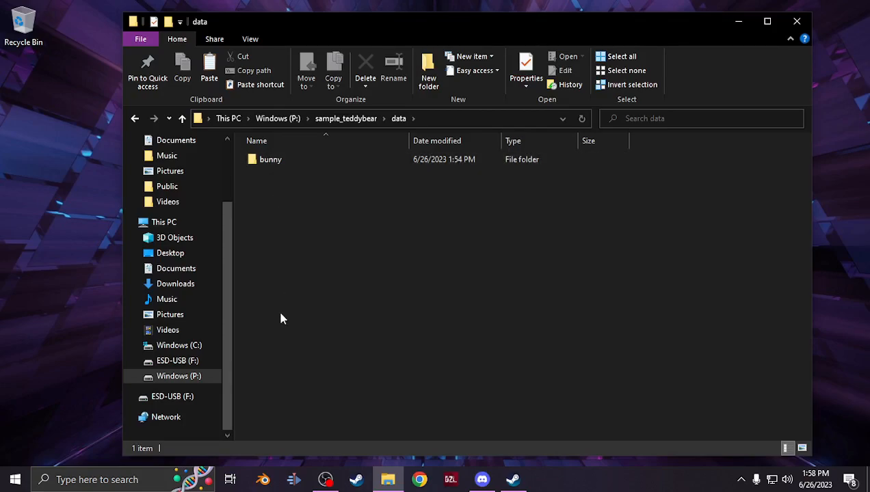
Create a new folder named bear inside the data folder
right_click(249, 263)
mouse_move(330, 408)
left_click(469, 406)
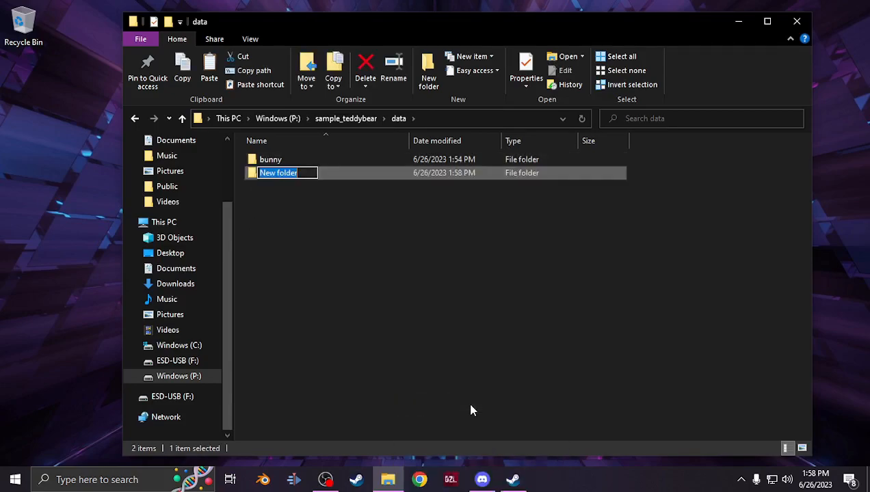
type("bear")
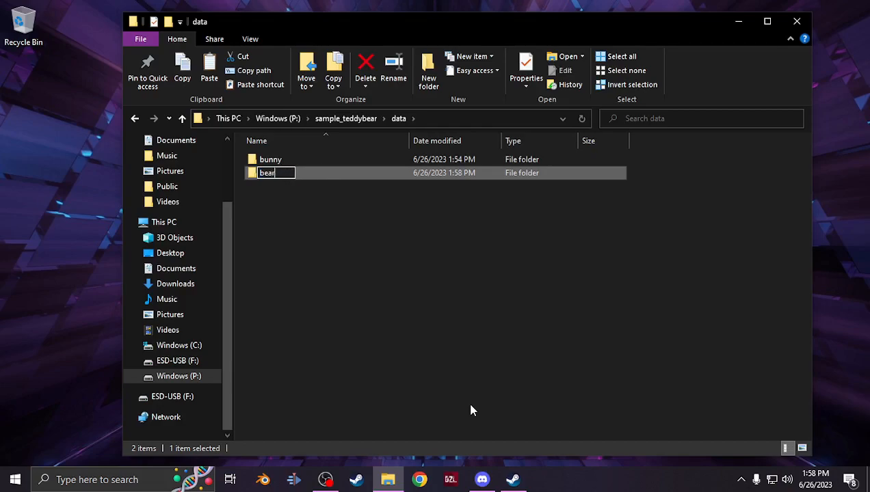
key("Return")
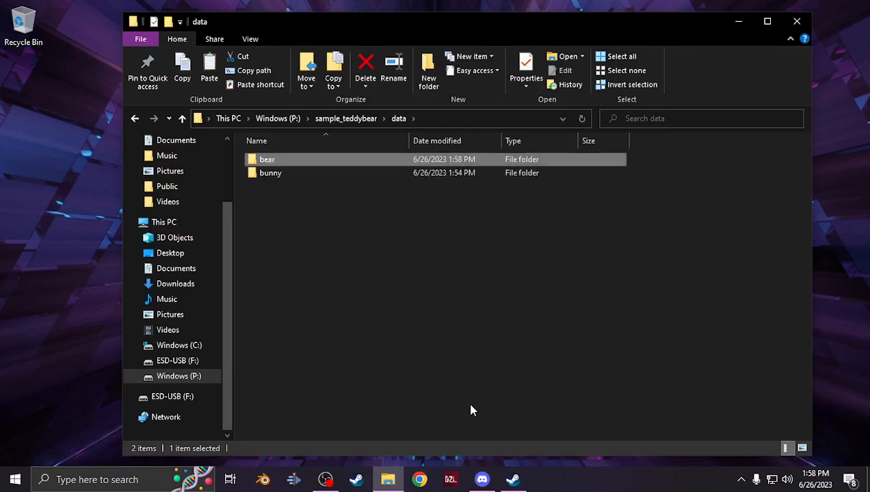
Check the bear folder, then delete it from the data folder
double_click(274, 160)
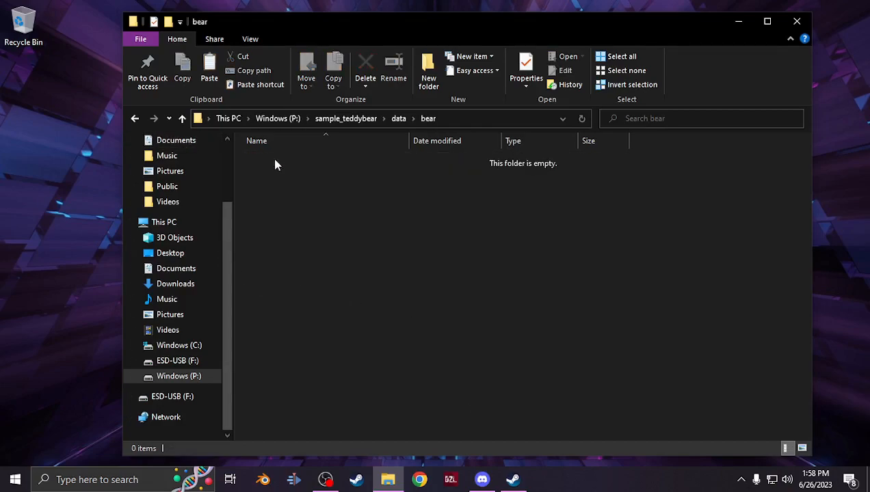
left_click(184, 119)
left_click(368, 68)
left_click(484, 293)
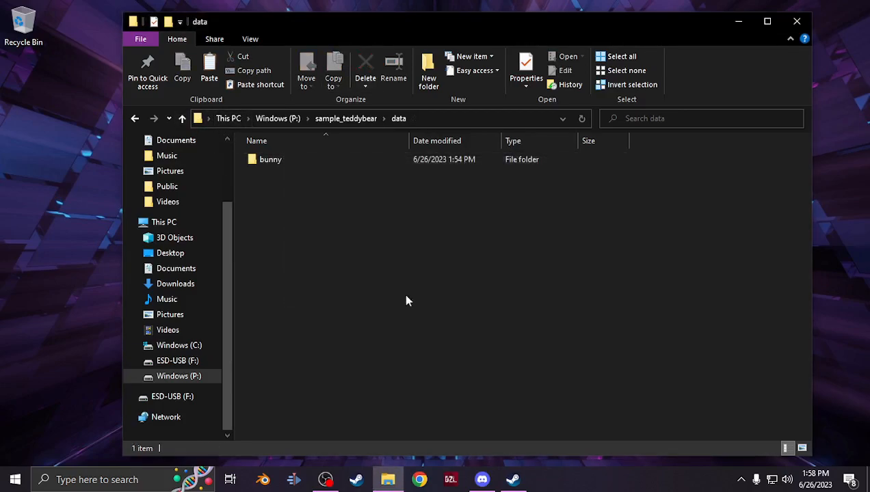
Inspect the contents of the bunny folder and its data subfolder, then return to data
double_click(264, 160)
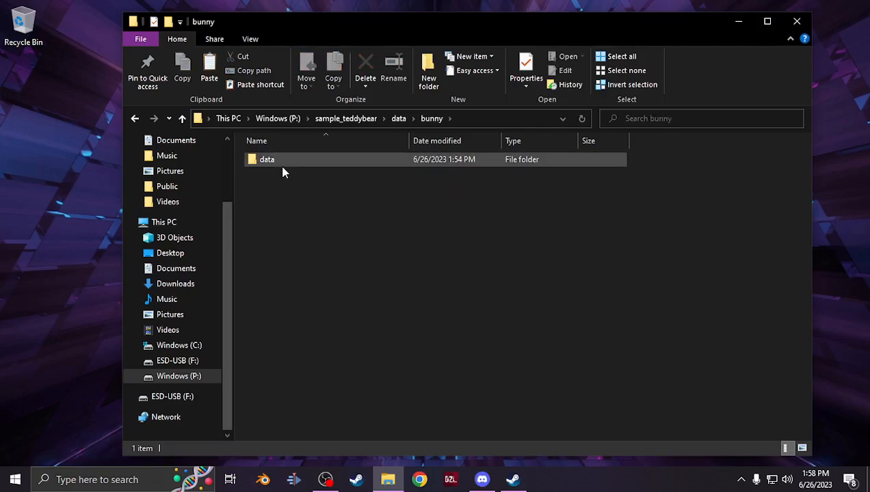
double_click(283, 164)
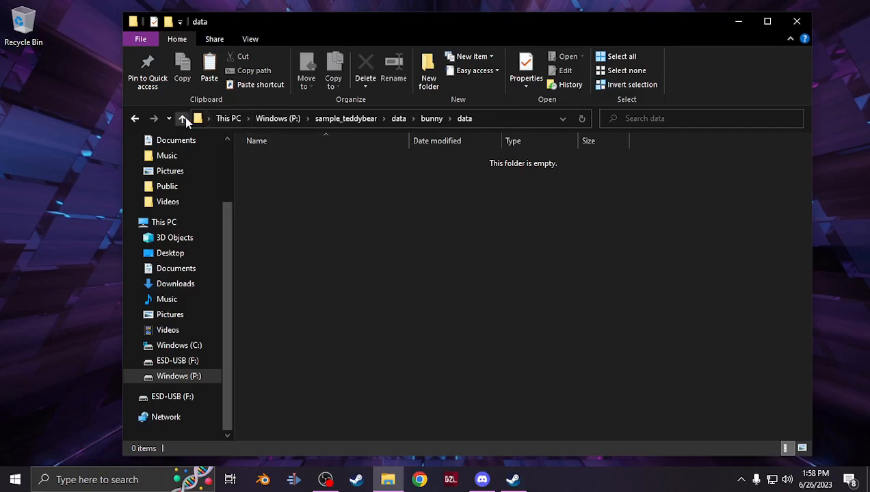
left_click(183, 118)
left_click(277, 182)
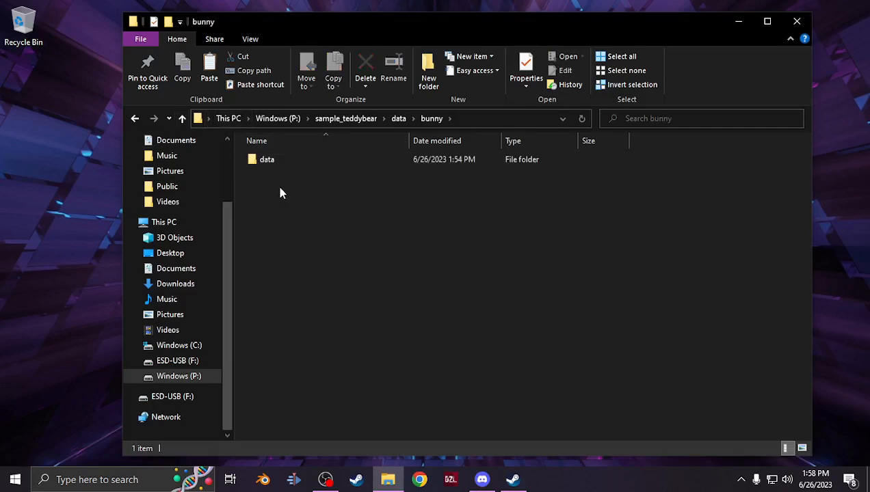
left_click(183, 119)
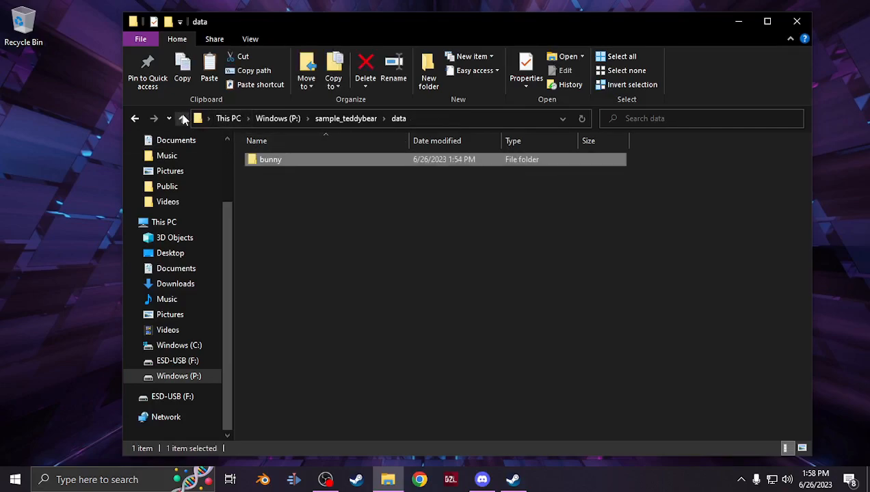
Open the bunny_plushie textures folder in Downloads
left_click(196, 287)
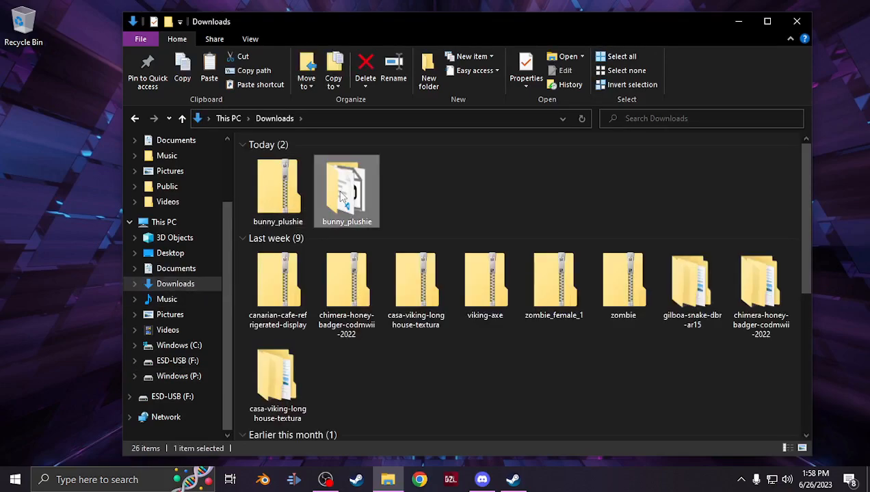
double_click(338, 219)
double_click(301, 161)
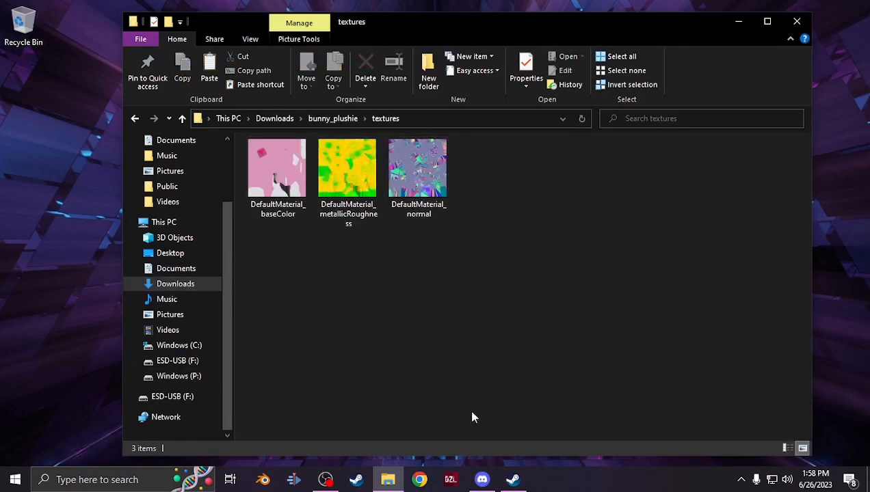
Launch DayZ Tools from the Steam library and open its Texture Viewer
left_click(508, 481)
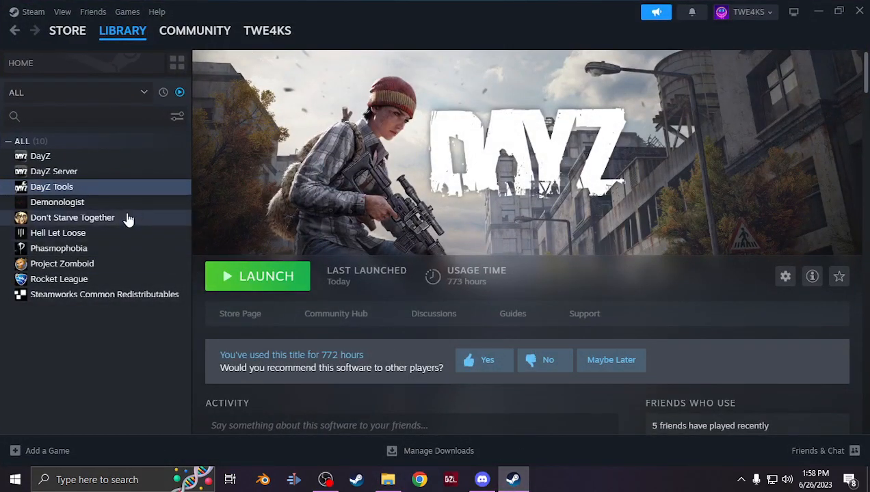
left_click(244, 280)
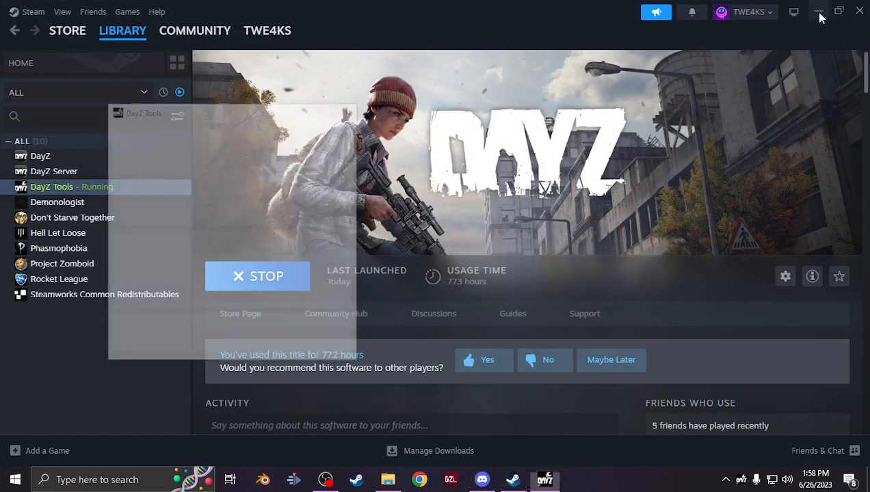
left_click(816, 11)
left_click(288, 269)
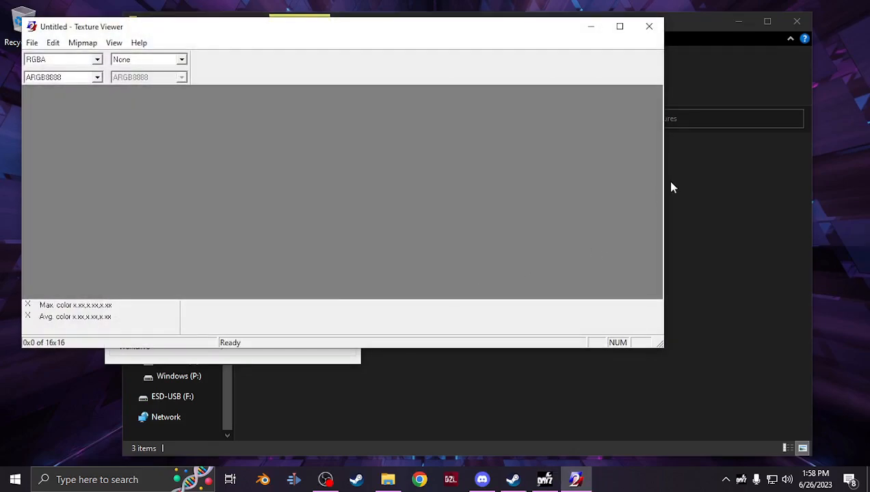
Try to load DefaultMaterial_baseColor into the Texture Viewer by dropping the file onto it
left_click(666, 181)
left_click_drag(431, 26, 634, 47)
left_click(471, 179)
left_click_drag(422, 195, 180, 161)
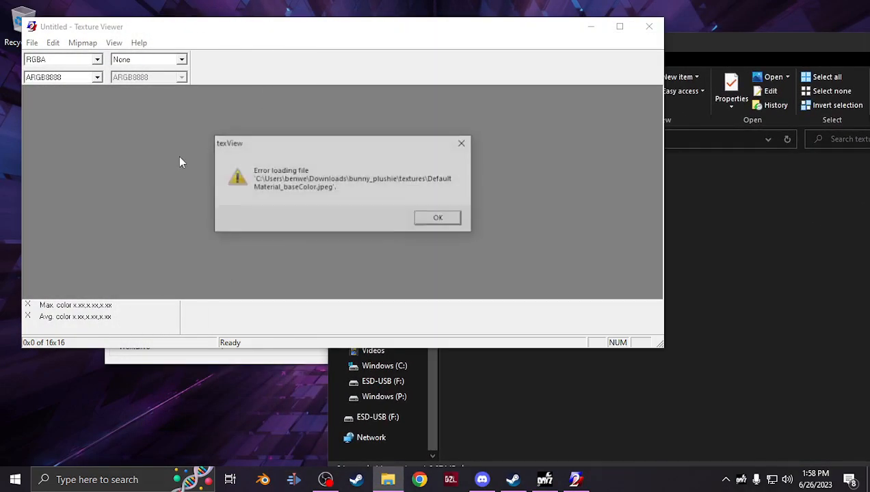
left_click(440, 219)
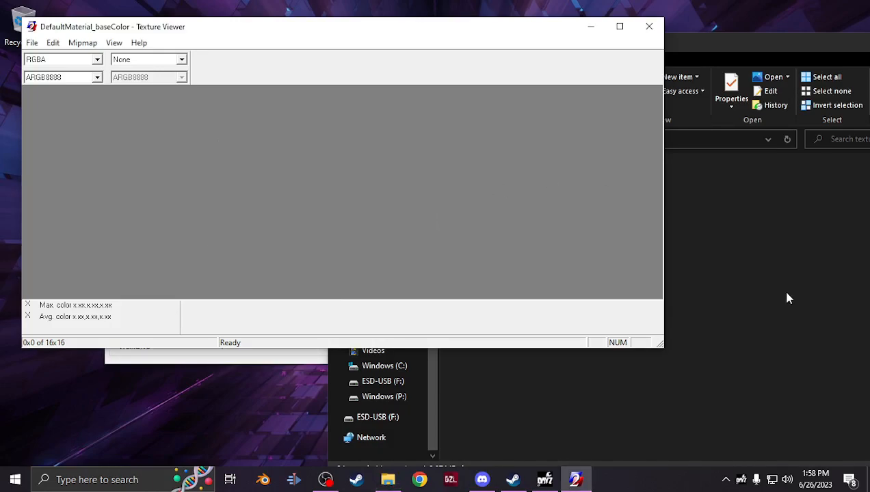
Open DefaultMaterial_baseColor in GIMP
left_click(780, 287)
right_click(488, 214)
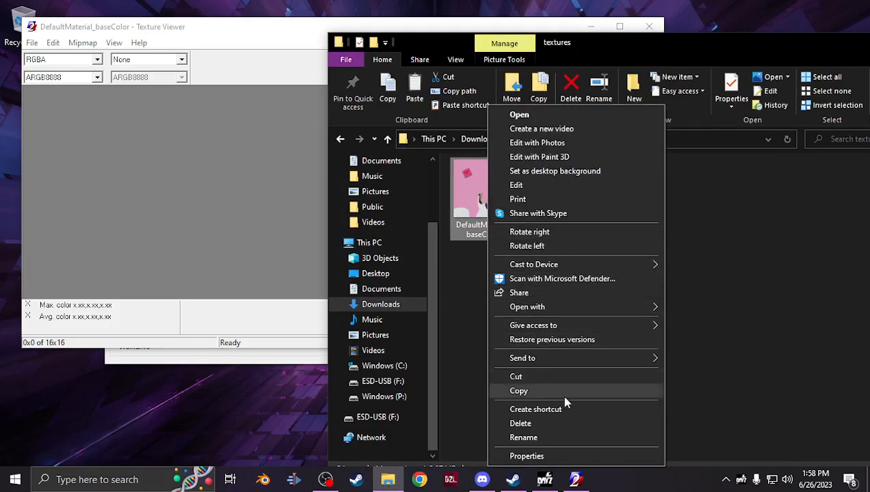
mouse_move(547, 305)
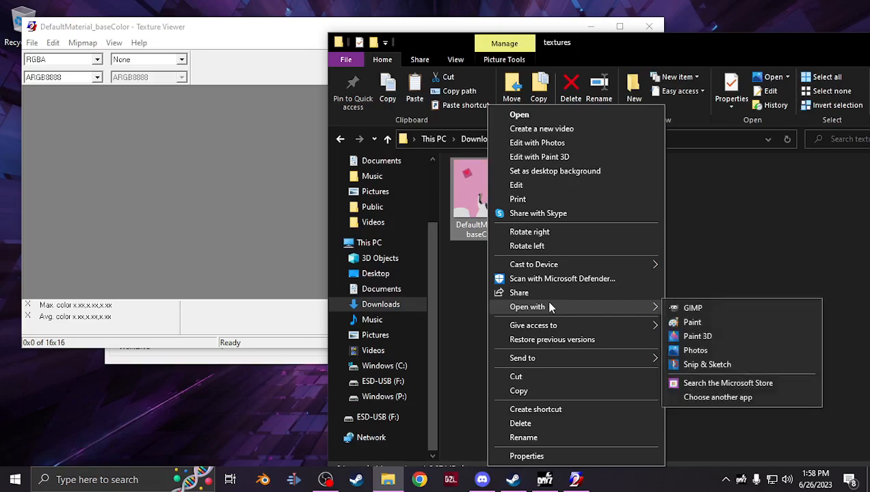
left_click(705, 309)
left_click_drag(559, 187, 192, 177)
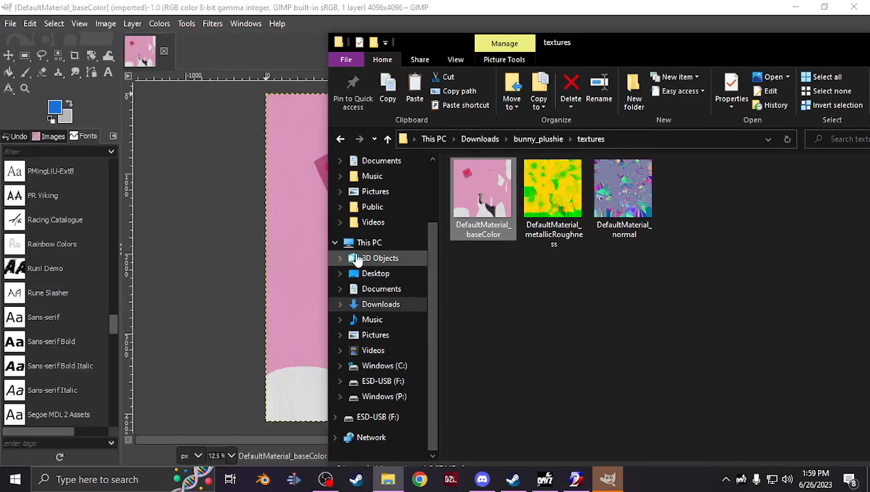
Start exporting the image and browse to sample_teddybear\data\bunny\data on the Windows (P:) drive
left_click(122, 4)
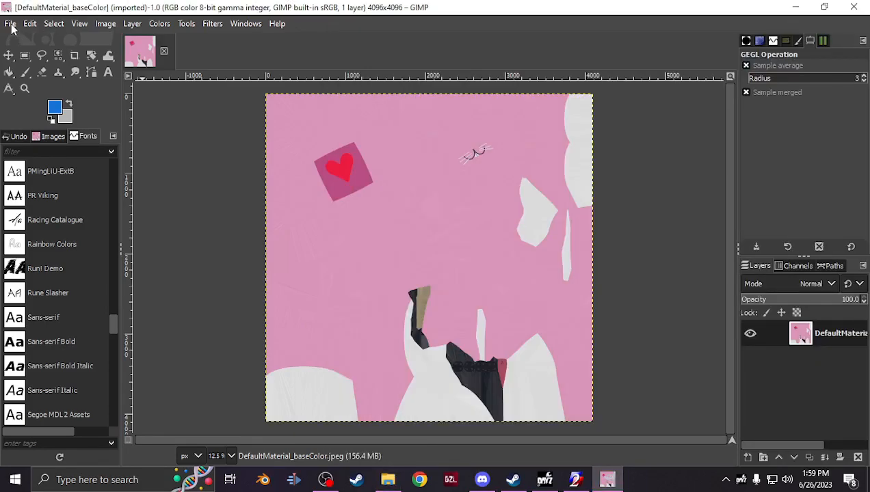
left_click(11, 23)
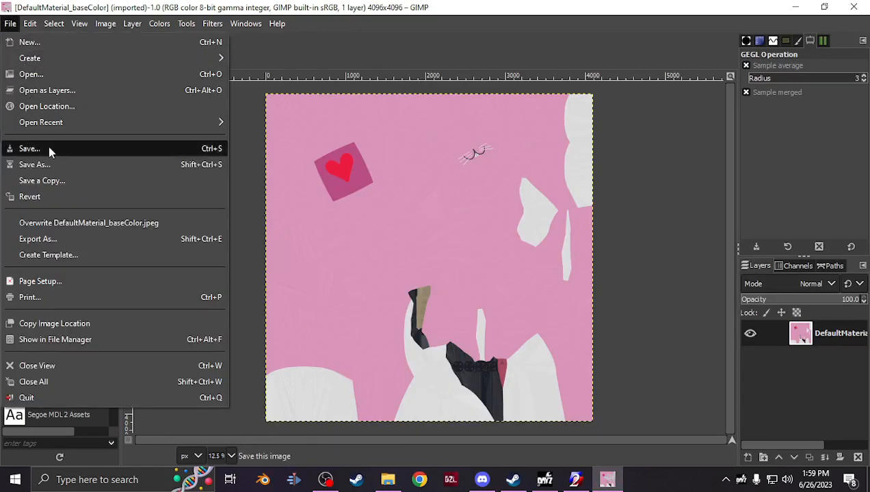
left_click(77, 239)
left_click(152, 195)
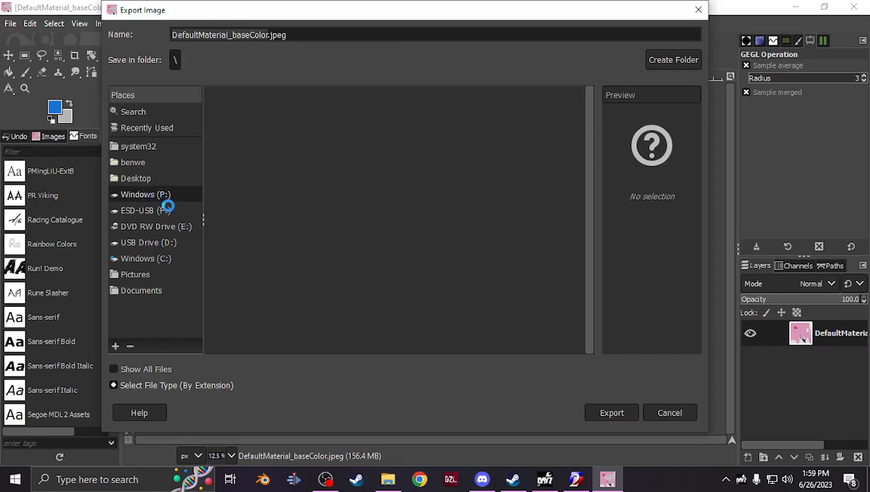
double_click(268, 310)
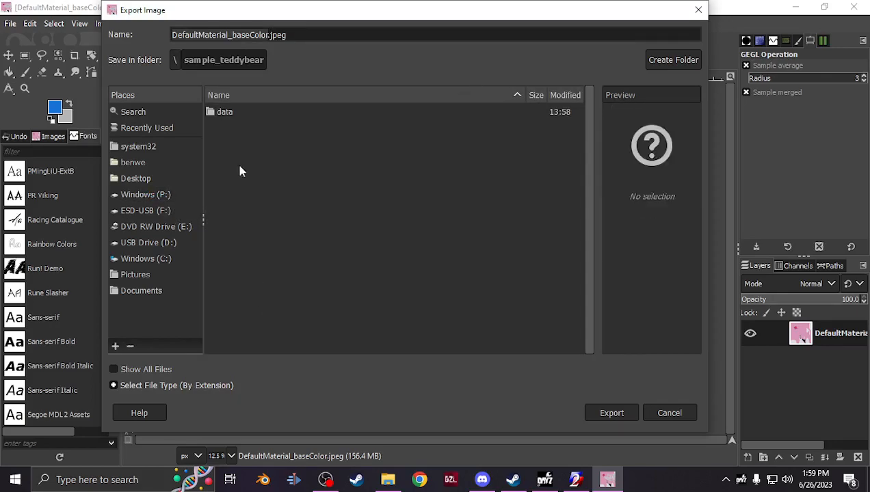
double_click(245, 115)
left_click(245, 116)
double_click(245, 114)
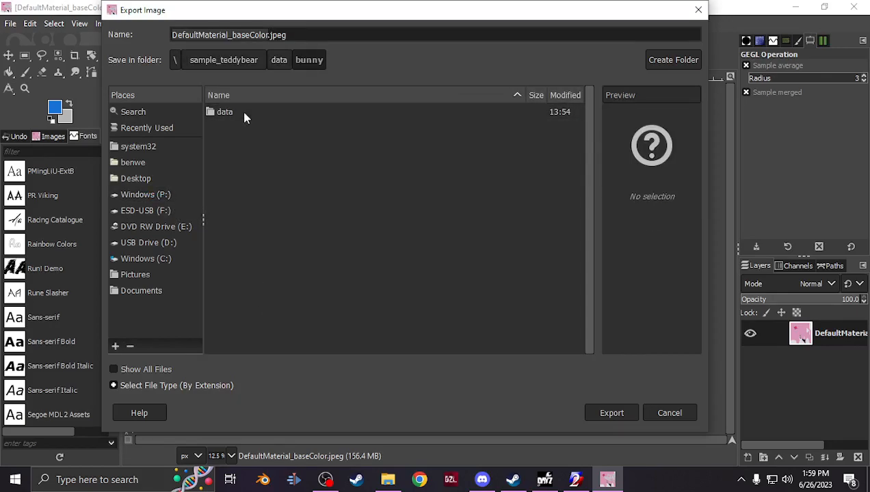
double_click(245, 113)
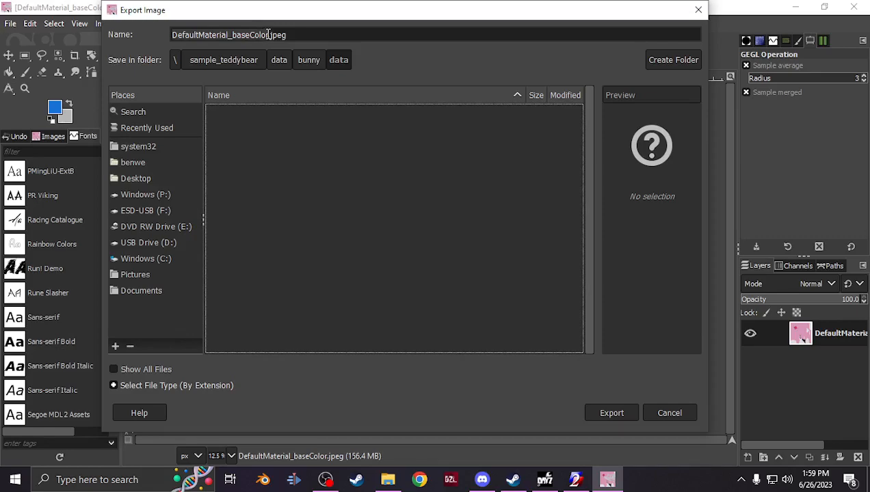
Export the image as bunny_co.paa and close GIMP
type("b")
left_click(292, 33)
left_click_drag(291, 33, 130, 35)
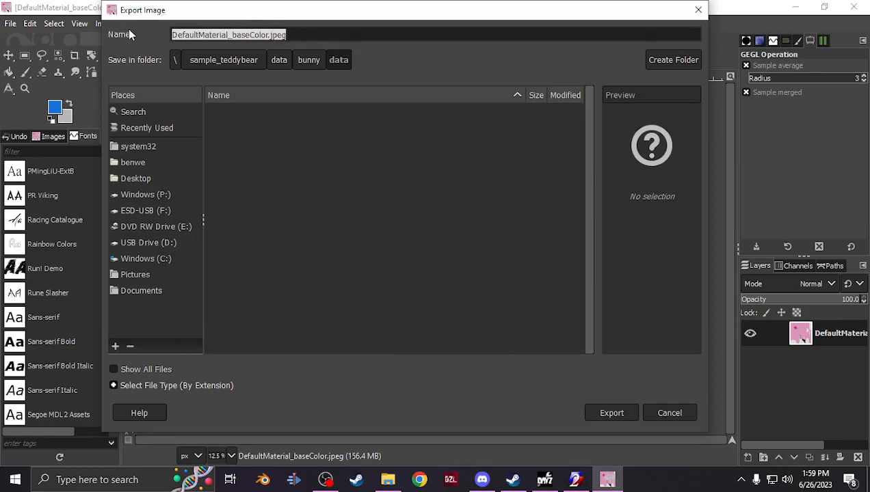
key("BackSpace")
type("bunny")
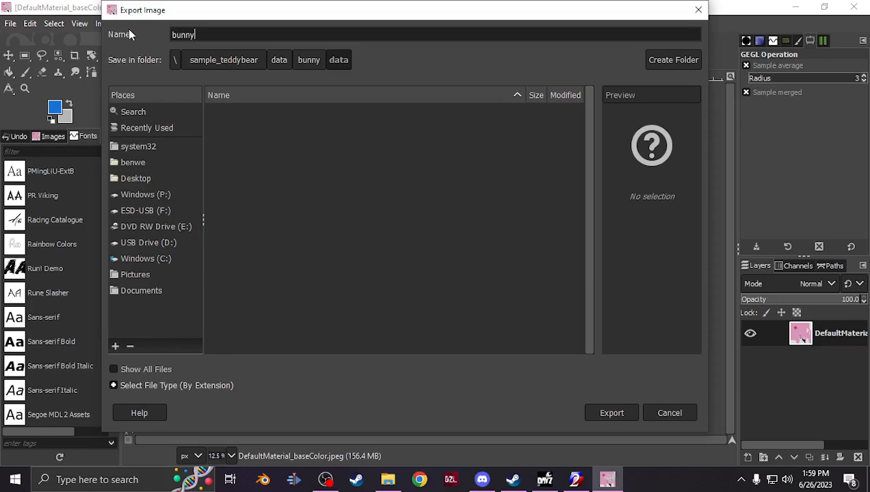
type("_co.paa")
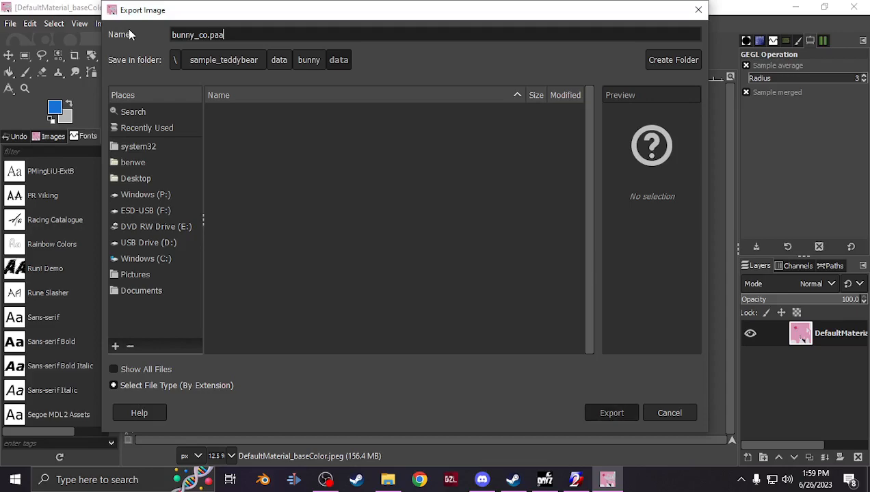
key("Return")
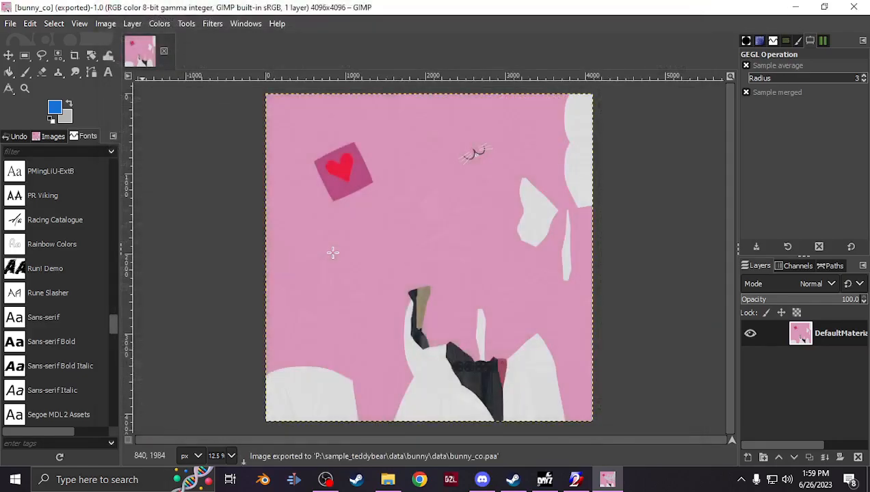
left_click(862, 4)
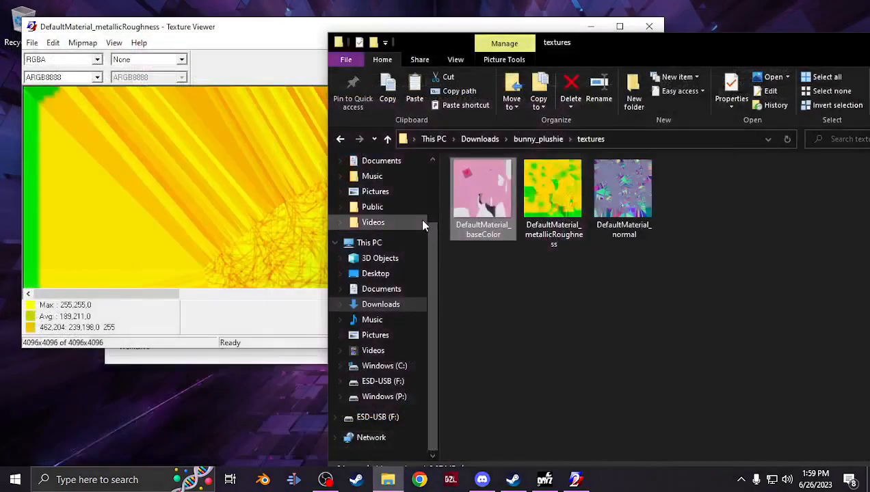
Start saving the metallicRoughness texture from the Texture Viewer and browse to sample_teddybear\data\bunny\data on the Windows (P:) drive
left_click(261, 3)
left_click(264, 23)
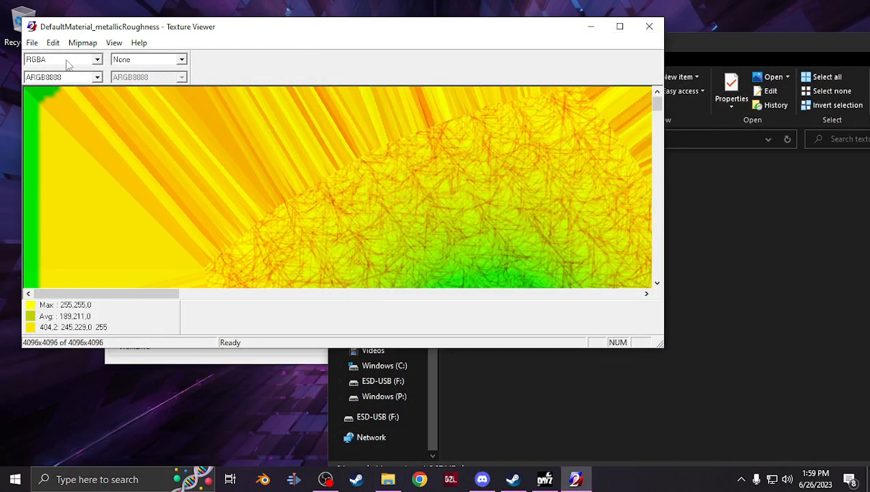
left_click(32, 42)
left_click(55, 100)
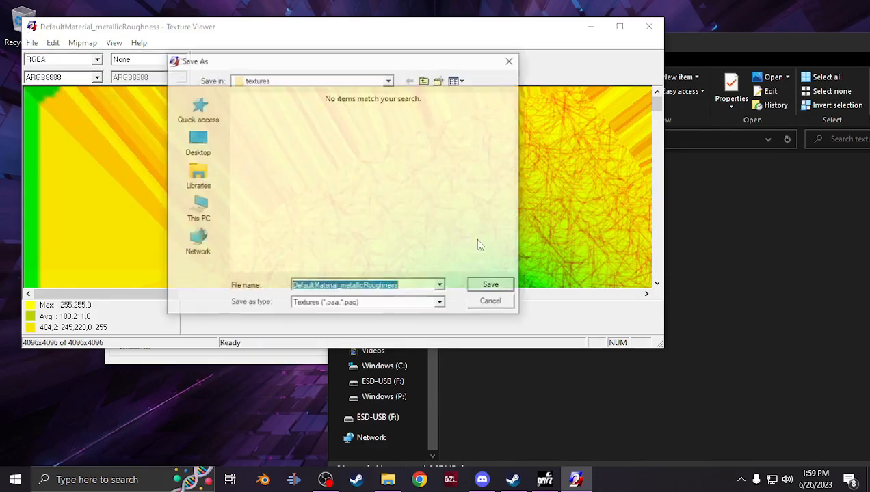
left_click(199, 210)
scroll(287, 241, "down", 5)
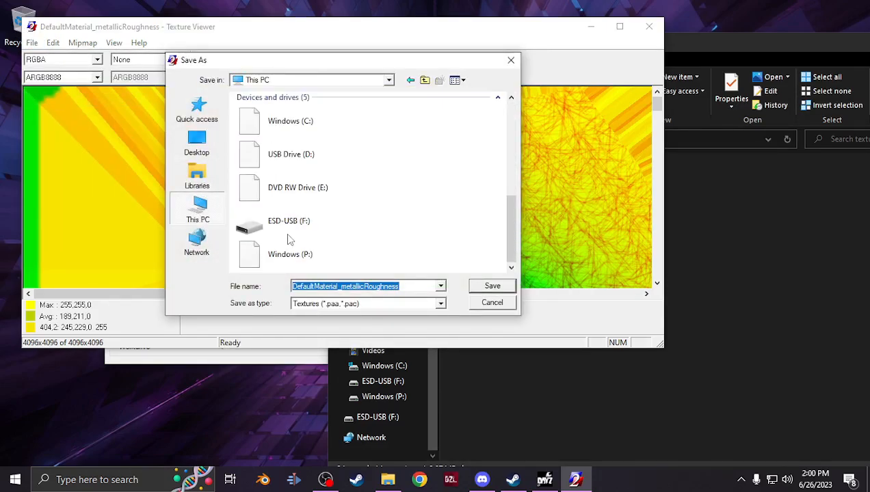
double_click(273, 247)
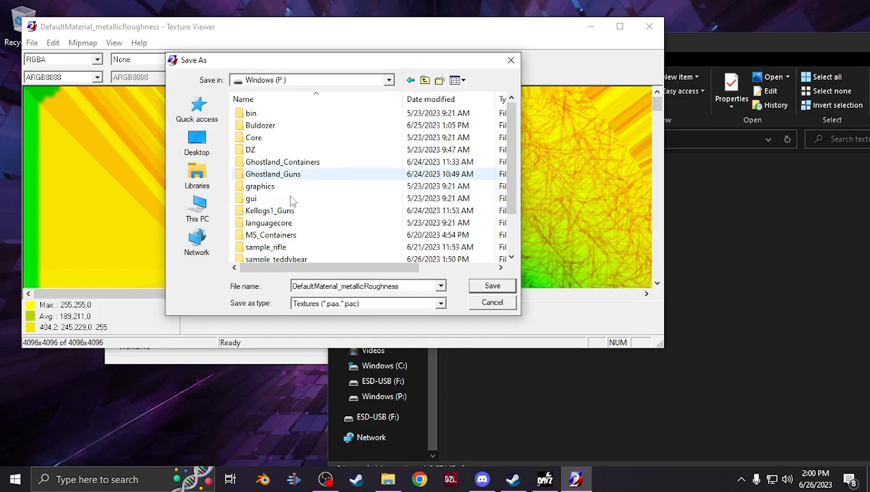
double_click(286, 259)
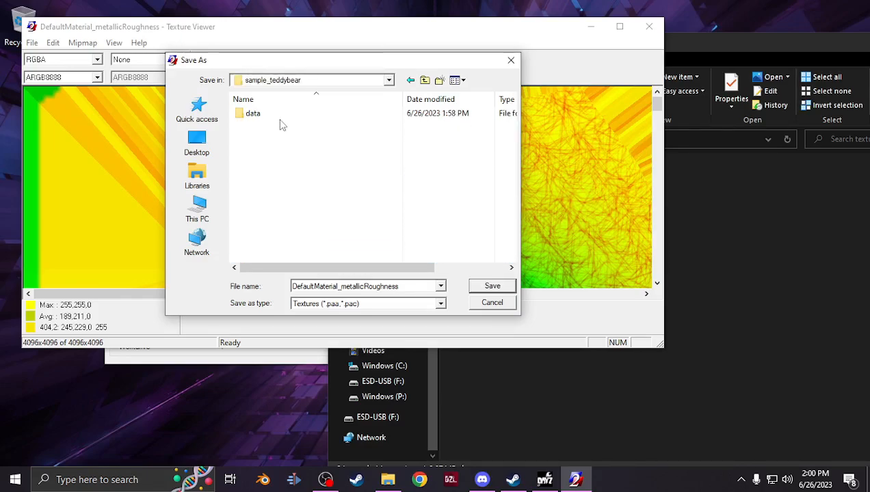
double_click(283, 120)
double_click(283, 121)
double_click(283, 121)
left_click(270, 120)
Save the texture as bunny_smdi.paa
double_click(327, 286)
left_click(327, 287)
key("BackSpace")
key("BackSpace")
type("smdi.paa")
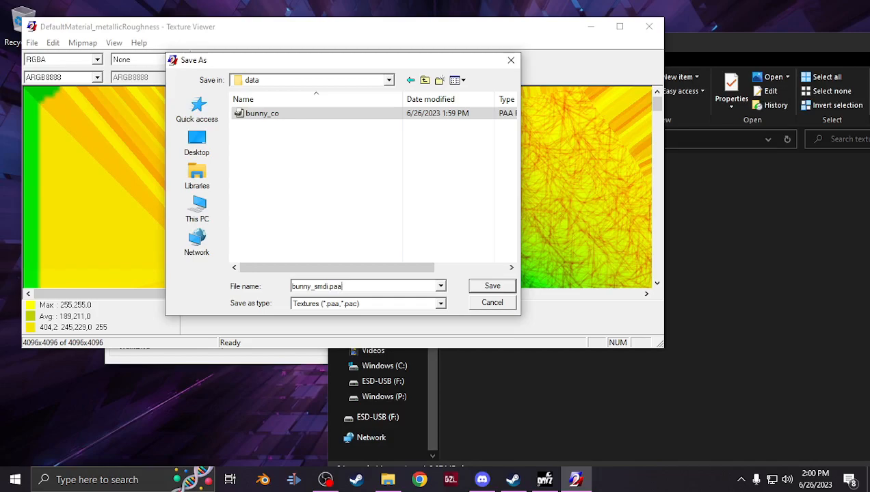
key("Return")
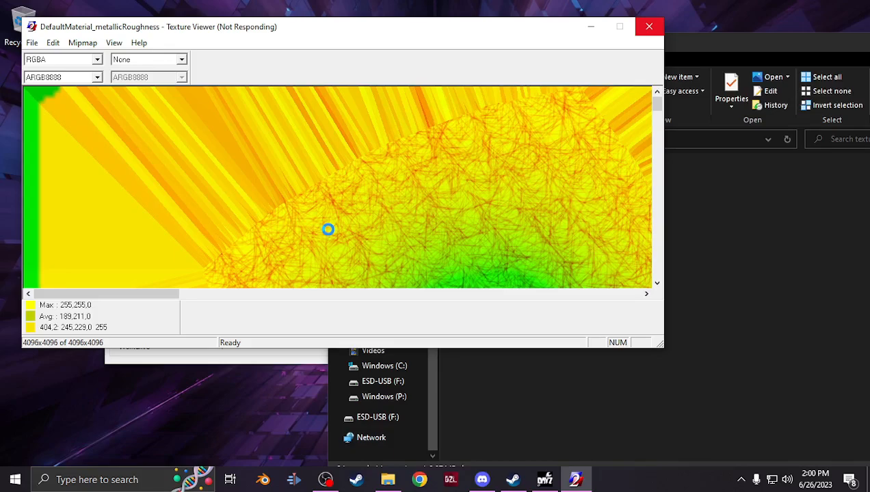
Load DefaultMaterial_normal into the Texture Viewer by dropping the file onto it
left_click(690, 206)
left_click(606, 182)
left_click_drag(609, 185, 220, 172)
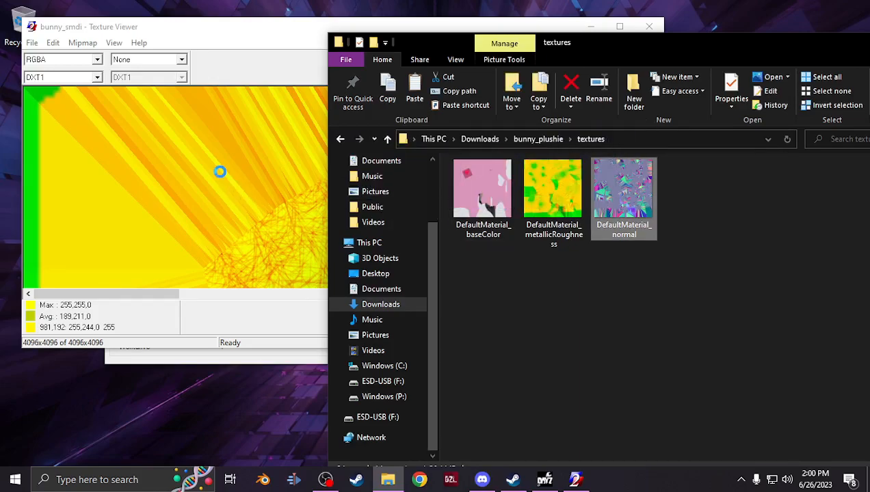
Start saving the normal texture and browse to sample_teddybear\data\bunny\data on the Windows (P:) drive
left_click(31, 43)
left_click(59, 100)
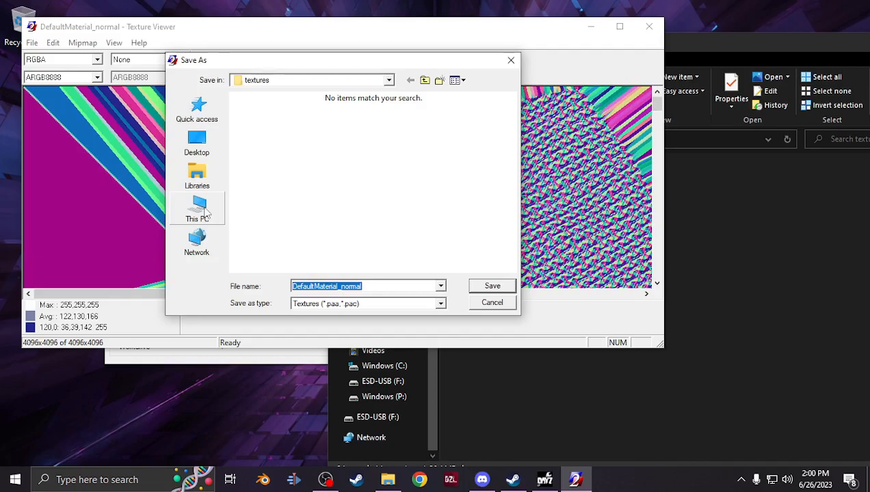
scroll(290, 250, "down", 5)
double_click(277, 247)
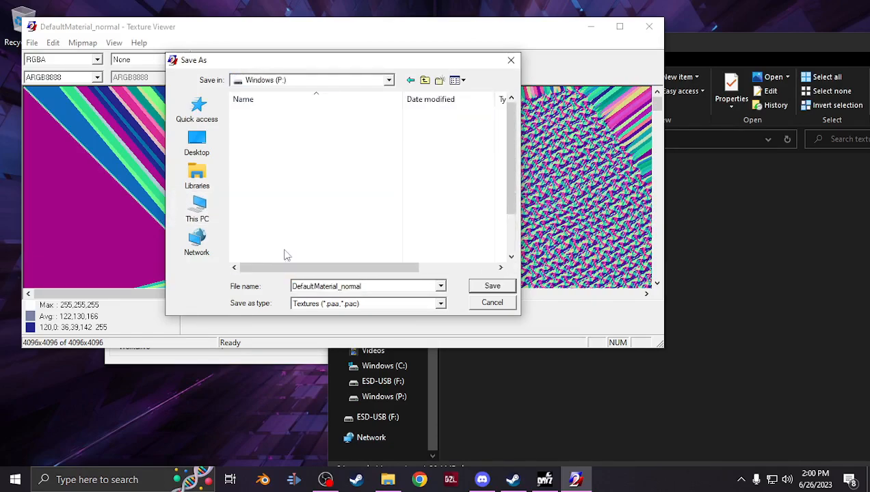
double_click(280, 259)
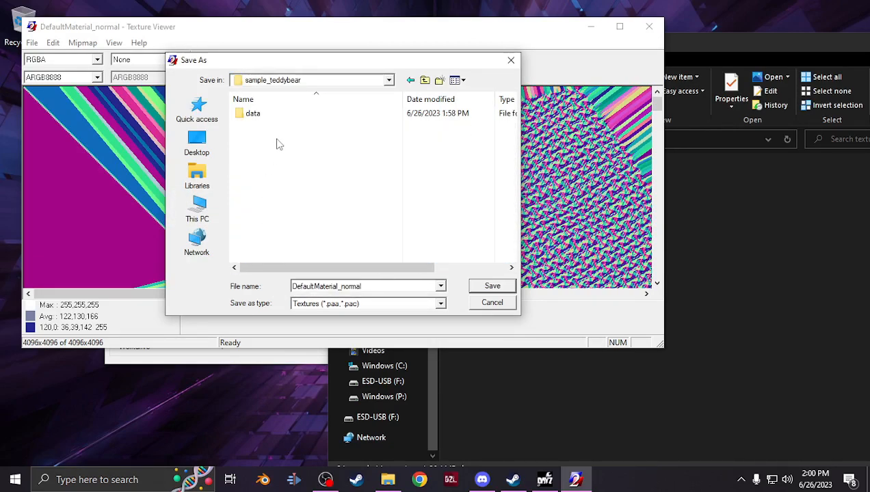
double_click(275, 113)
double_click(275, 114)
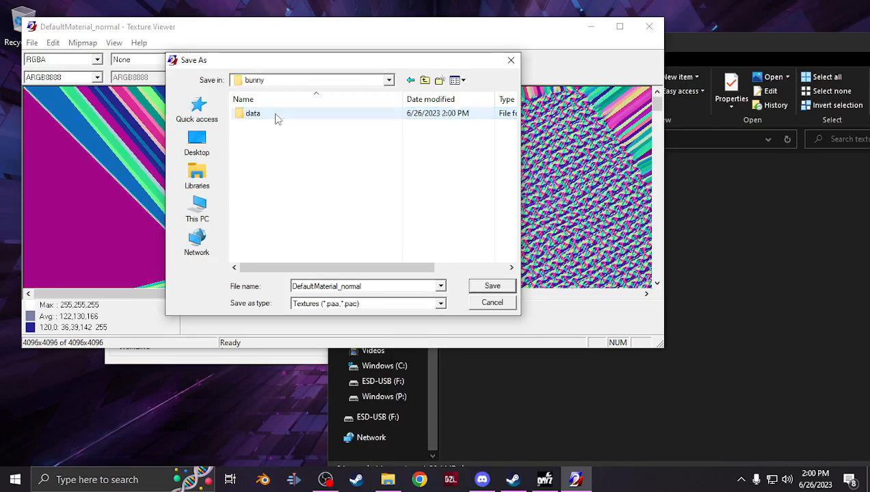
double_click(276, 114)
left_click(276, 115)
Save the texture as bunny_nohq.paa and close the Texture Viewer
double_click(330, 286)
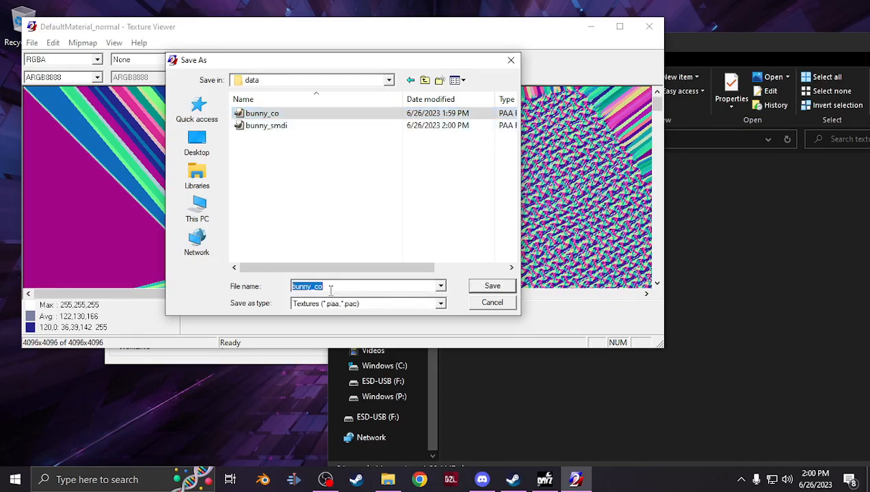
left_click(330, 288)
key("BackSpace")
key("BackSpace")
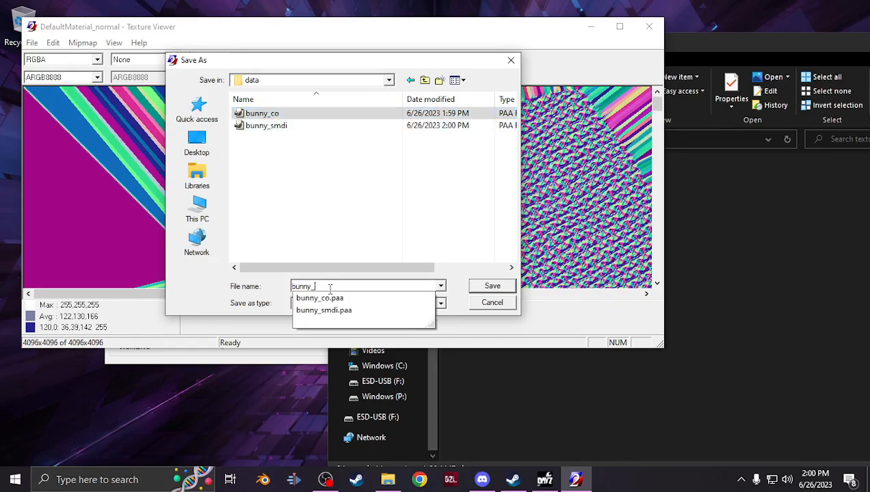
type("nohq.paa")
key("Return")
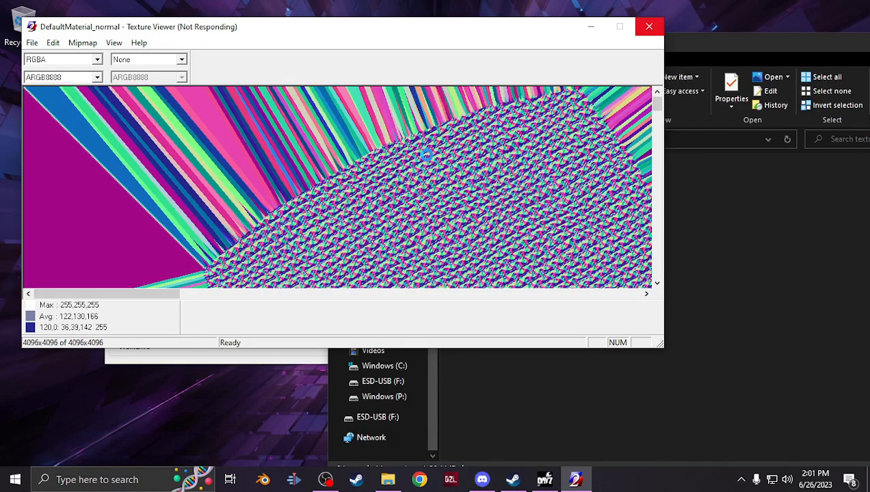
left_click(650, 31)
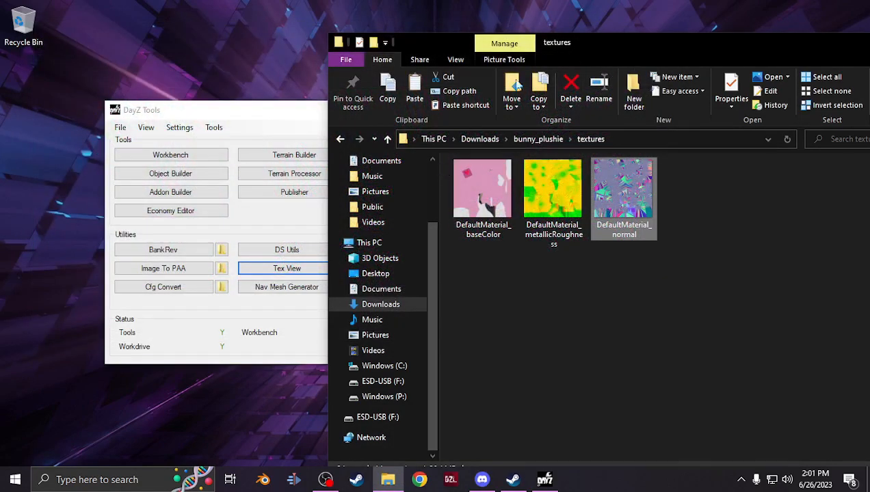
Copy the teddybear, teddybear_damage and teddybear_destruct rvmat files from P:\DZ\gear\containers\data
left_click_drag(586, 54, 399, 44)
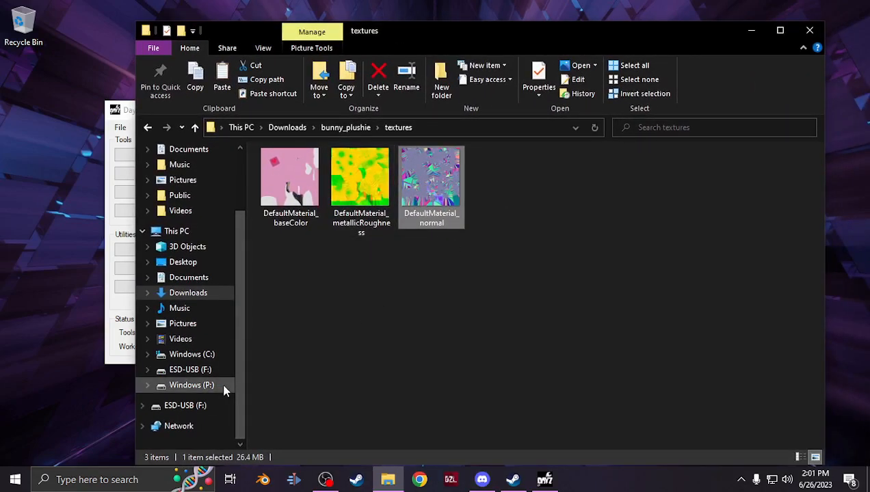
left_click(195, 385)
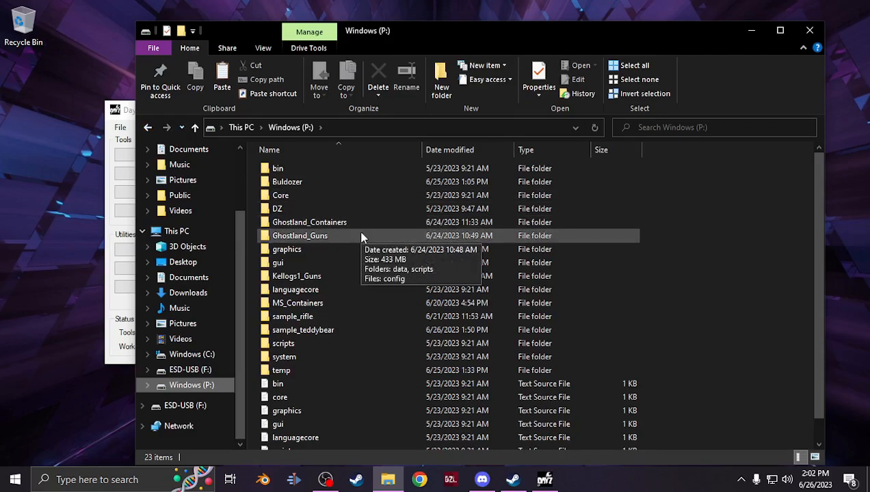
left_click(744, 438)
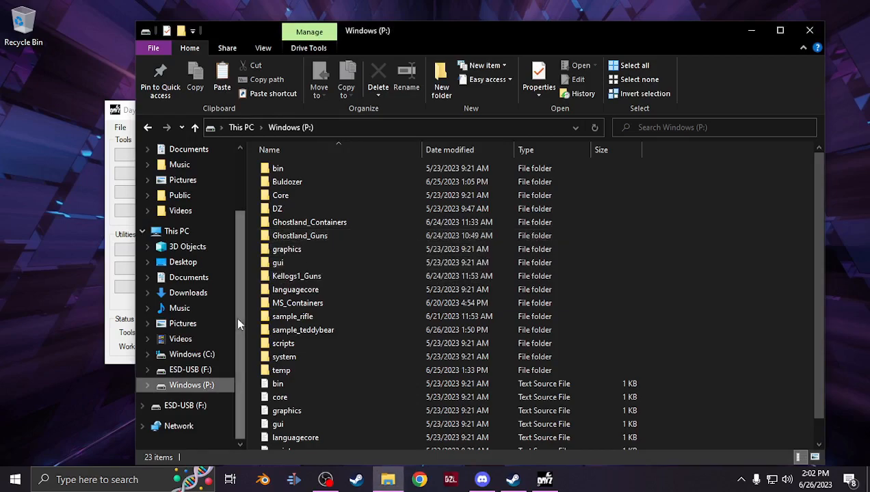
double_click(319, 209)
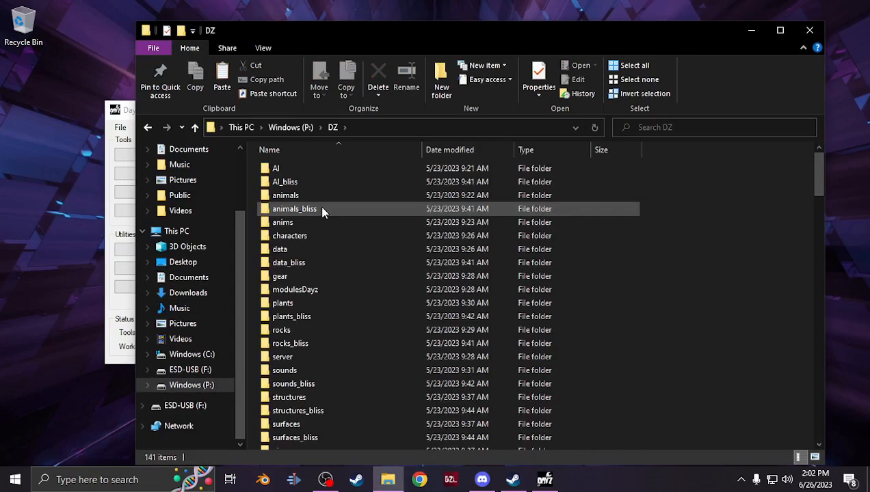
scroll(317, 206, "down", 3)
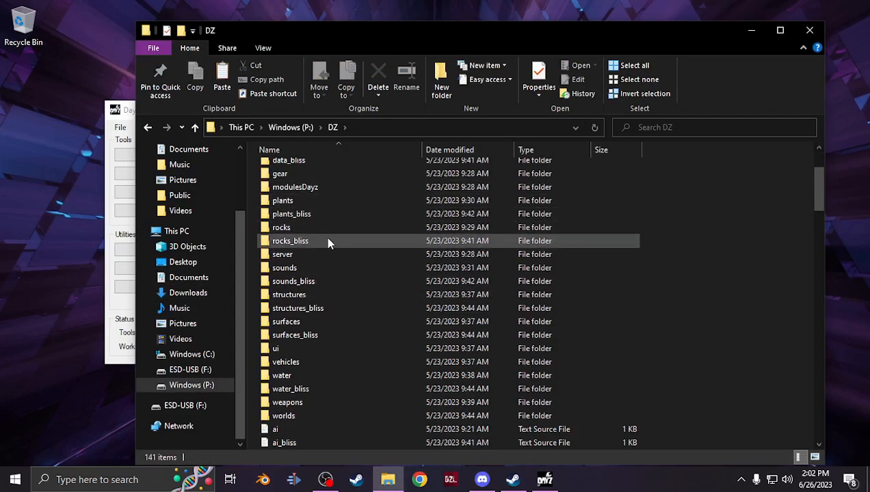
double_click(303, 176)
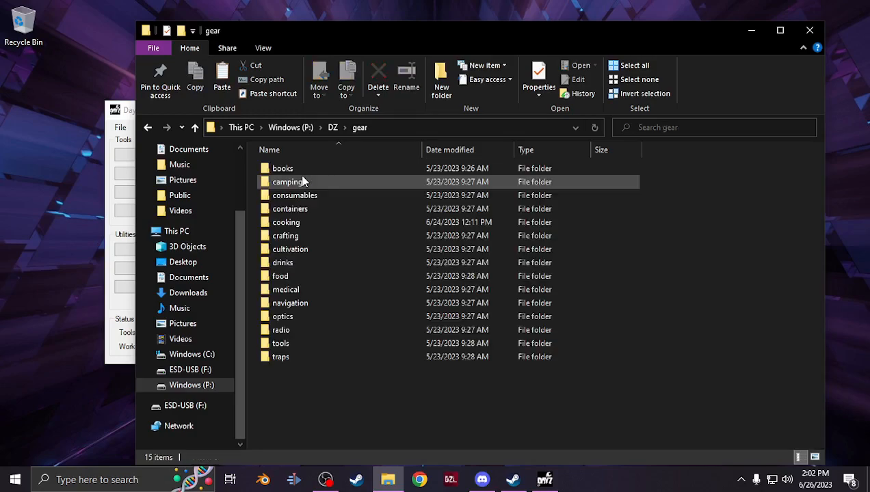
double_click(306, 208)
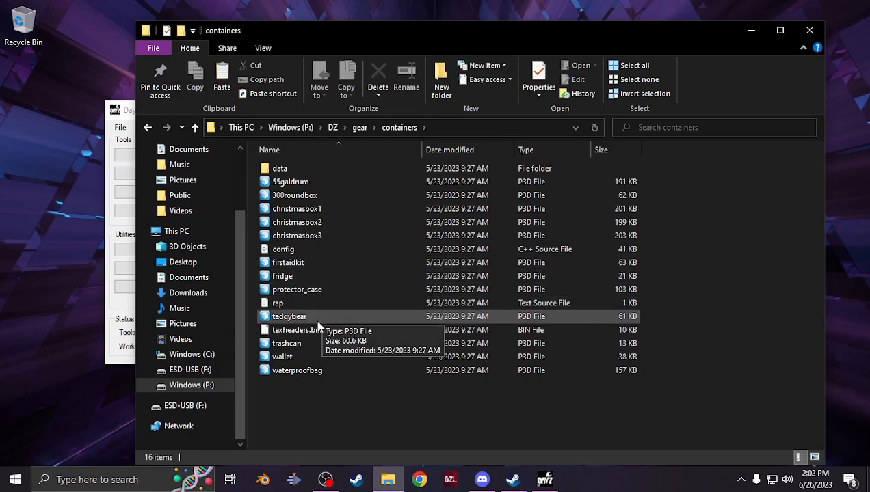
double_click(279, 168)
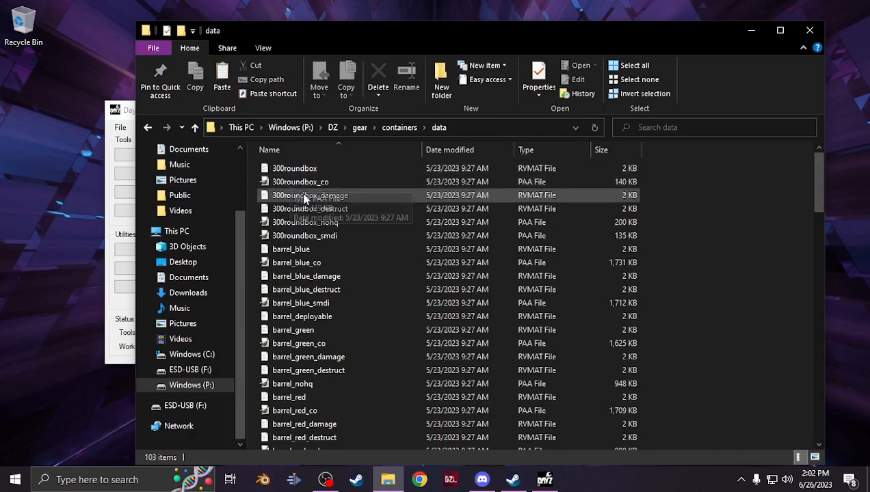
scroll(353, 252, "down", 20)
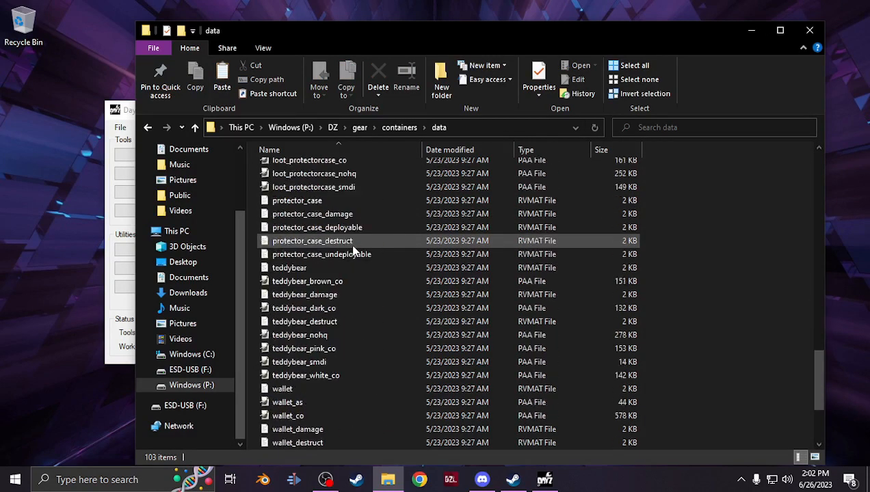
scroll(353, 251, "up", 5)
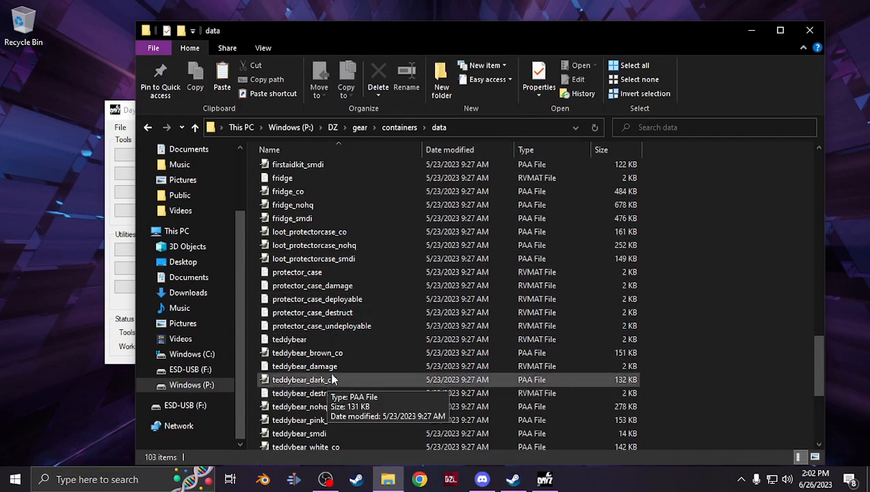
scroll(333, 375, "down", 2)
left_click(305, 242)
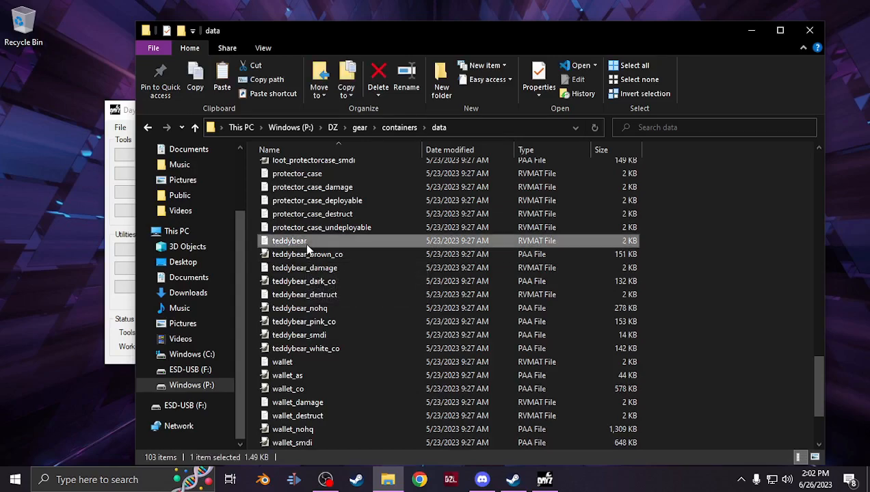
left_click(315, 268, "ctrl")
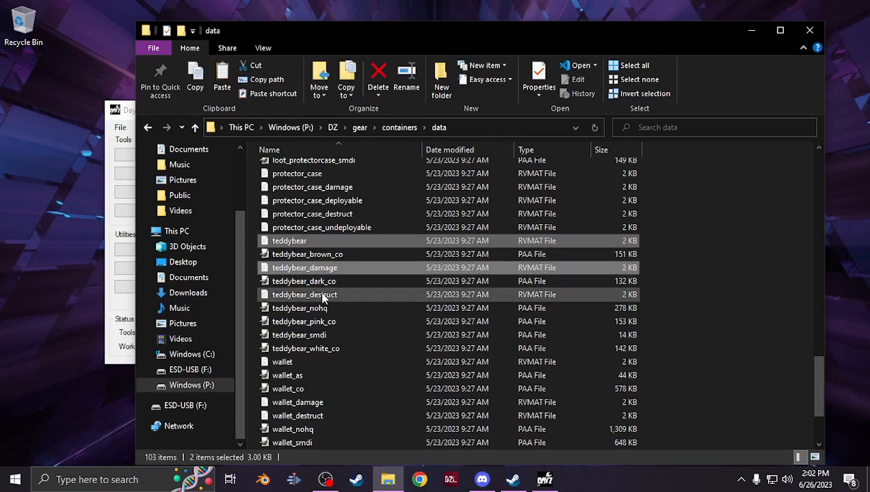
left_click(323, 295, "ctrl")
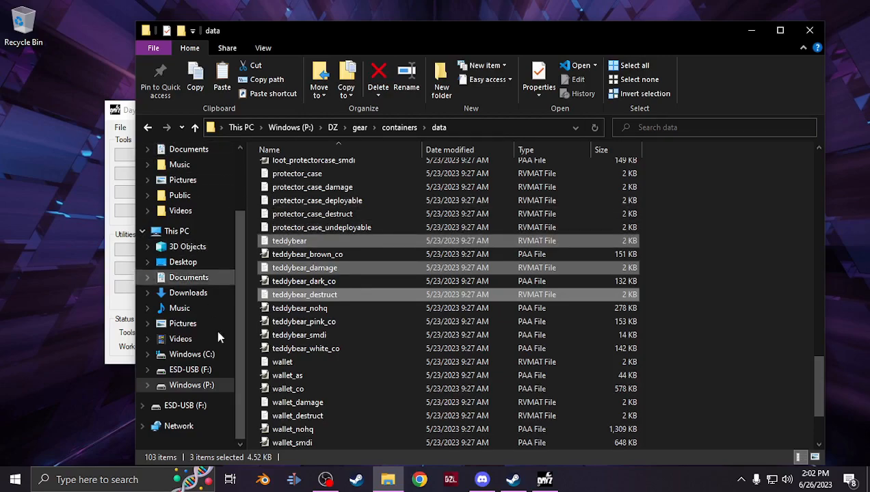
Paste the copied rvmat files into sample_teddybear\data\bunny\data on the P: drive
left_click(213, 387)
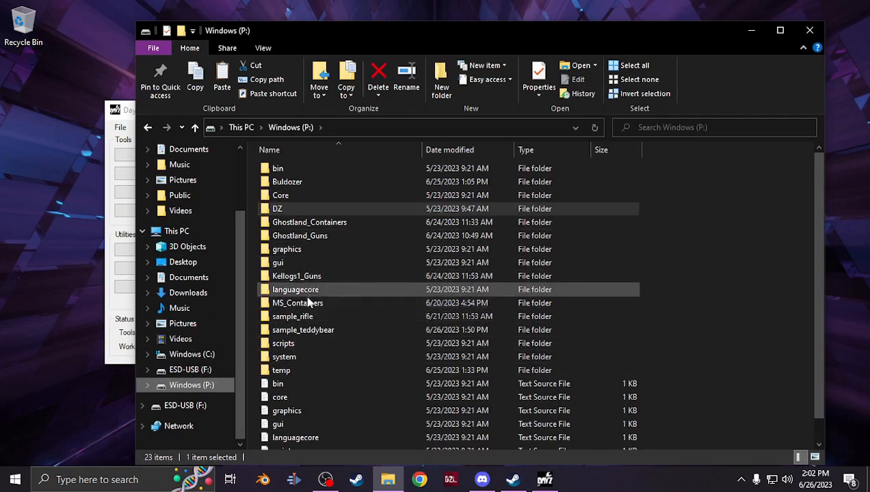
double_click(308, 331)
double_click(283, 169)
double_click(284, 169)
double_click(283, 169)
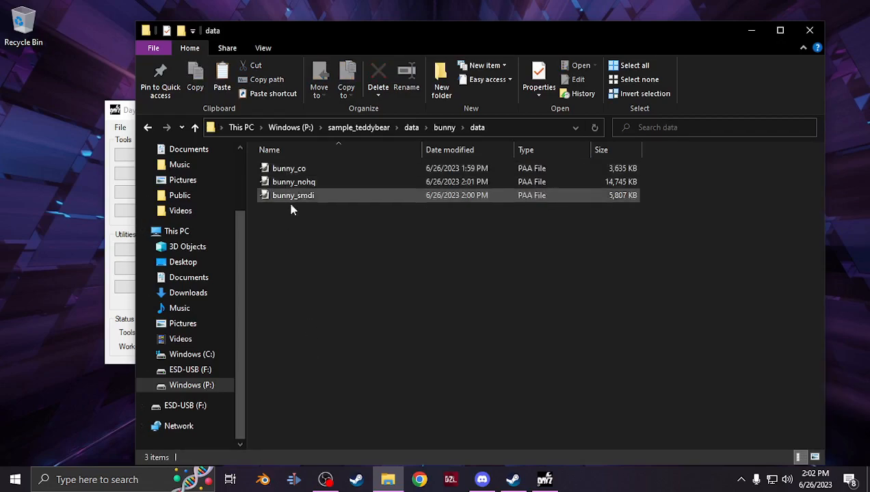
key("ctrl+v")
Rename the teddybear rvmat file to bunny
left_click(314, 272)
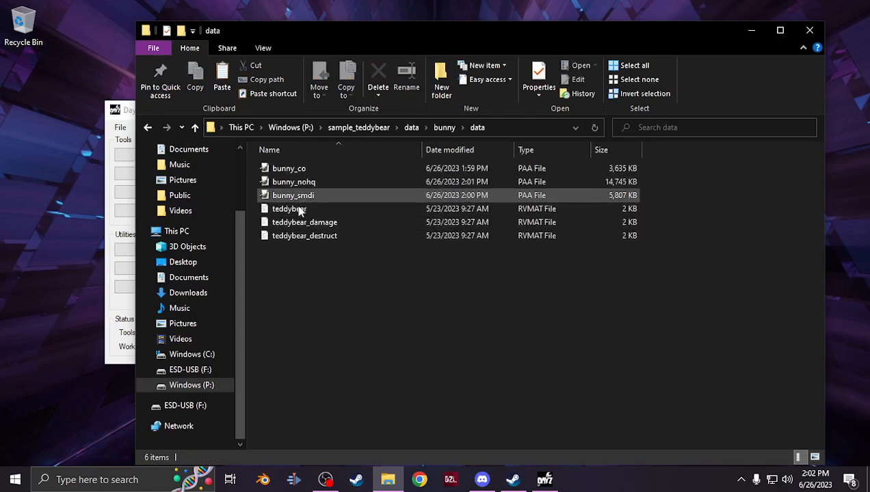
right_click(300, 210)
left_click(381, 384)
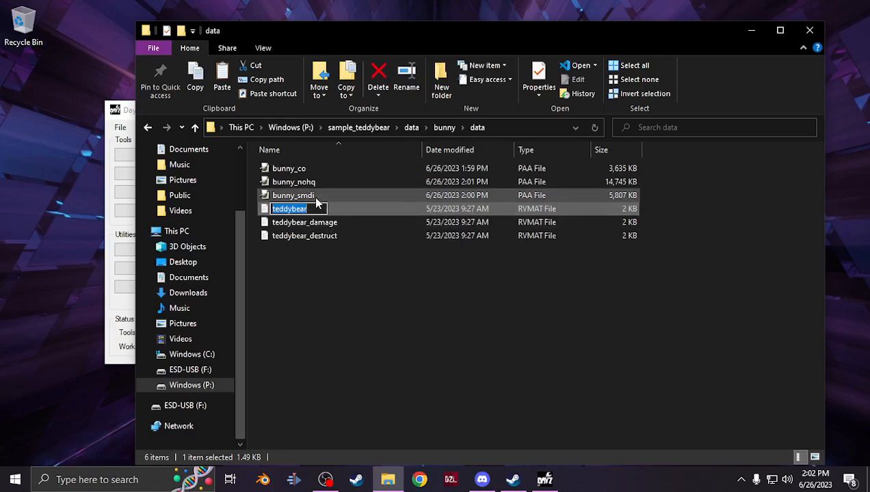
type("bunny")
key("Return")
Rename the teddybear_damage rvmat file to bunny_damage
left_click(301, 222)
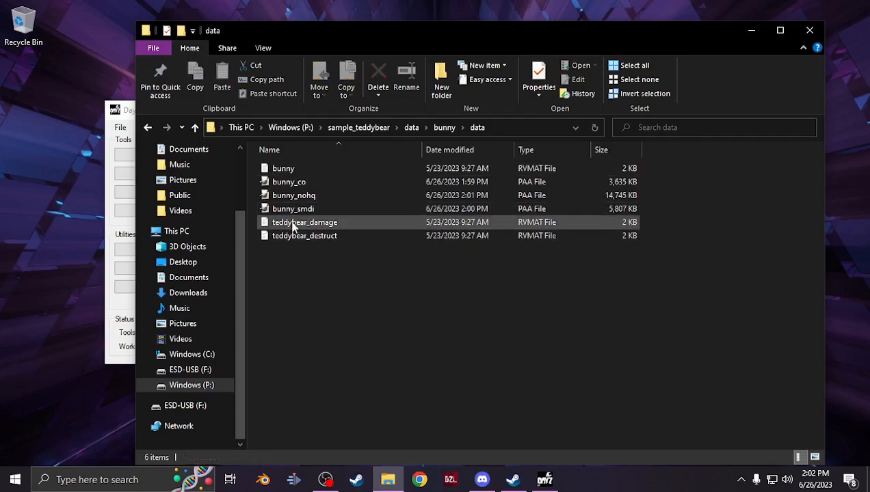
right_click(292, 227)
left_click(353, 404)
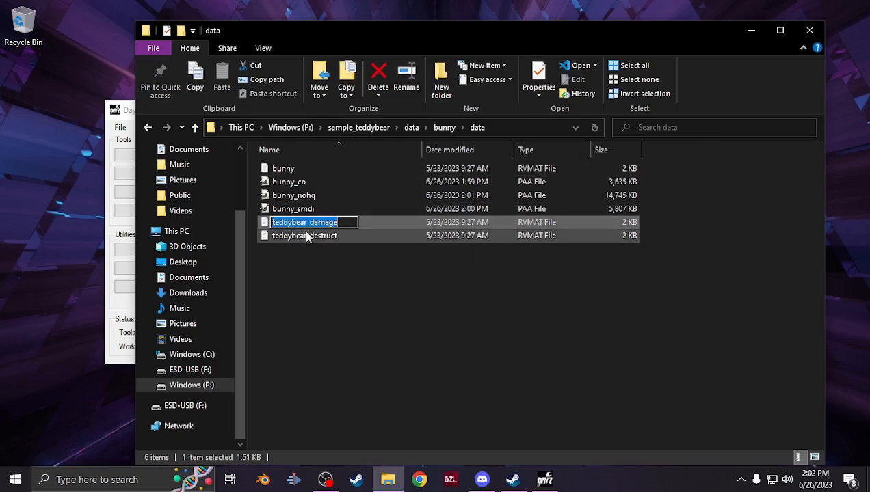
left_click_drag(309, 222, 247, 220)
type("bunny")
Rename the teddybear_destruct rvmat file to bunny_destruct
left_click(311, 238)
right_click(311, 240)
left_click(397, 419)
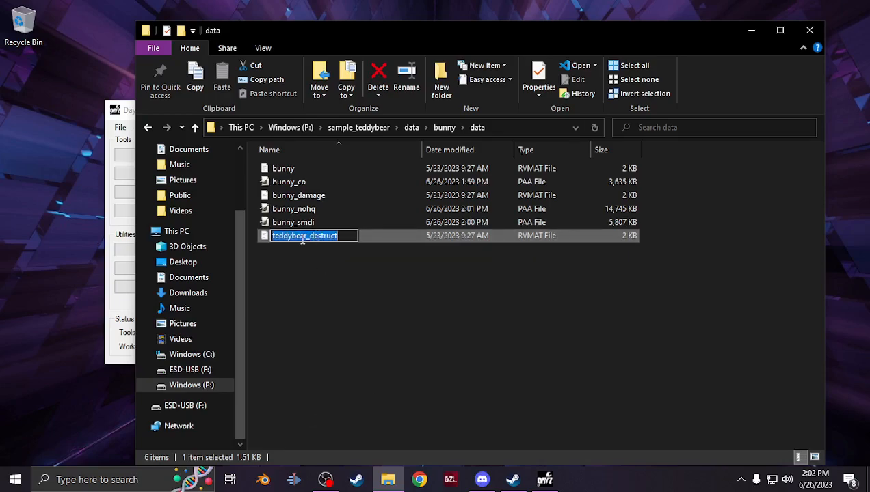
left_click_drag(309, 236, 254, 237)
type("bunny")
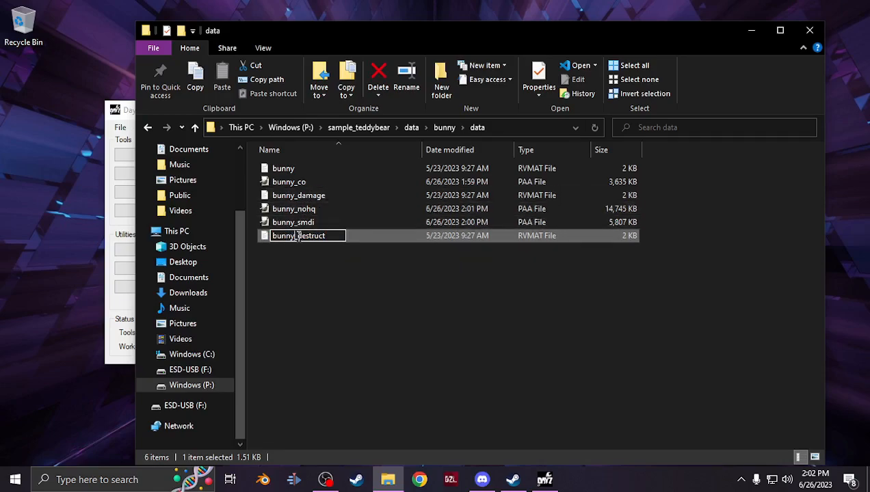
left_click(365, 367)
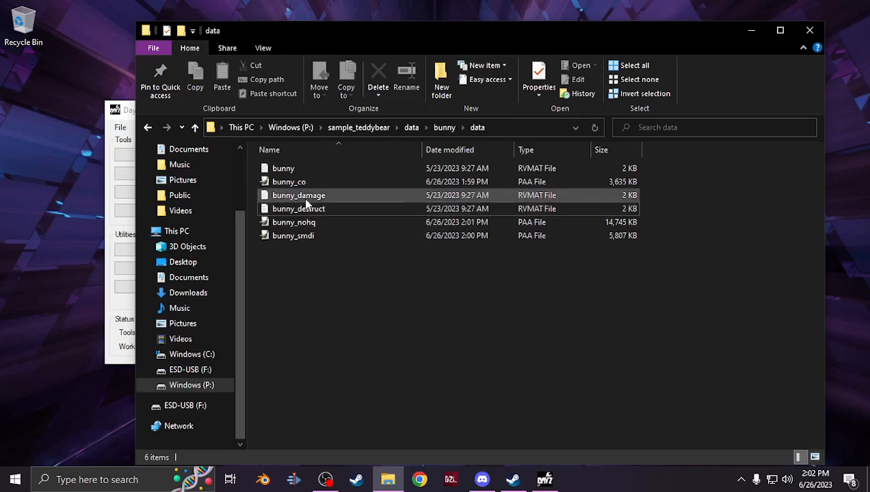
Open the bunny, bunny_damage and bunny_destruct rvmat files in the code editor
left_click(313, 176)
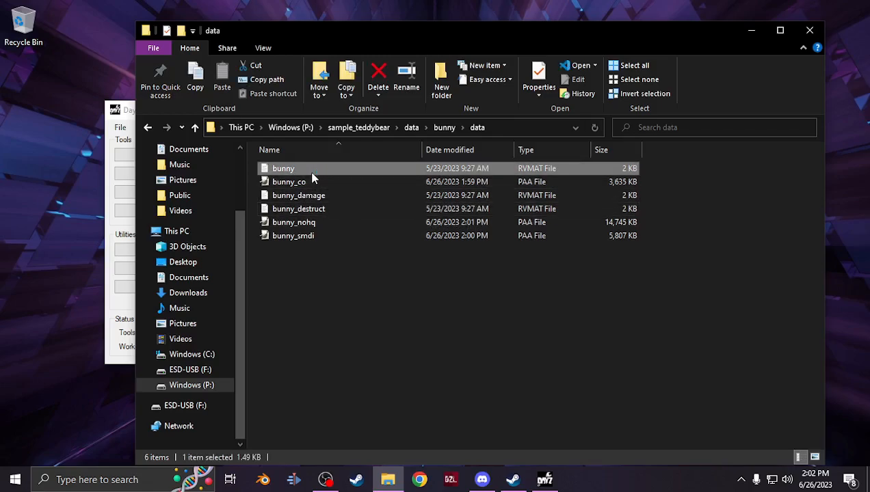
double_click(313, 176)
left_click(388, 479)
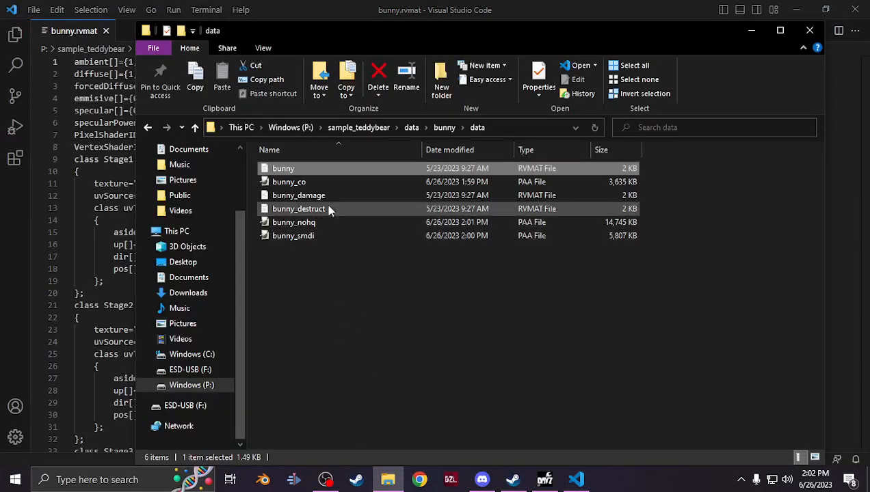
double_click(326, 196)
left_click(388, 479)
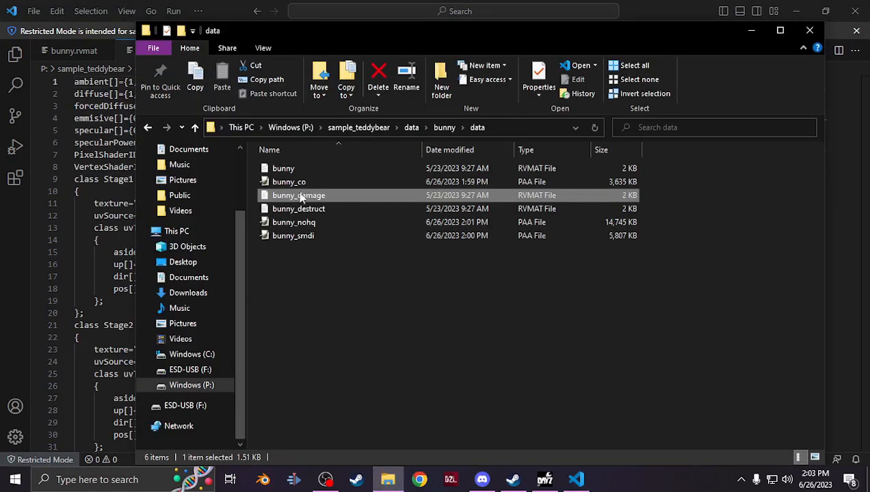
double_click(313, 211)
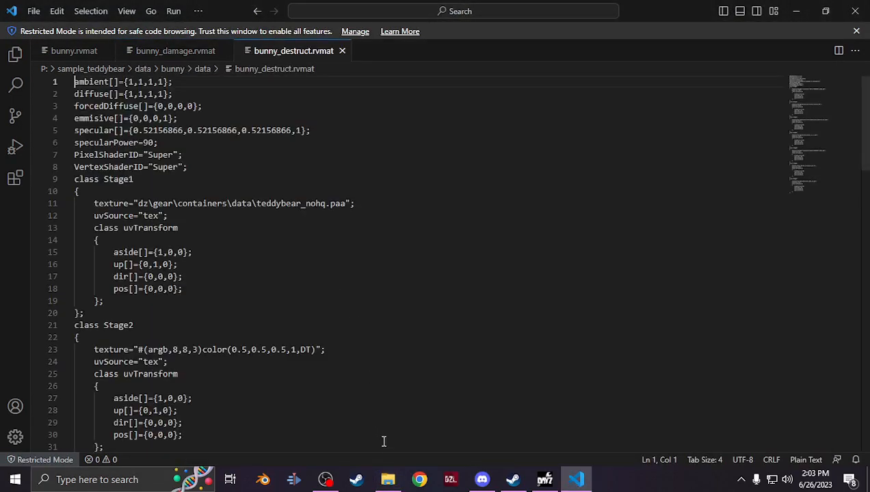
Open the cloth.rvmat file from the Documents folder in the code editor
left_click(72, 49)
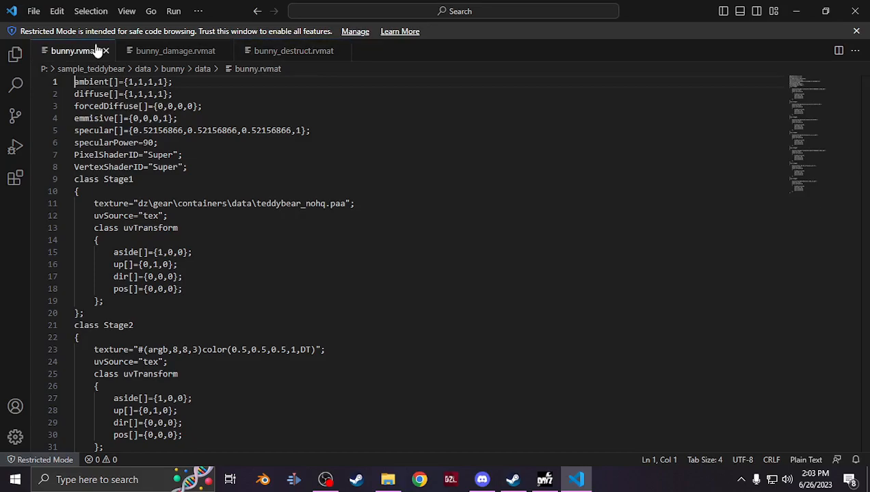
left_click(397, 484)
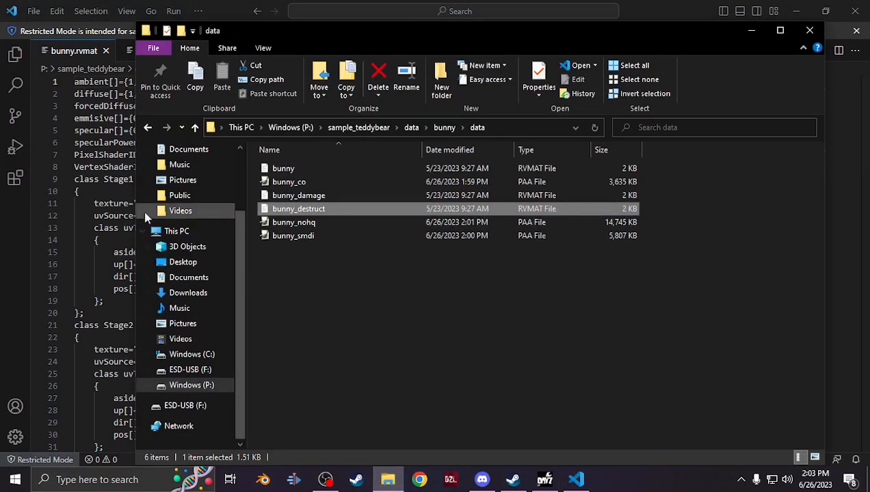
left_click(174, 284)
scroll(335, 349, "down", 3)
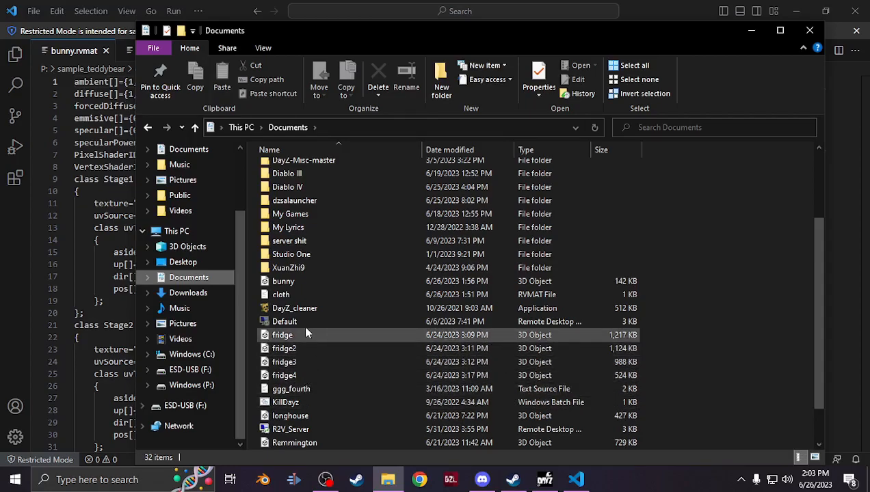
double_click(302, 294)
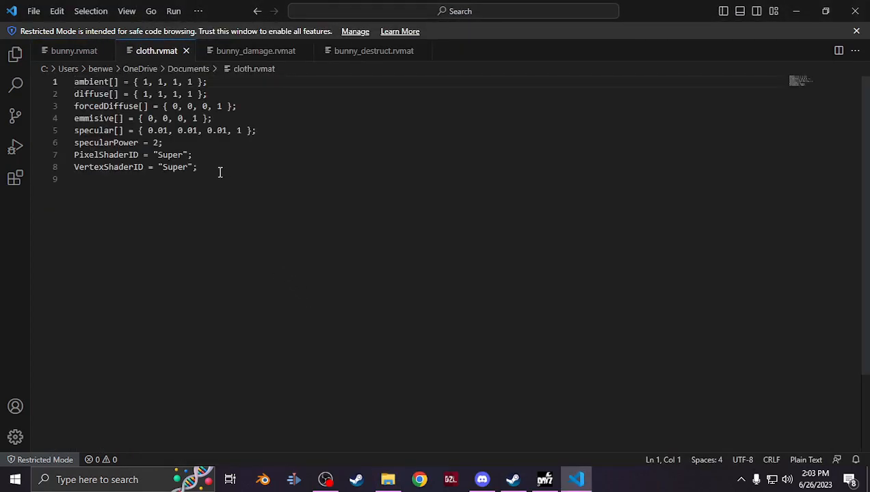
Copy the cloth.rvmat parameters and paste them over the first eight lines of bunny.rvmat
left_click_drag(208, 172, 40, 82)
key("ctrl+c")
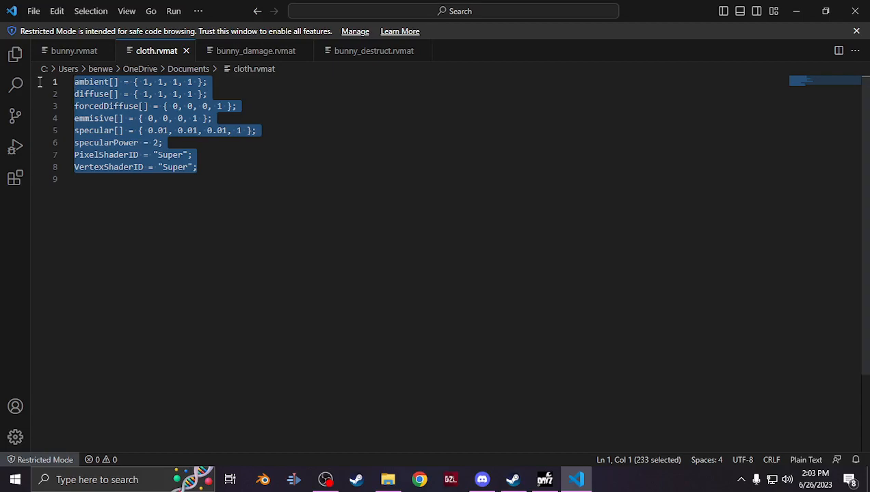
left_click(86, 53)
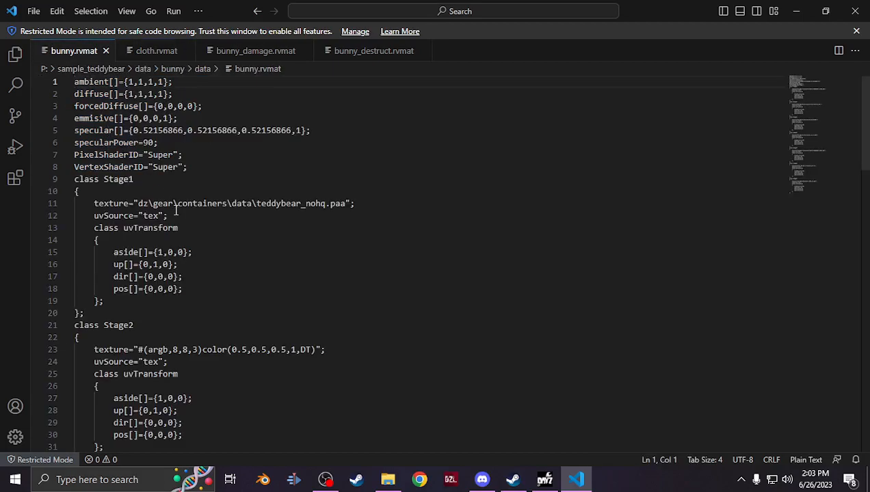
left_click_drag(192, 169, 23, 73)
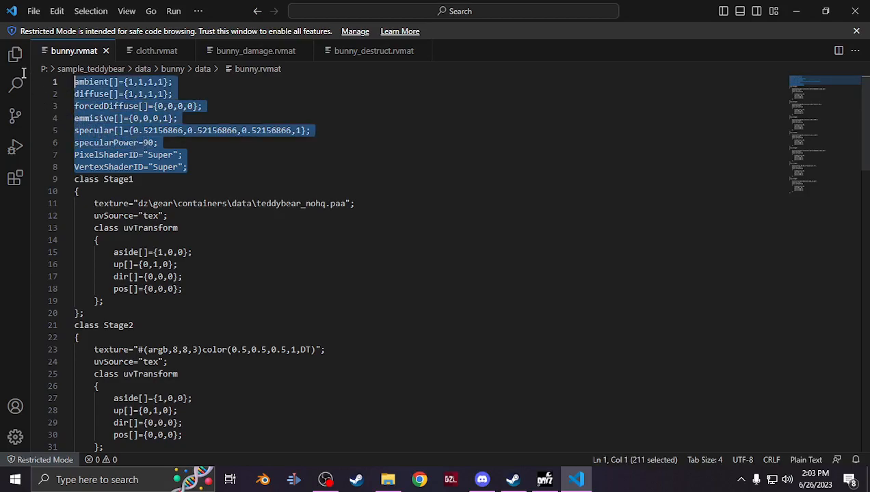
key("ctrl+v")
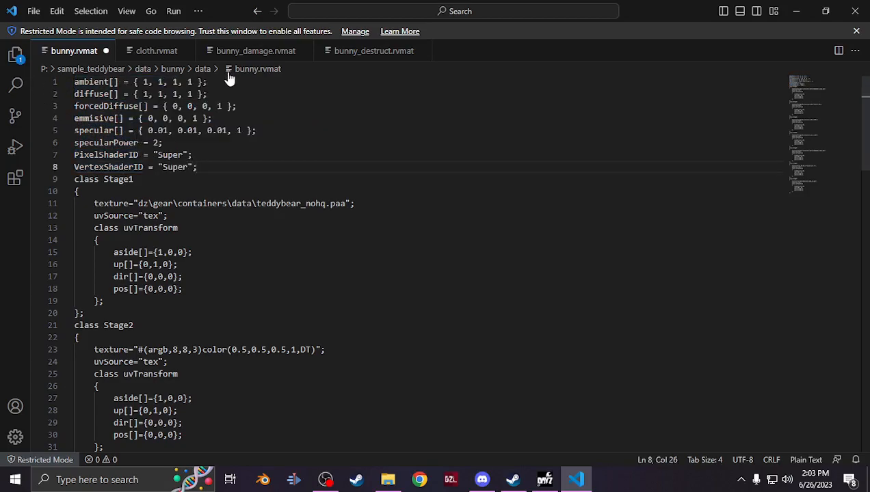
Paste the cloth parameters over the first eight lines of bunny_damage.rvmat and bunny_destruct.rvmat
left_click(245, 53)
left_click_drag(199, 167, 20, 61)
type("ambient[] = { 1, 1, 1, 1 }; diffuse[] = { 1, 1, 1, 1 }; forcedDiffuse[] = { 0, 0, 0, 0 }; emmisive[] = { 0, 0, 0, 1 }; specular[] = { 0.01, 0.01, 0.01, 1 }; specularPower = 2; PixelShaderID = \"Super\"; VertexShaderID = \"Super\";")
left_click(356, 52)
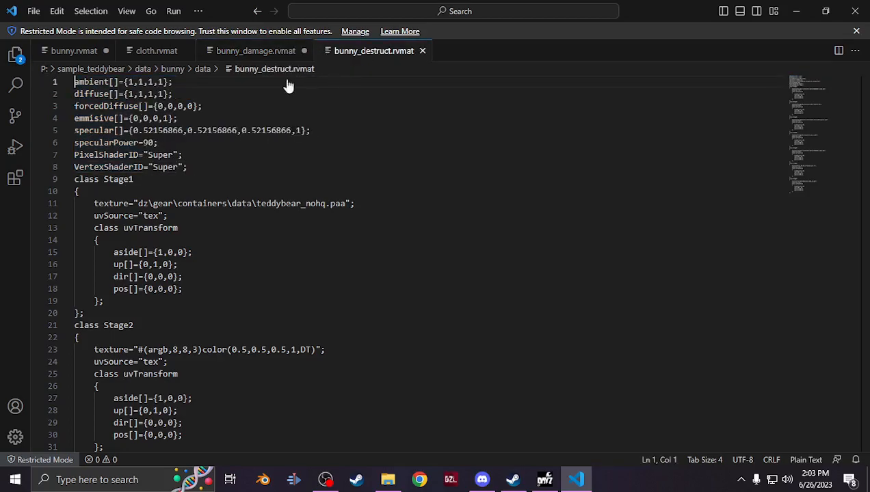
left_click_drag(197, 167, 20, 61)
key("ctrl+v")
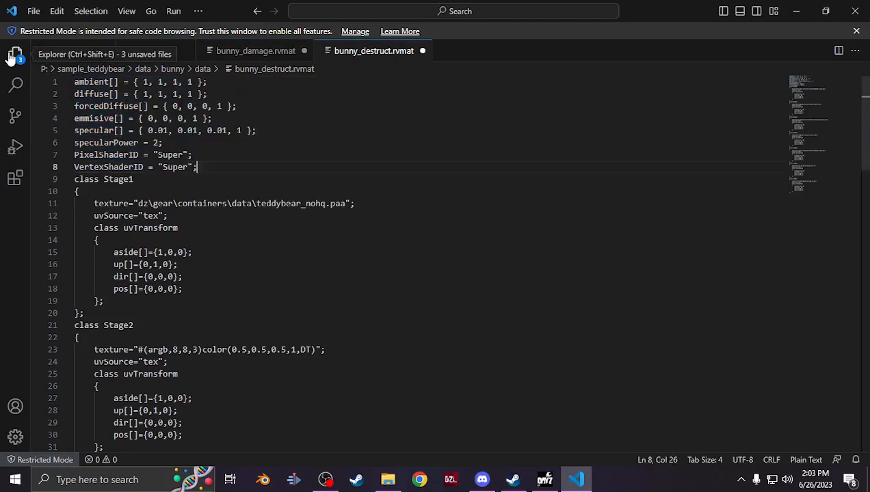
Browse to sample_teddybear\data\bunny\data on the P: drive and copy that folder path from the address bar
left_click(183, 52)
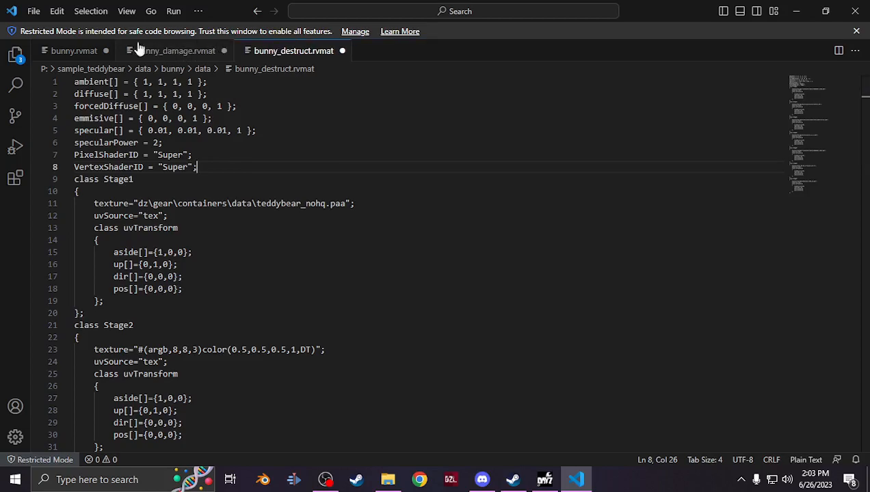
left_click(70, 52)
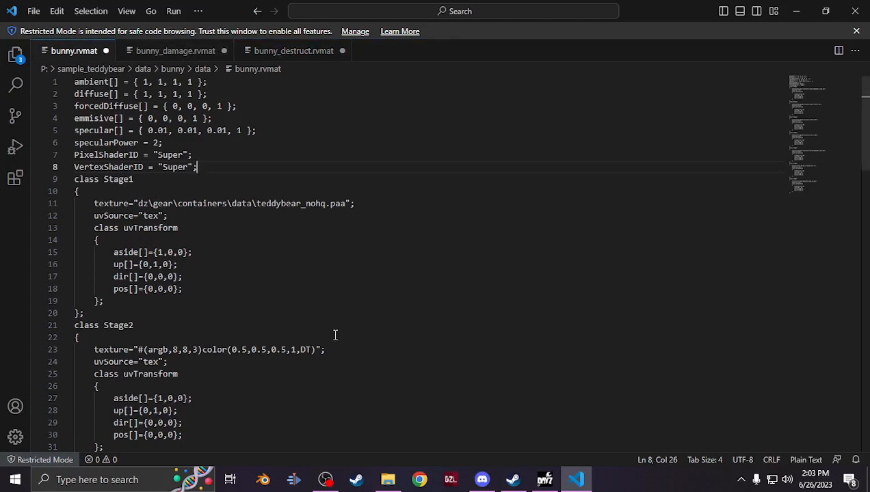
left_click(388, 480)
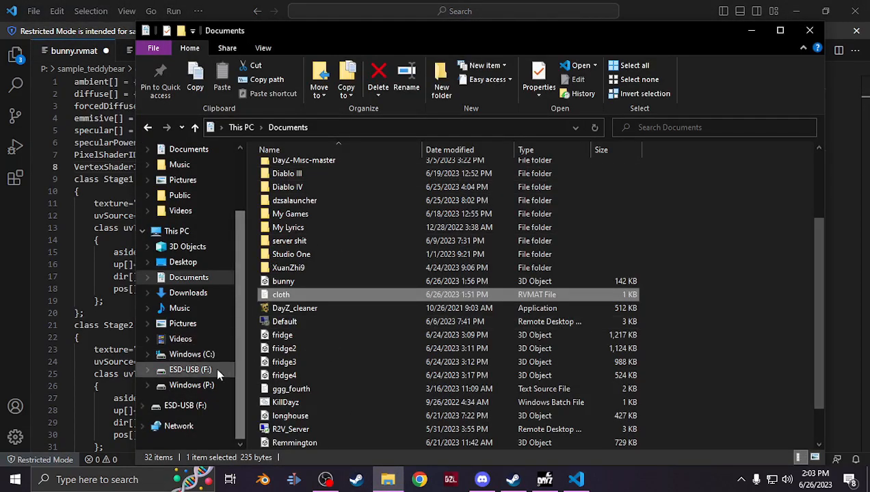
left_click(205, 385)
double_click(312, 331)
double_click(312, 171)
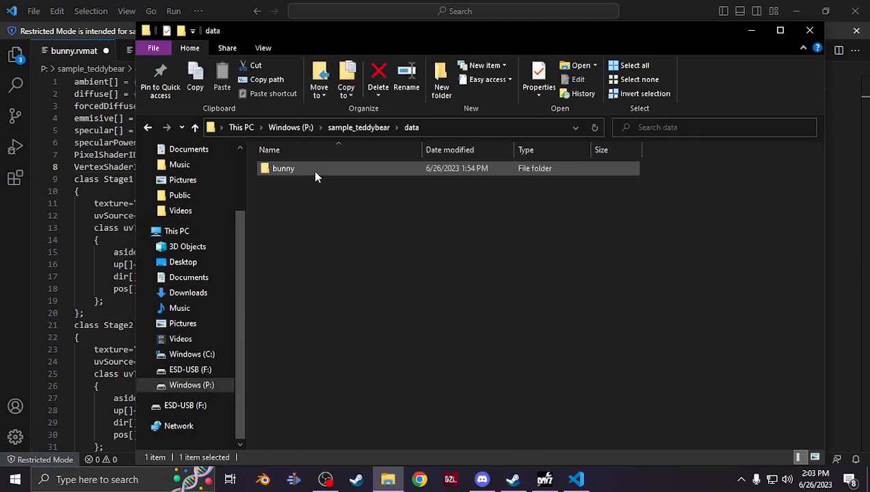
double_click(312, 169)
double_click(363, 172)
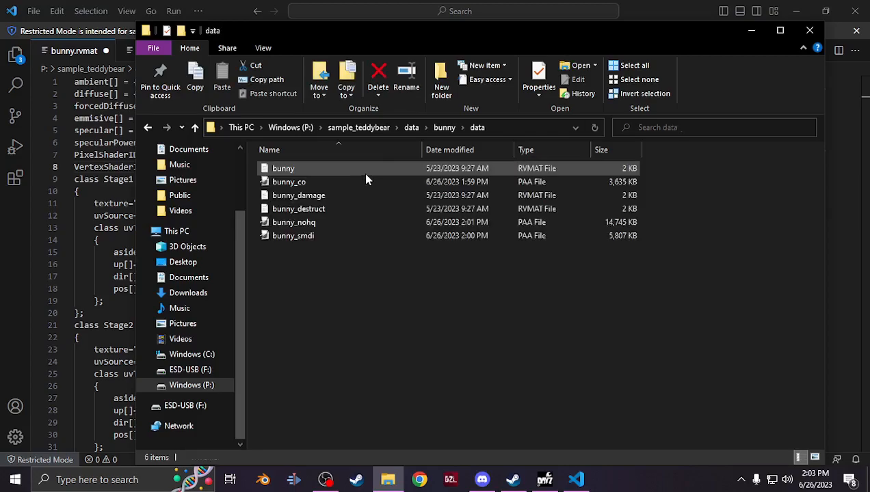
left_click(502, 127)
key("ctrl+c")
left_click_drag(375, 130, 233, 128)
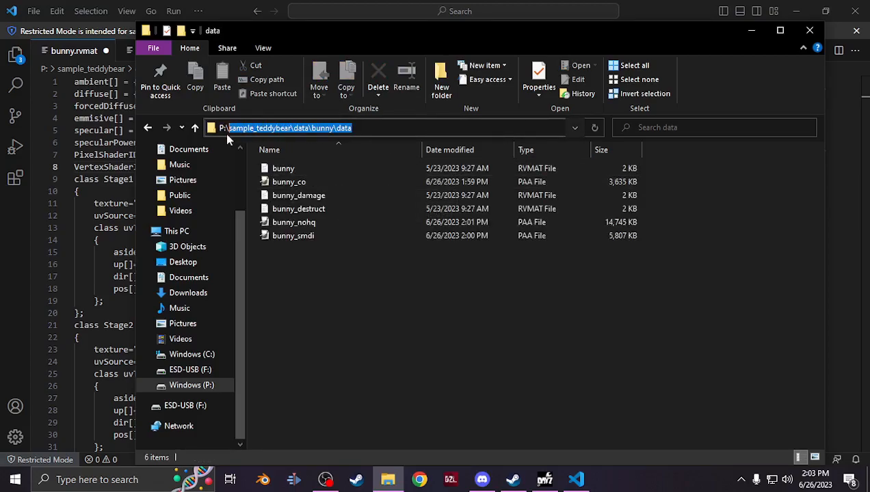
In bunny.rvmat, replace dz\gear\containers\data with sample_teddybear\data\bunny\data in the Stage1 and Stage5 texture paths
left_click(213, 14)
left_click_drag(253, 204, 138, 201)
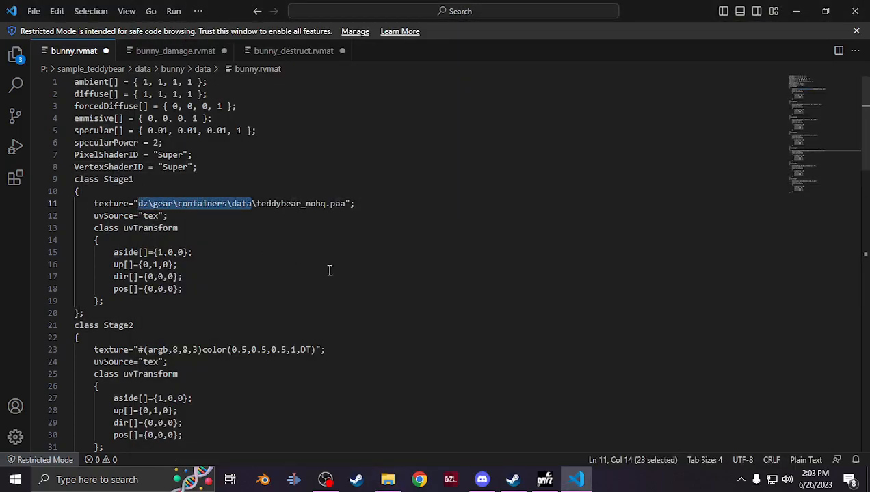
key("ctrl+v")
scroll(352, 274, "down", 13)
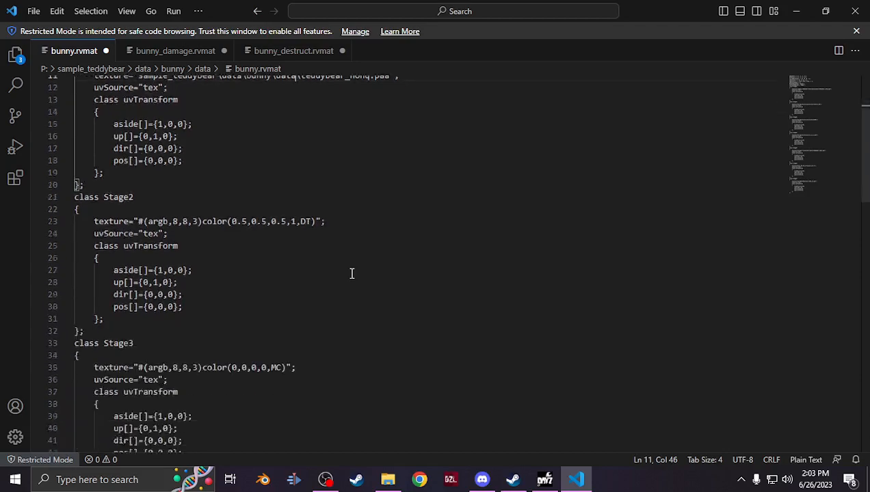
scroll(352, 273, "down", 2)
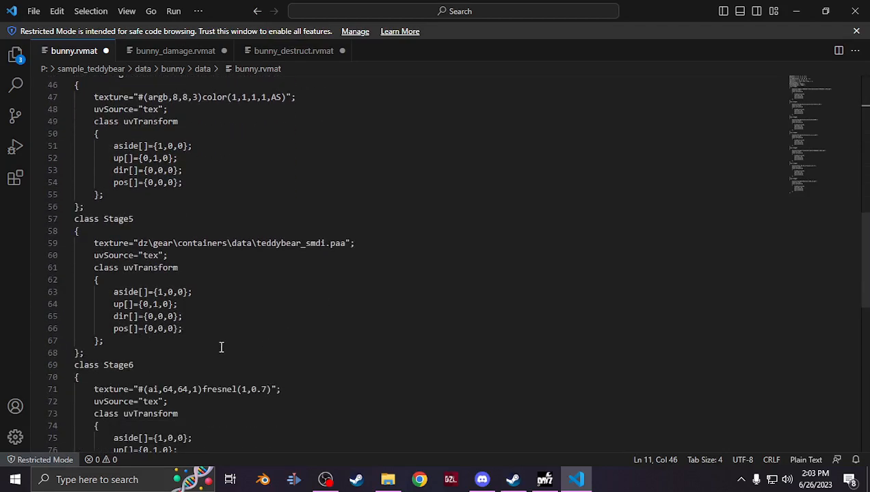
left_click_drag(252, 244, 139, 244)
key("ctrl+v")
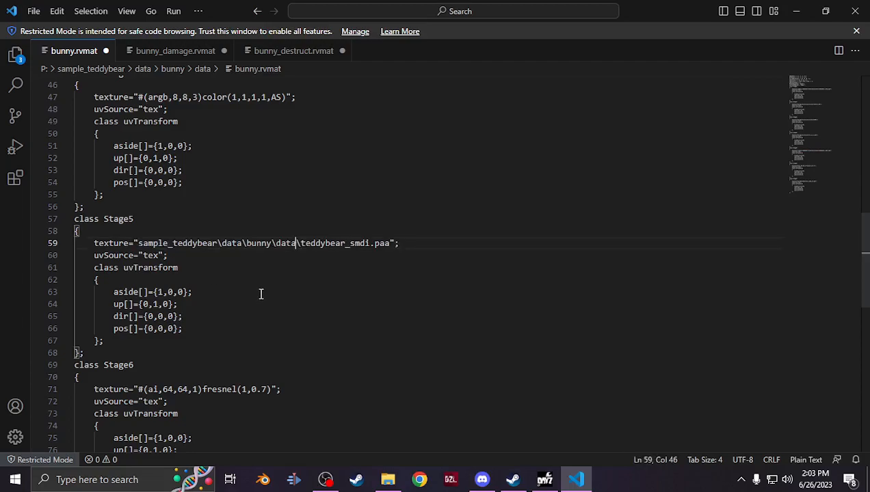
Copy the bunny_smdi file name and paste it over teddybear_smdi in the Stage5 texture path
left_click(388, 479)
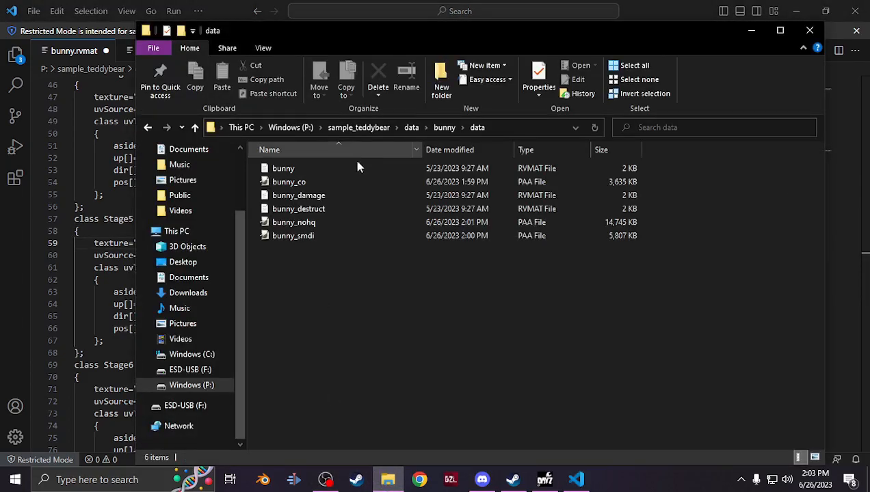
left_click(299, 223)
right_click(299, 223)
left_click(287, 237)
right_click(287, 236)
left_click(342, 412)
left_click(334, 332)
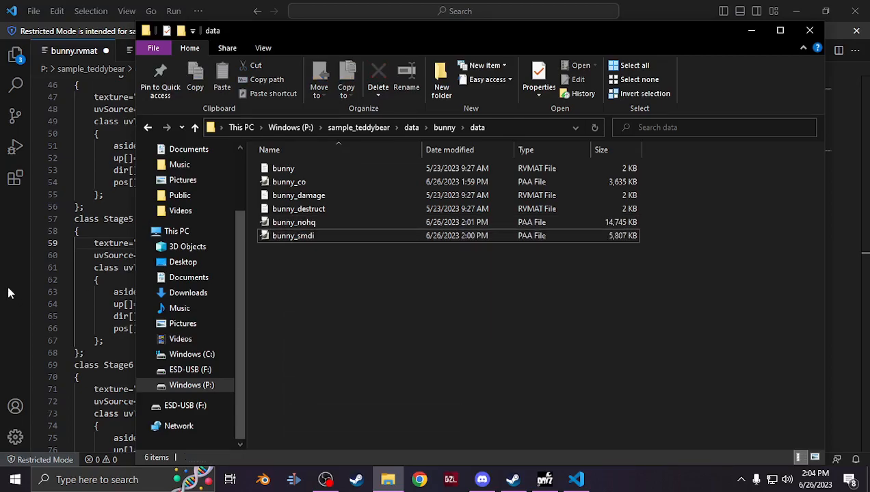
left_click(38, 288)
double_click(325, 244)
type("bunny_smdi")
scroll(353, 318, "up", 15)
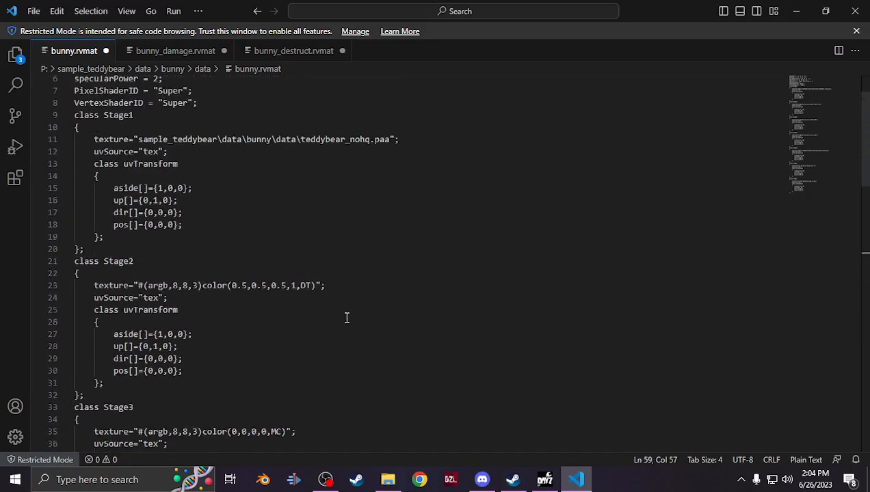
Copy the bunny_nohq file name and paste it over teddybear_nohq in the Stage1 texture path
left_click(388, 479)
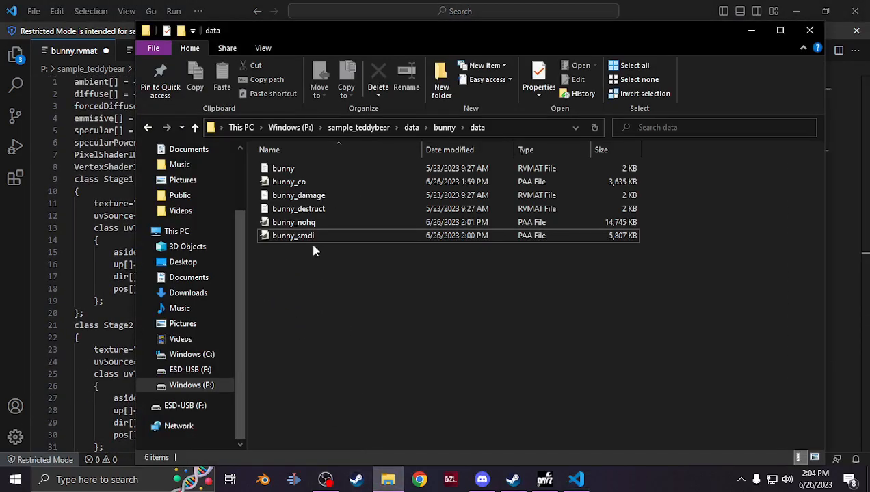
left_click(310, 223)
right_click(311, 227)
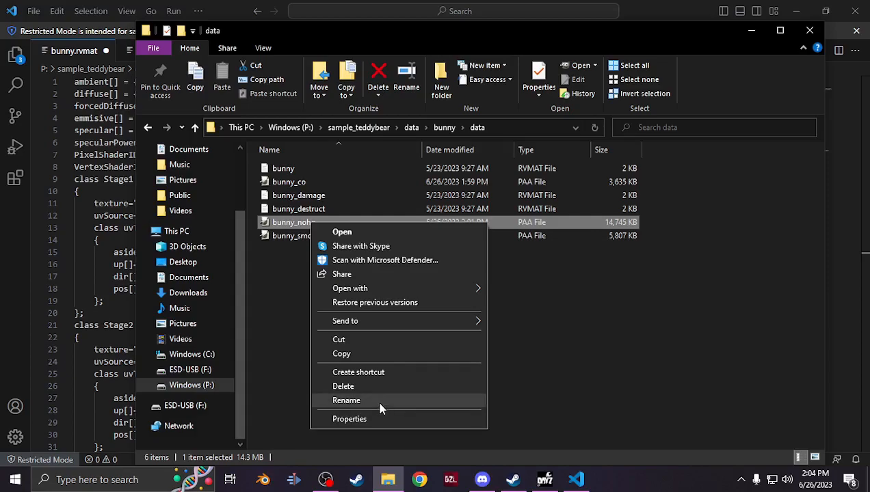
left_click(382, 406)
key("ctrl+c")
left_click(384, 366)
left_click(44, 251)
double_click(319, 203)
key("ctrl+v")
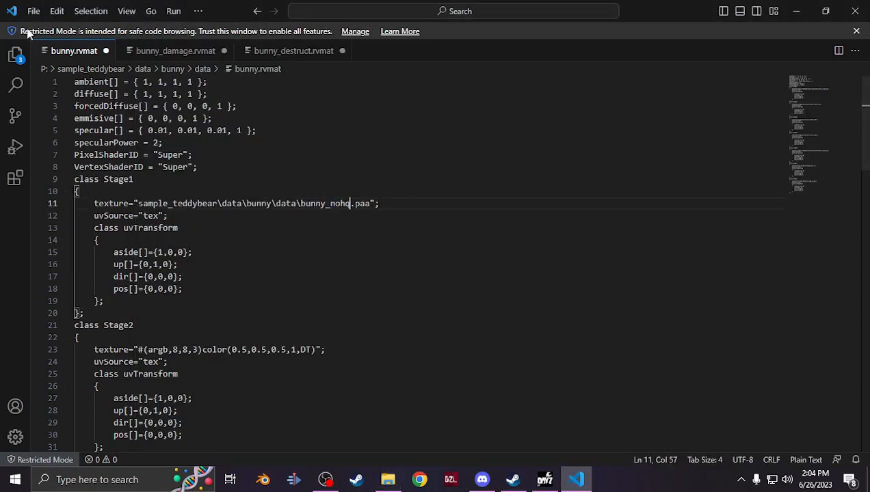
Save bunny.rvmat
left_click(32, 11)
left_click(97, 217)
Copy the Stage1 bunny_nohq texture path from bunny.rvmat and paste it over the Stage1 texture path in bunny_damage.rvmat
double_click(357, 204)
left_click_drag(357, 204, 139, 203)
key("ctrl+c")
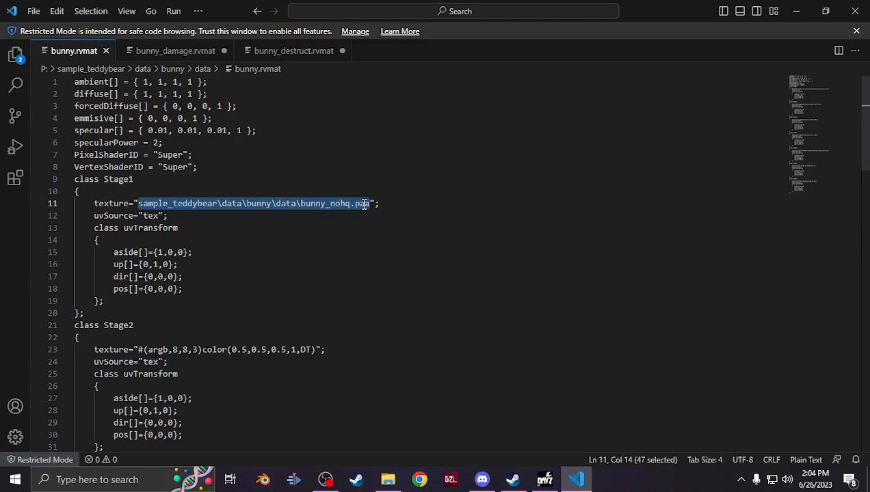
left_click(198, 56)
left_click_drag(349, 203, 147, 205)
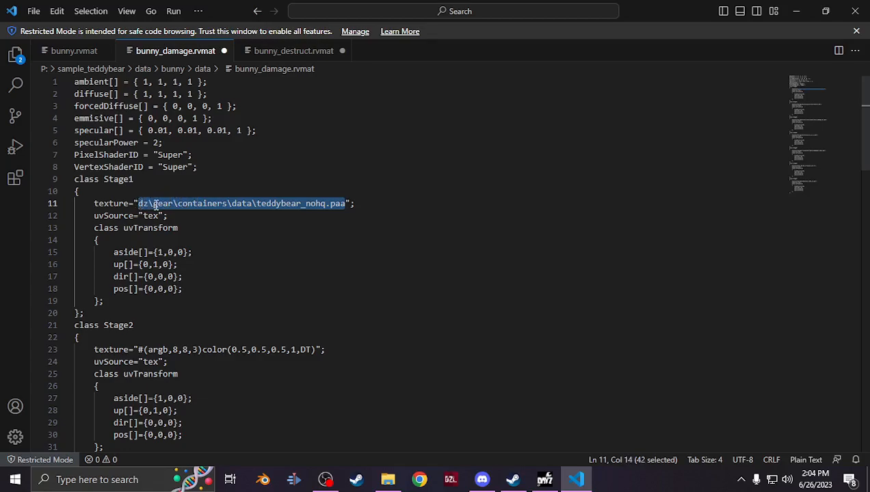
key("ctrl+v")
Paste the bunny_nohq texture path over the Stage1 texture path in bunny_destruct.rvmat
left_click(286, 51)
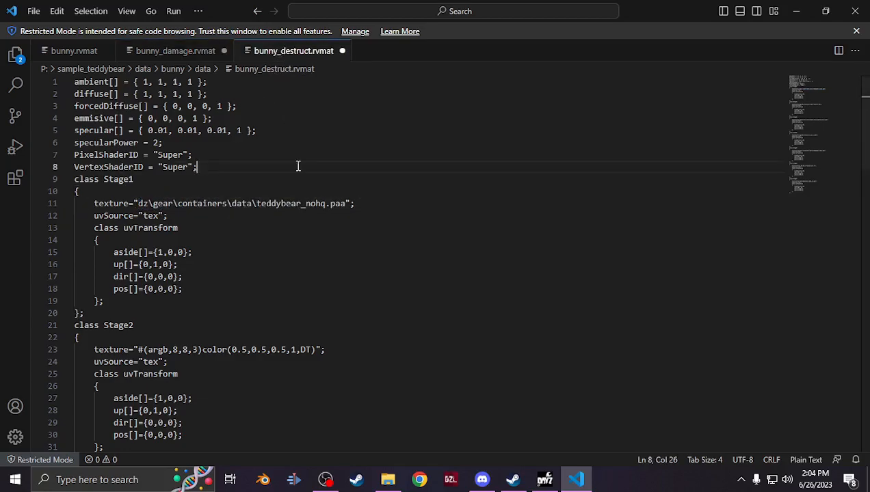
left_click_drag(346, 204, 137, 204)
key("ctrl+v")
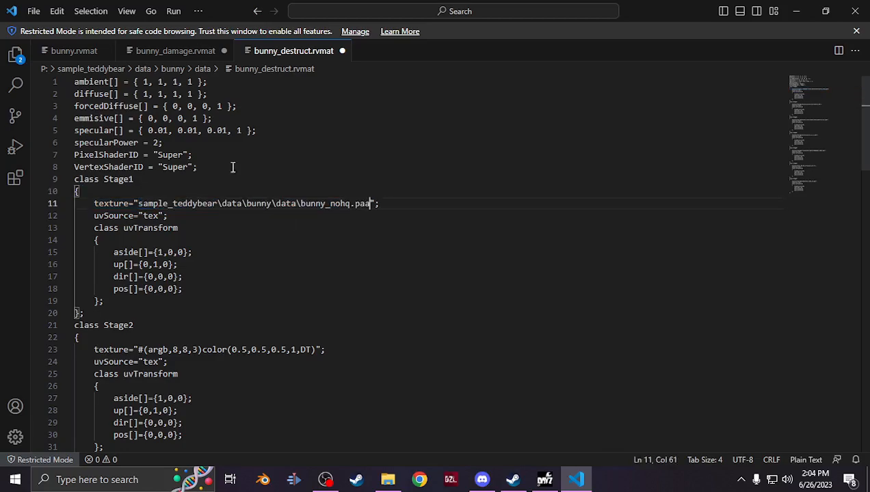
Copy the Stage5 bunny_smdi texture path from bunny.rvmat and paste it over the Stage5 texture path in bunny_damage.rvmat
left_click(74, 52)
scroll(263, 259, "down", 3)
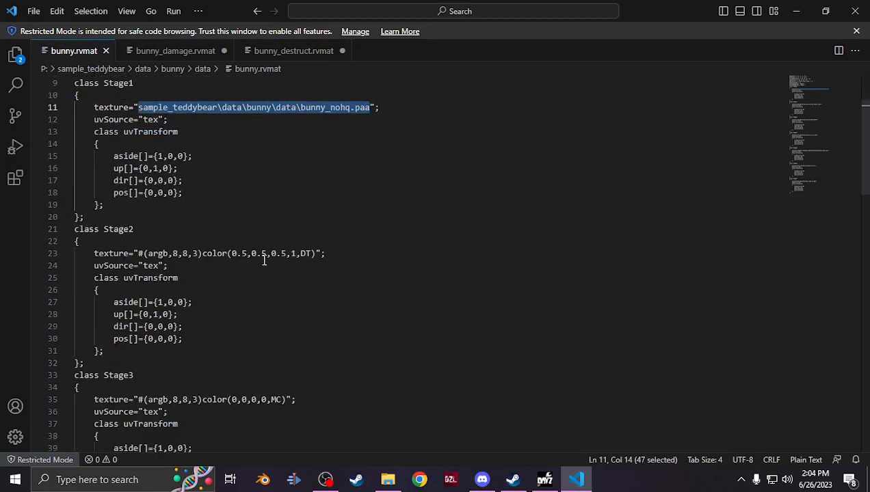
scroll(264, 259, "down", 10)
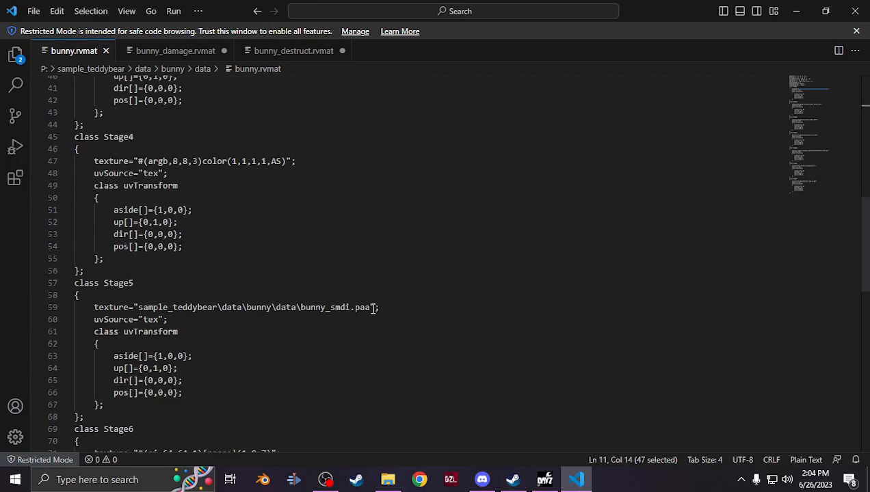
left_click_drag(371, 308, 138, 307)
key("ctrl+c")
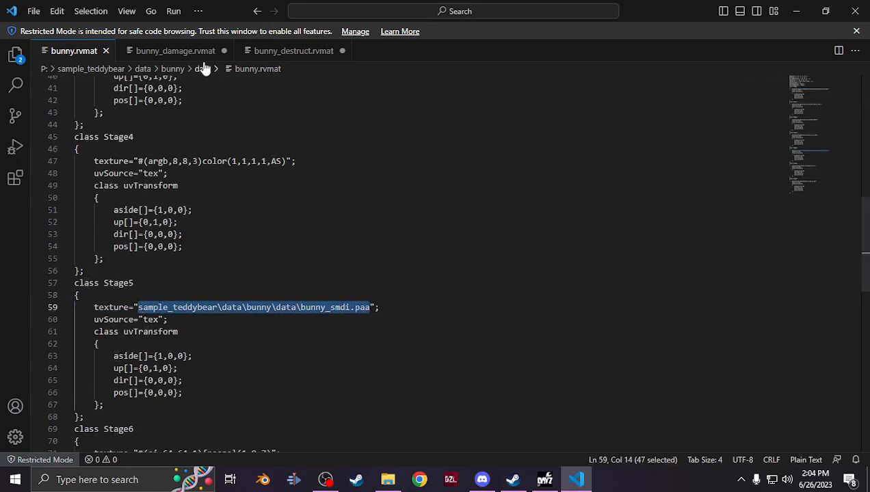
left_click(175, 51)
scroll(305, 325, "down", 12)
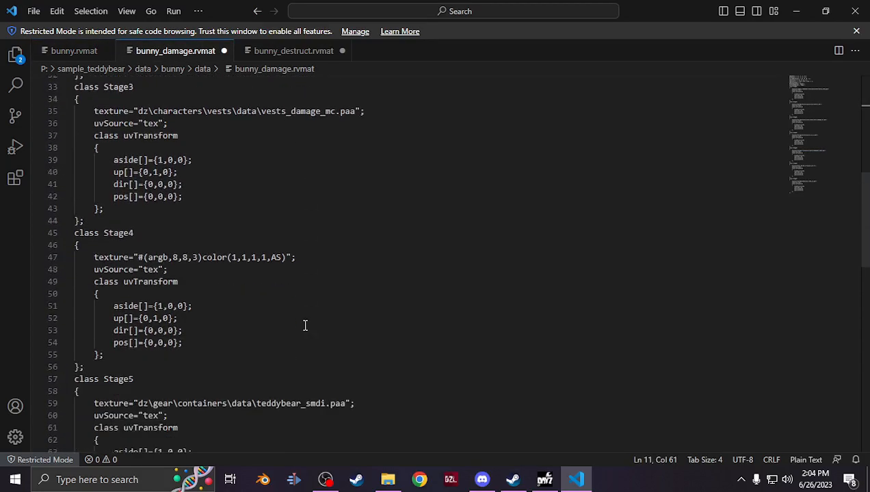
left_click(342, 308)
double_click(343, 308)
left_click(344, 307)
left_click_drag(344, 307, 138, 308)
key("ctrl+v")
Paste the bunny_smdi texture path over the Stage5 texture path in bunny_destruct.rvmat
left_click(296, 52)
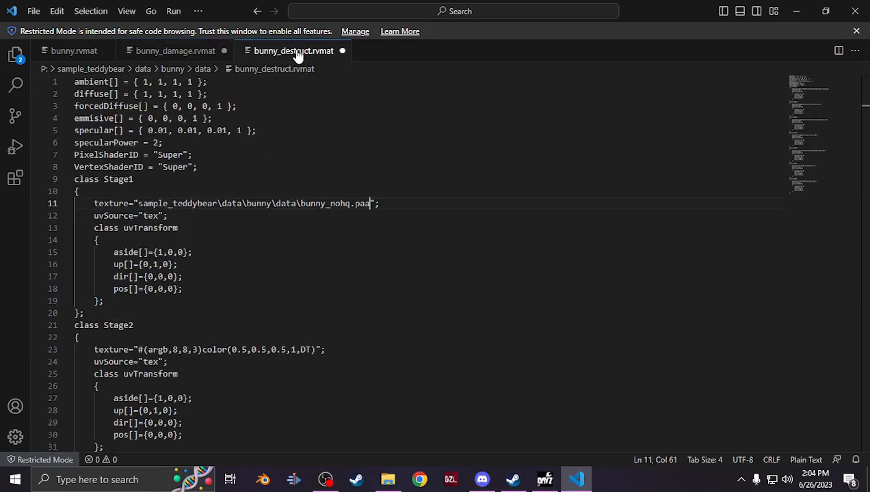
scroll(368, 271, "down", 7)
scroll(368, 274, "down", 7)
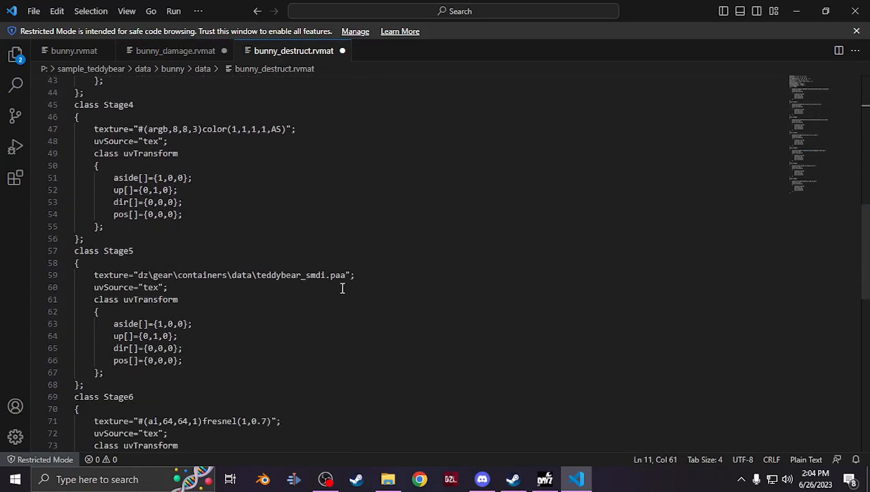
left_click_drag(345, 275, 138, 277)
key("ctrl+v")
Review bunny_destruct.rvmat, then save it and bunny_damage.rvmat
scroll(285, 352, "up", 7)
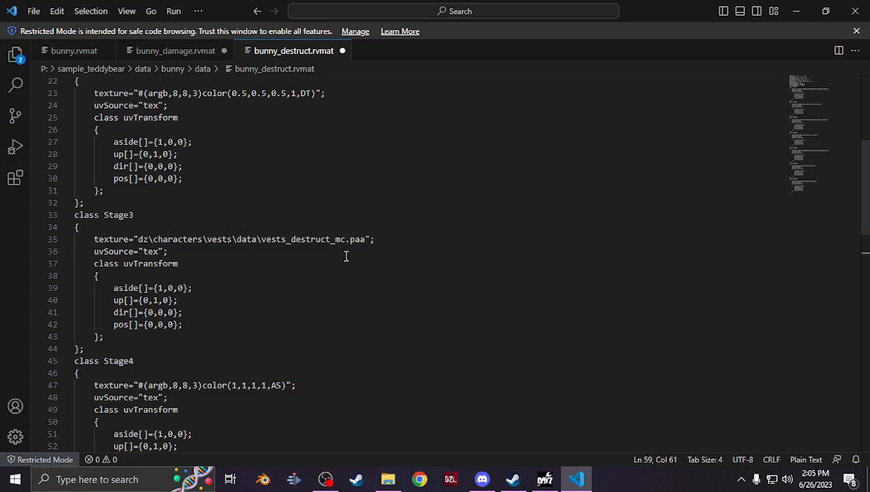
scroll(331, 274, "up", 3)
scroll(273, 300, "down", 2)
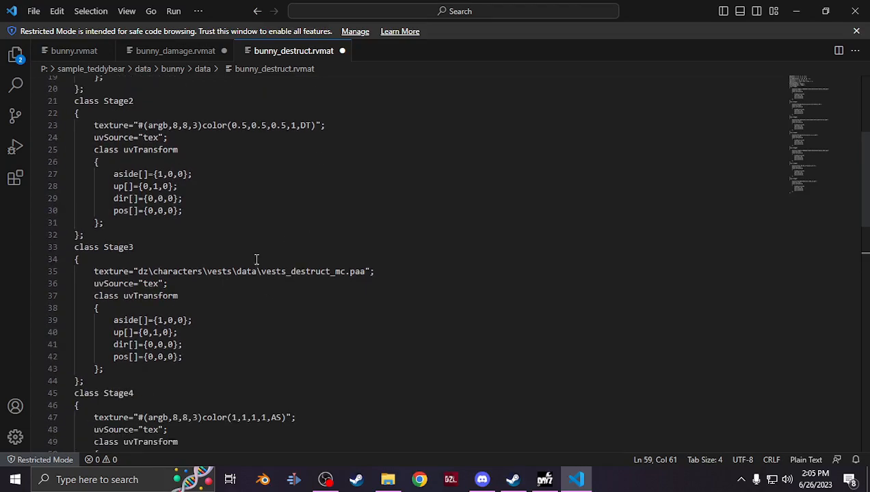
scroll(171, 270, "up", 6)
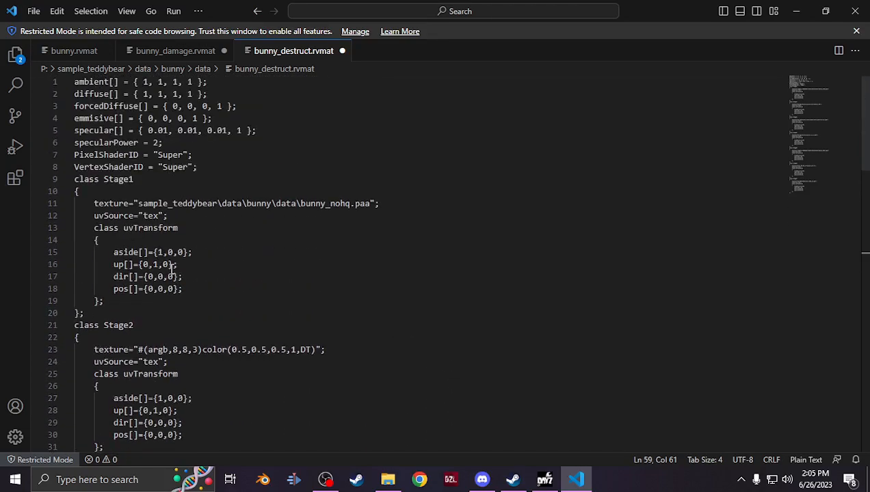
left_click(33, 11)
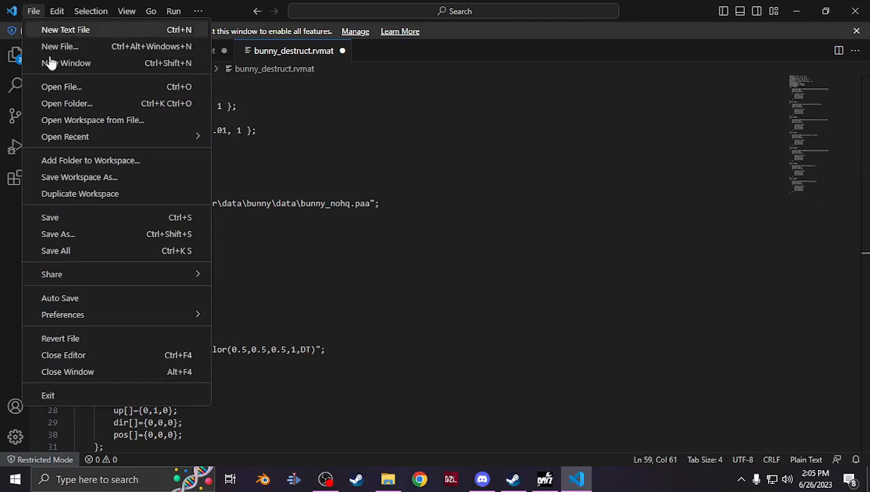
left_click(115, 217)
left_click(164, 56)
left_click(36, 12)
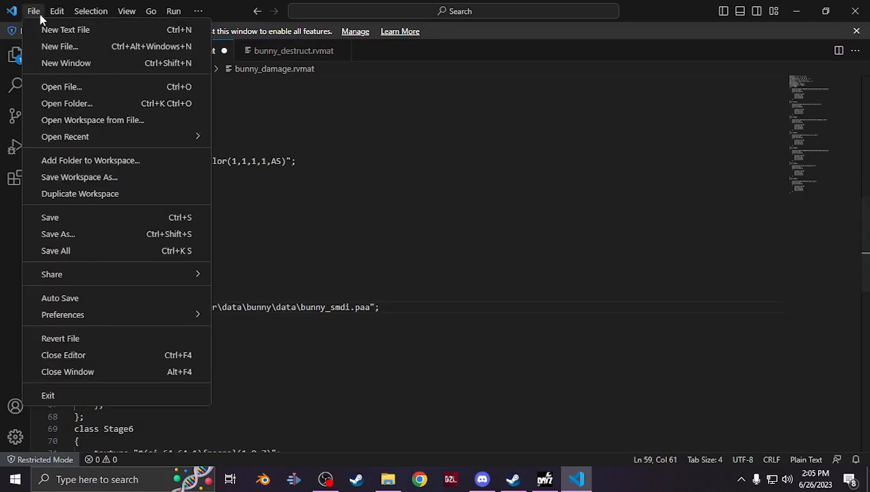
left_click(102, 218)
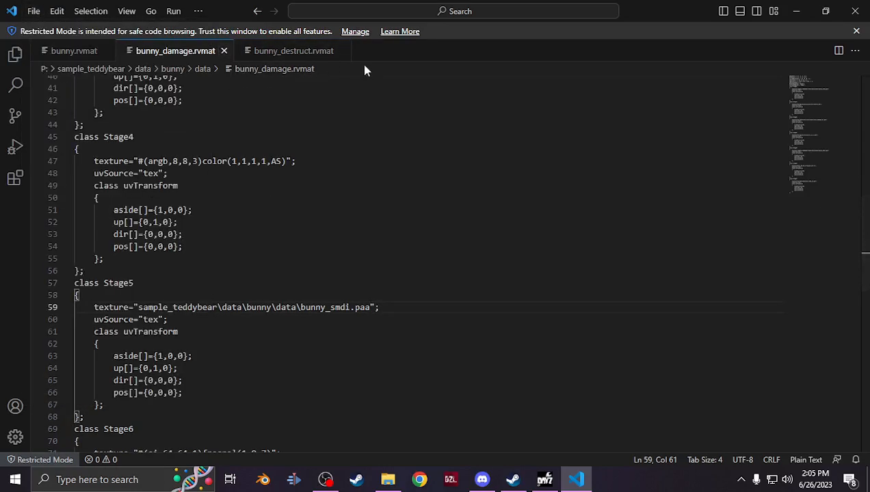
Switch to DayZ Tools and launch Object Builder
left_click(87, 53)
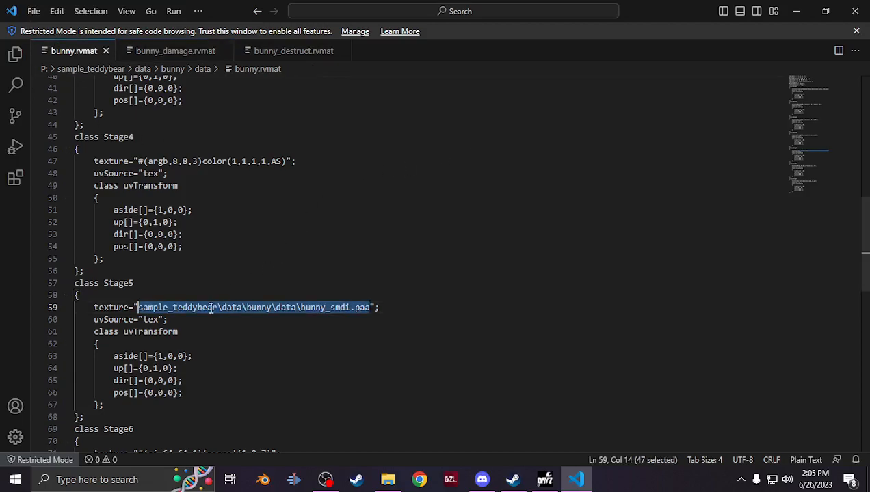
scroll(212, 307, "down", 9)
key("alt+Tab")
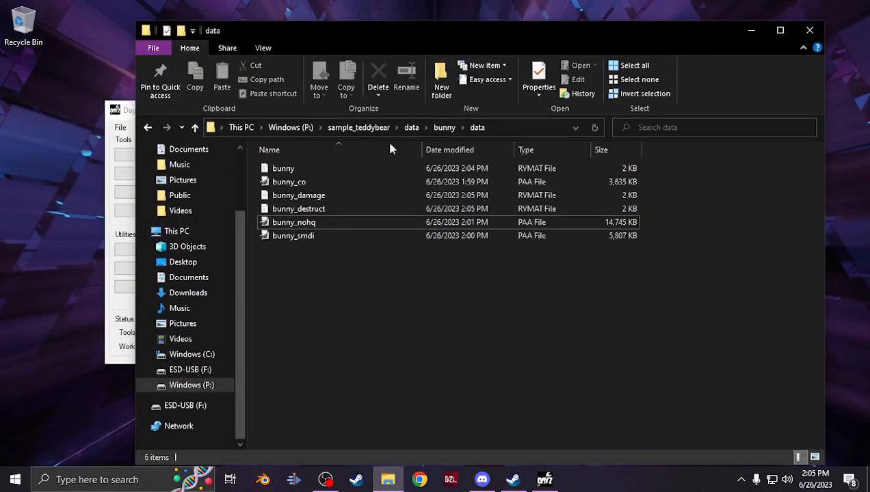
left_click(115, 116)
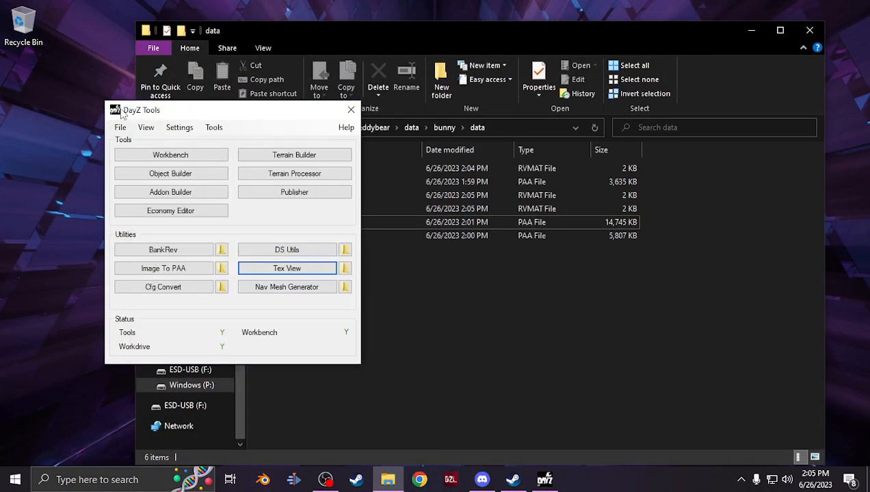
left_click(159, 175)
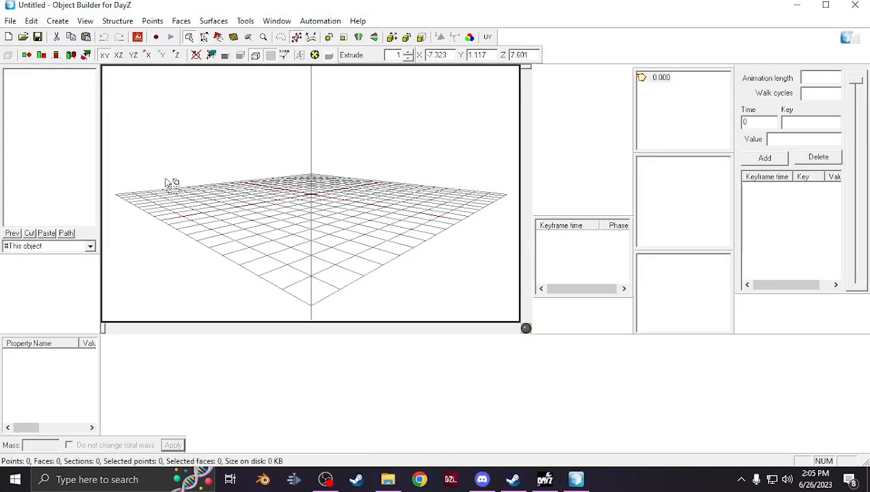
Import the bunny FBX model from the Downloads bunny_plushie folder with a master scale of 0.001
left_click(11, 22)
mouse_move(55, 133)
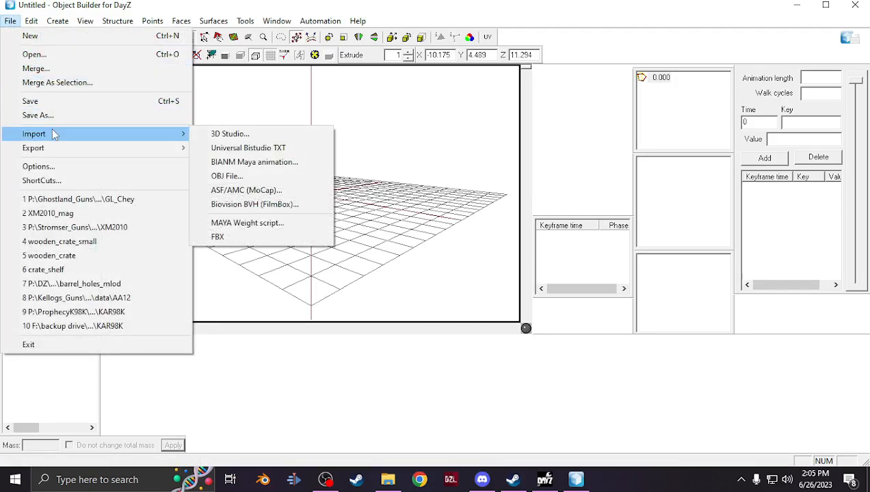
left_click(235, 239)
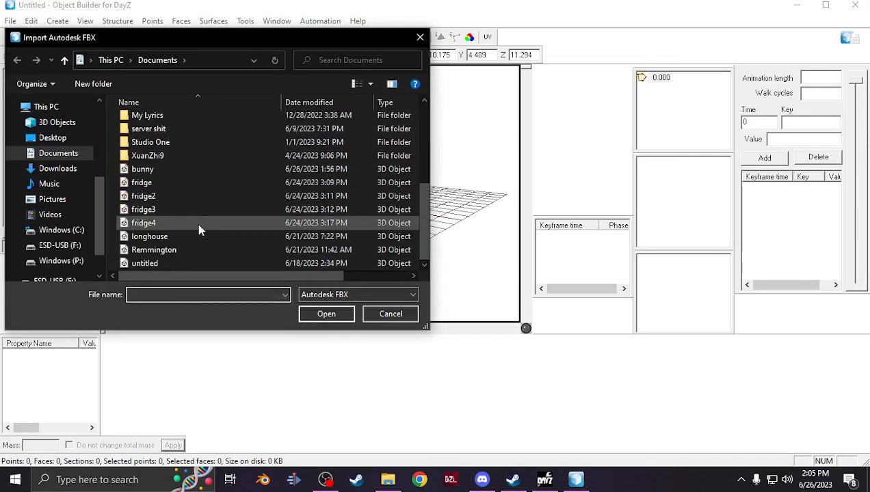
left_click(62, 169)
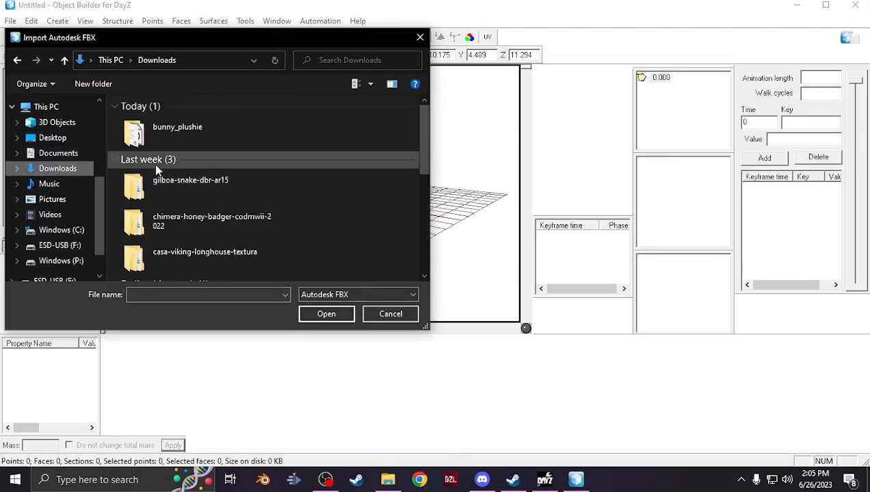
double_click(164, 136)
double_click(164, 136)
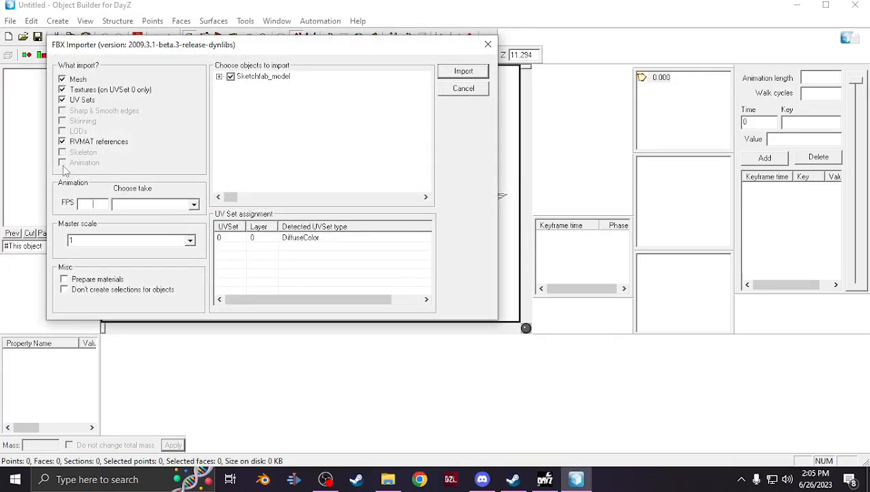
left_click(190, 241)
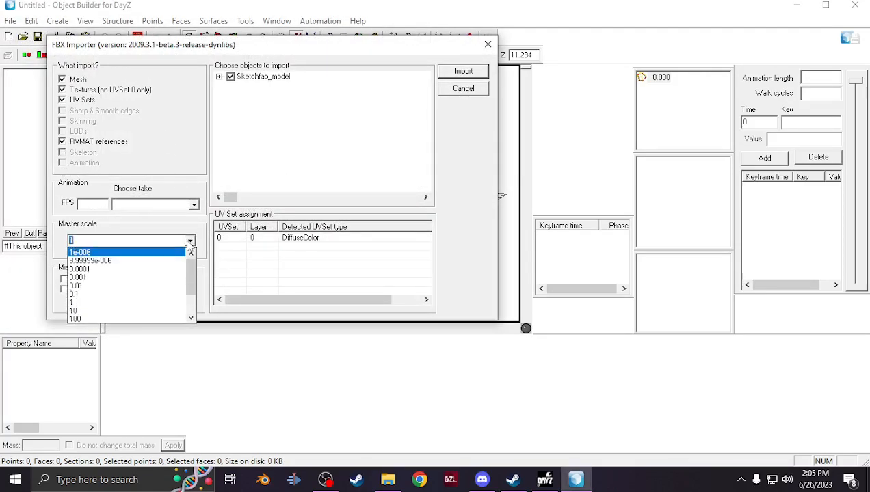
left_click(158, 286)
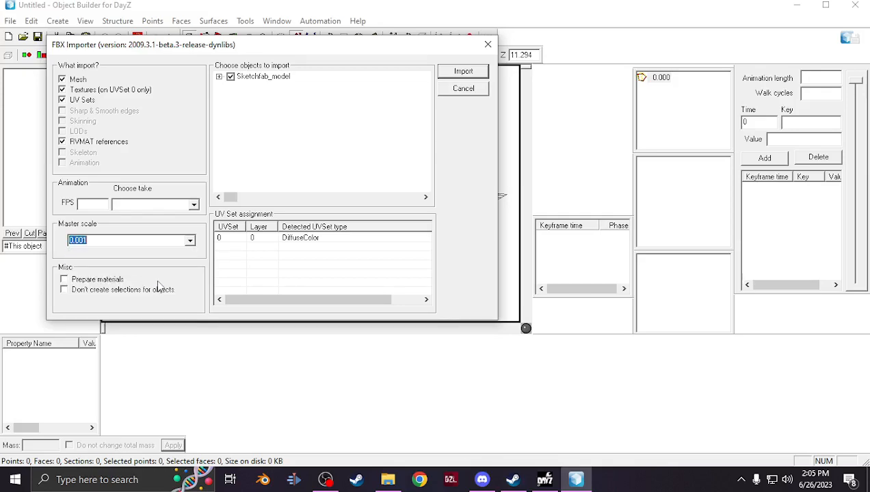
left_click(460, 75)
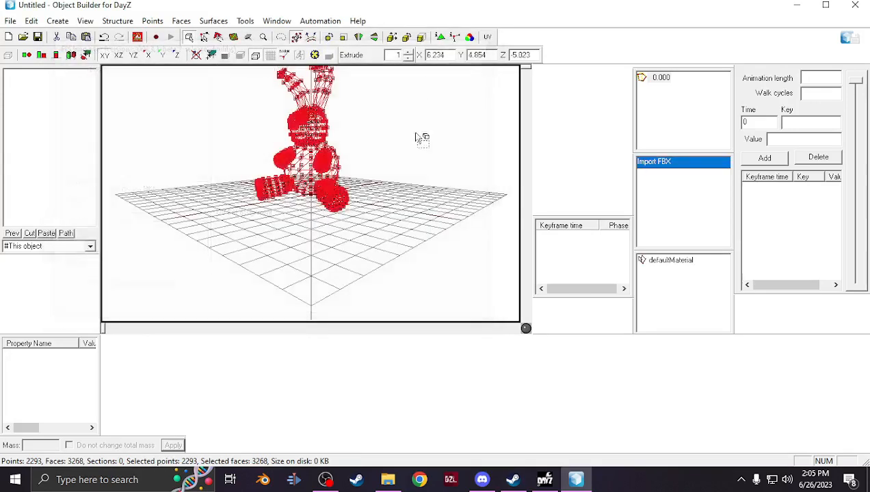
Switch to the four-viewport layout and freehand-transform the bunny mesh in the front view
left_click(277, 21)
left_click(293, 39)
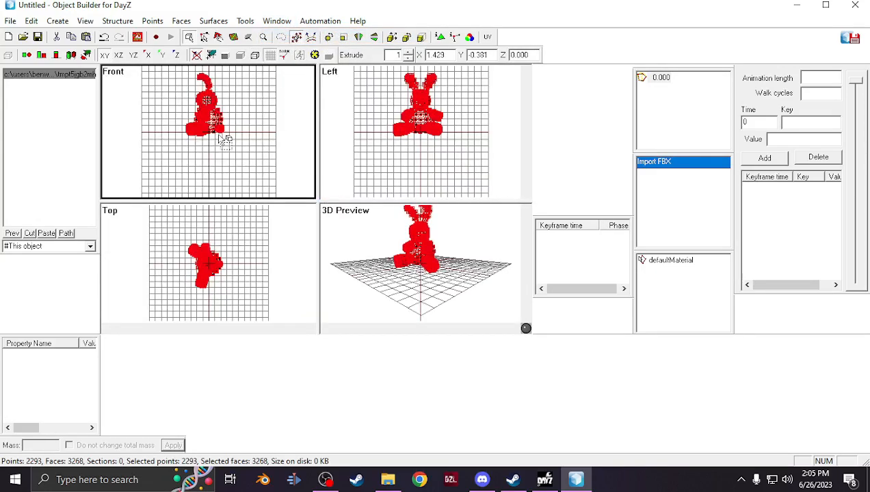
scroll(224, 140, "up", 3)
scroll(219, 140, "up", 5)
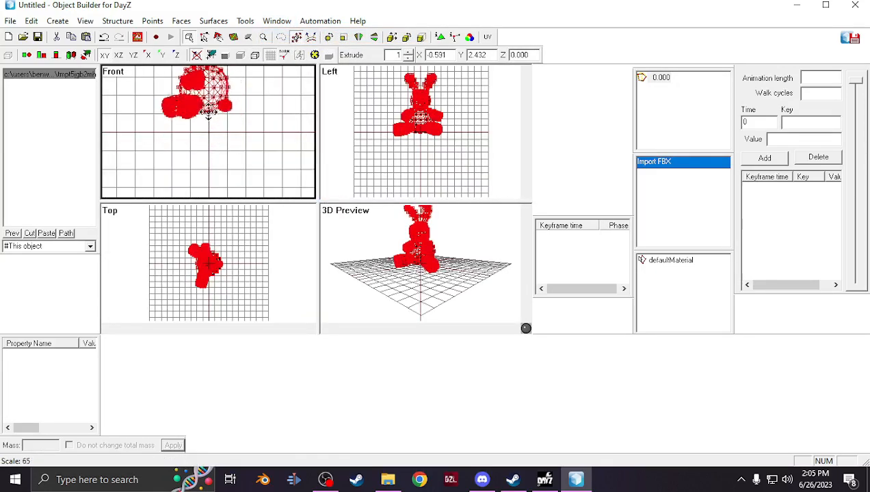
mouse_move(217, 144)
left_mouse_down()
mouse_move(225, 111)
mouse_move(238, 151)
left_mouse_up()
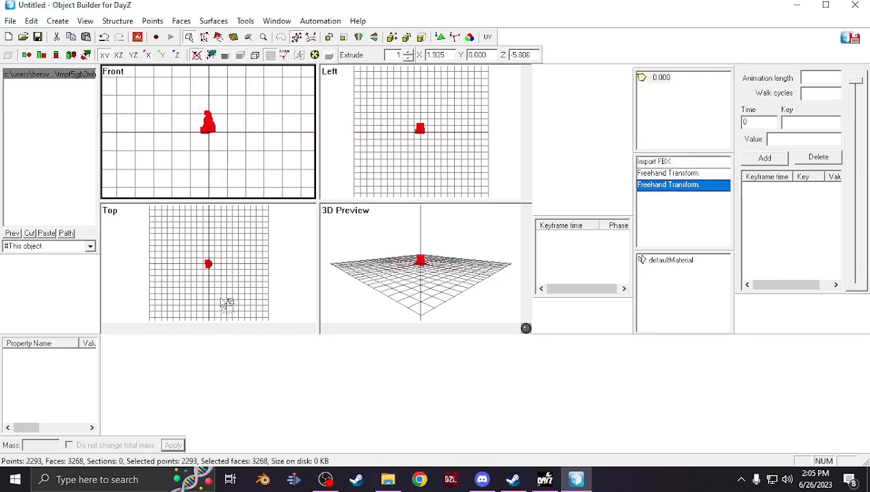
Create a proxy referencing the P:\DZ\gear\containers\teddybear model with an automatic proxy ID
scroll(225, 298, "up", 4)
scroll(226, 295, "up", 5)
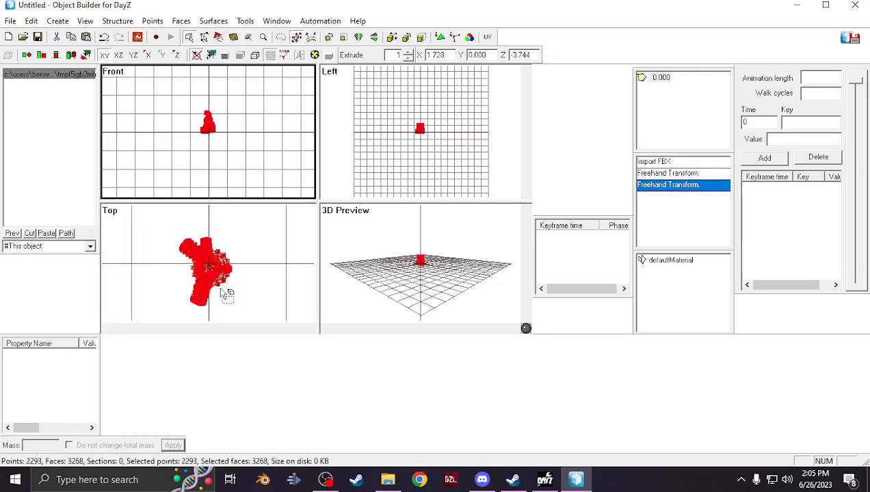
left_click(59, 23)
left_click(86, 145)
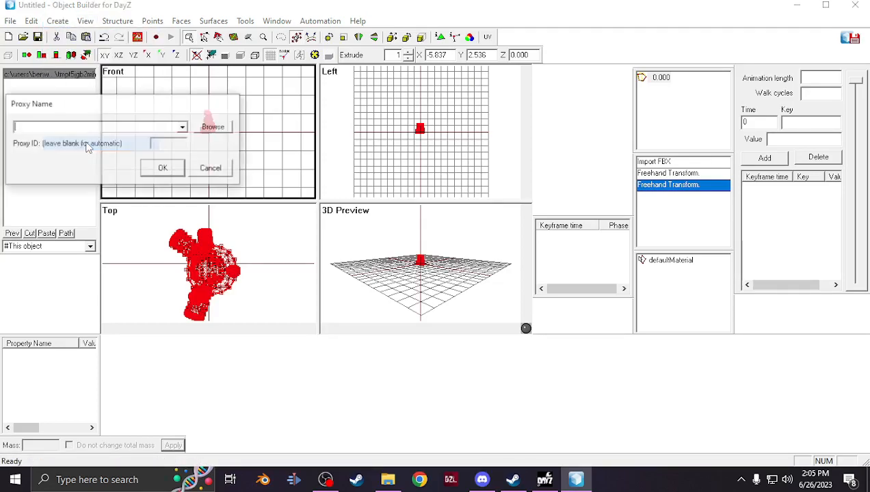
left_click(210, 127)
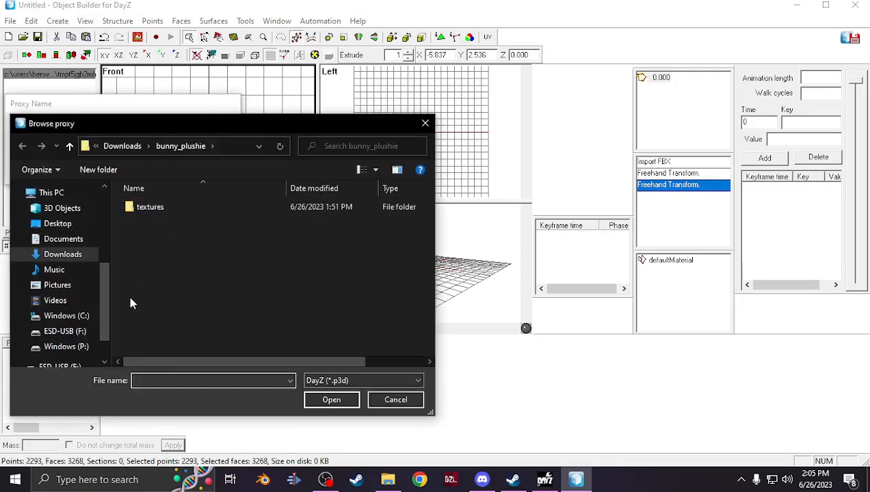
left_click(60, 347)
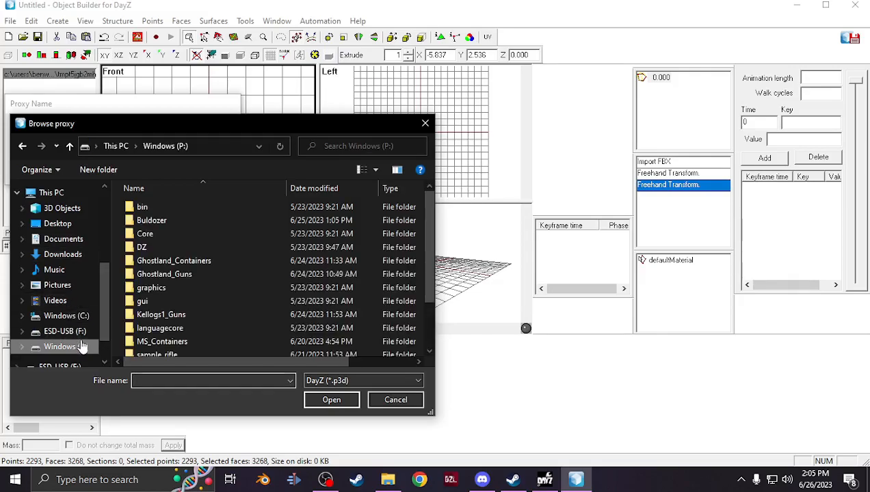
double_click(153, 248)
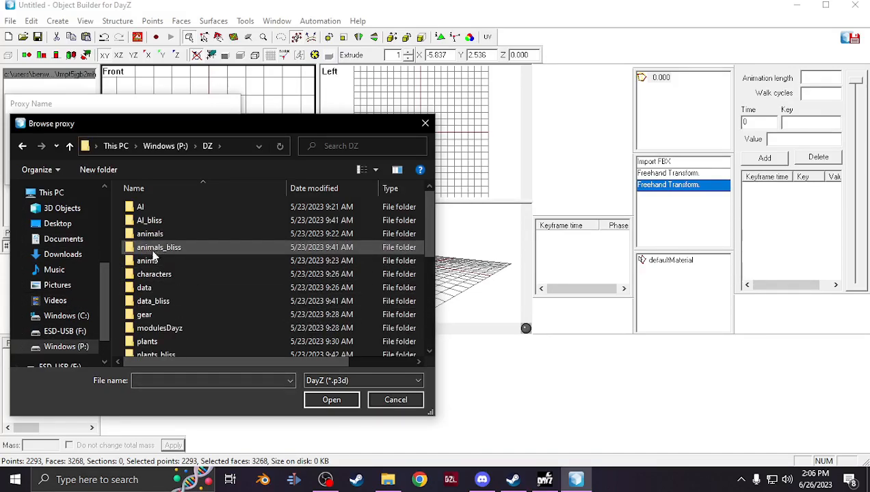
double_click(164, 315)
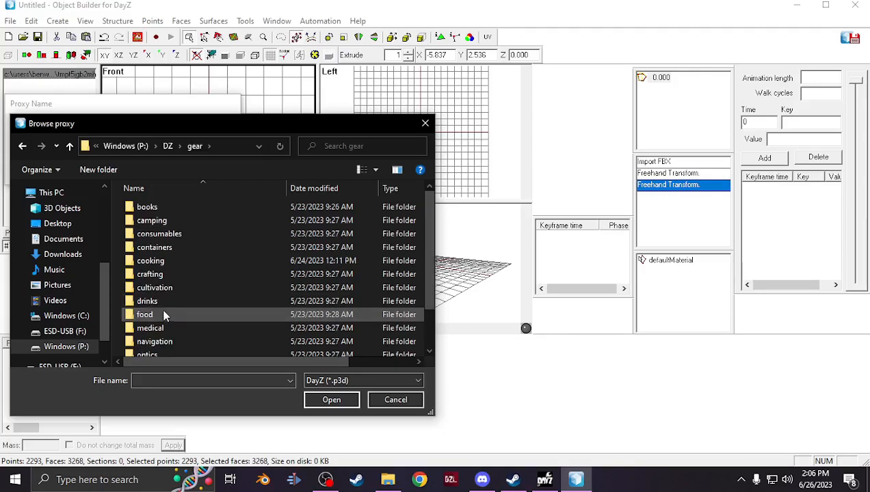
double_click(173, 247)
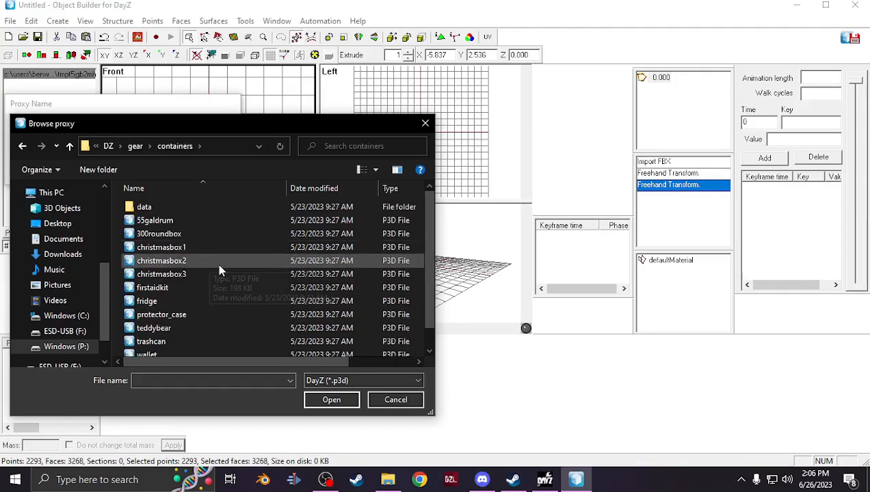
left_click(208, 328)
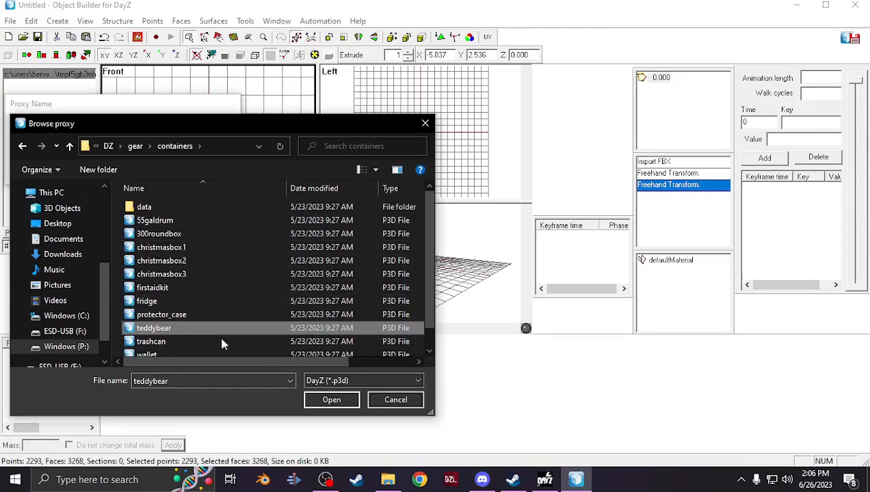
left_click(331, 400)
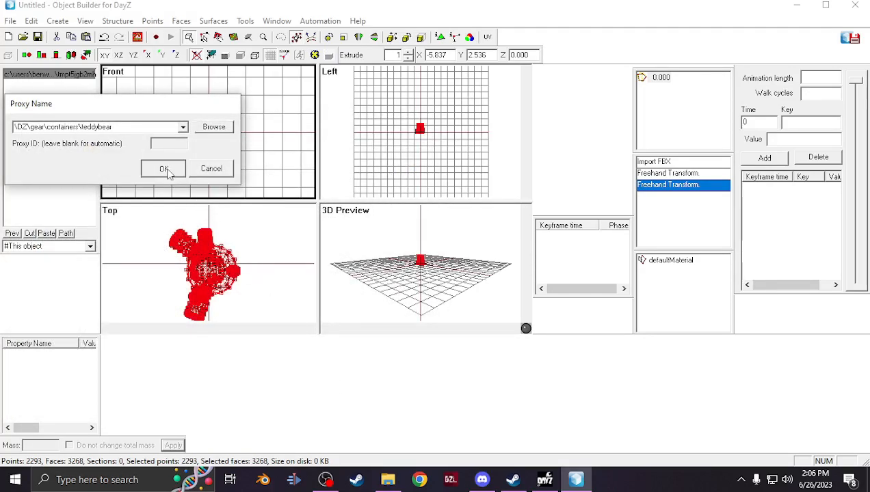
left_click(164, 168)
Open the model in Buldozer and zoom in on the bunny and the teddy bear proxy
right_click(138, 36)
left_click(166, 44)
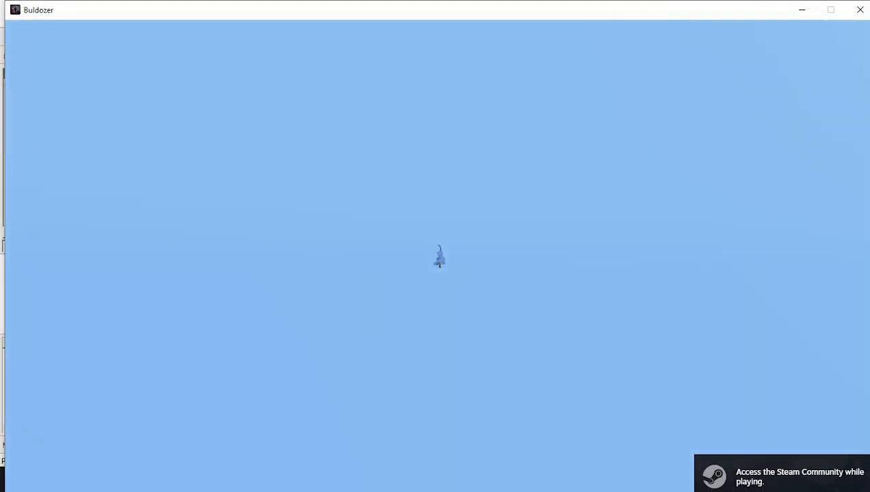
scroll(438, 257, "up", 10)
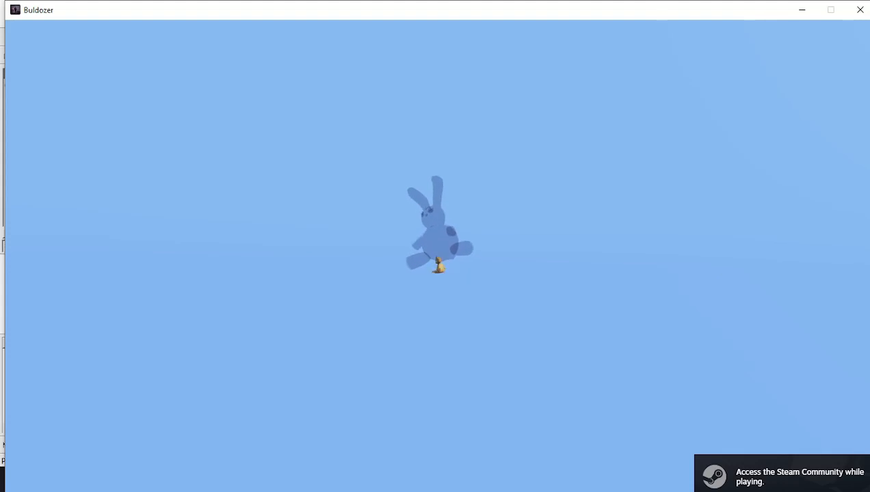
scroll(438, 256, "up", 8)
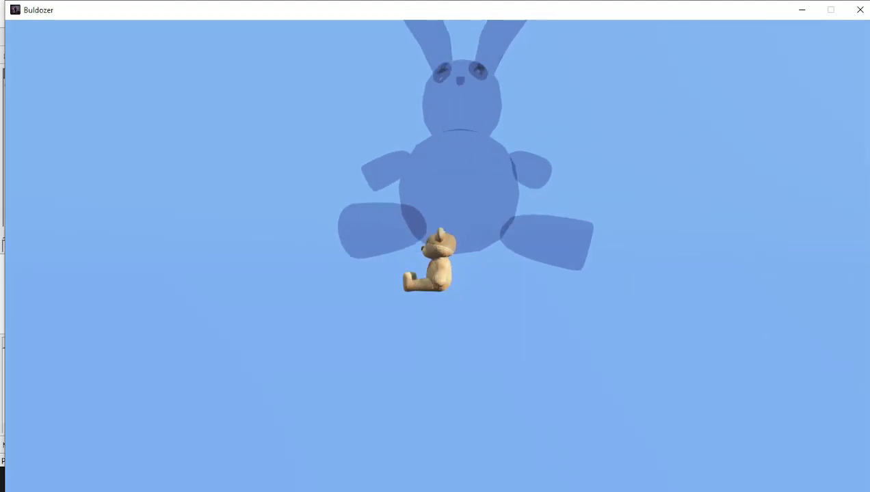
Select the defaultMaterial faces and set their texture to bunny_co.paa from P:\sample_teddybear\data\bunny\data
key("alt+Tab")
double_click(669, 261)
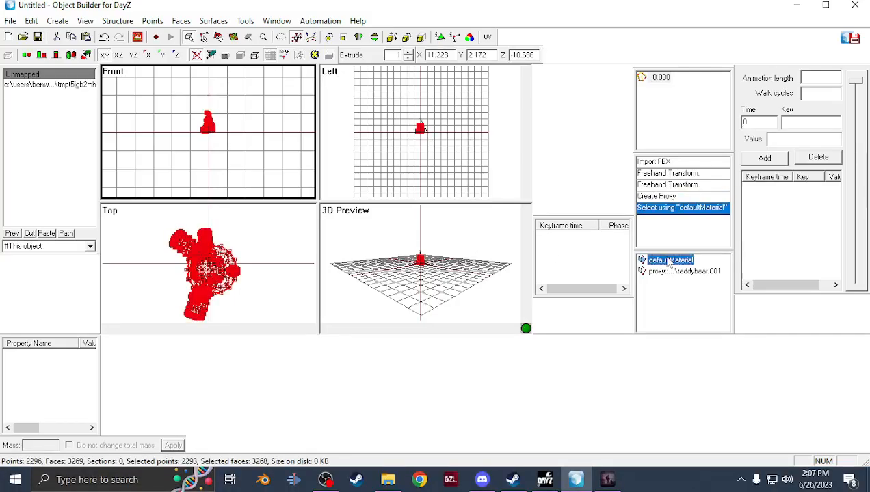
scroll(269, 223, "up", 4)
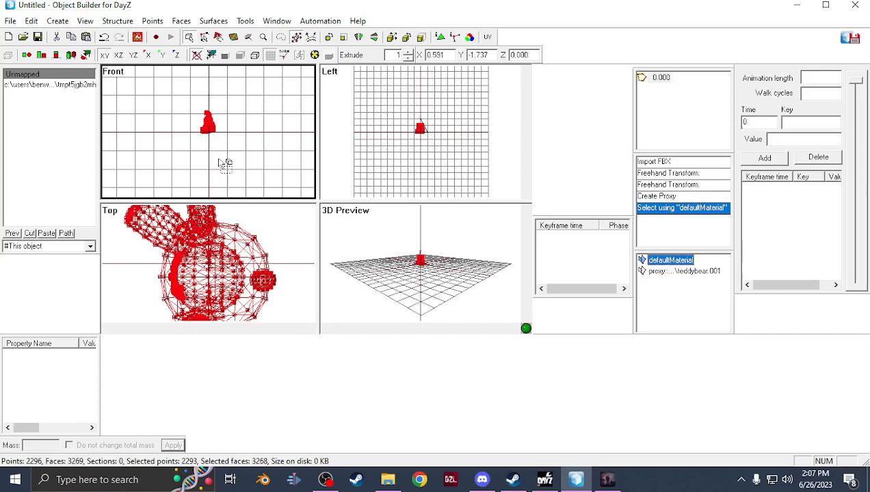
key("e")
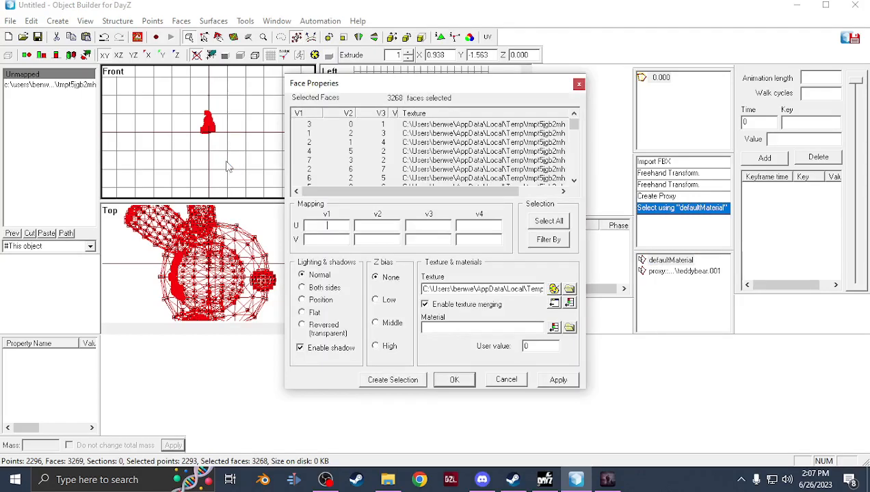
left_click(569, 290)
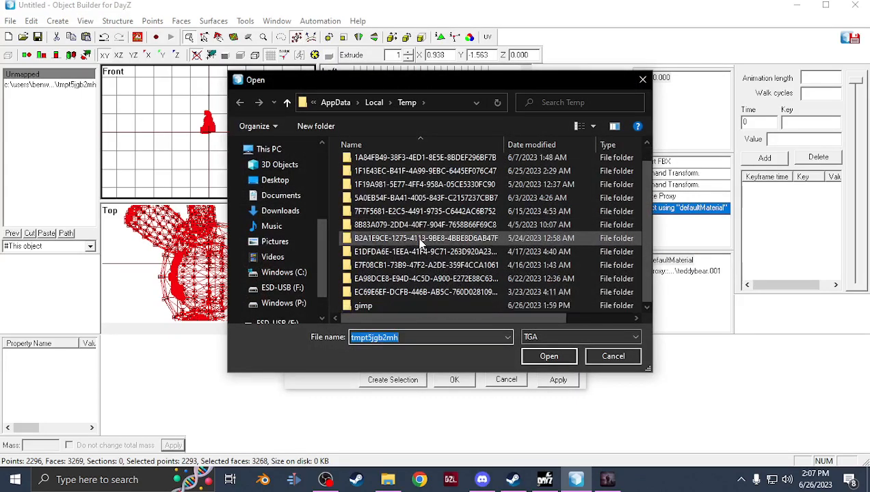
left_click(281, 303)
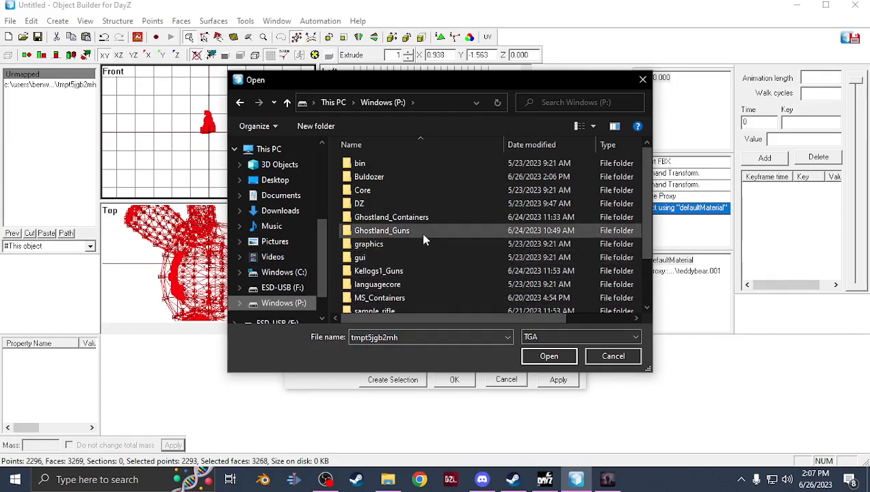
scroll(410, 231, "down", 2)
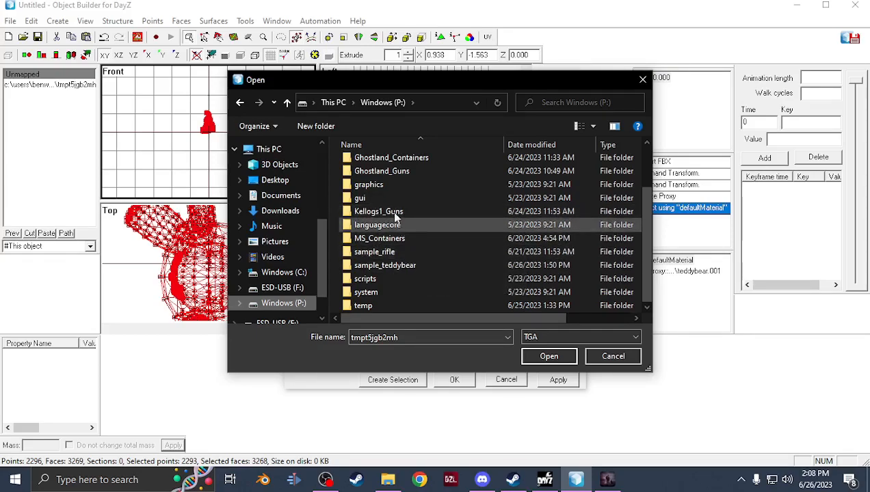
double_click(402, 264)
double_click(385, 167)
double_click(386, 167)
double_click(386, 167)
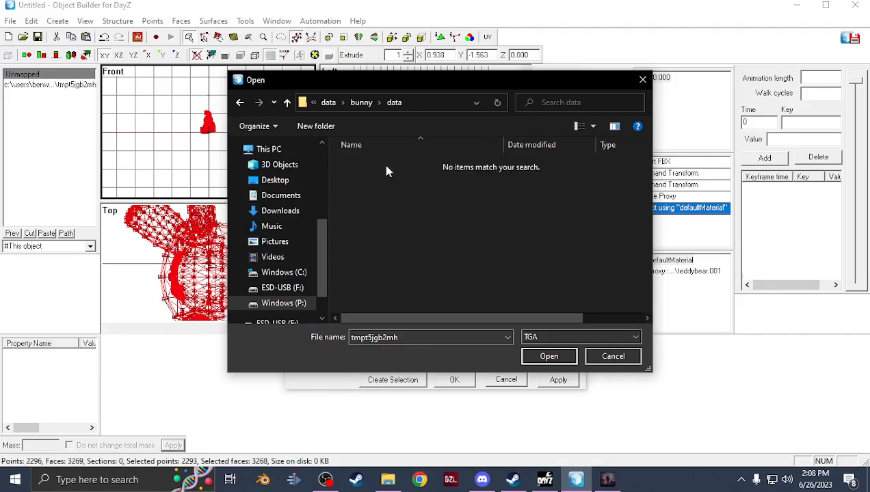
left_click(574, 337)
left_click(597, 359)
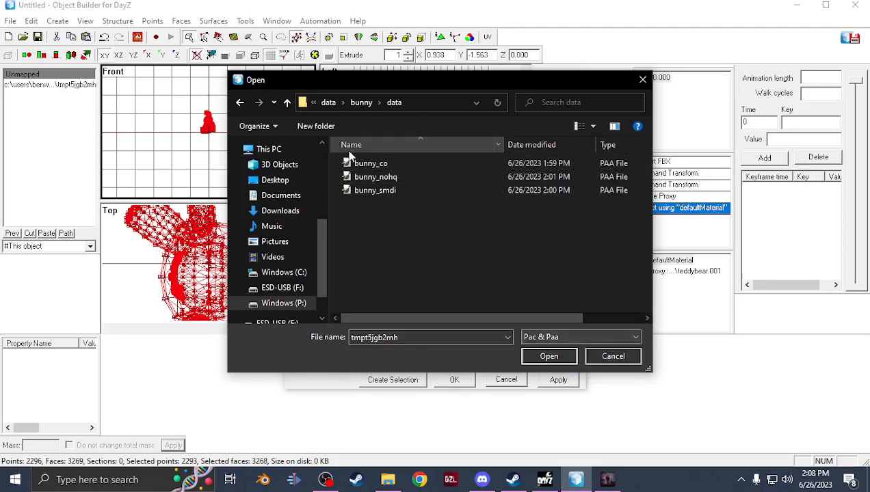
double_click(370, 176)
Set the selected faces' material to the bunny rvmat from the same data folder and apply the face properties
left_click(569, 328)
double_click(372, 165)
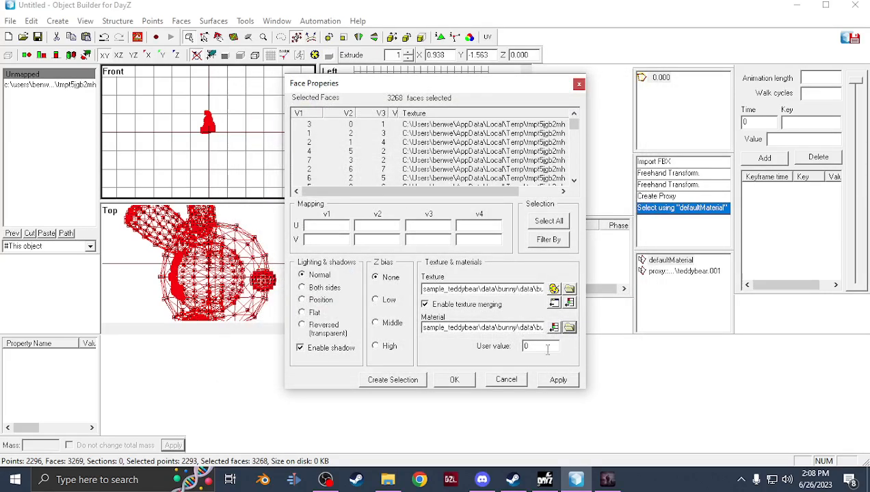
left_click(469, 384)
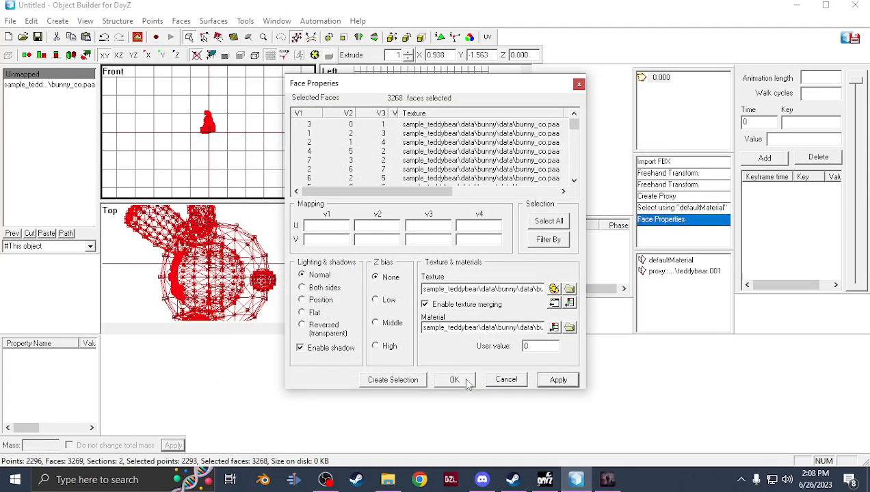
Freehand-rotate the bunny mesh about 100° in the top view
scroll(220, 138, "up", 5)
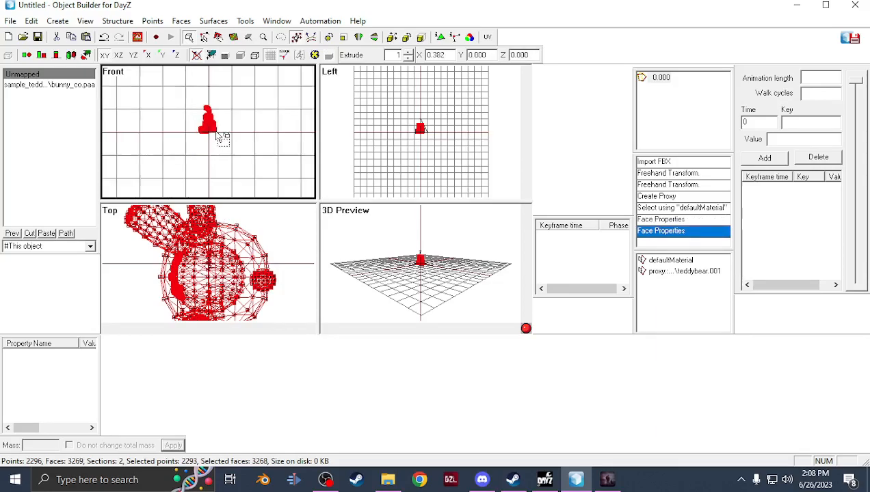
scroll(246, 133, "down", 2)
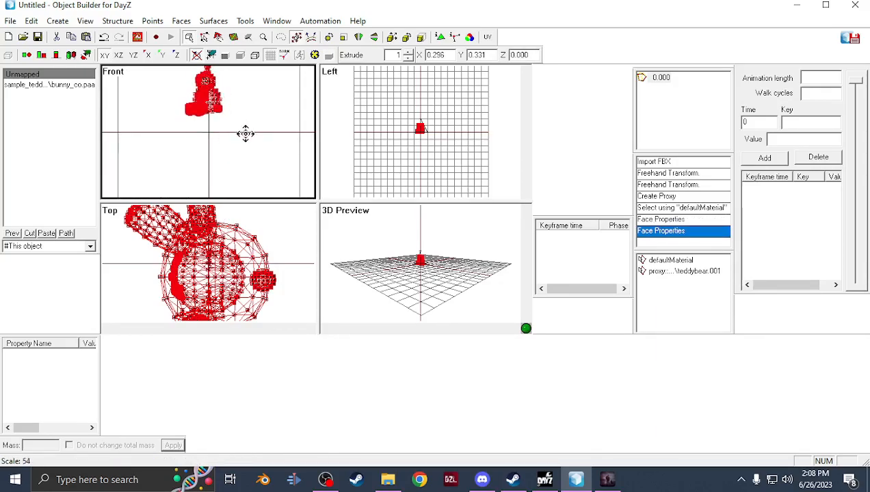
mouse_move(252, 142)
left_mouse_down()
mouse_move(247, 132)
mouse_move(250, 155)
mouse_move(251, 145)
left_mouse_up()
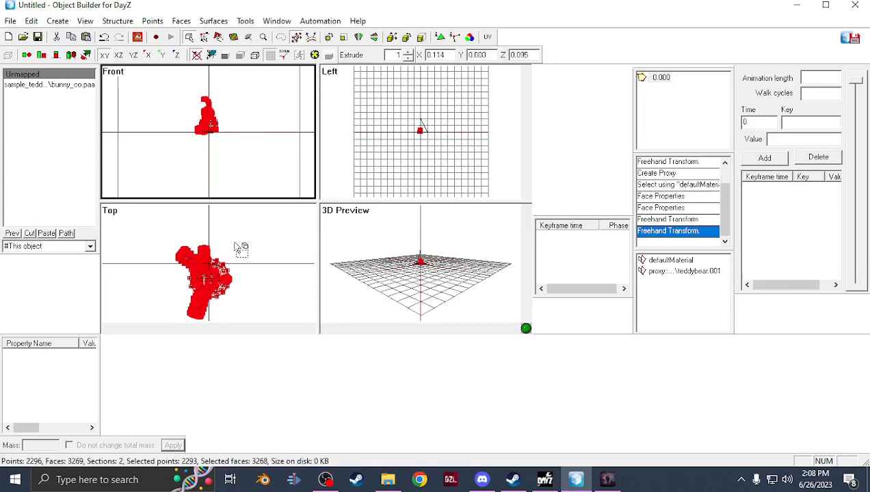
left_click_drag(257, 245, 219, 309, "shift")
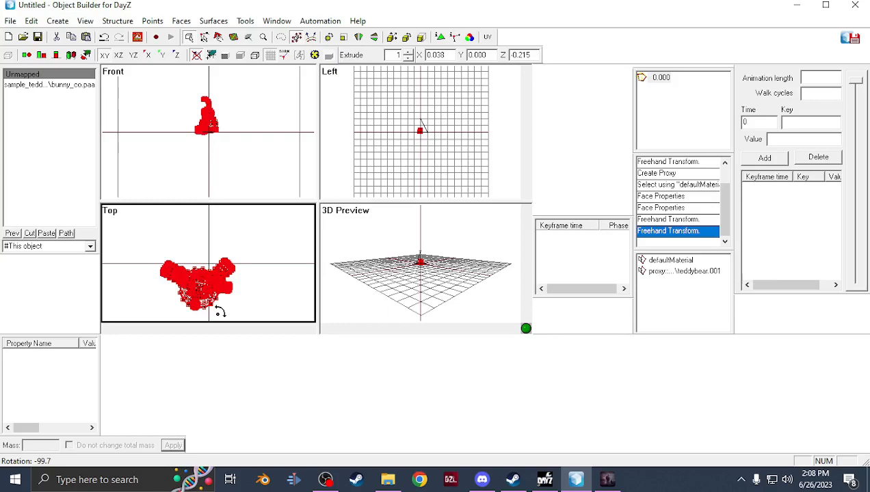
left_click_drag(221, 311, 222, 311, "shift")
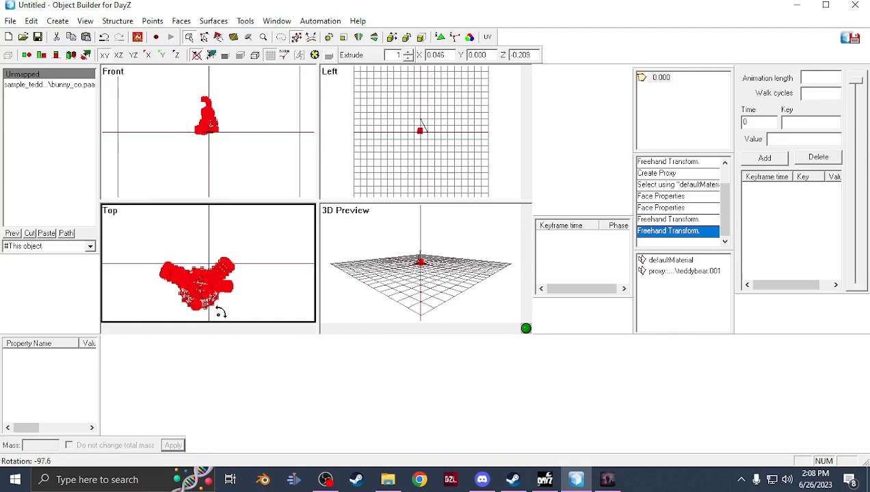
left_click_drag(219, 315, 230, 289, "shift")
Switch to Buldozer and orbit around the bunny and teddy bear to inspect their placement
key("alt+Tab")
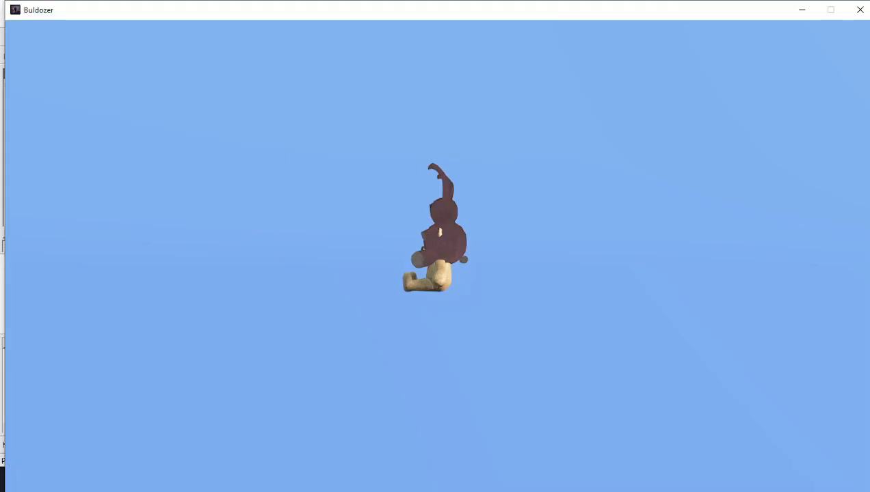
scroll(437, 255, "up", 5)
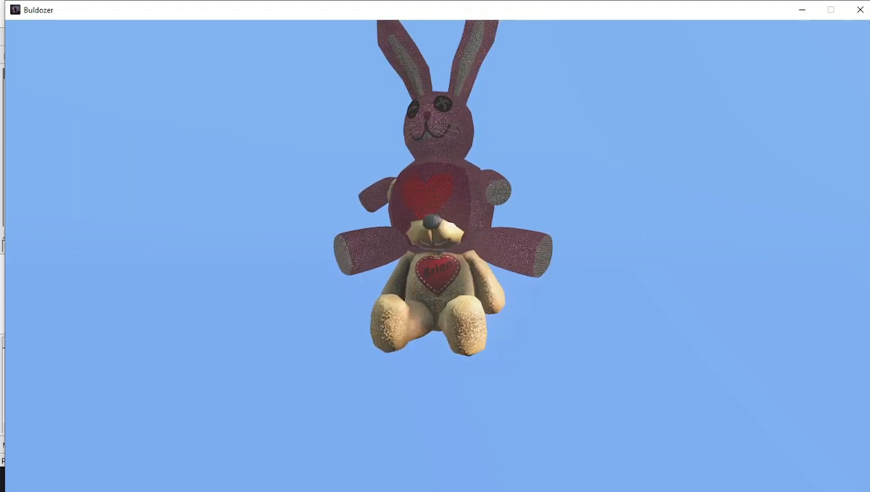
left_click_drag(438, 255, 424, 349)
left_click_drag(490, 472, 413, 301)
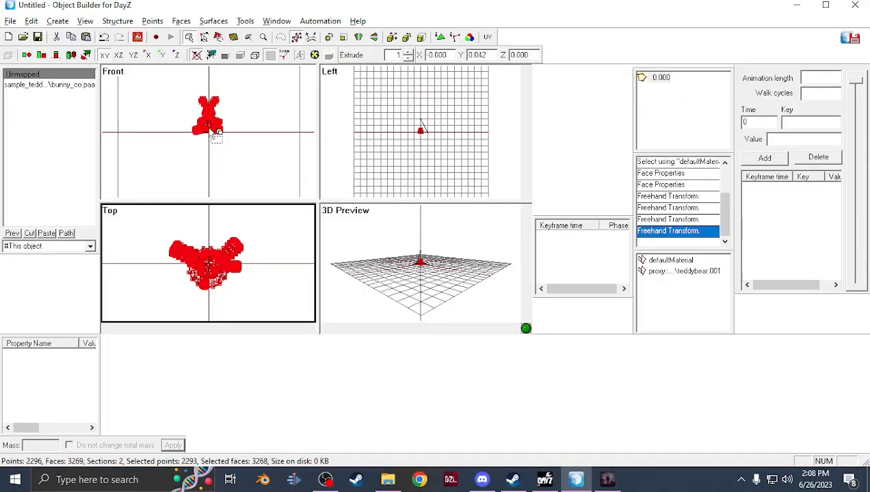
Move the bunny mesh in the front view so it sits behind the teddy bear, checking the result in Buldozer
scroll(218, 133, "up", 4)
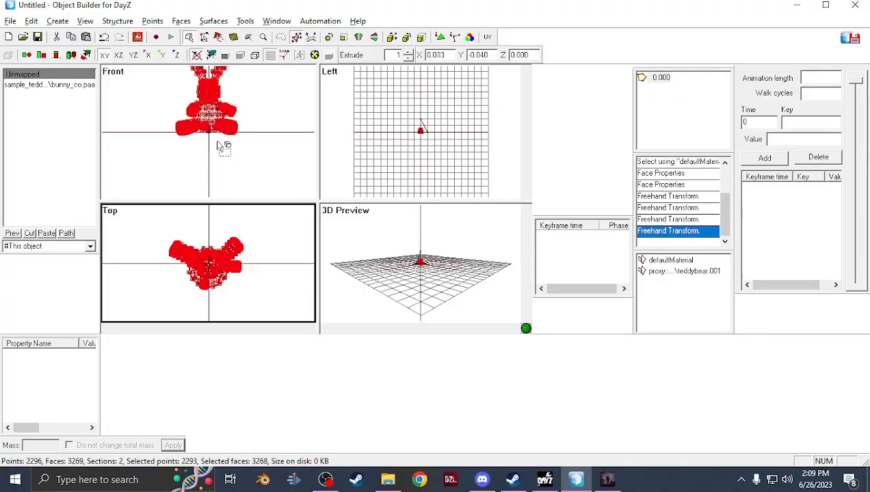
left_click_drag(215, 146, 221, 157, "alt+shift")
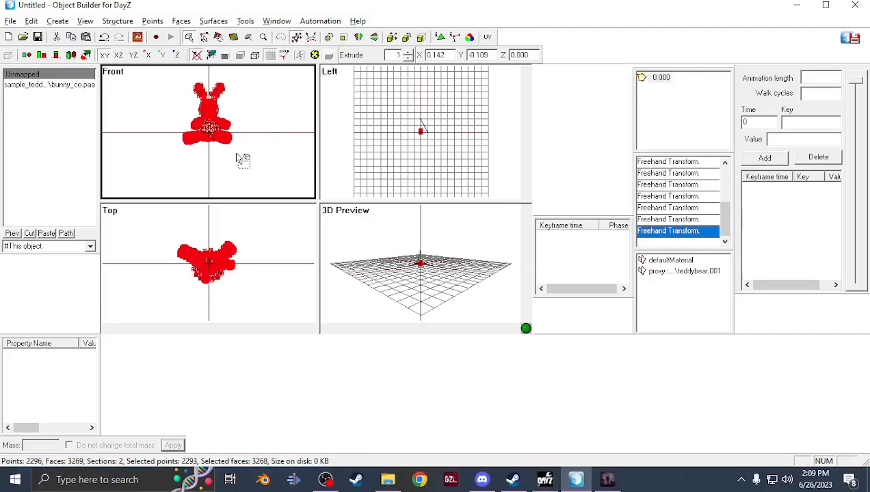
mouse_move(230, 151)
left_mouse_down("alt+shift")
mouse_move(229, 131)
mouse_move(229, 140)
left_mouse_up("alt+shift")
key("alt+Tab")
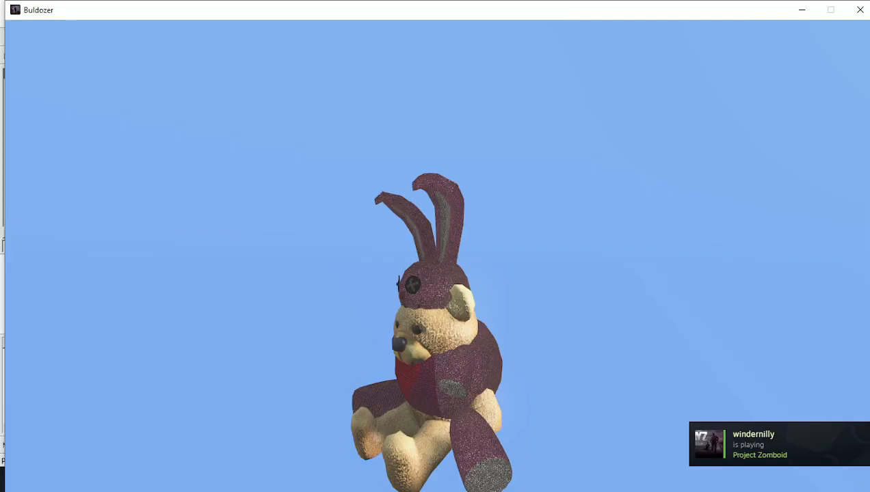
key("alt+Tab")
left_click_drag(247, 171, 238, 172, "shift")
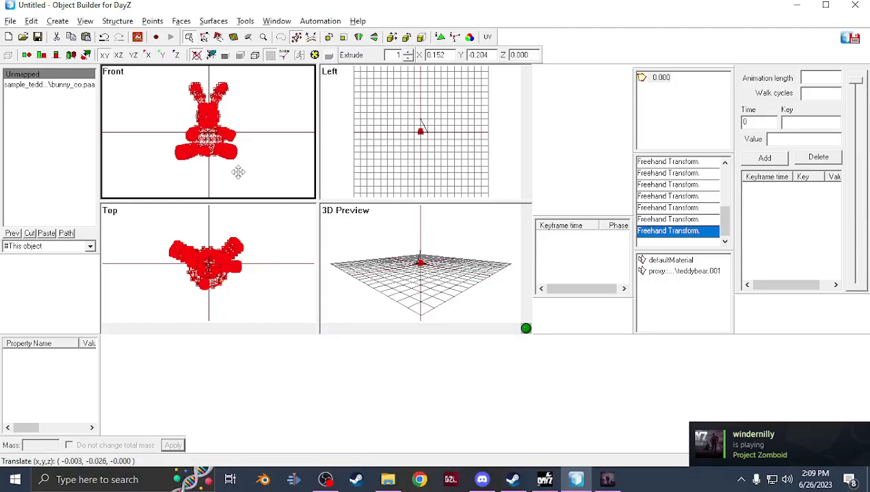
key("alt+Tab")
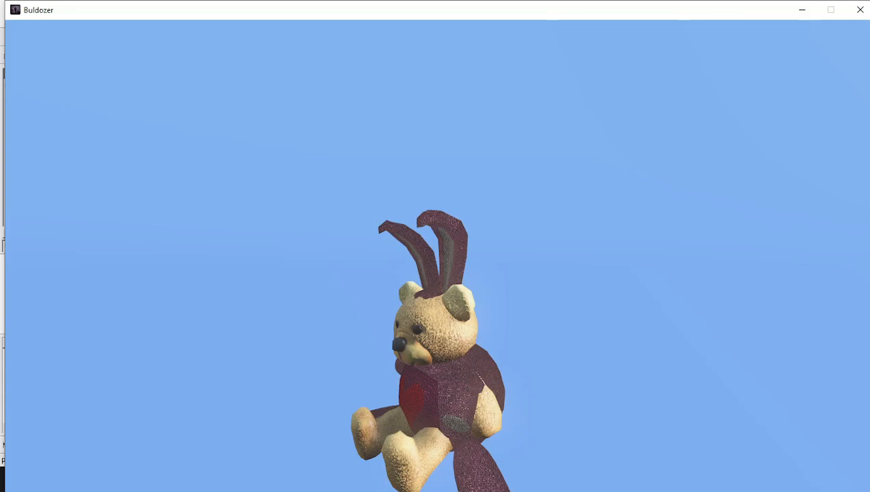
key("alt+Tab")
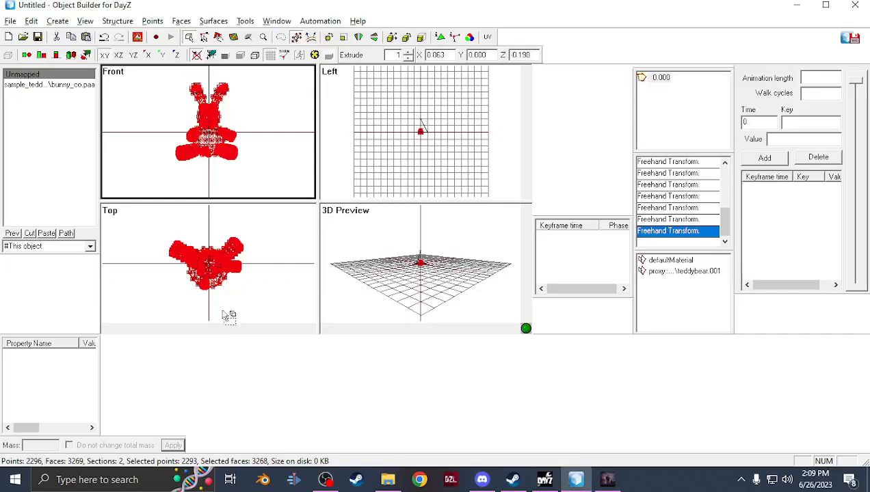
Fine-tune the bunny's position with small nudges until it overlaps the teddy bear, checking each change in Buldozer
left_click_drag(212, 275, 212, 268, "shift")
key("alt+Tab")
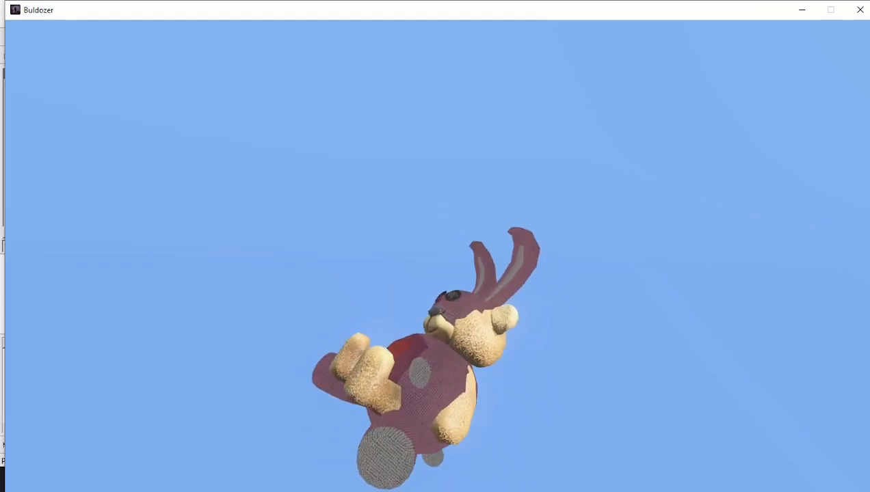
key("alt+Tab")
left_click_drag(222, 140, 222, 137, "shift")
key("alt+Tab")
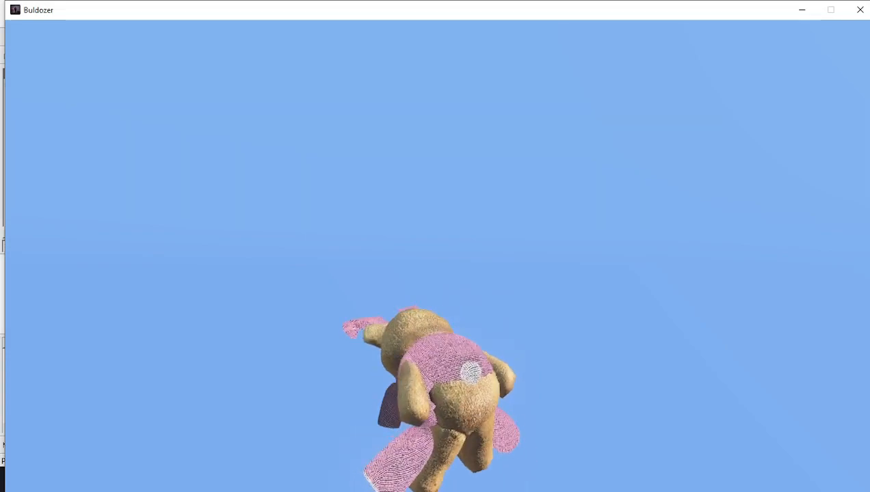
key("alt+Tab")
left_click_drag(247, 152, 246, 151)
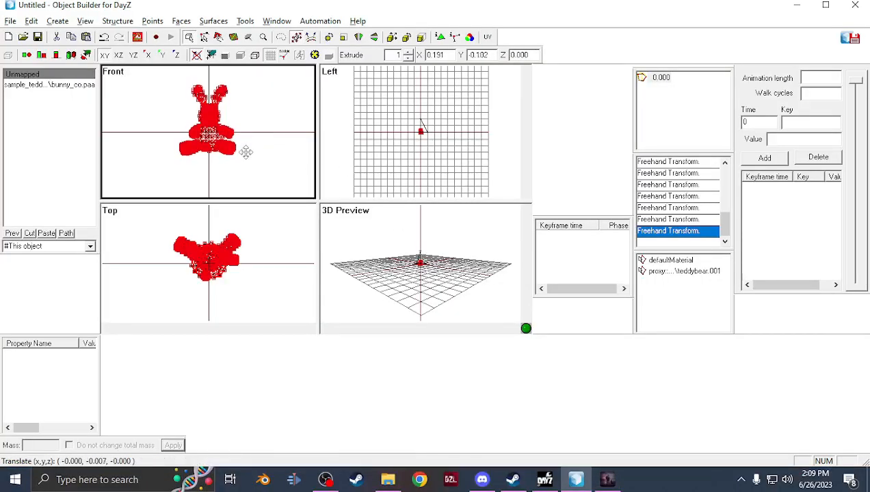
key("alt+Tab")
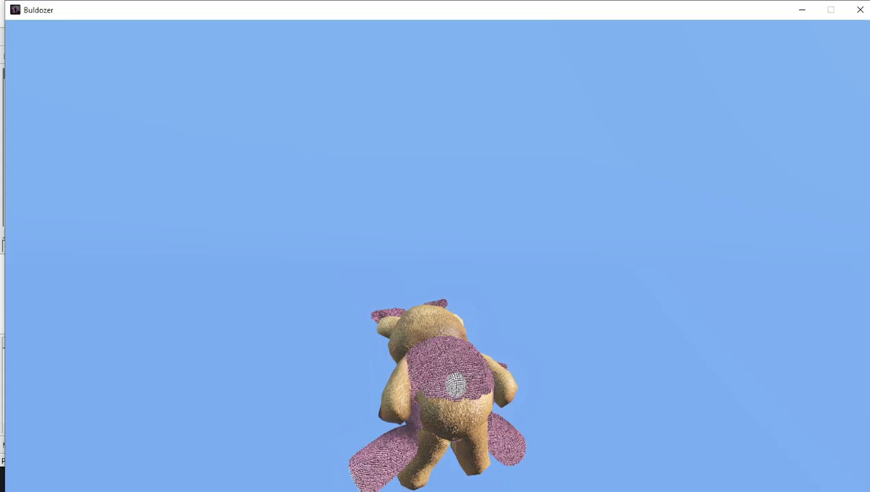
key("alt+Tab")
left_click_drag(233, 173, 229, 174)
key("alt+Tab")
key("alt+Tab")
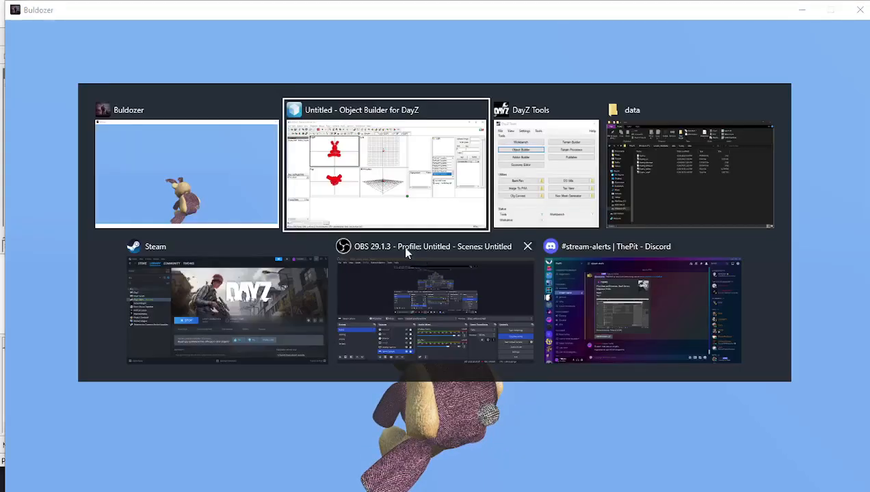
left_click_drag(248, 158, 252, 160)
key("alt+Tab")
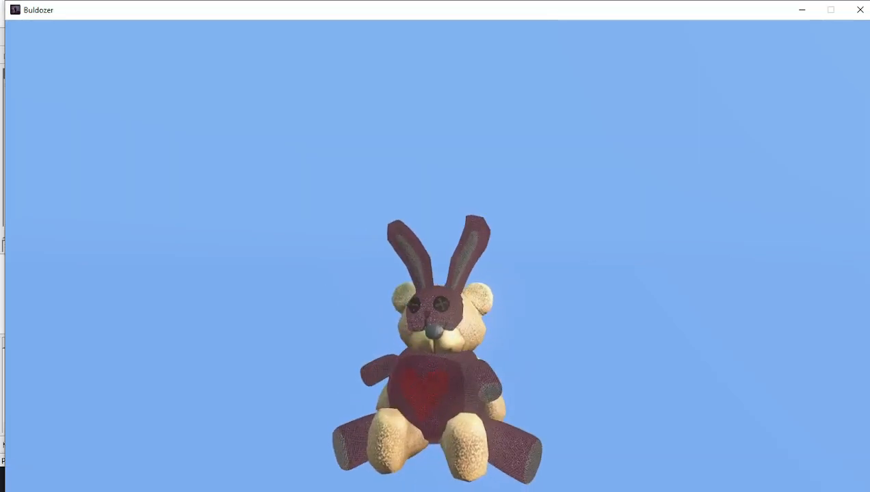
scroll(437, 294, "down", 3)
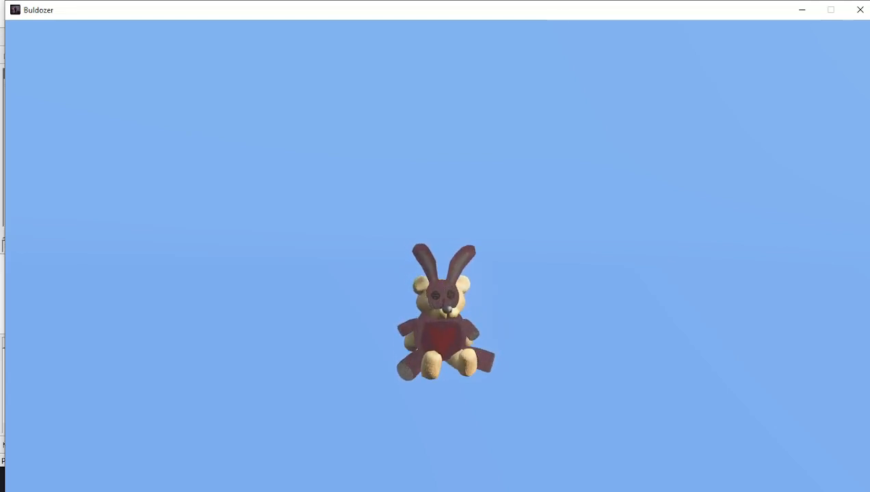
key("alt+Tab")
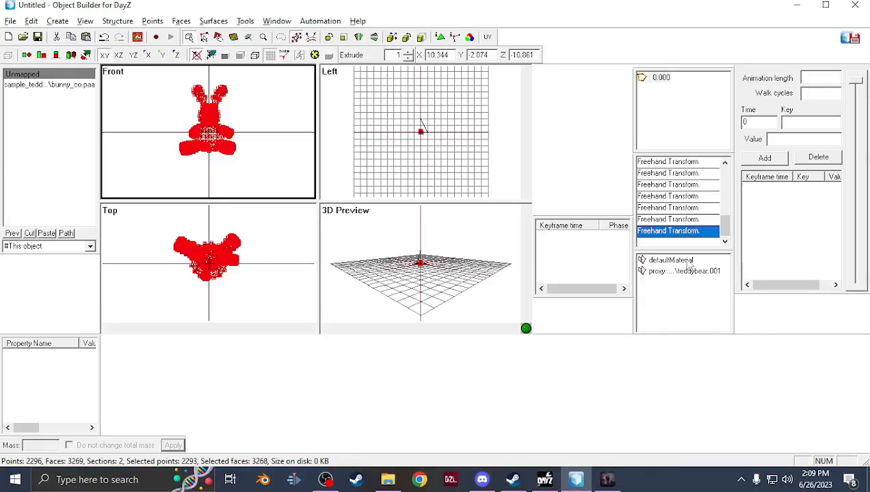
Delete the teddybear proxy and its named selection
left_click(680, 271)
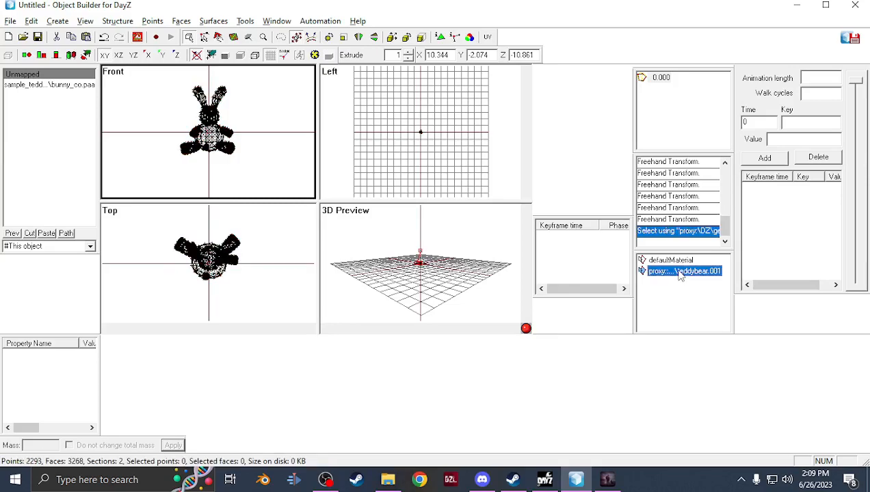
right_click(681, 272)
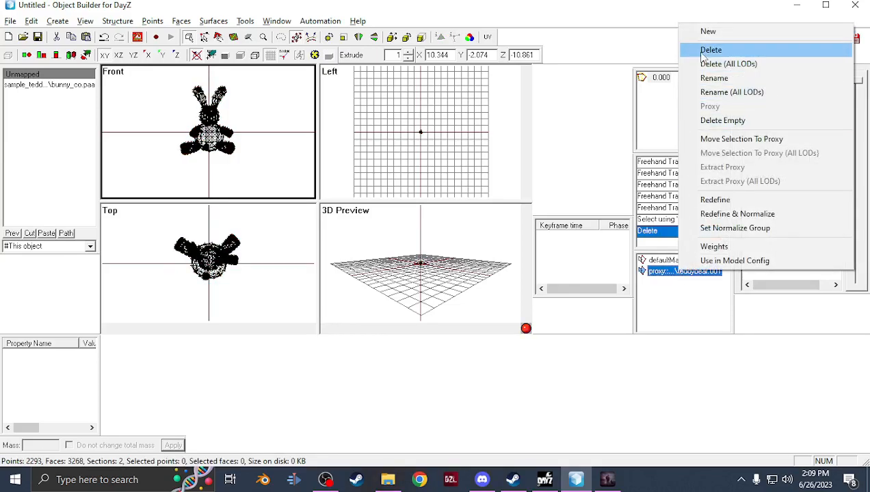
left_click(668, 276)
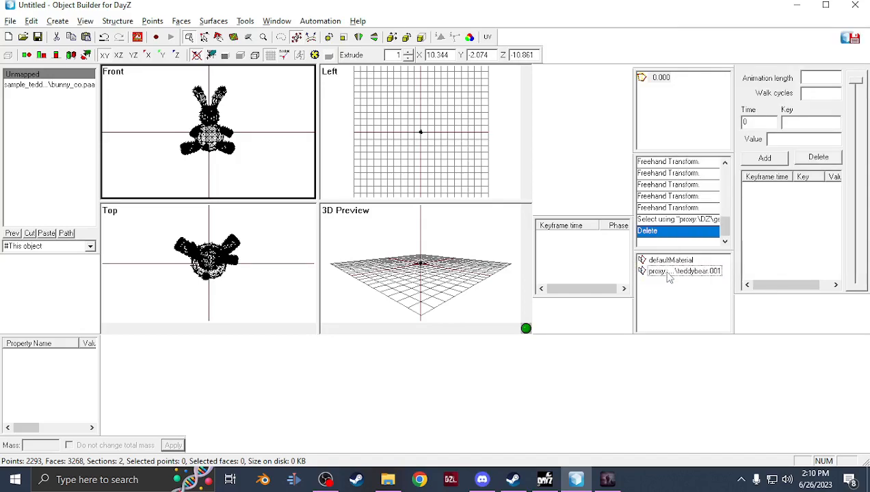
left_click(667, 273)
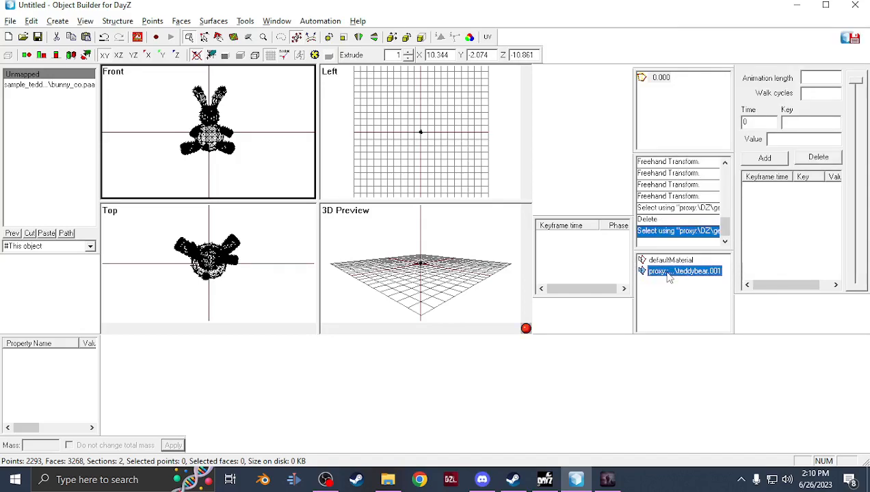
right_click(669, 274)
left_click(722, 55)
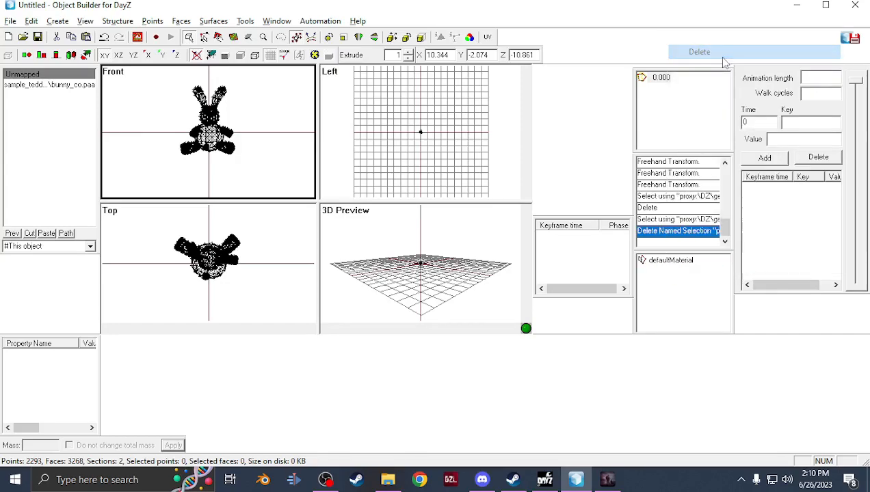
Rename the defaultMaterial selection to zbytek
left_click(662, 261)
right_click(663, 262)
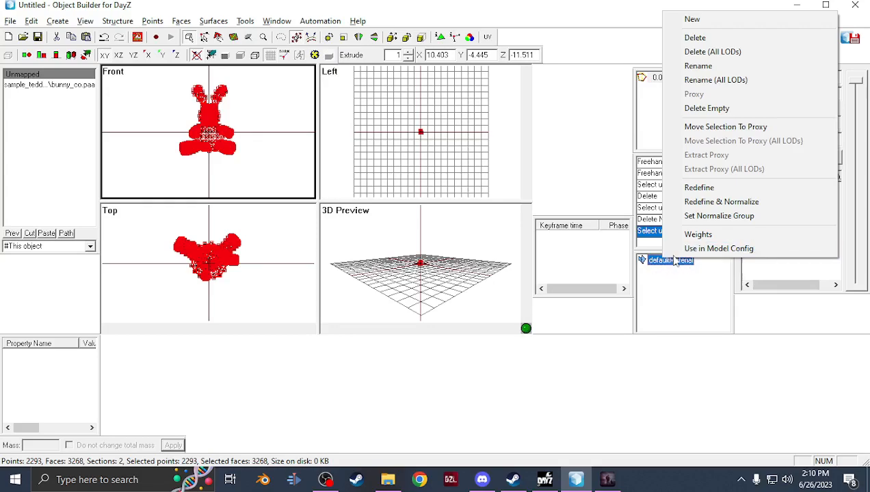
left_click(696, 66)
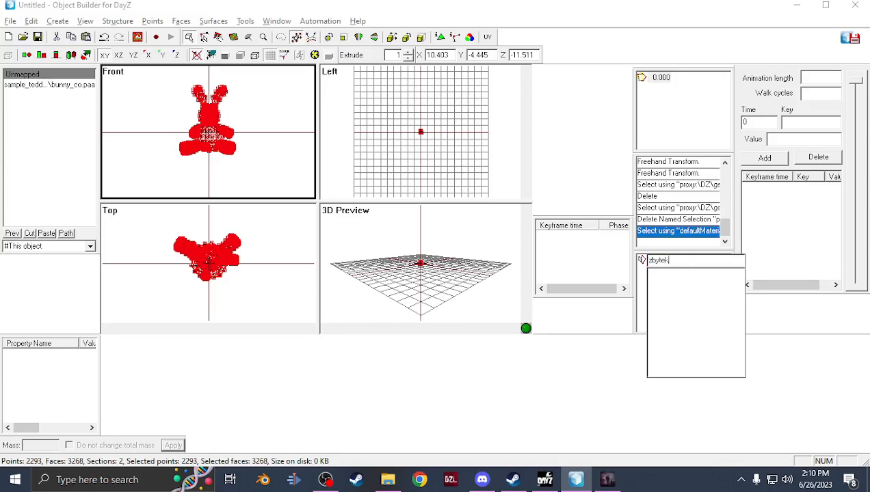
key("Return")
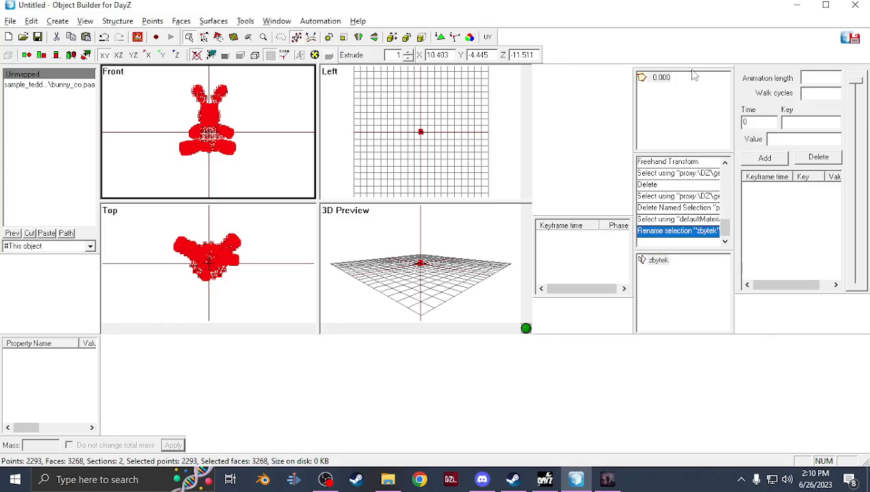
Add a named property lodnoshadow with value 1
right_click(67, 382)
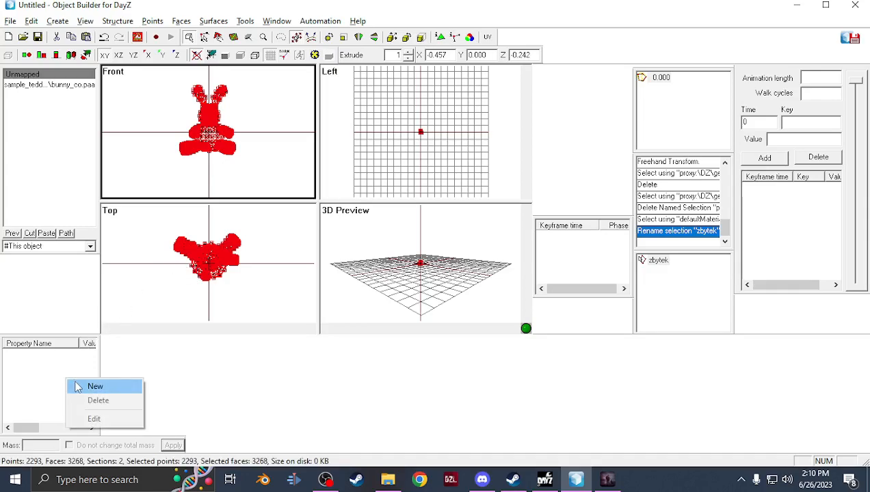
left_click(77, 388)
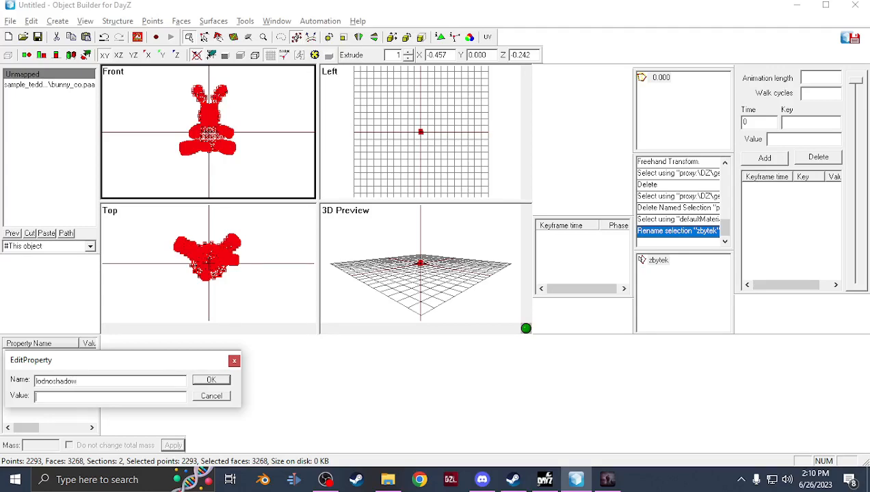
key("Return")
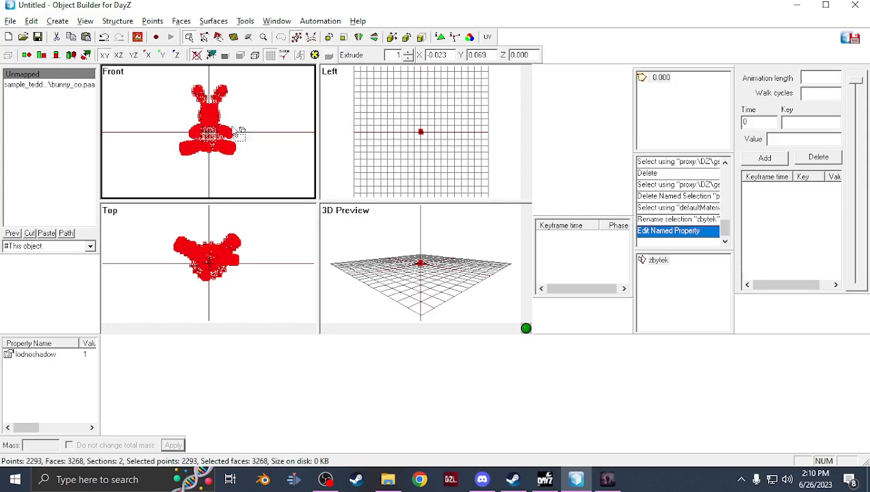
Add a new LOD and set its type to Geometry
right_click(663, 132)
left_click(691, 117)
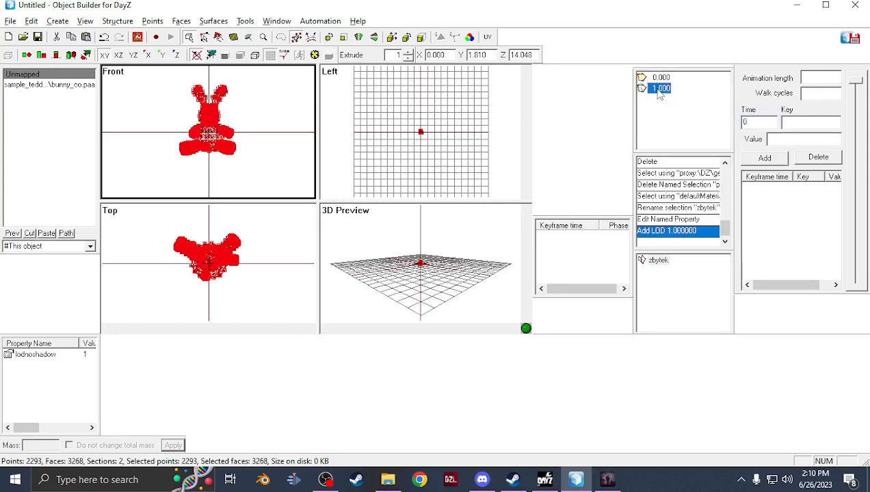
right_click(666, 88)
left_click(692, 179)
double_click(651, 89)
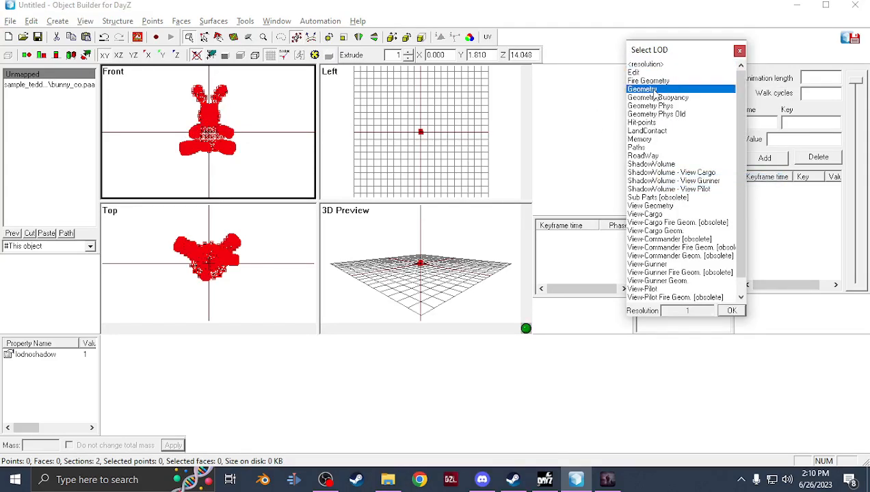
Create a box with size 1 on each axis, centered to the pin, in the Geometry LOD
left_click(57, 20)
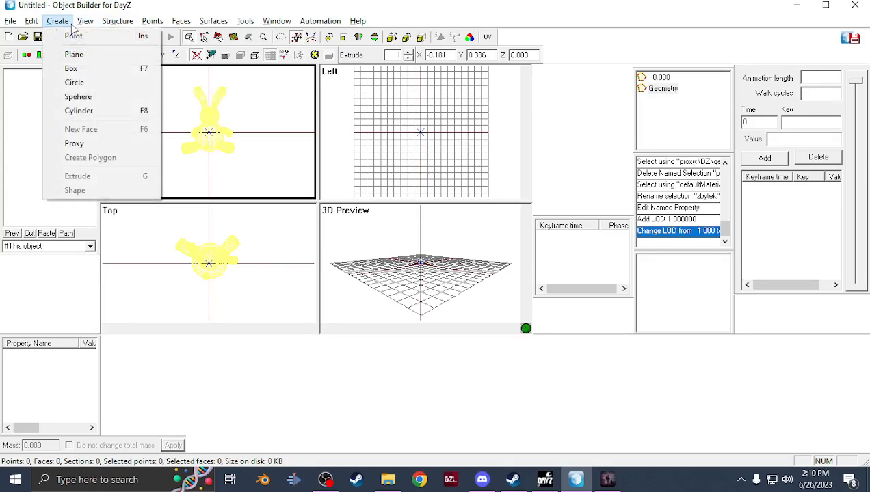
left_click(71, 69)
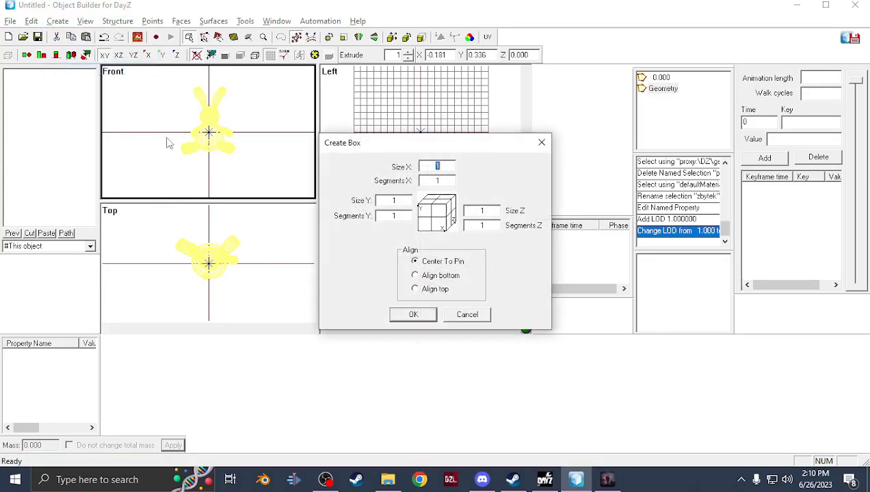
left_click(404, 315)
Reshape the box's vertices in the front view into a tapered shape enclosing the bunny
mouse_move(216, 116)
left_mouse_down()
mouse_move(223, 150)
mouse_move(221, 142)
left_mouse_up()
left_click(207, 37)
mouse_move(163, 81)
left_mouse_down()
mouse_move(256, 111)
mouse_move(252, 89)
left_mouse_up()
left_click_drag(227, 165, 252, 155)
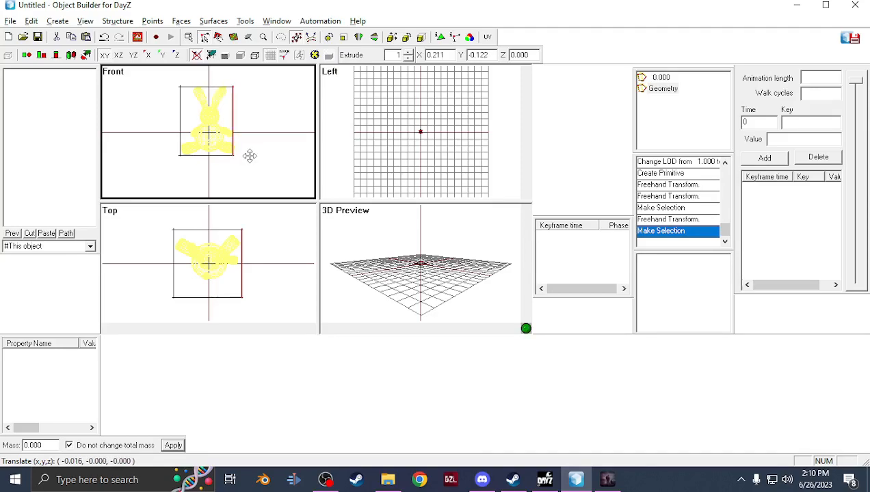
left_click_drag(250, 156, 246, 156, "shift")
left_click_drag(195, 163, 195, 163)
mouse_move(204, 119)
left_mouse_down("shift")
mouse_move(212, 103)
mouse_move(237, 95)
mouse_move(251, 102)
left_mouse_up("shift")
left_click_drag(252, 103, 247, 104, "shift")
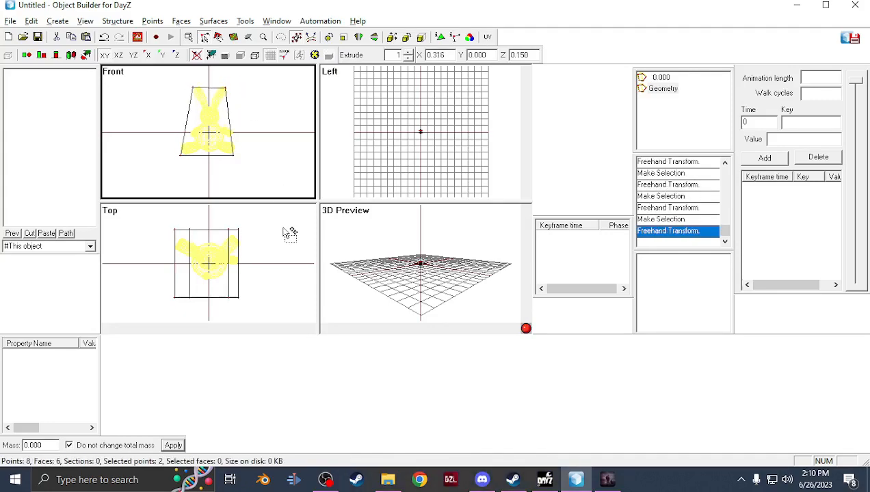
Widen the box's vertices in the top view so it covers the bunny's full footprint
left_click_drag(274, 227, 172, 219)
left_click_drag(221, 216, 220, 223)
left_click_drag(258, 314, 156, 276)
left_click_drag(234, 290, 240, 274)
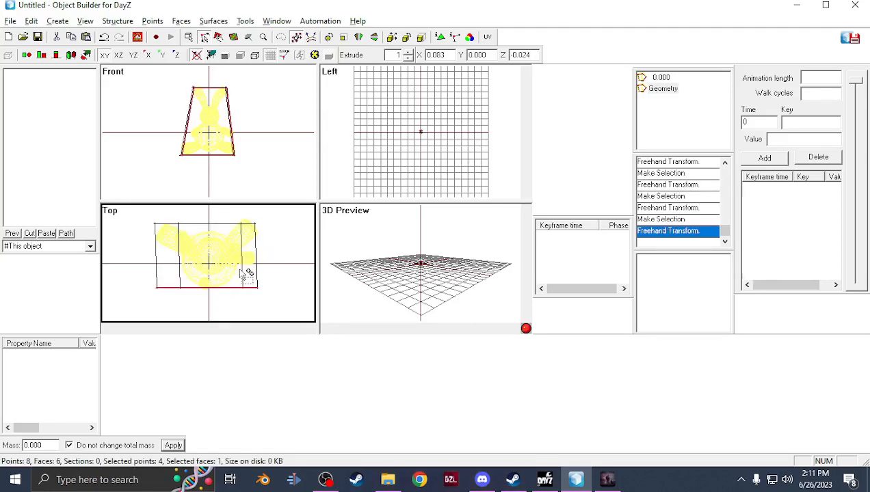
mouse_move(267, 219)
left_mouse_down()
mouse_move(272, 326)
mouse_move(258, 301)
left_mouse_up()
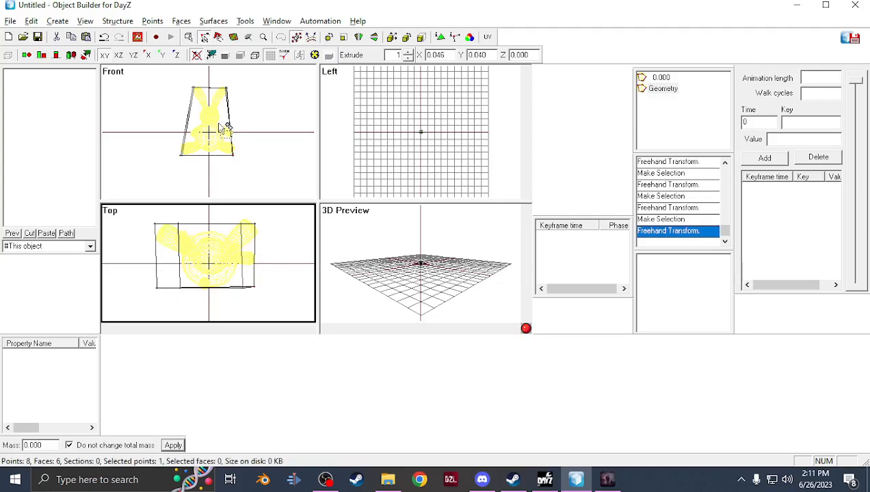
Select the whole box and run Find Components on it
left_click(191, 35)
left_click_drag(254, 166, 72, 9)
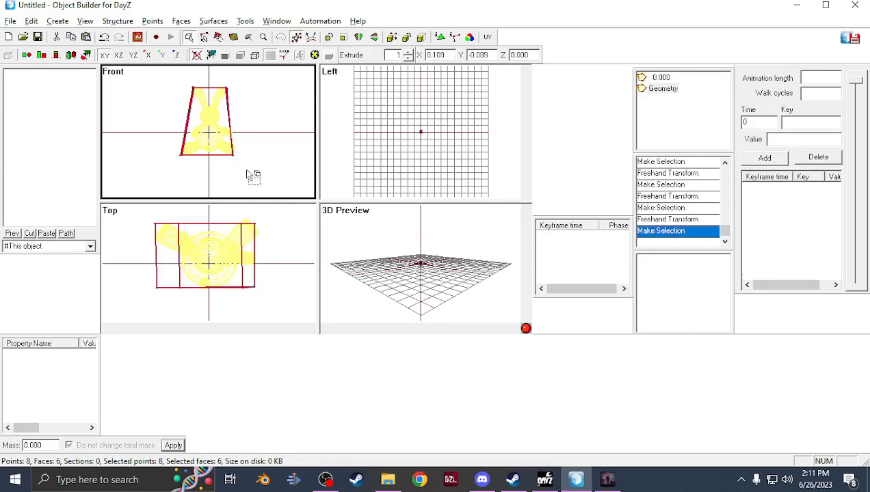
left_click(134, 21)
mouse_move(167, 99)
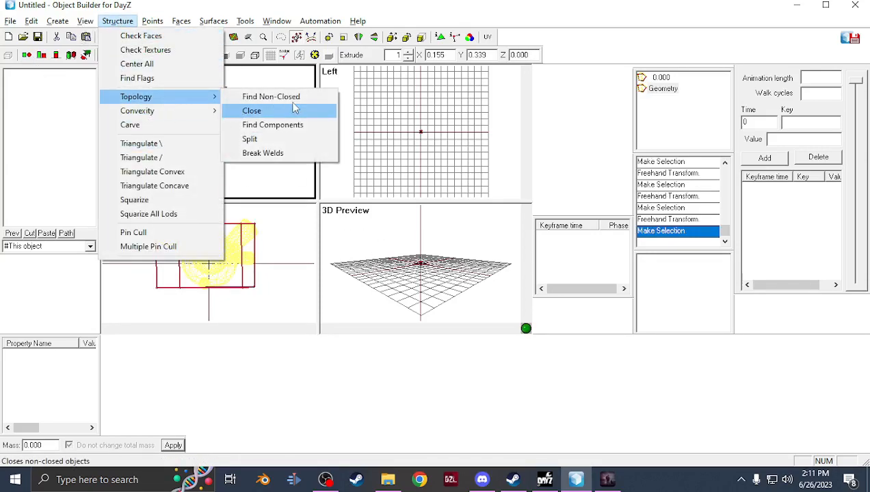
left_click(291, 123)
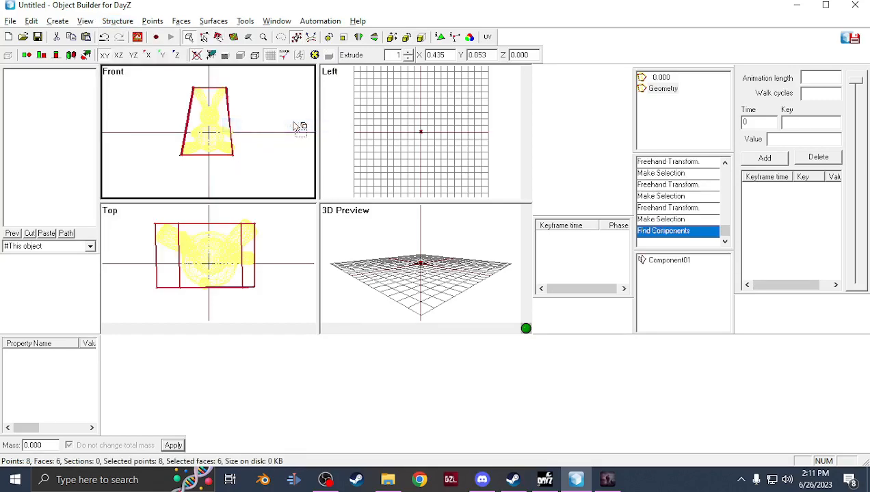
Add a named property autocenter with value 0
right_click(42, 381)
left_click(67, 386)
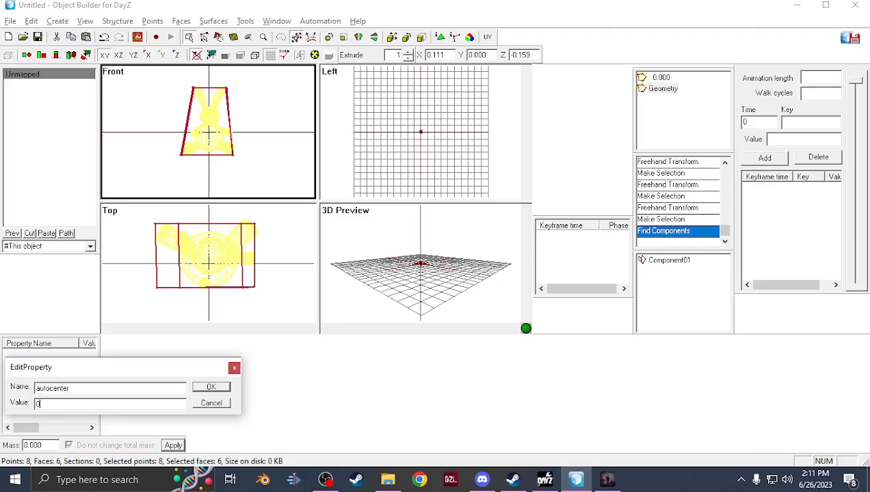
key("Return")
Select the box component and add a new LOD set to Fire Geometry
left_click(677, 265)
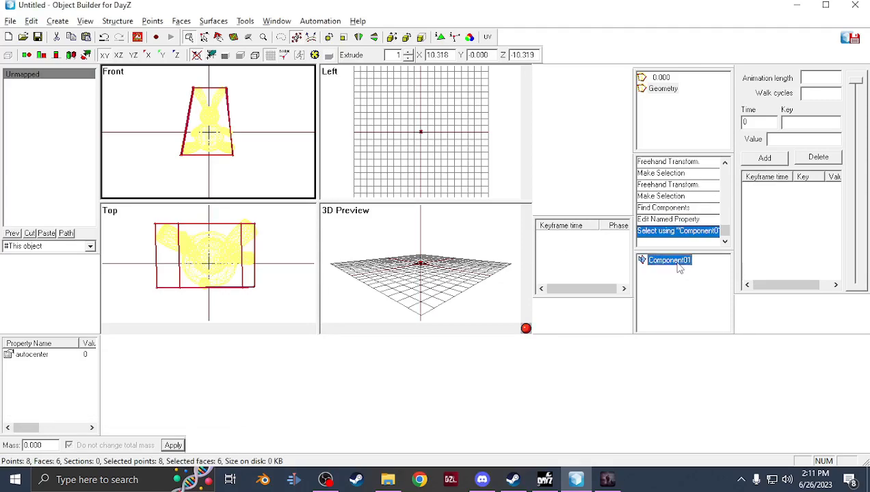
left_click(663, 88)
right_click(655, 114)
left_click(677, 122)
right_click(660, 88)
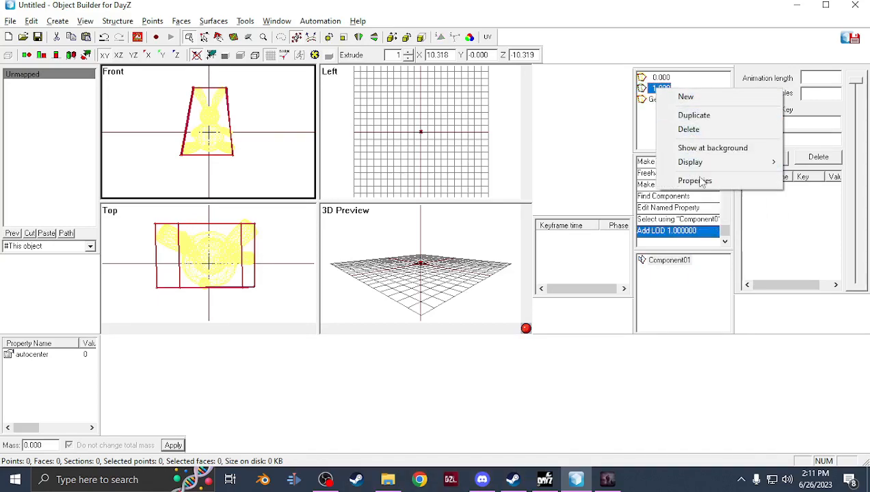
left_click(695, 180)
double_click(662, 80)
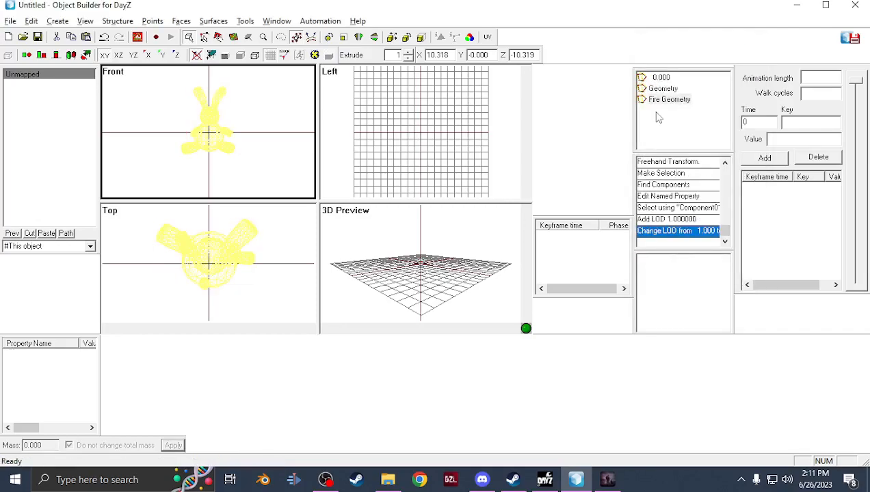
Paste the box into the Fire Geometry LOD
key("ctrl+v")
right_click(653, 122)
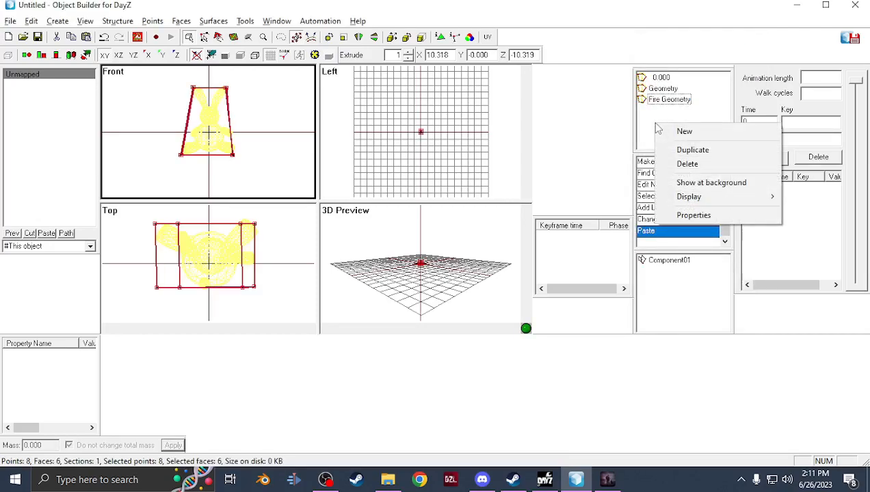
Add a new LOD, set its type to View Geometry, and paste the box into it
left_click(674, 130)
right_click(660, 88)
left_click(695, 182)
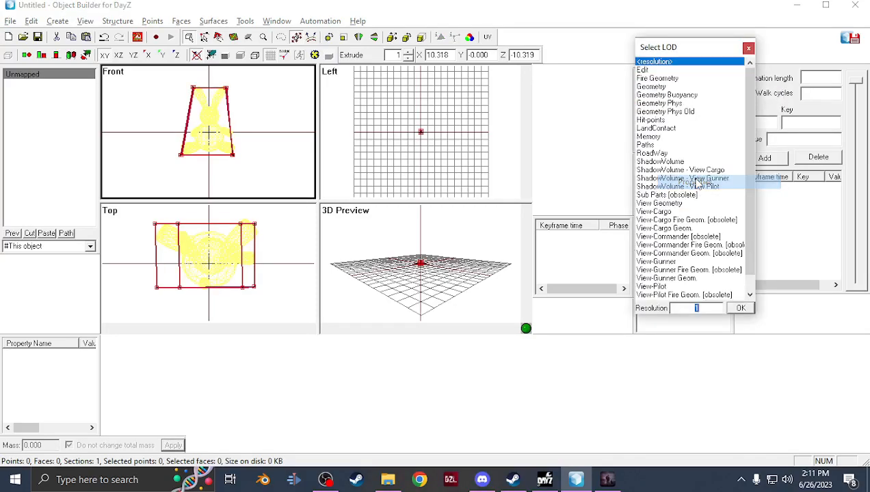
double_click(668, 204)
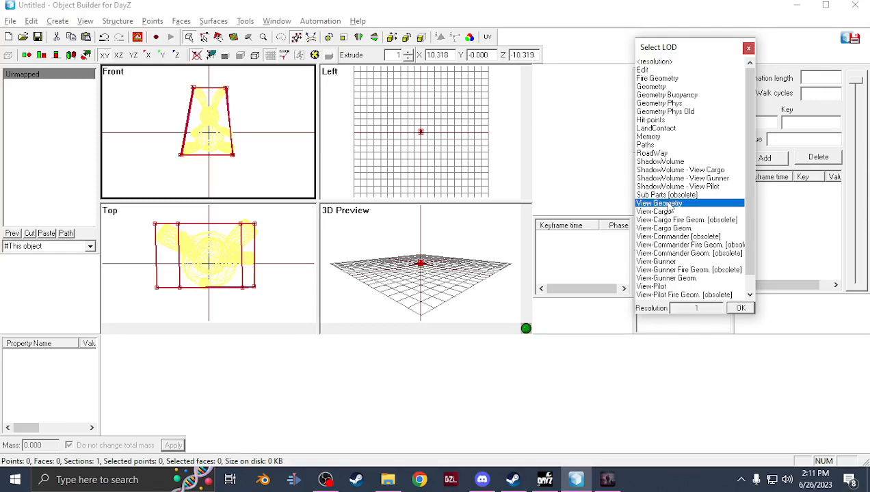
key("ctrl+v")
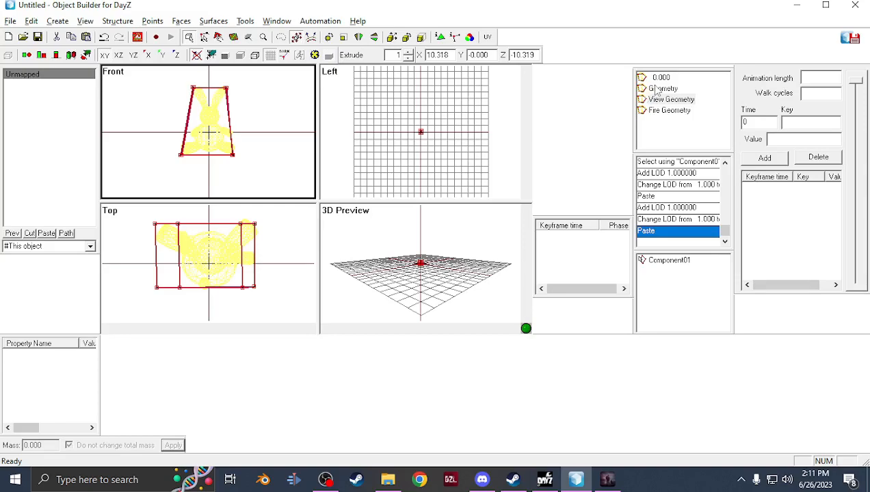
Add another new LOD, set its type to Memory, and paste the box into it
right_click(675, 144)
left_click(687, 151)
right_click(670, 91)
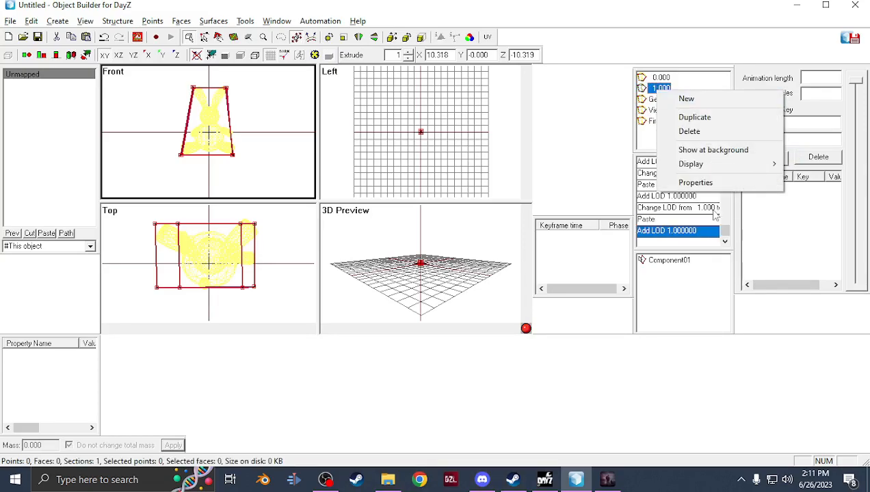
left_click(696, 182)
double_click(659, 147)
key("ctrl+v")
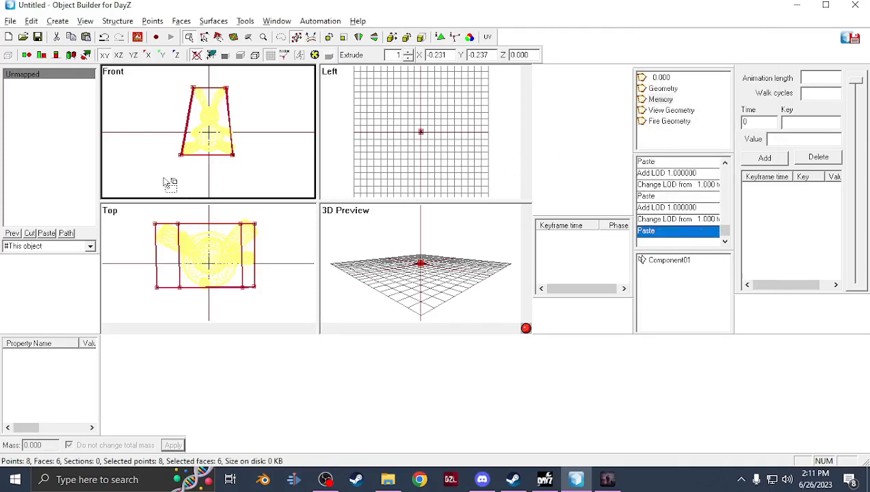
Delete the Component01 named selection from the Memory LOD
left_click(663, 264)
right_click(666, 270)
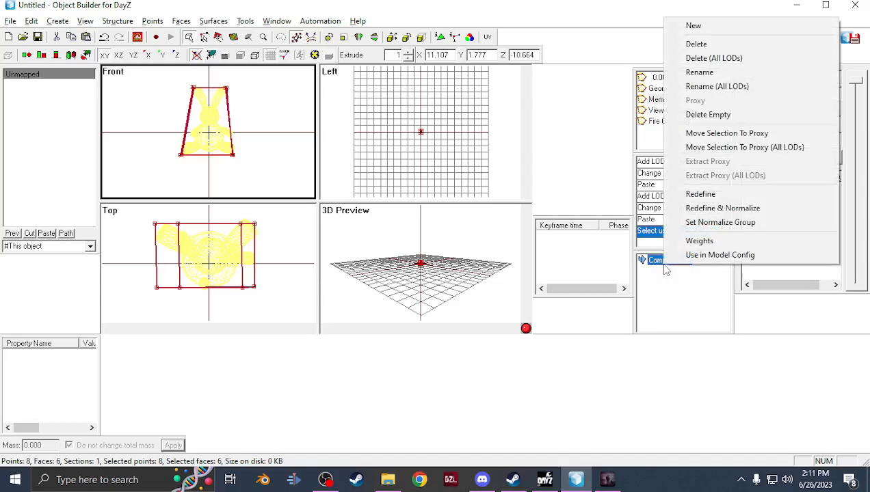
left_click(708, 44)
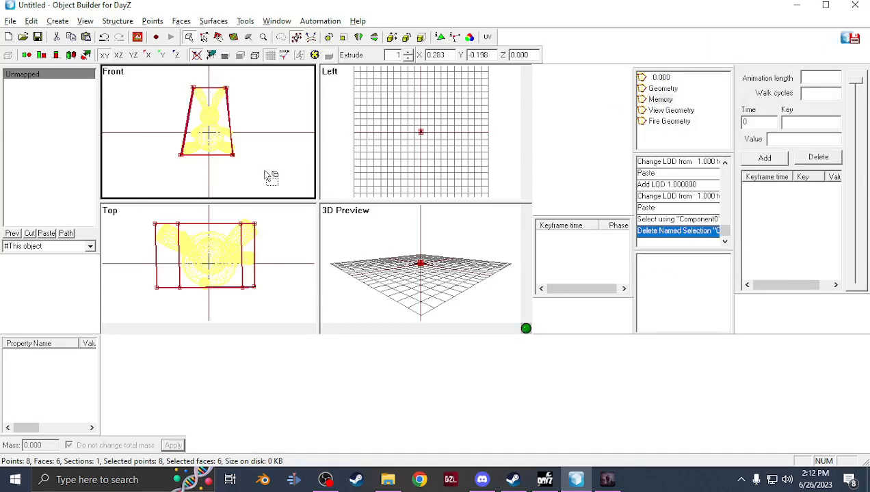
Open the reference Bear model from the backup drive's Goodness > G3Teddys > Data > Bear folder
left_click(386, 476)
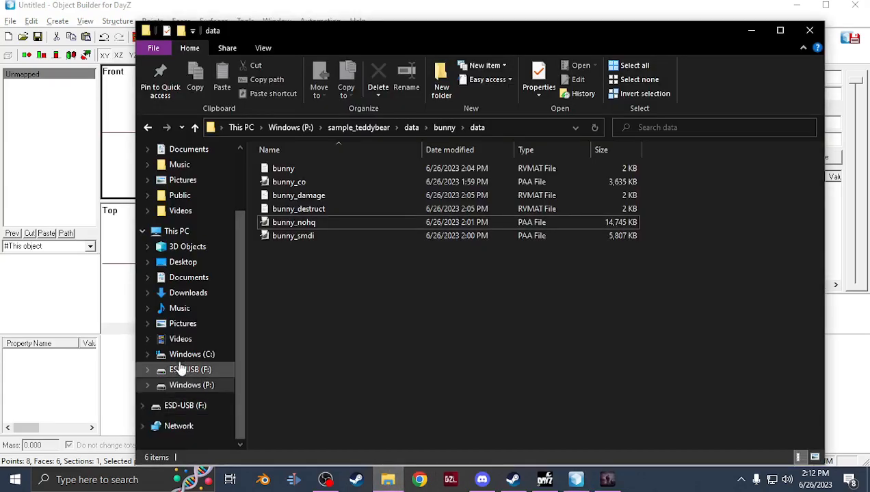
left_click(206, 373)
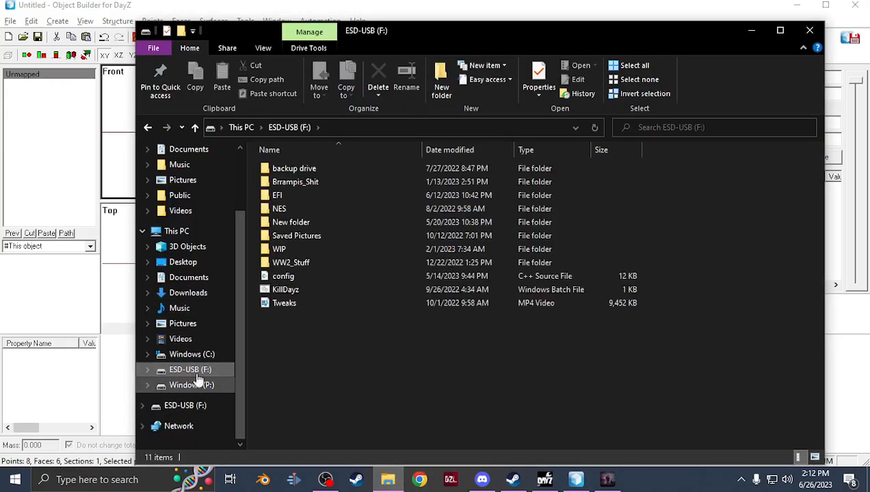
left_click(307, 173)
double_click(307, 175)
double_click(307, 174)
double_click(305, 220)
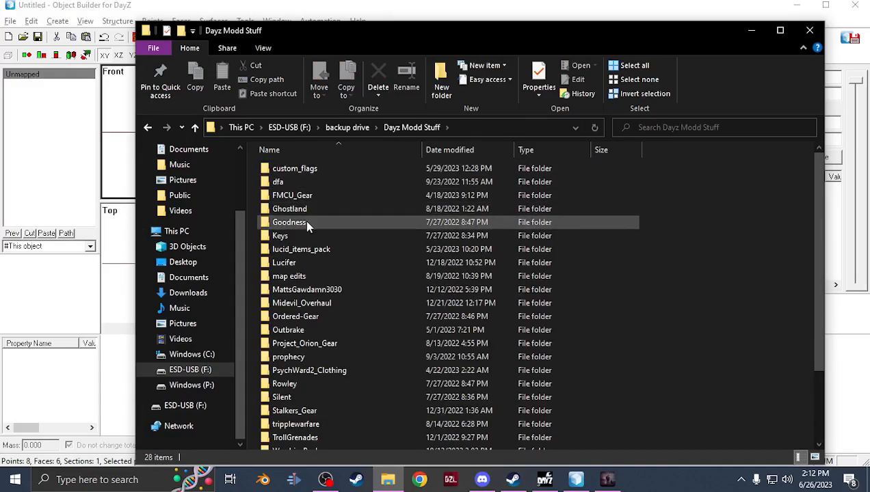
left_click(314, 195)
double_click(313, 195)
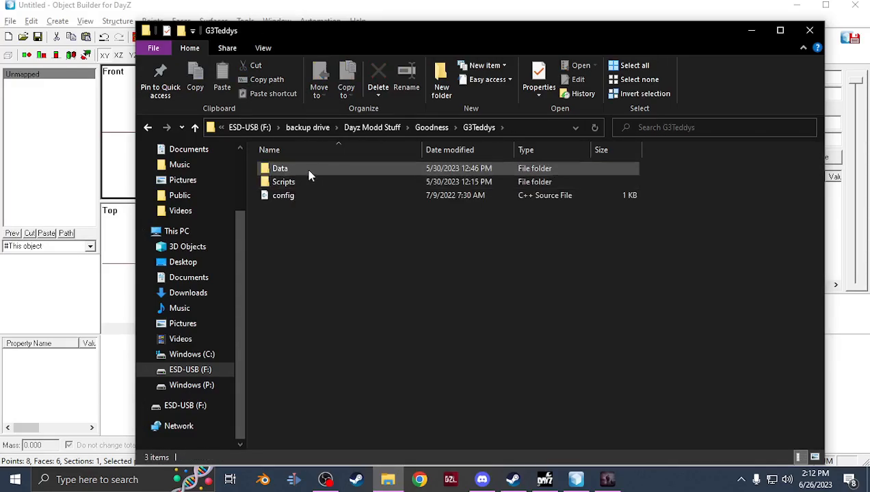
double_click(307, 170)
double_click(305, 182)
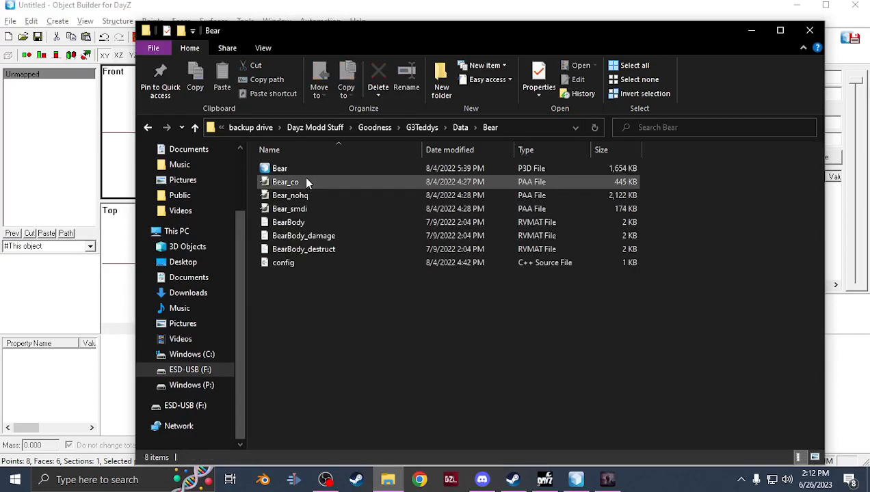
double_click(310, 168)
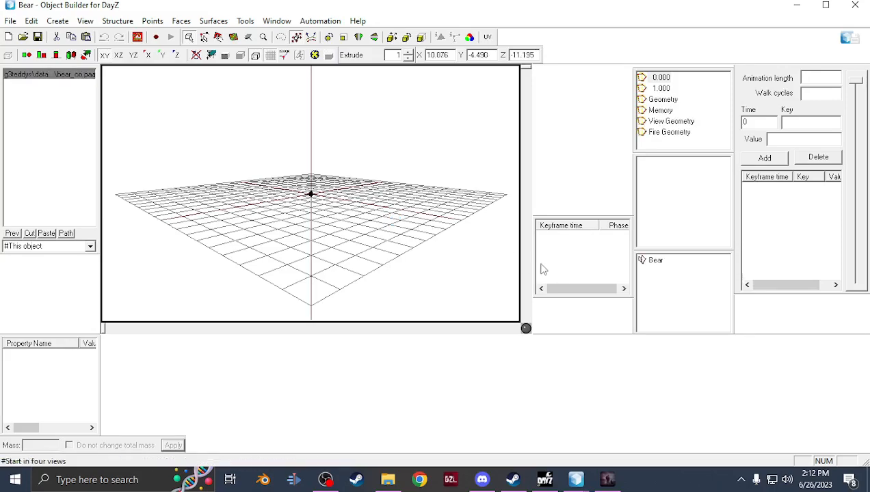
Copy the Bear's Memory LOD points and paste them into the bunny's Memory LOD
left_click(661, 111)
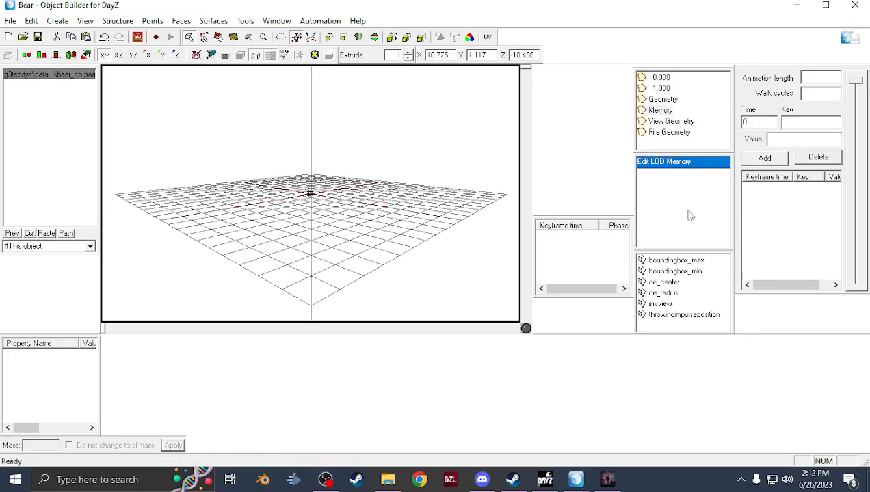
left_click_drag(688, 324, 663, 266)
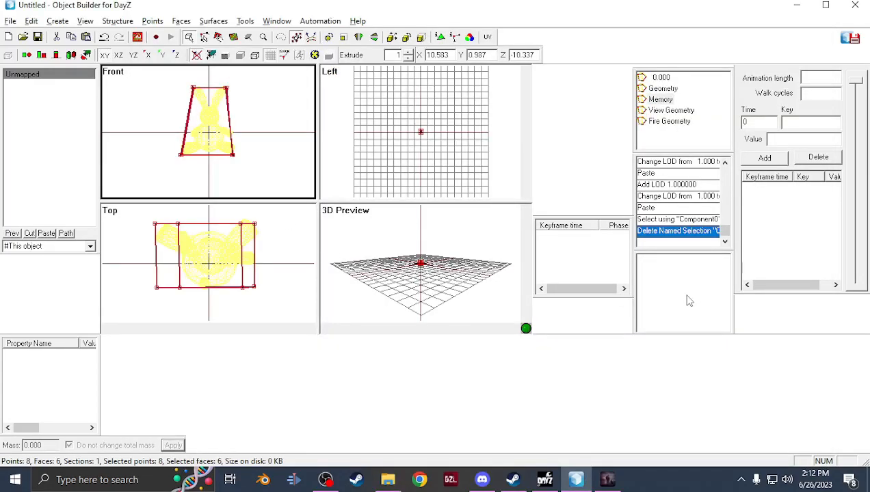
key("ctrl+v")
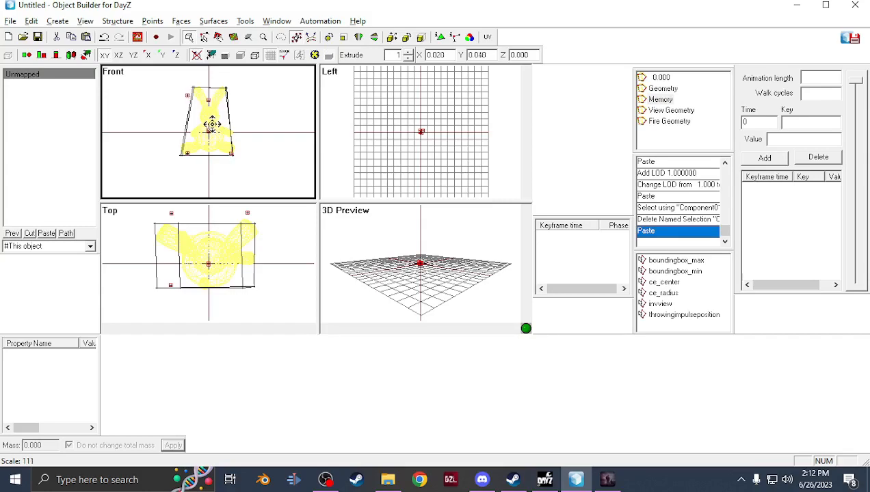
Shift the pasted memory points and move the boundingbox_max point to the box's upper corner
left_click_drag(211, 123, 216, 141)
left_click(662, 264)
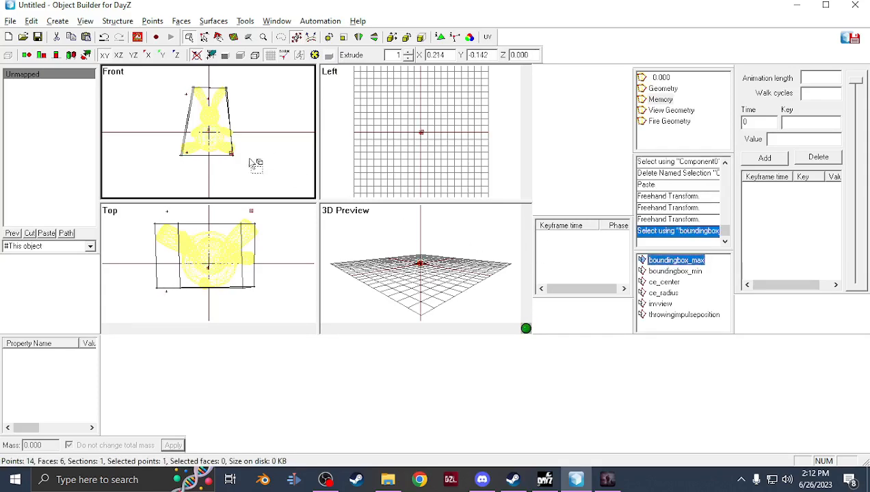
scroll(244, 171, "up", 5)
right_click_drag(267, 182, 271, 185)
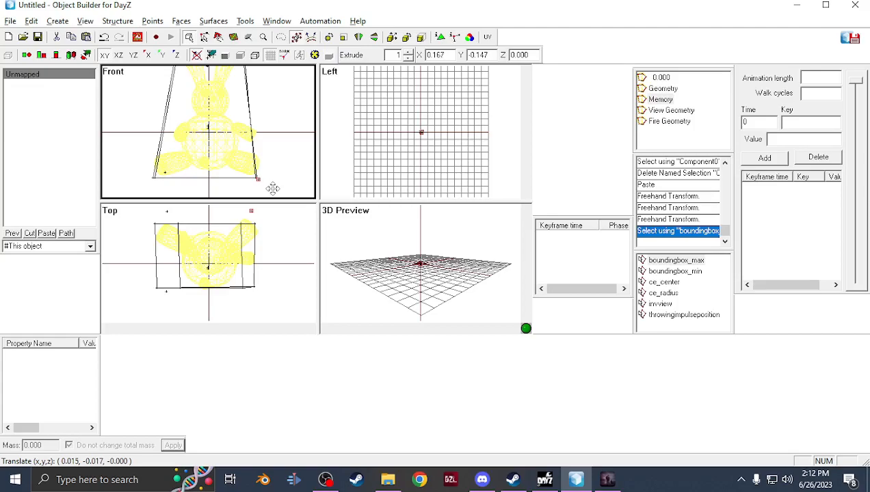
right_click_drag(272, 188, 276, 188)
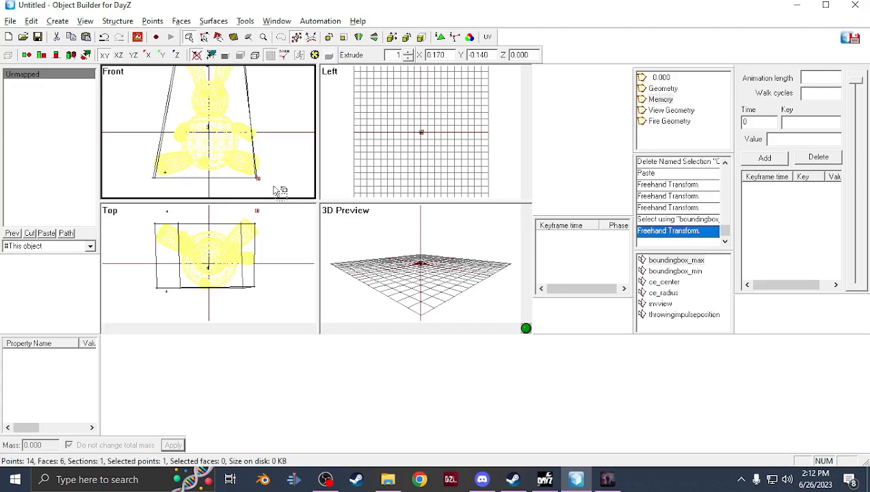
scroll(282, 247, "down", 1)
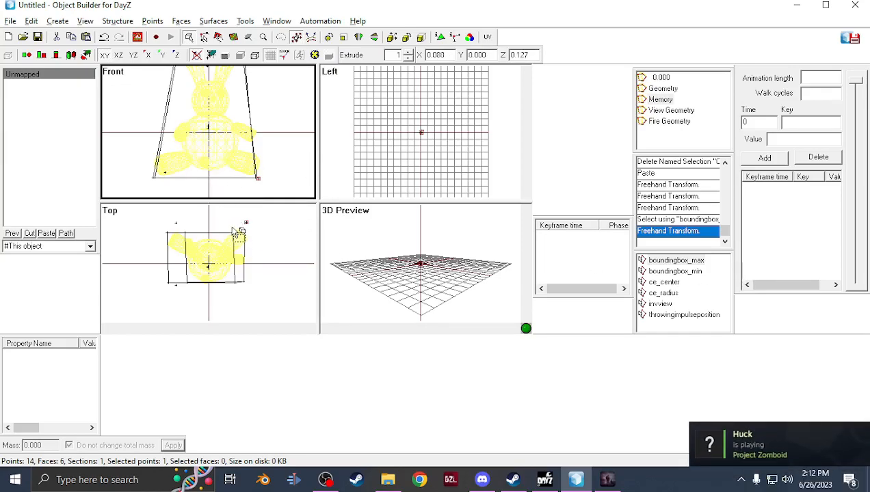
right_click_drag(272, 230, 262, 234)
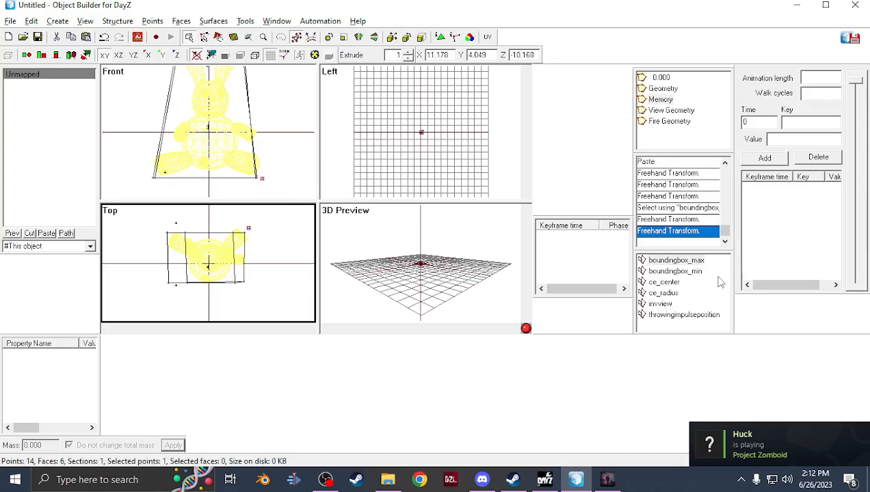
Move the boundingbox_min point to the box's opposite lower corner in the front and top views
left_click(698, 263)
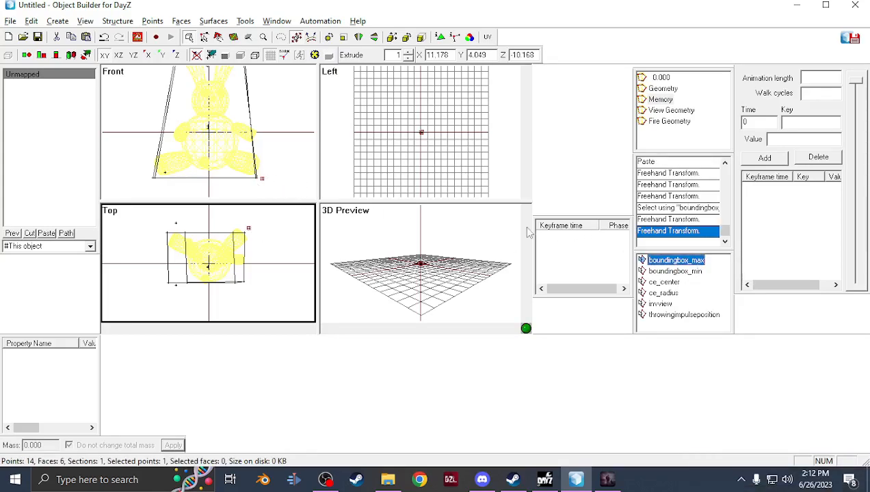
left_click(695, 272)
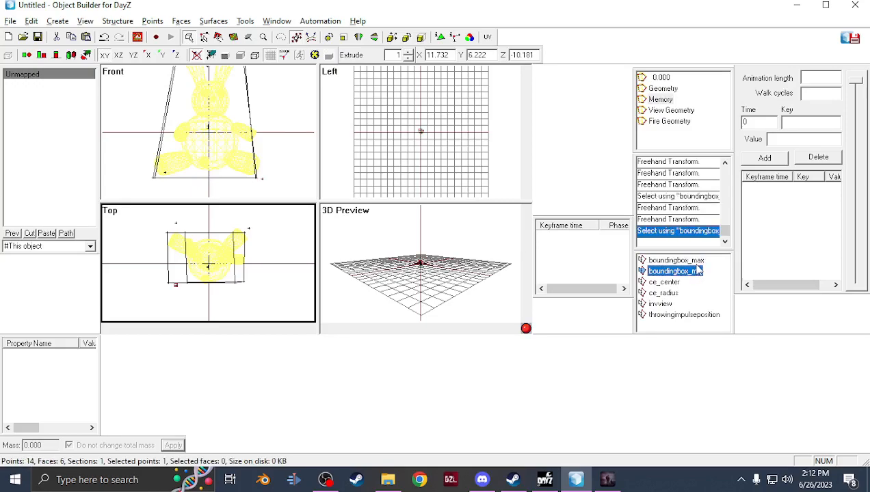
left_click(696, 272)
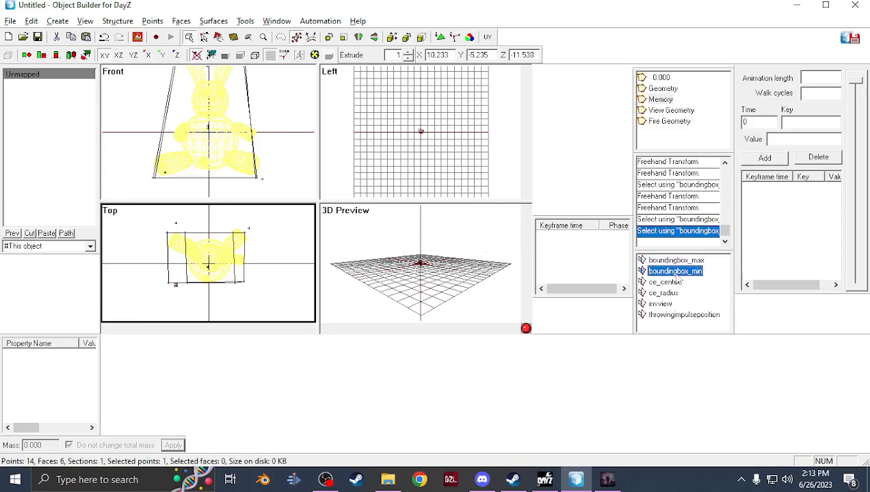
left_click_drag(220, 296, 208, 296)
scroll(216, 134, "down", 2)
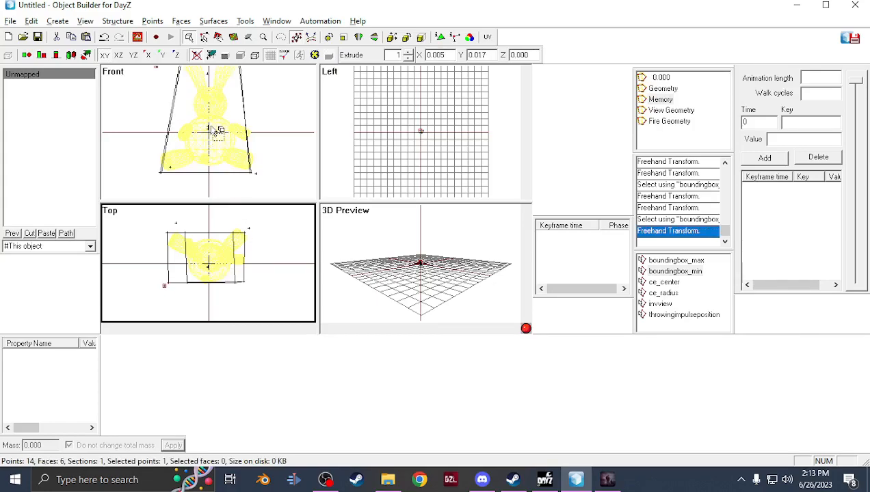
scroll(177, 101, "down", 1)
left_click_drag(183, 114, 194, 101)
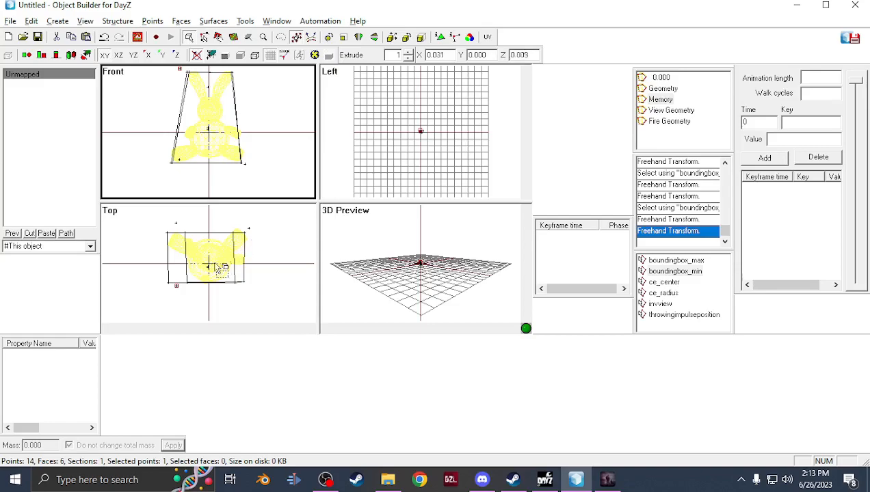
left_click_drag(191, 304, 172, 305)
left_click_drag(193, 92, 208, 94)
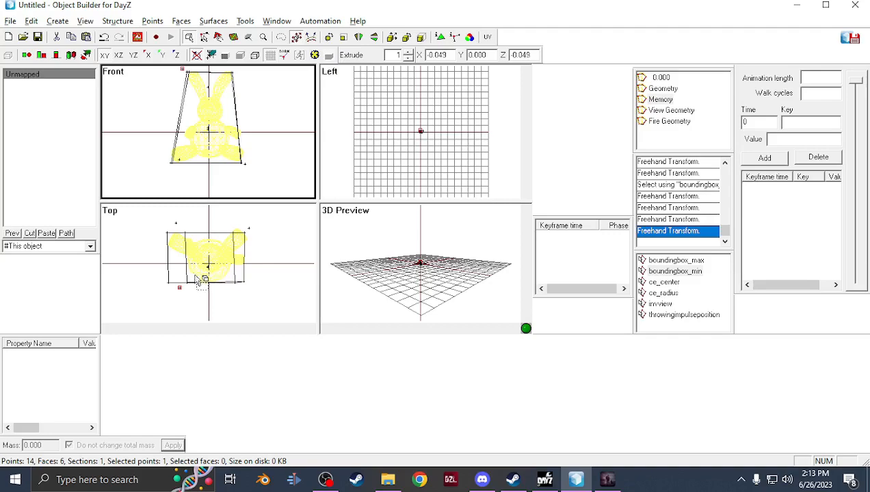
left_click_drag(175, 292, 159, 288)
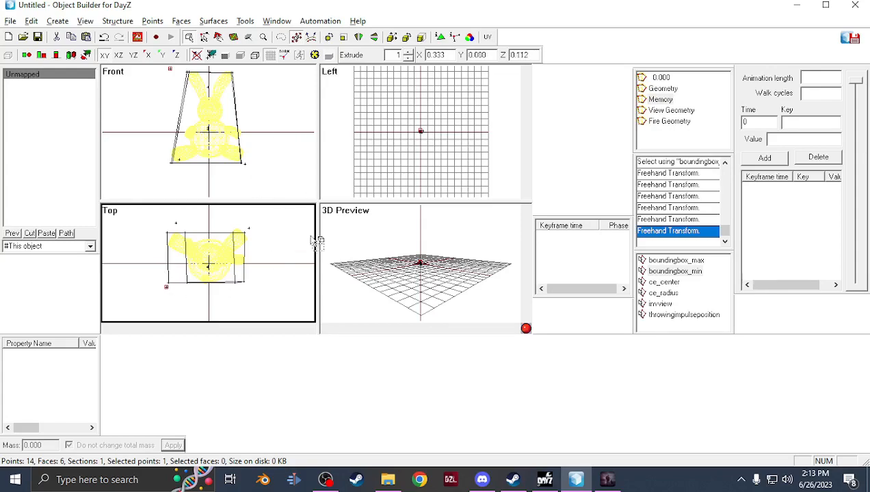
Move the ce_center point to the middle of the bunny
left_click(664, 281)
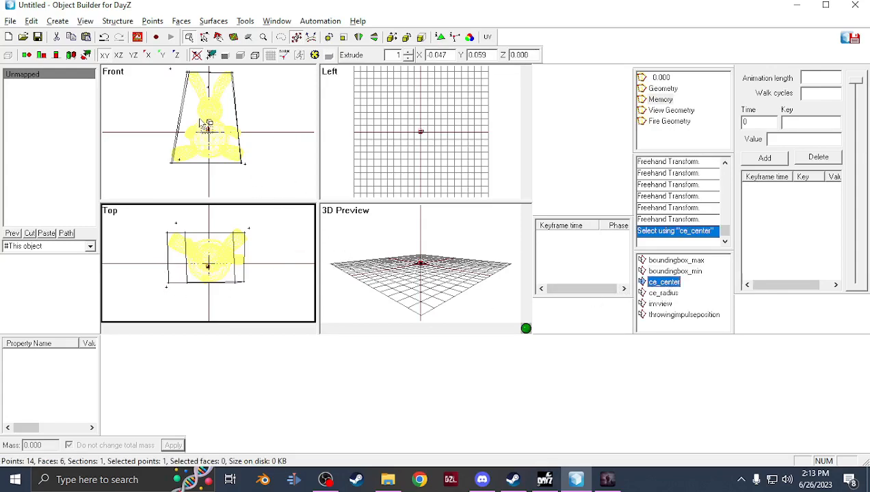
left_click_drag(233, 284, 239, 279)
left_click_drag(213, 139, 215, 143)
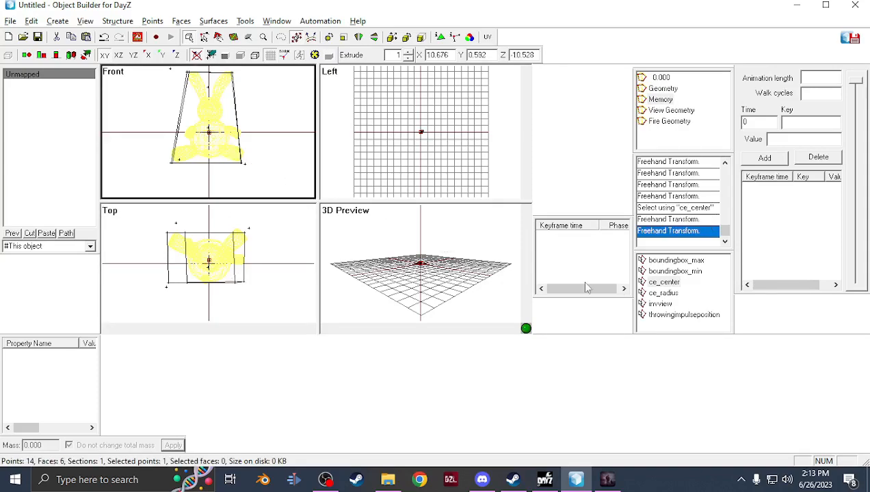
Move the ce_radius point to the box's lower corner in the front and top views
left_click(665, 293)
left_click_drag(224, 187, 217, 186)
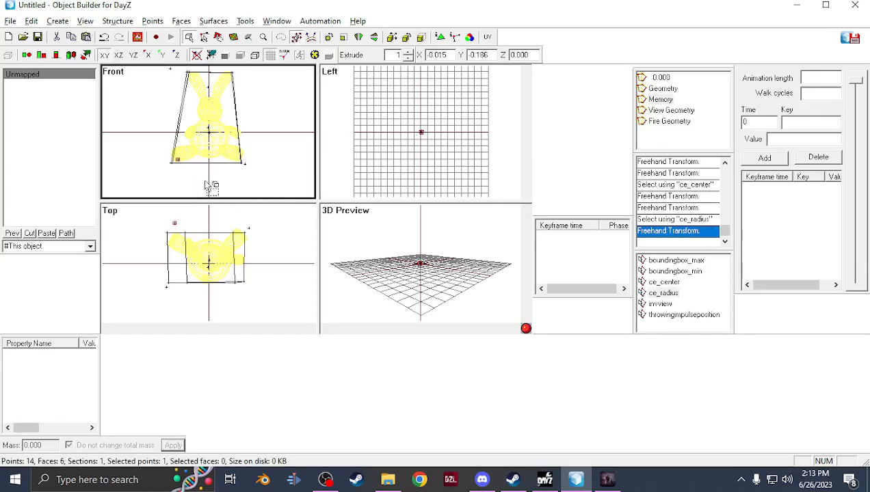
left_click_drag(209, 175, 194, 173)
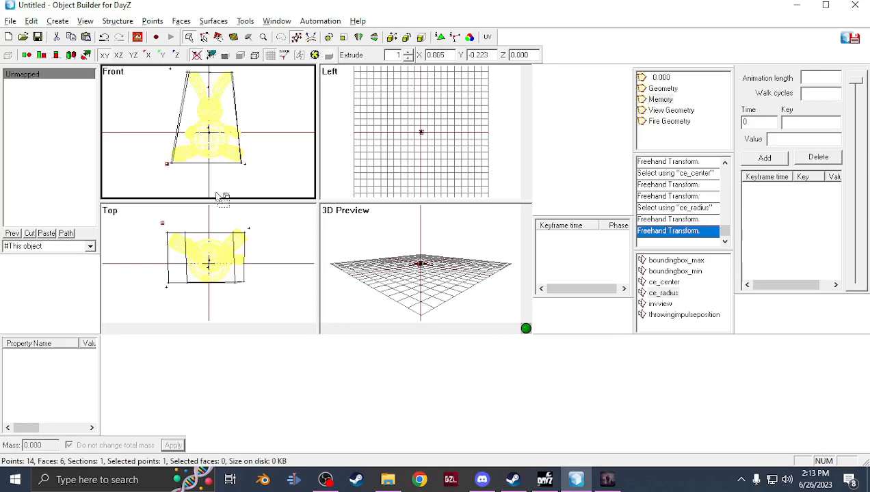
mouse_move(189, 235)
left_mouse_down()
mouse_move(183, 230)
mouse_move(187, 241)
left_mouse_up()
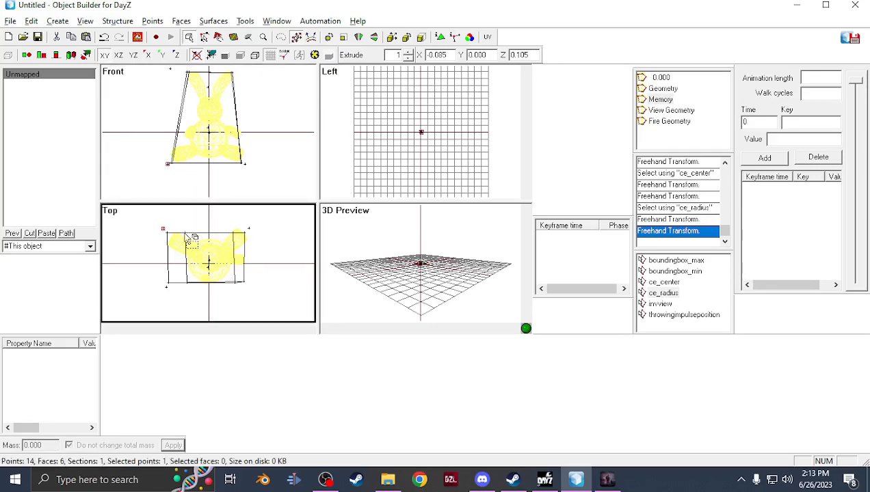
Position the invview point in front of the bunny using the front and top views
left_click(666, 305)
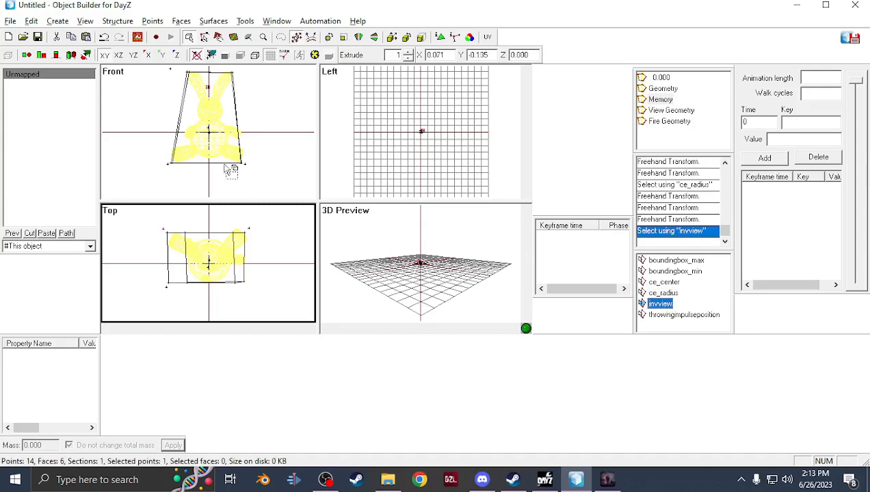
left_click_drag(242, 116, 244, 160)
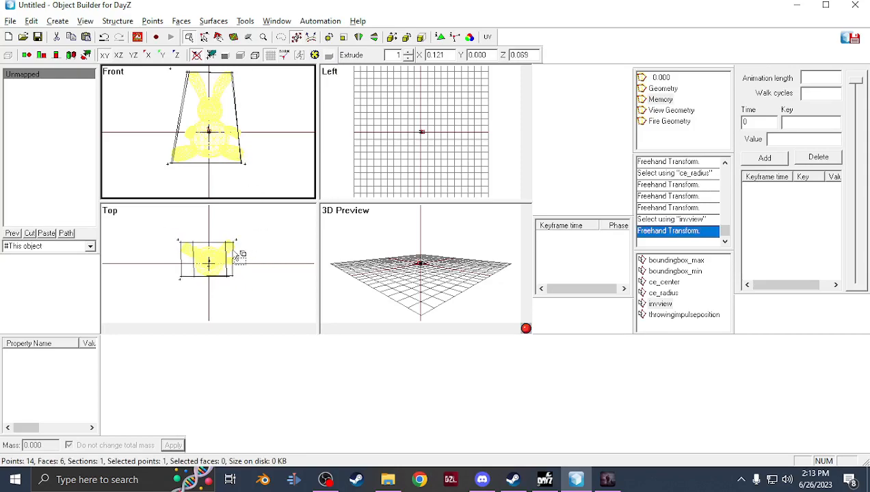
left_click(222, 224)
left_click_drag(221, 224, 217, 249)
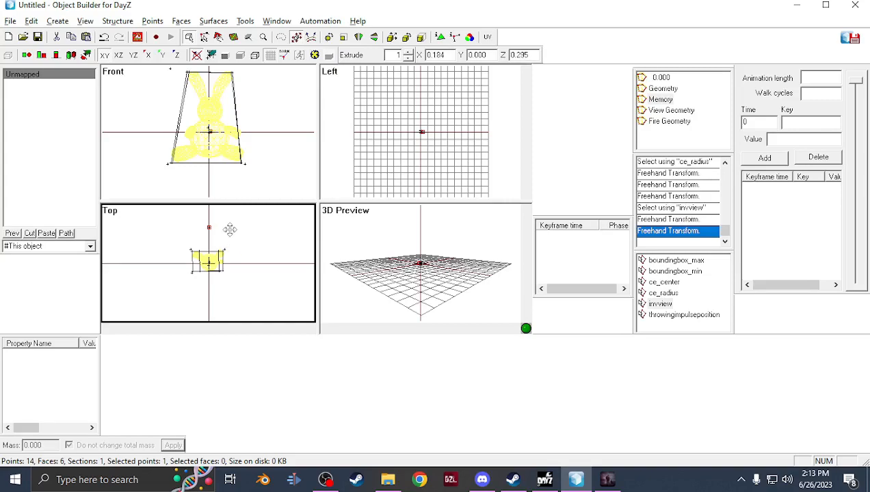
left_click_drag(226, 178, 219, 177)
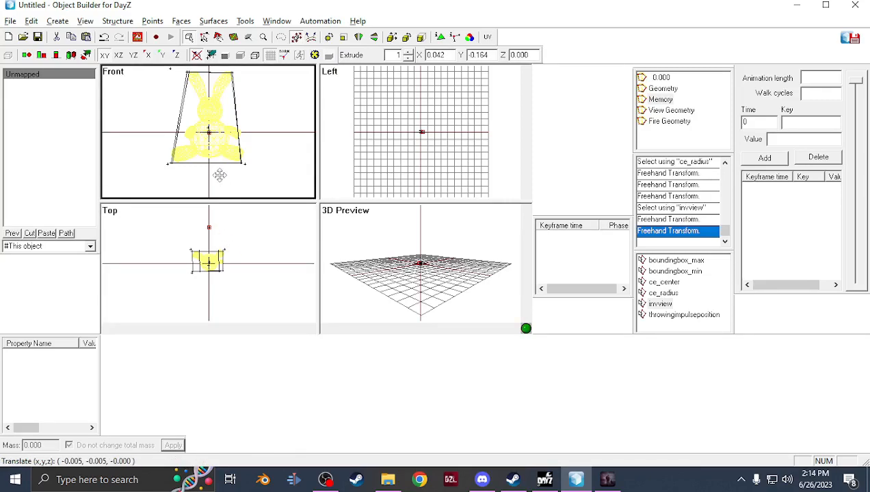
left_click_drag(220, 176, 223, 178)
Move the throwingimpulseposition point to the bunny's center
left_click(681, 316)
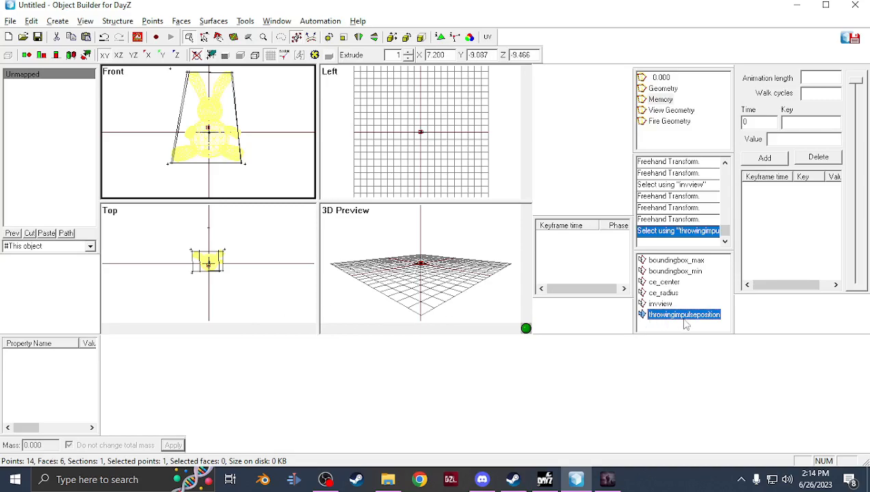
scroll(225, 308, "up", 5)
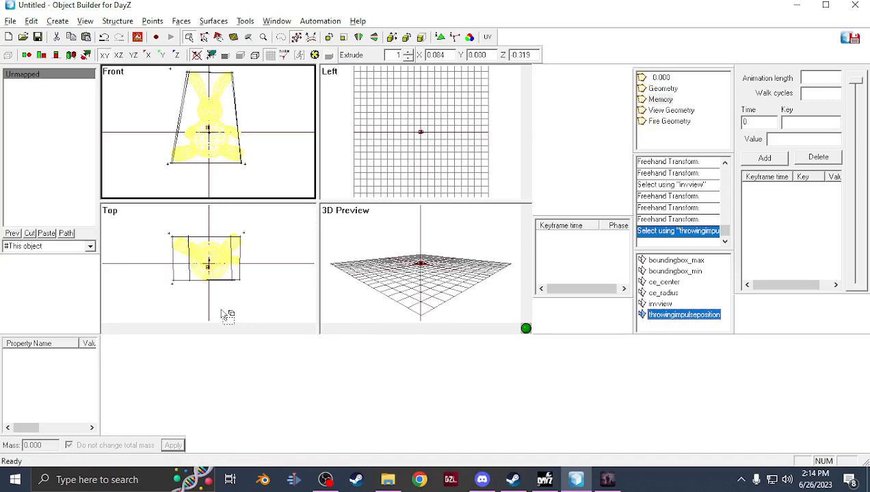
left_click(213, 288)
left_click_drag(214, 287, 213, 285)
left_click_drag(236, 176, 241, 169)
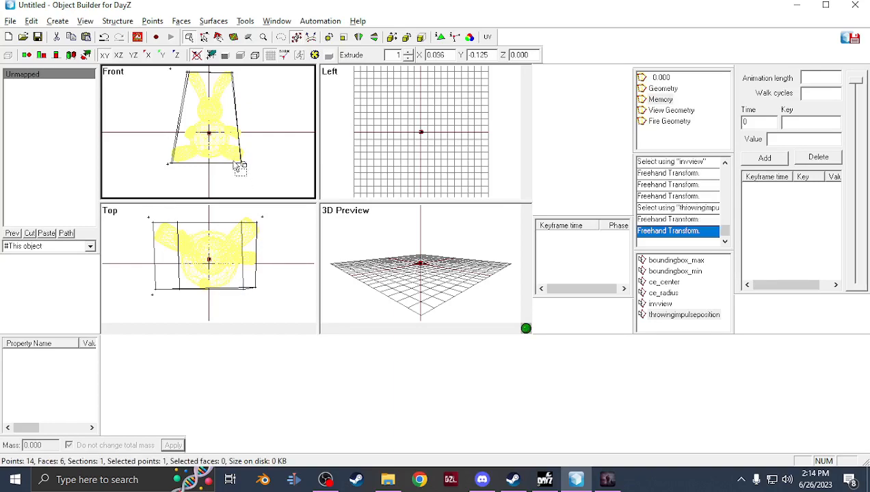
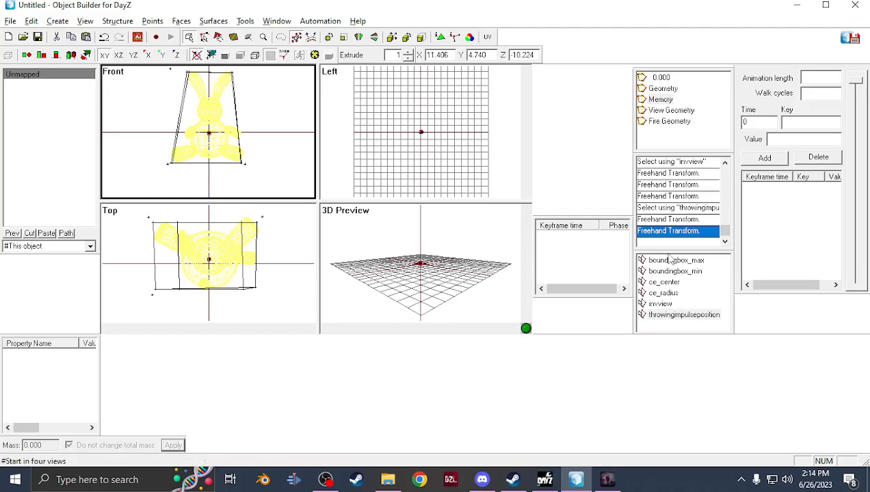
Select the 0.000 resolution LOD and check the bunny's appearance in the Buldozer preview window
left_click(661, 78)
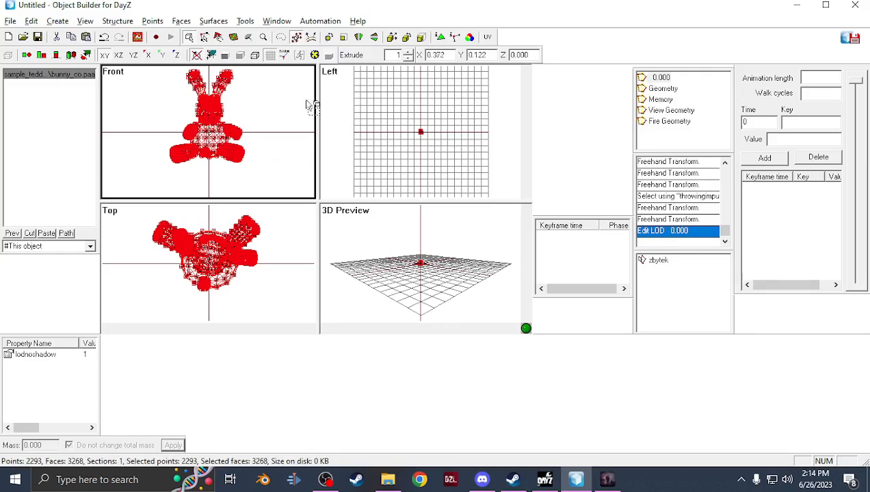
left_click(608, 482)
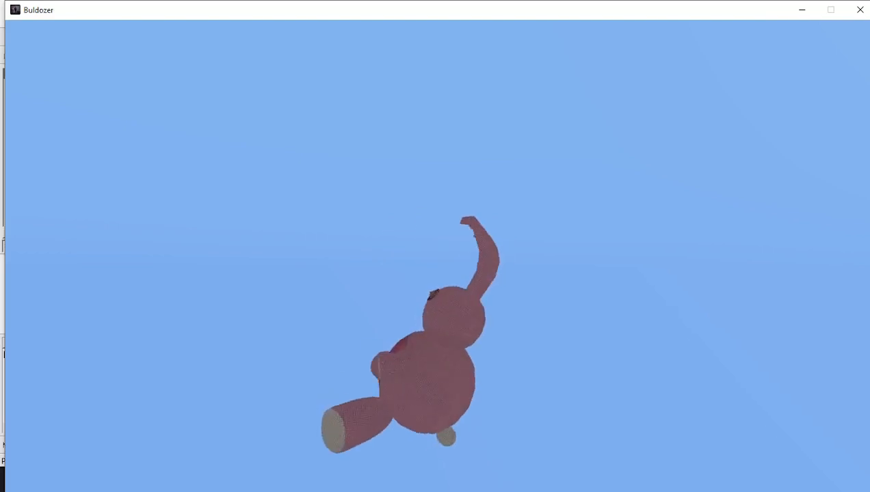
key("alt+Tab")
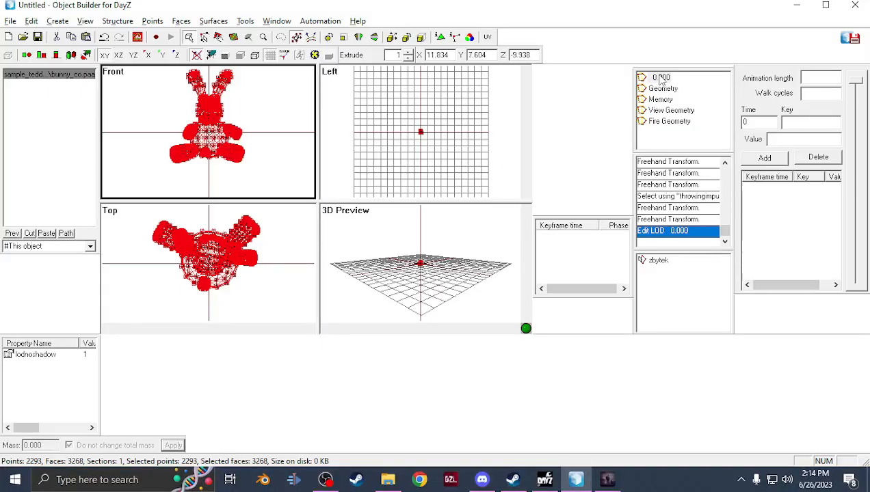
Duplicate the resolution LOD three times to create LODs 1.000, 2.000 and 3.000
right_click(661, 81)
left_click(692, 101)
right_click(668, 91)
left_click(699, 115)
right_click(661, 100)
left_click(689, 124)
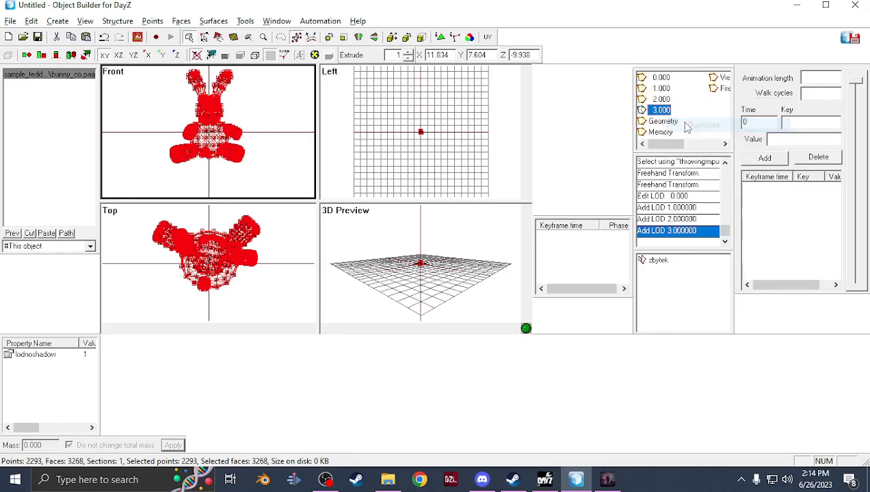
Save the model as bunny.p3d in the sample_teddybear\data\bunny\data folder on drive P
left_click(10, 22)
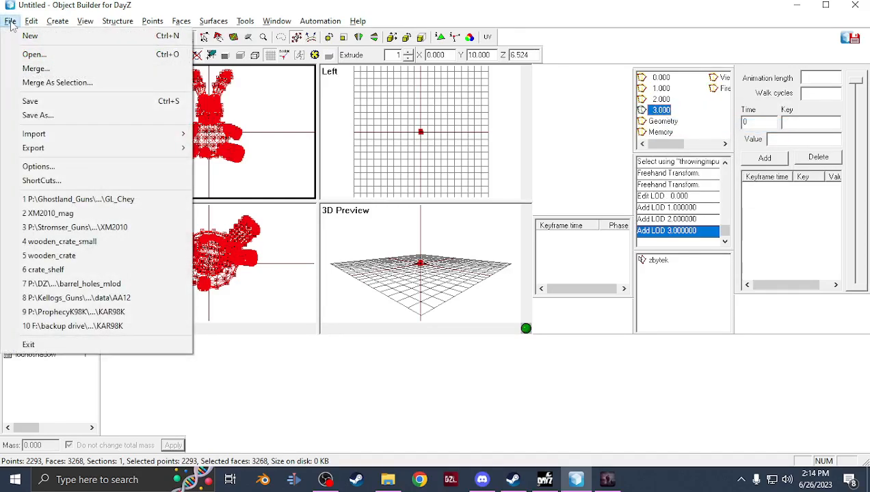
left_click(79, 115)
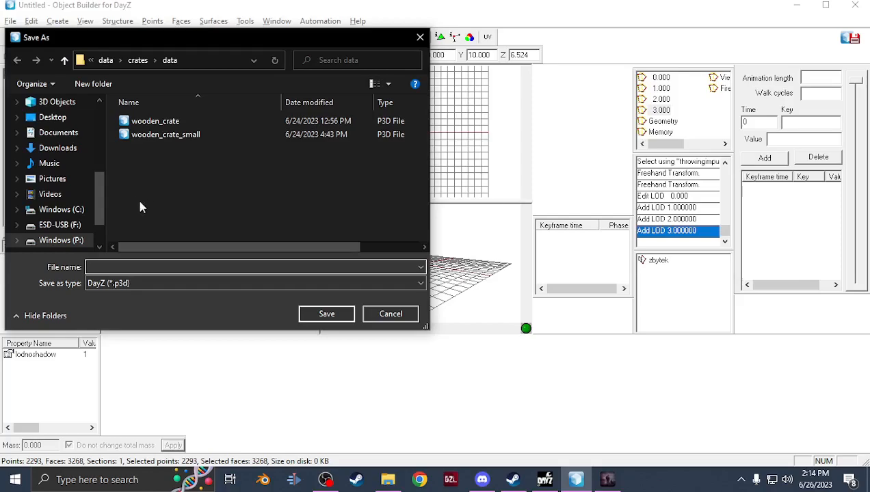
left_click(65, 240)
scroll(160, 203, "down", 3)
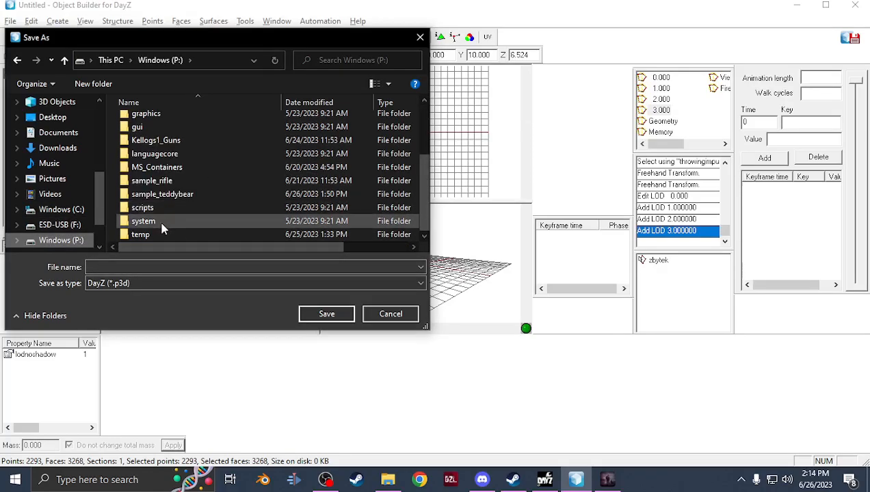
double_click(162, 194)
double_click(153, 123)
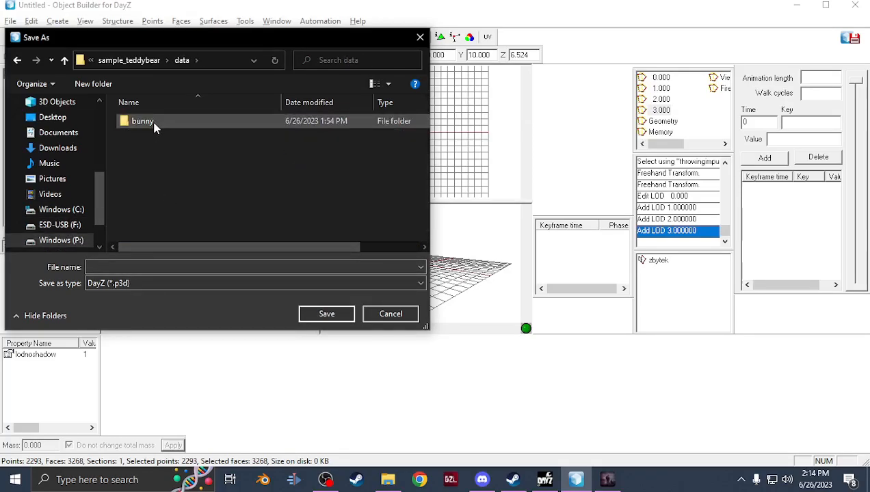
double_click(151, 123)
double_click(174, 124)
left_click(127, 266)
type("bunny")
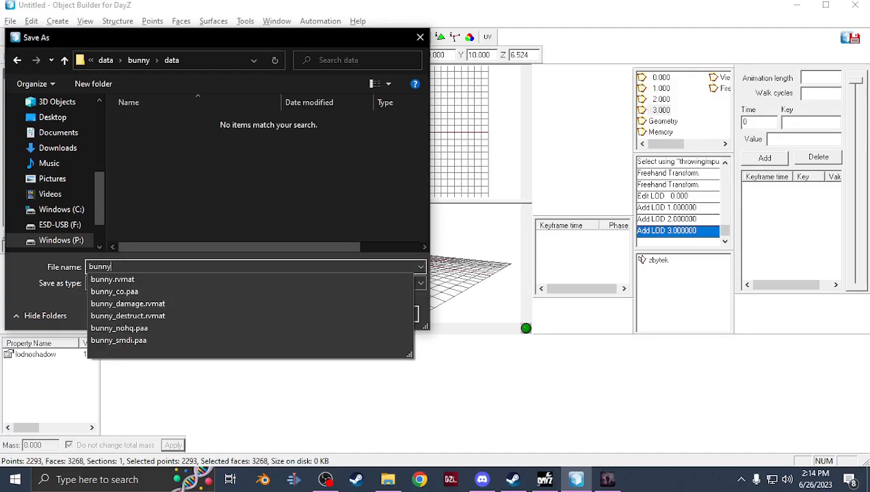
key("Return")
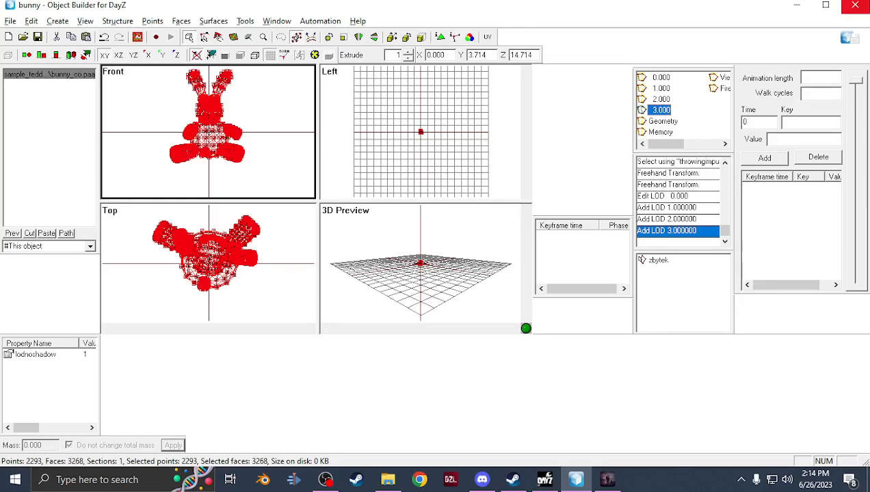
Close Object Builder and the DayZ Tools launcher
left_click(855, 5)
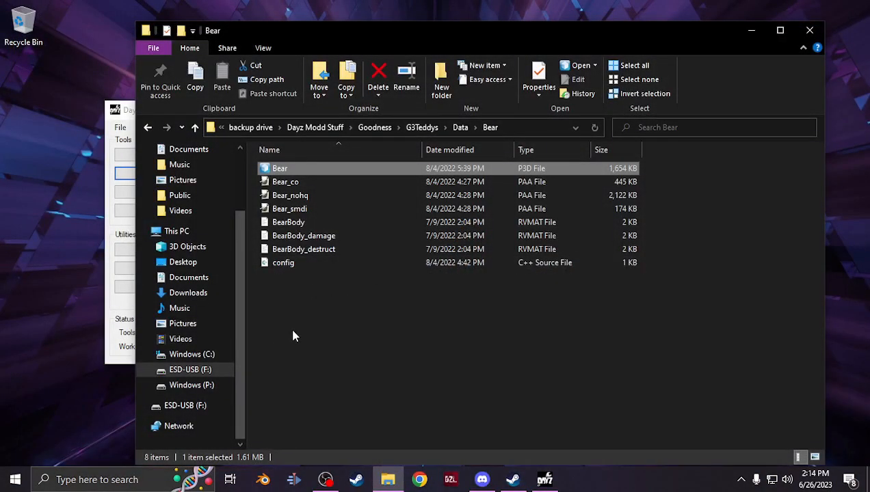
left_click(127, 113)
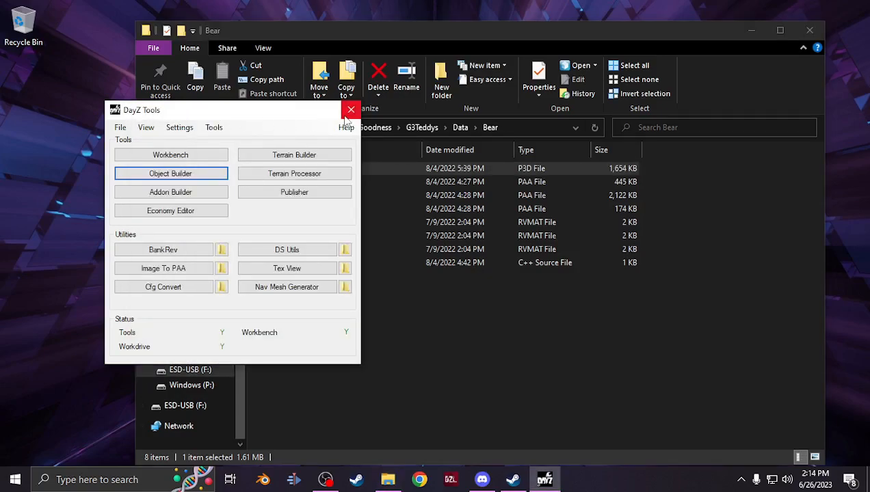
left_click(356, 404)
Launch EliteNess from the Mikero folder of the Start menu
key("super")
scroll(140, 271, "down", 8)
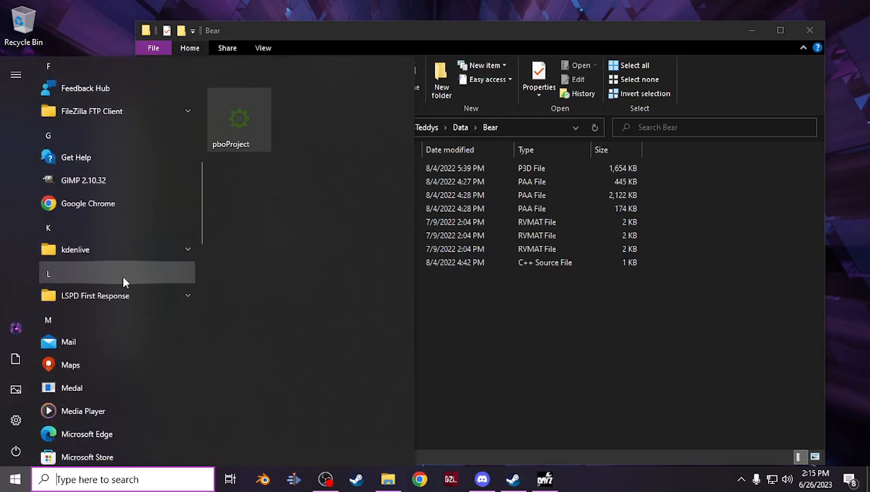
scroll(123, 281, "up", 10)
scroll(113, 224, "down", 3)
scroll(113, 224, "down", 6)
scroll(113, 224, "down", 5)
left_click(78, 153)
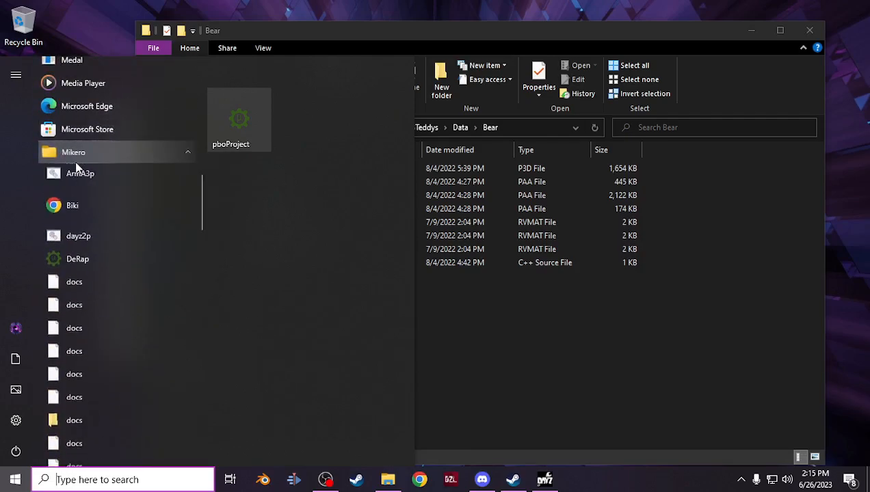
scroll(111, 278, "down", 5)
left_click(114, 380)
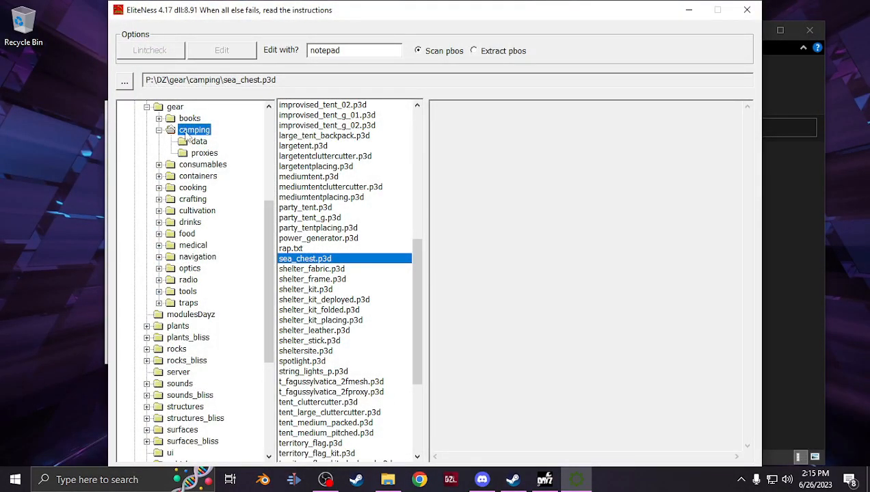
Open teddybear.p3d from the DZ\gear\containers folder in EliteNess
scroll(164, 383, "up", 6)
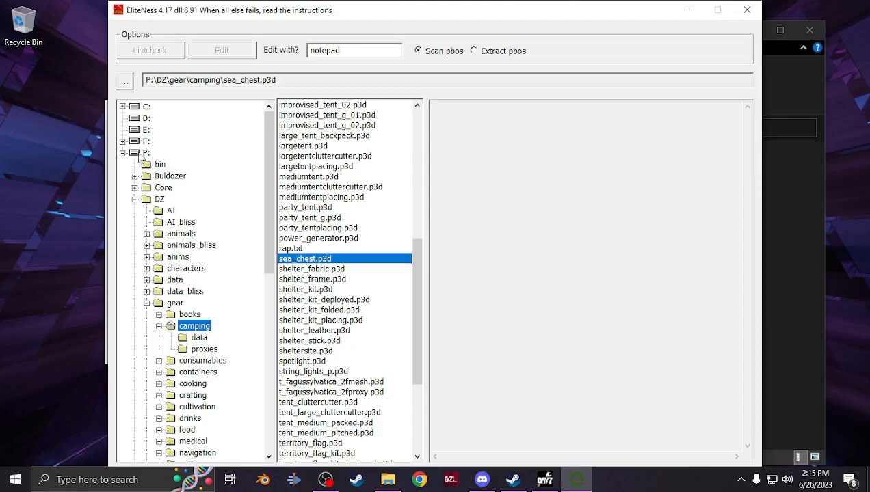
scroll(184, 229, "down", 3)
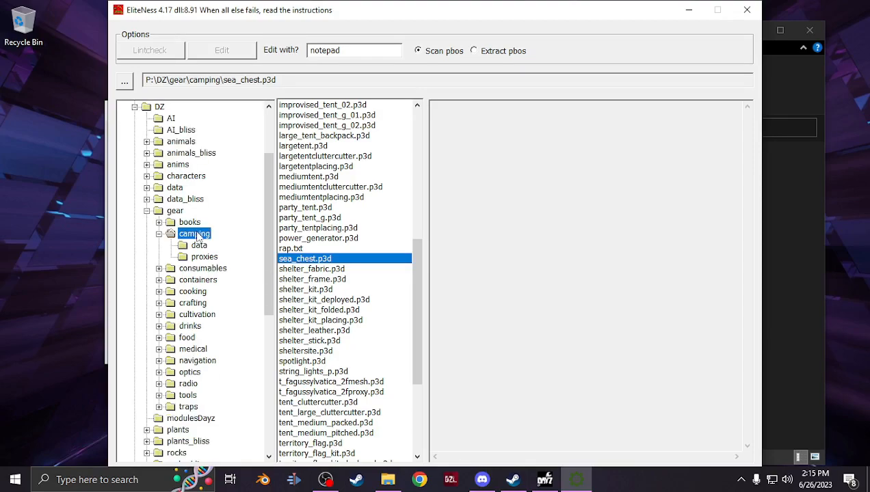
left_click(170, 280)
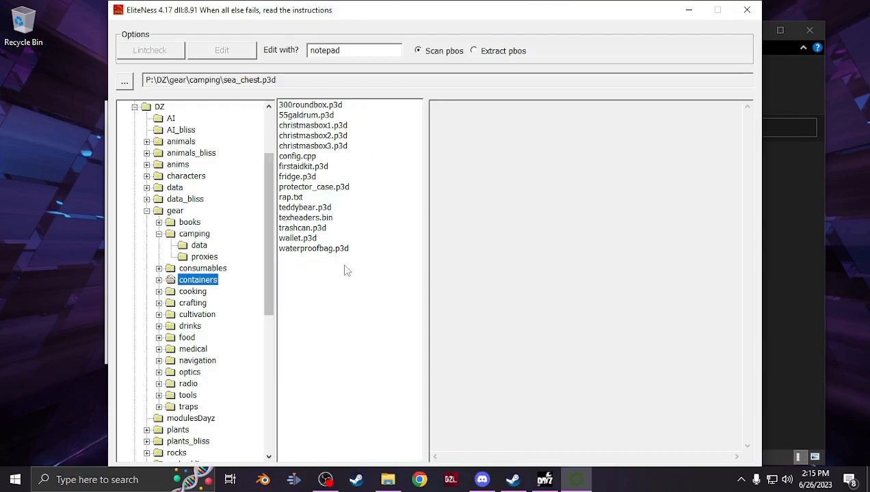
double_click(305, 208)
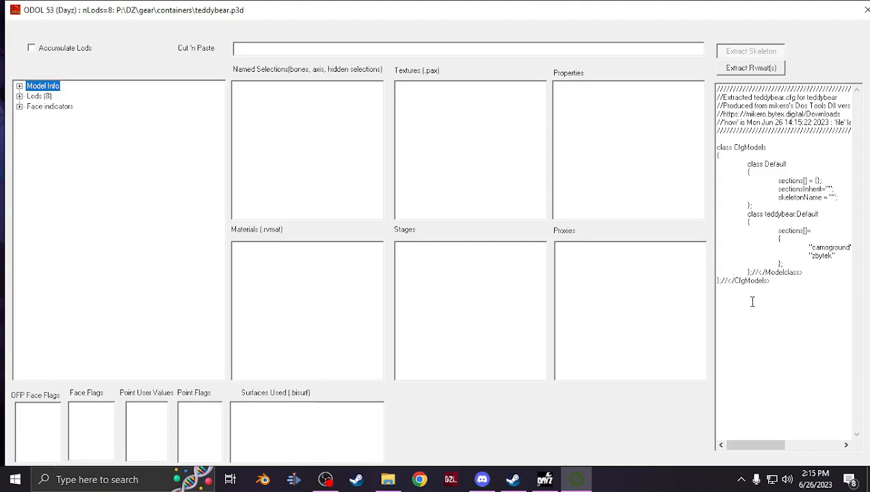
Copy the teddybear's CfgModels class text and paste it into a new untitled file in Visual Studio Code
left_click_drag(785, 288, 705, 151)
key("ctrl+c")
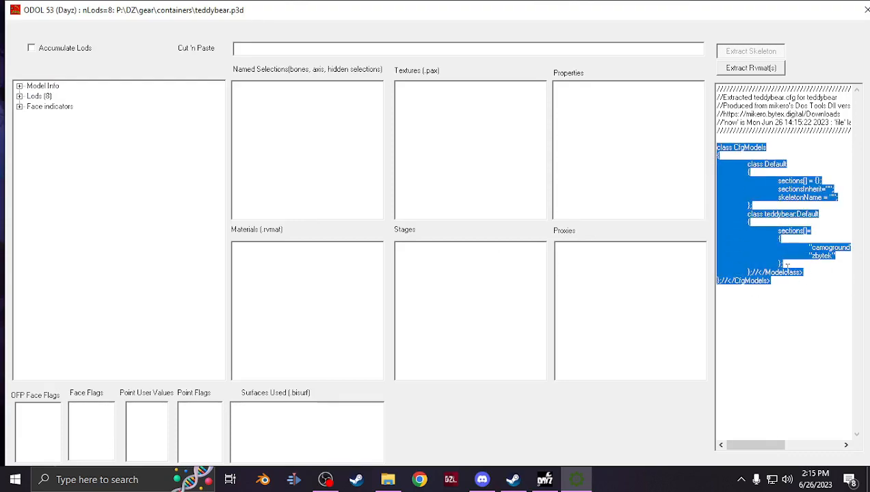
left_click(133, 483)
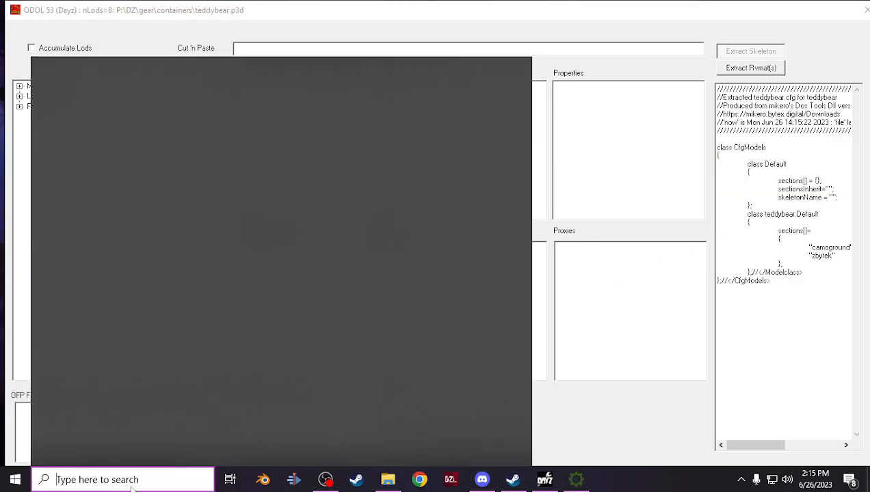
left_click(102, 257)
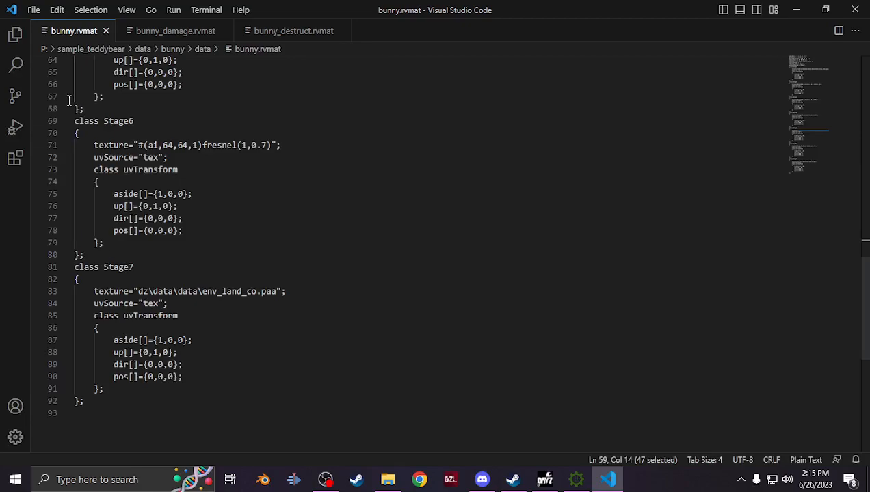
left_click(33, 11)
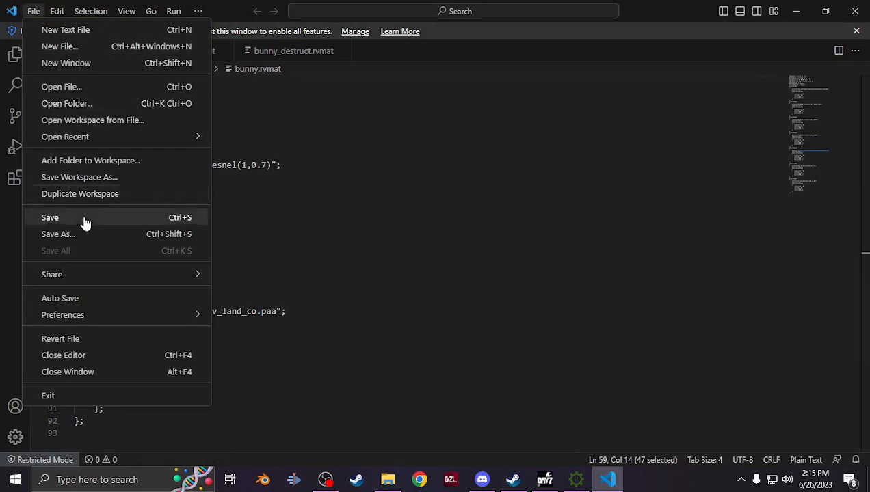
left_click(85, 31)
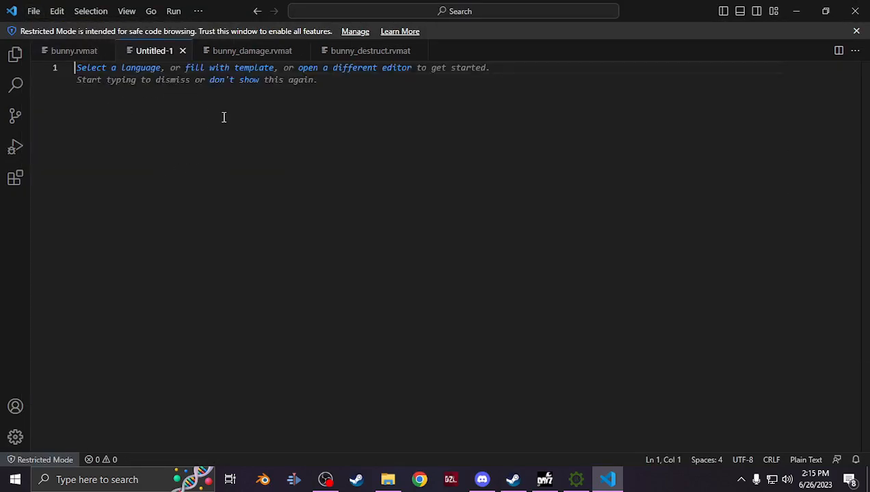
key("ctrl+v")
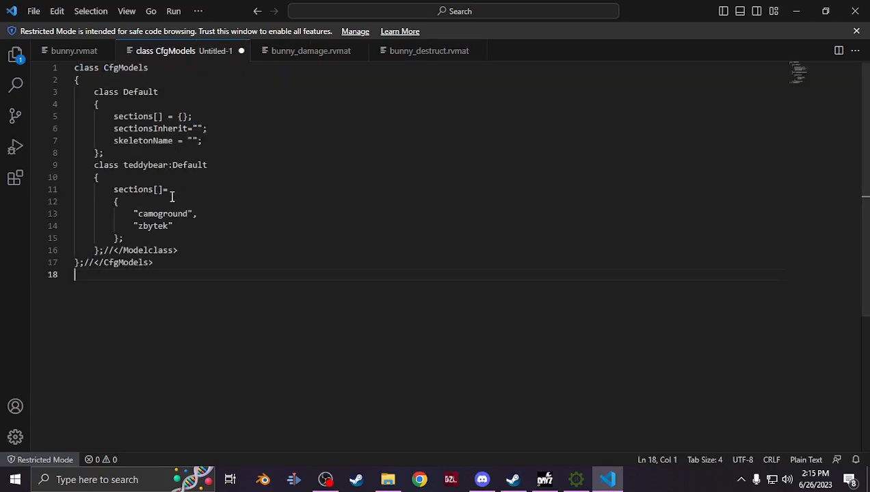
Delete the trailing comments after the closing braces and remove the "camoground" entry, leaving only "zbytek" in sections
left_click_drag(156, 266, 93, 263)
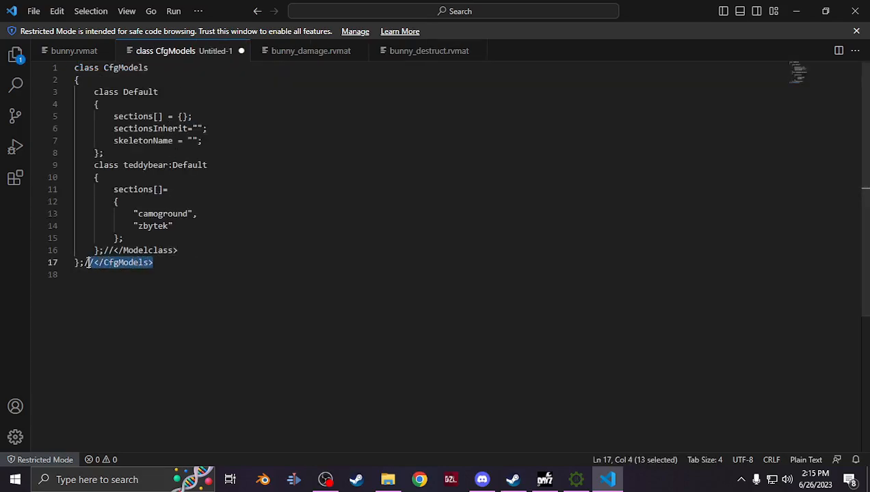
key("BackSpace")
left_click_drag(175, 252, 103, 252)
key("BackSpace")
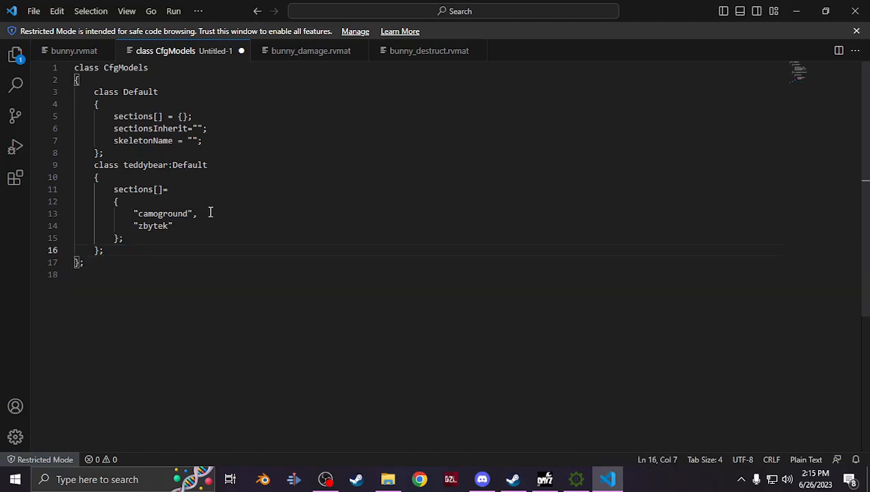
left_click_drag(210, 213, 52, 213)
key("BackSpace")
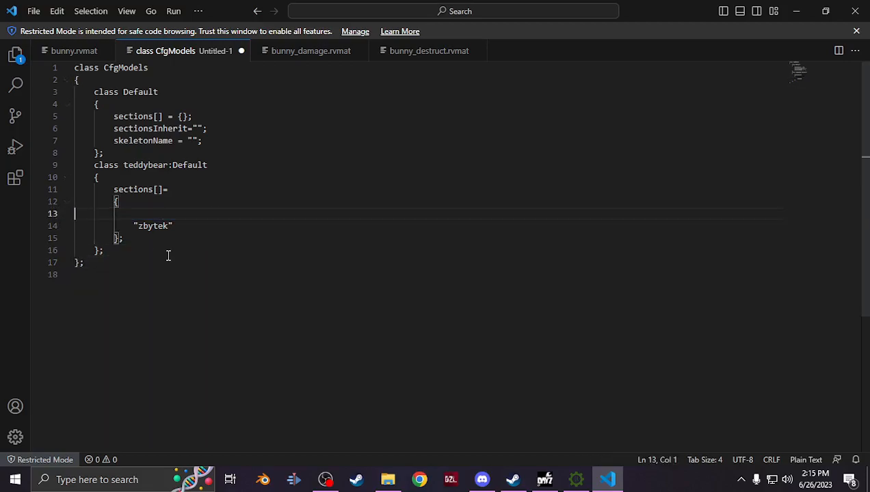
key("BackSpace")
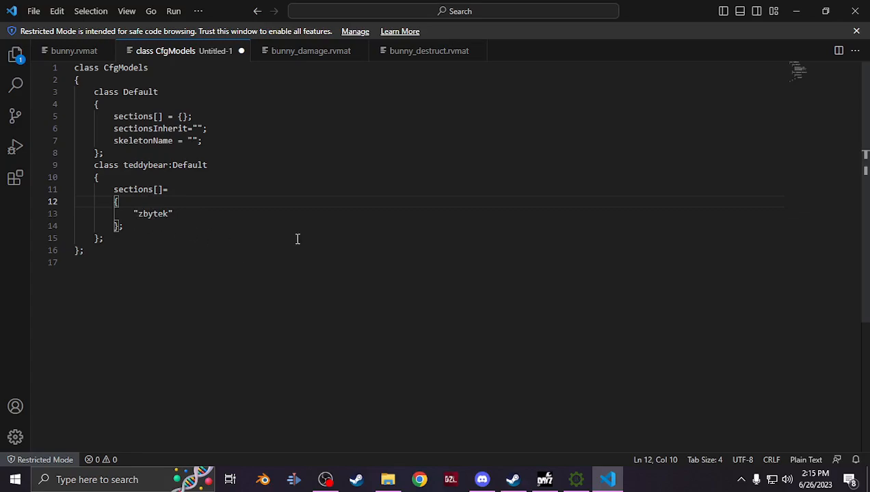
Browse to P:\sample_teddybear\data\bunny\data in File Explorer and open the bunny P3D file's name for renaming
left_click(387, 479)
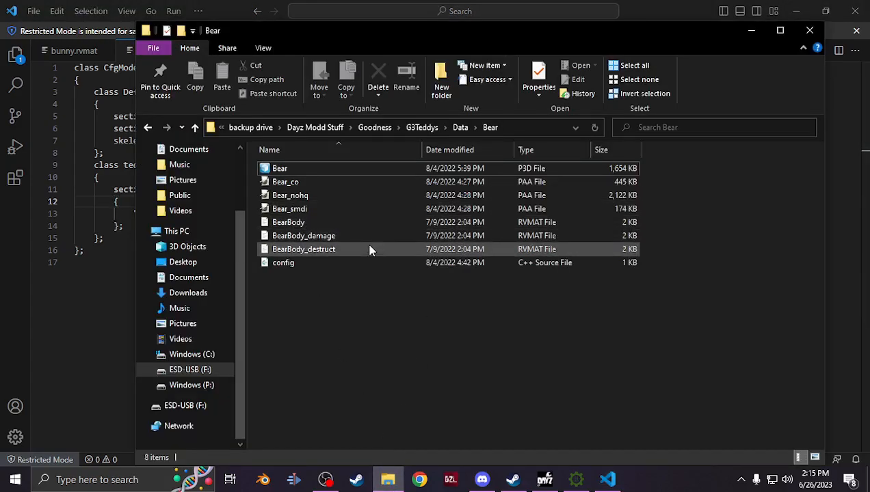
left_click(205, 387)
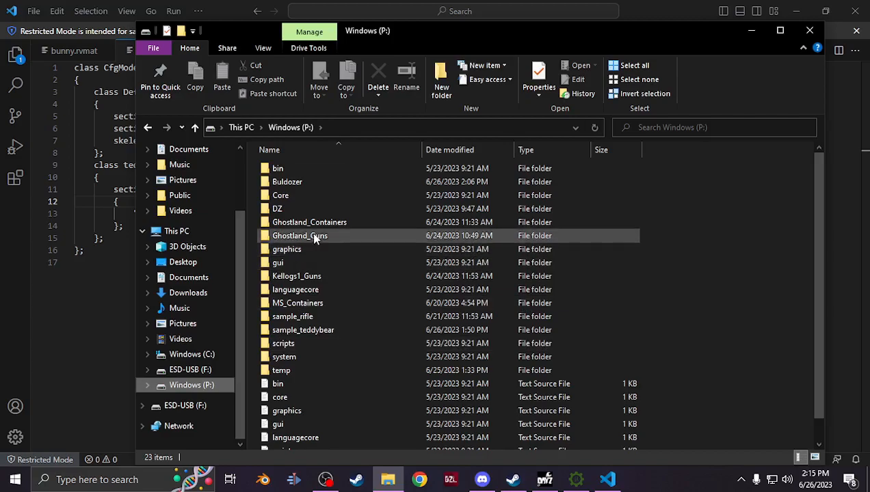
double_click(330, 330)
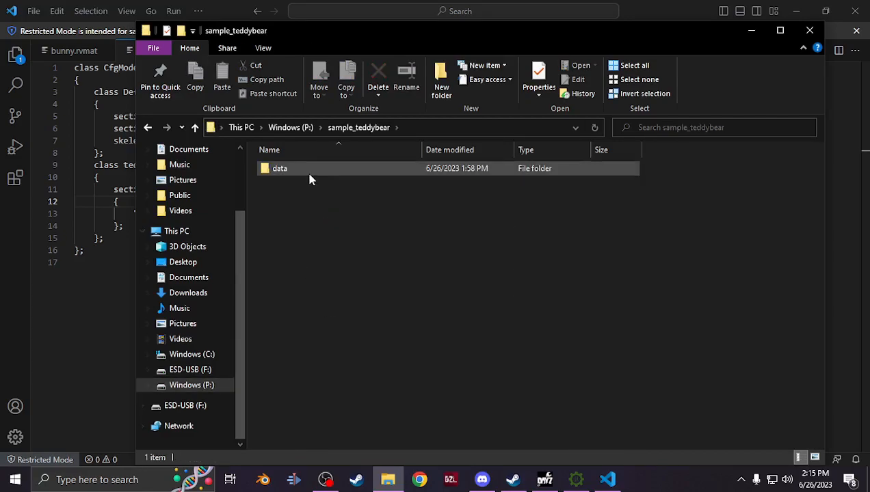
double_click(309, 171)
double_click(309, 171)
double_click(309, 171)
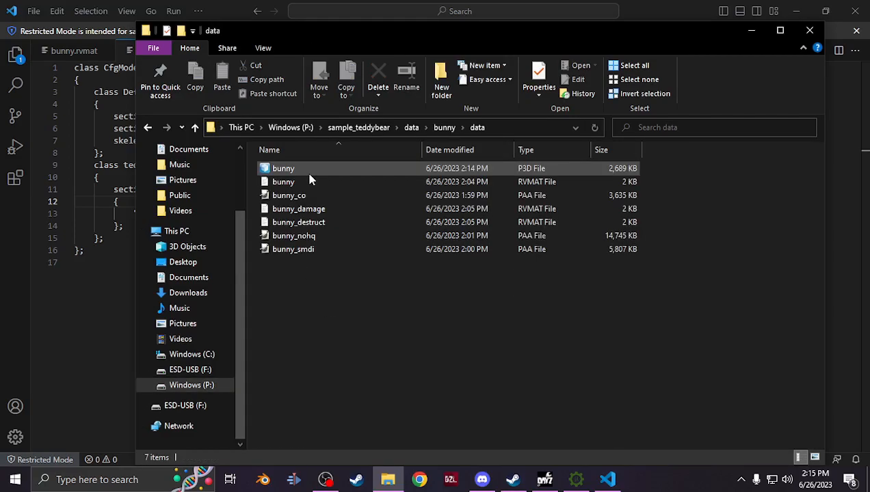
right_click(309, 170)
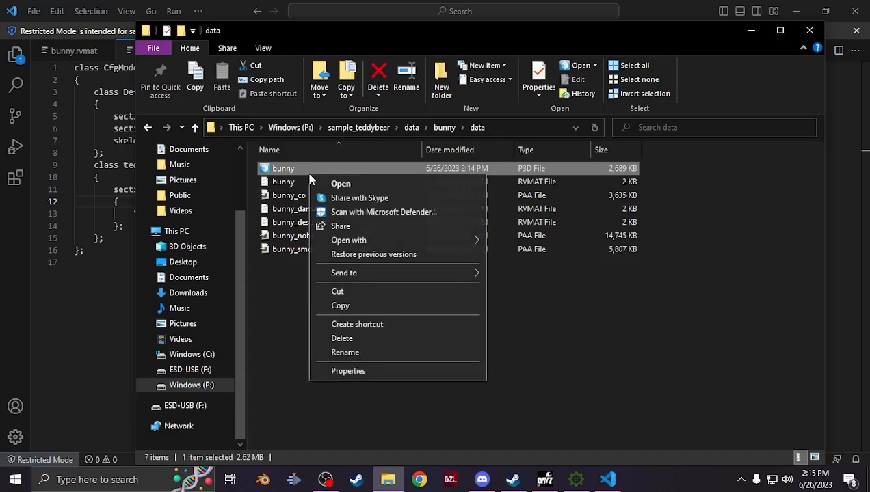
left_click(342, 352)
key("ctrl+c")
key("Return")
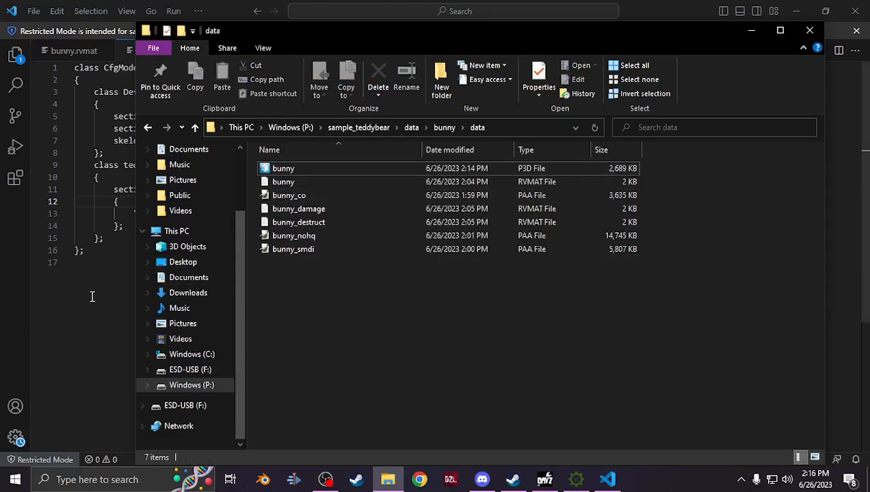
Replace the teddybear class name with bunny so the class reads bunny:Default
left_click(91, 297)
left_click(136, 163)
double_click(136, 163)
key("ctrl+v")
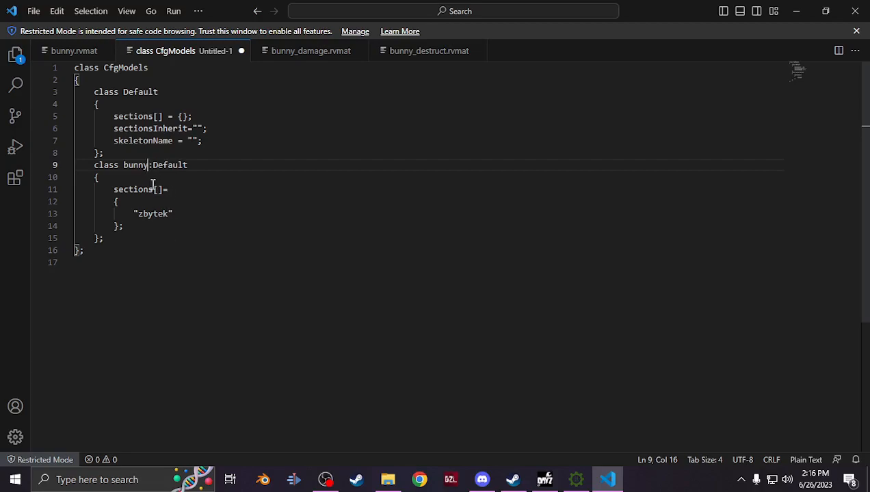
Save the config as model.cfg with All Files type in P:\sample_teddybear\data\bunny\data
left_click(35, 12)
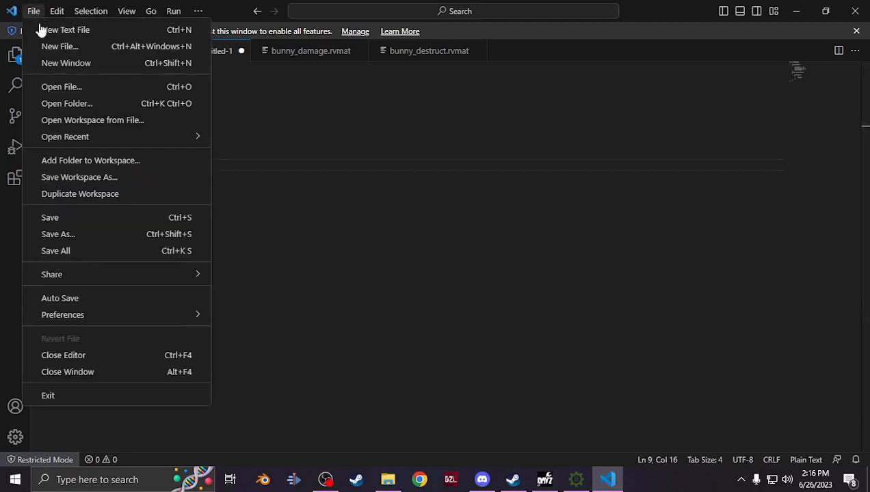
left_click(100, 247)
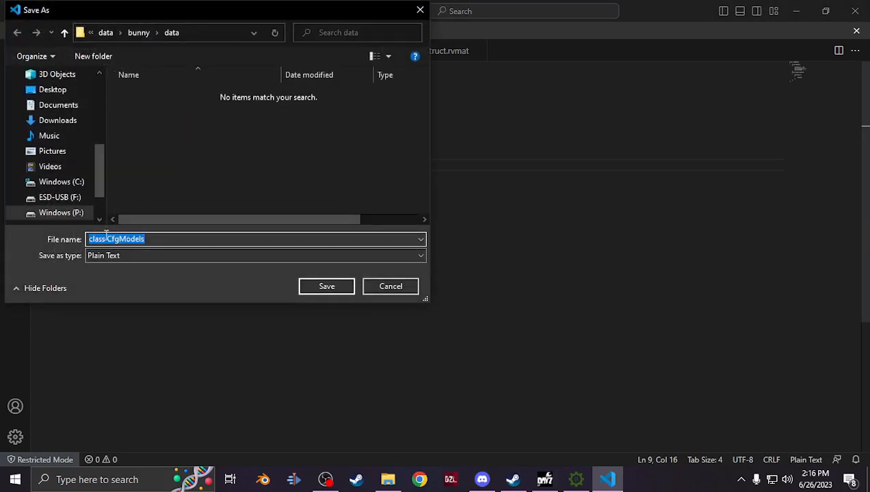
left_click(71, 216)
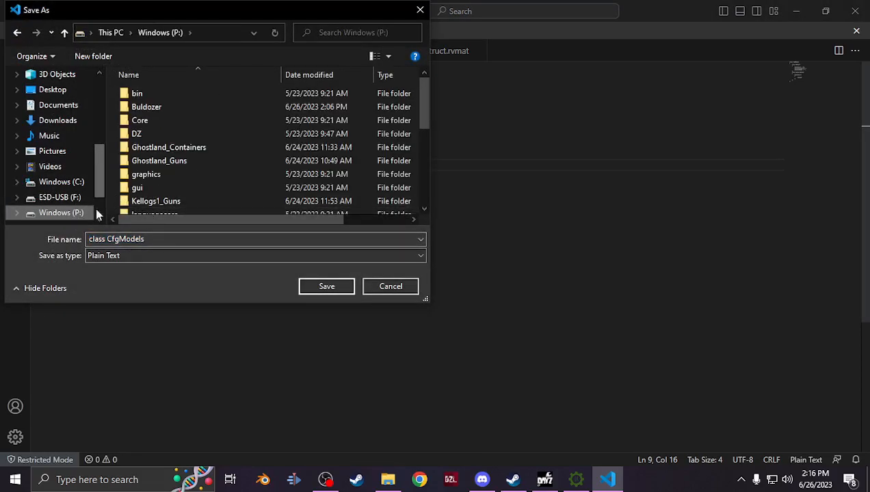
scroll(211, 194, "down", 2)
double_click(165, 152)
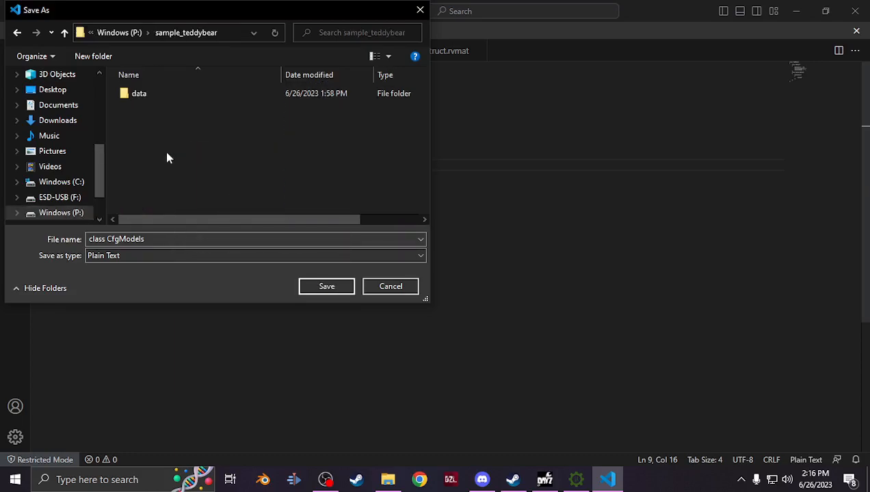
double_click(149, 93)
double_click(149, 93)
double_click(149, 94)
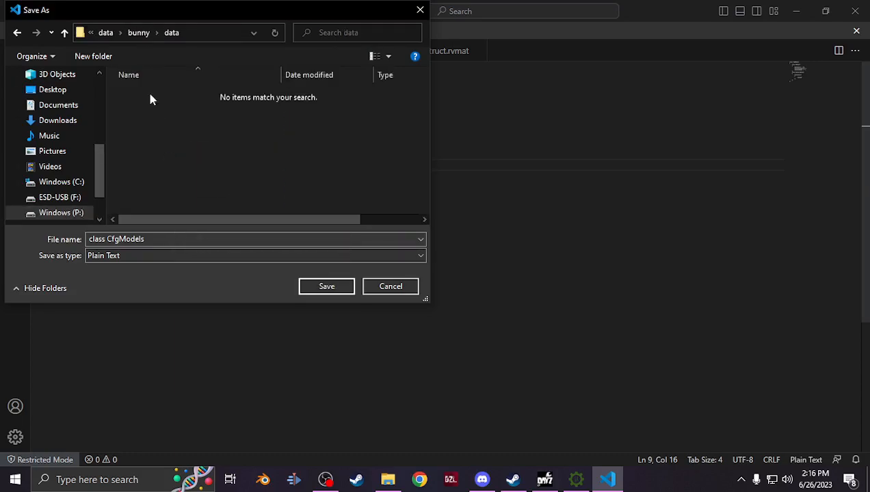
left_click(131, 256)
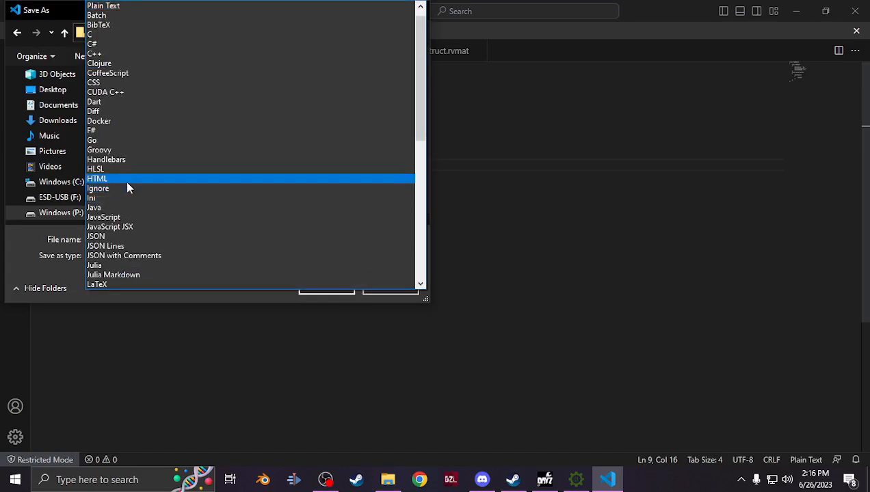
left_click(41, 257)
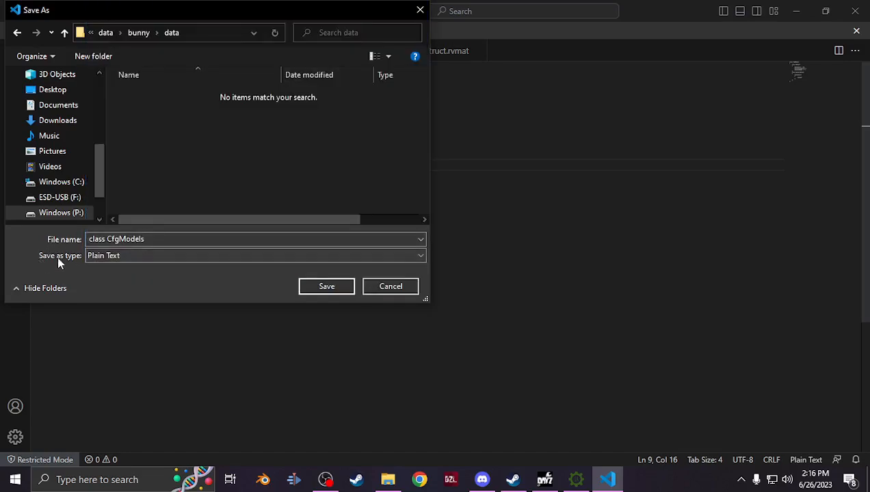
left_click(102, 257)
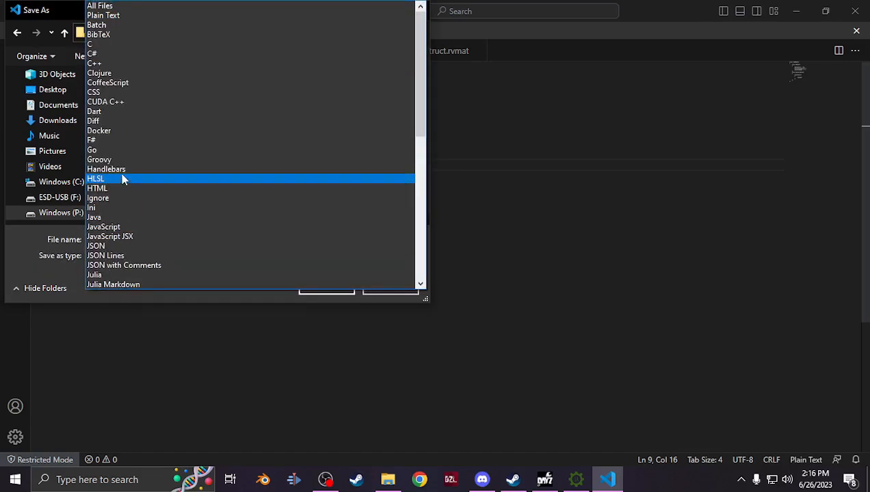
left_click(111, 8)
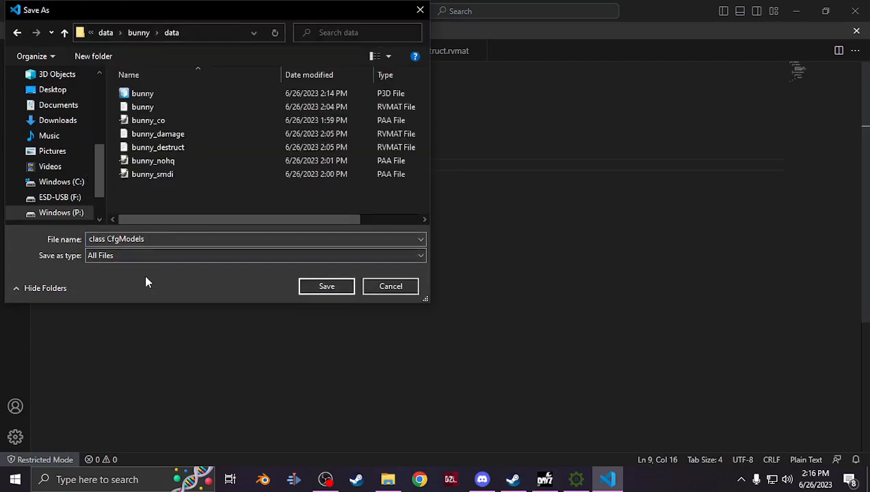
left_click(152, 240)
type("model.cfg")
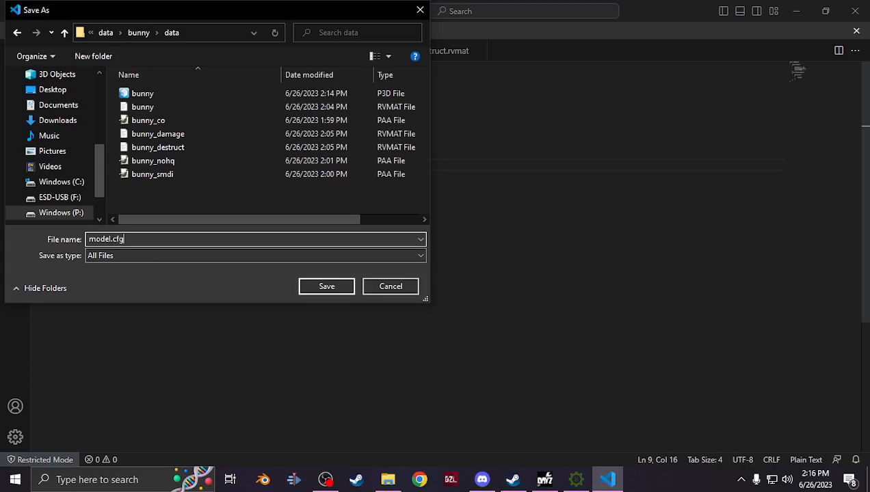
key("Return")
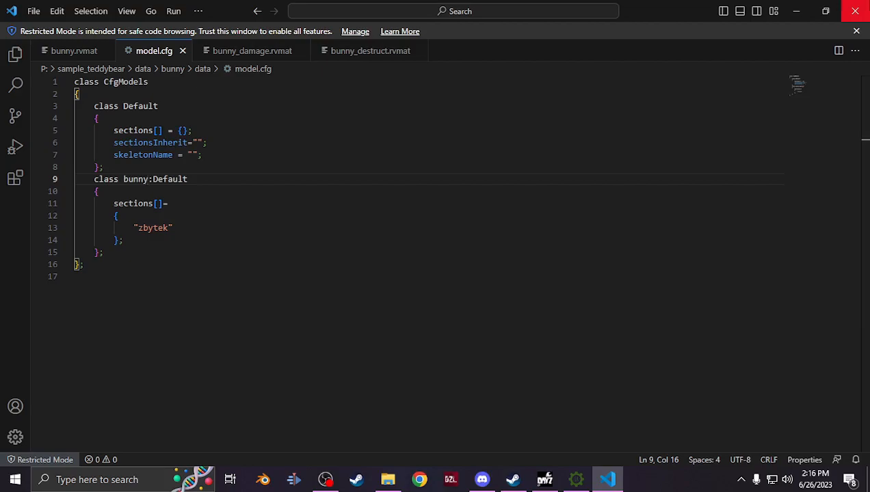
Close the editor, then browse to P:\DZ\gear\containers and open config.cpp in Visual Studio Code
left_click(855, 11)
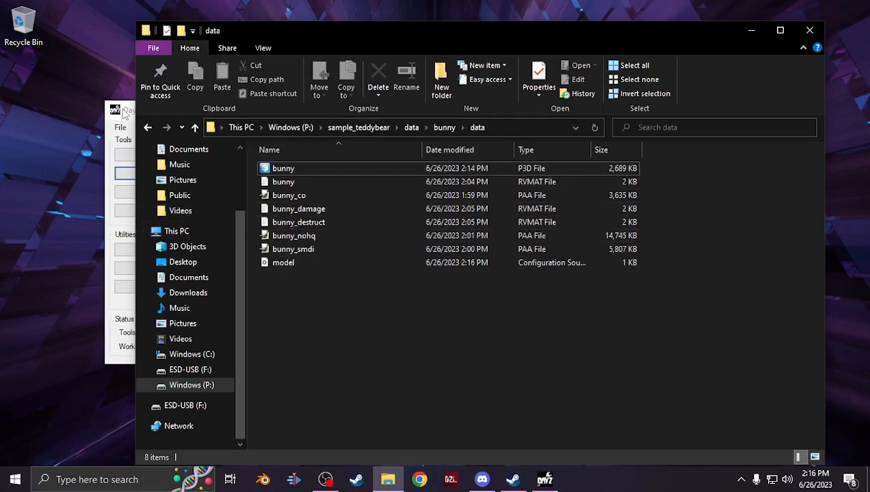
left_click(125, 115)
left_click(346, 108)
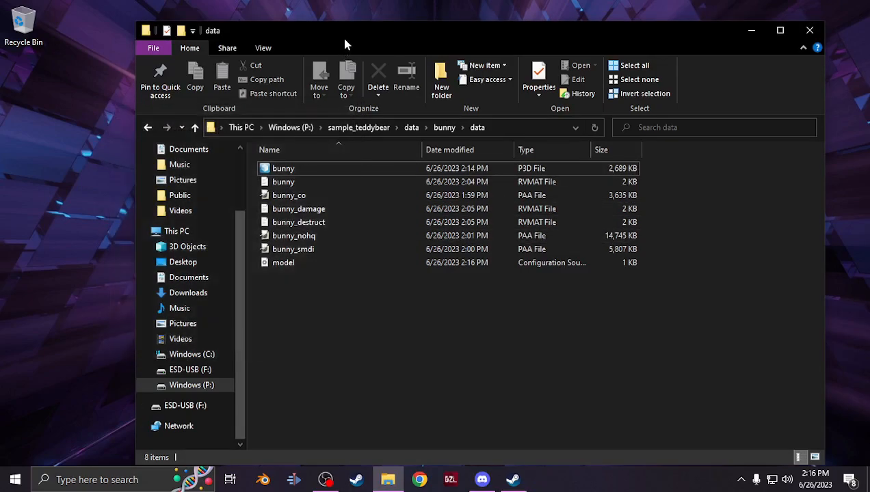
left_click_drag(342, 39, 329, 32)
left_click(172, 379)
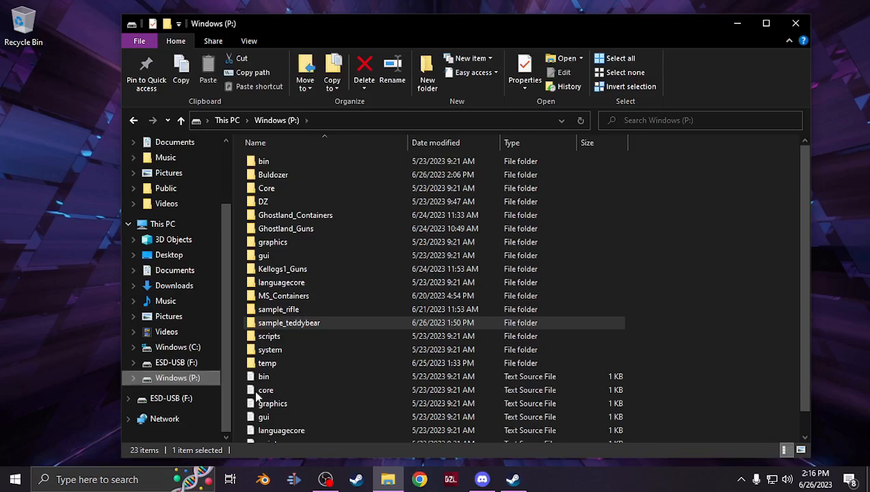
double_click(284, 214)
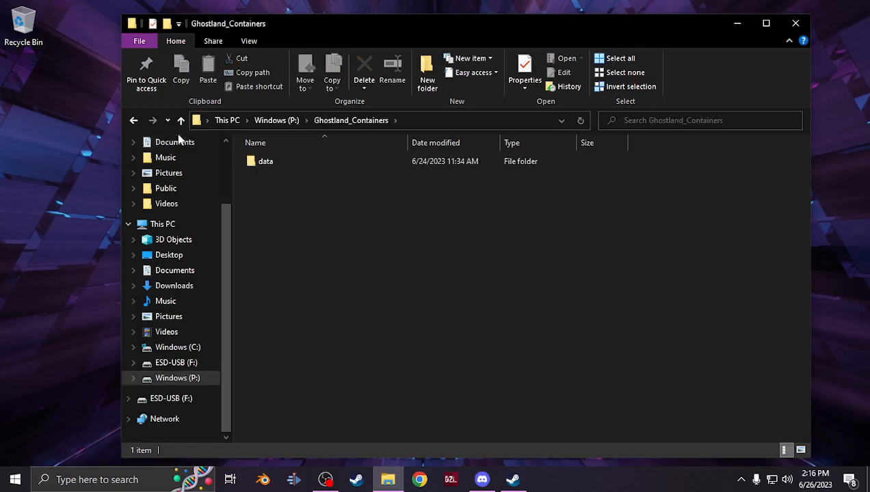
left_click(181, 122)
double_click(260, 195)
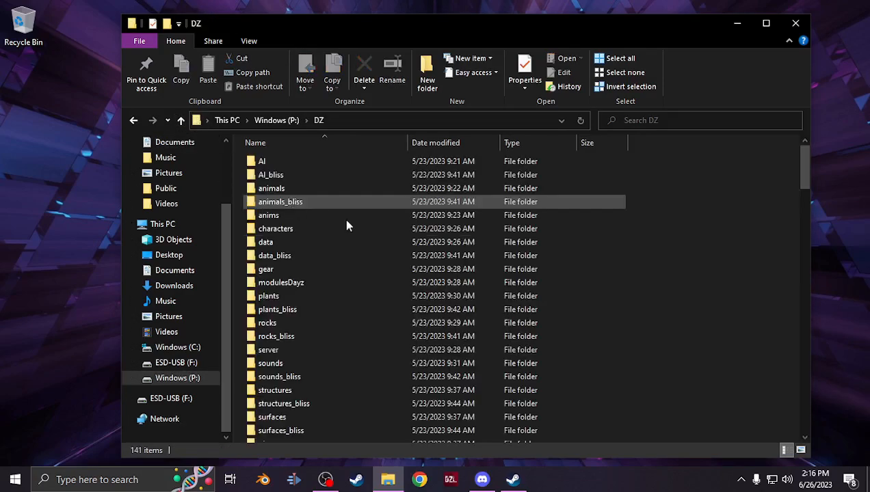
double_click(285, 268)
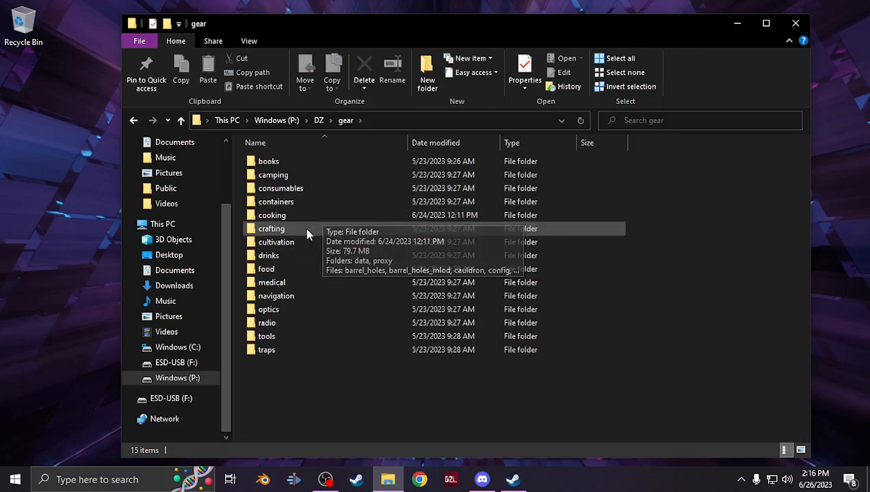
double_click(310, 204)
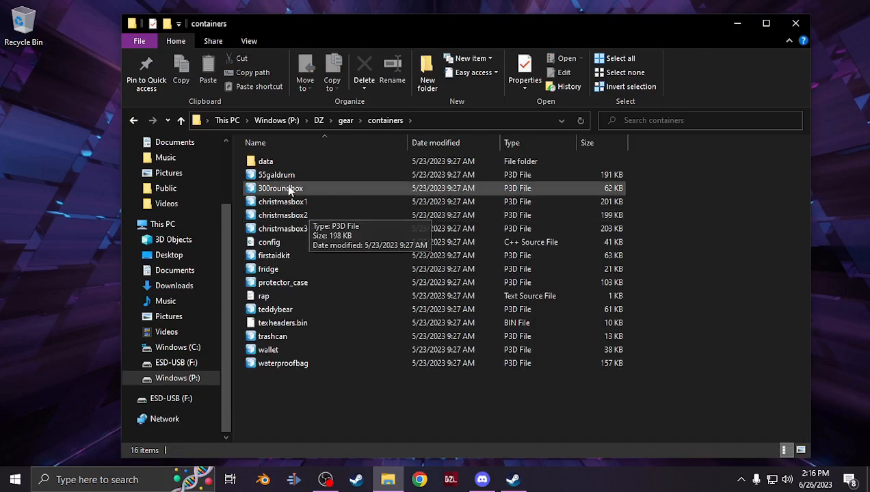
left_click(276, 243)
double_click(275, 244)
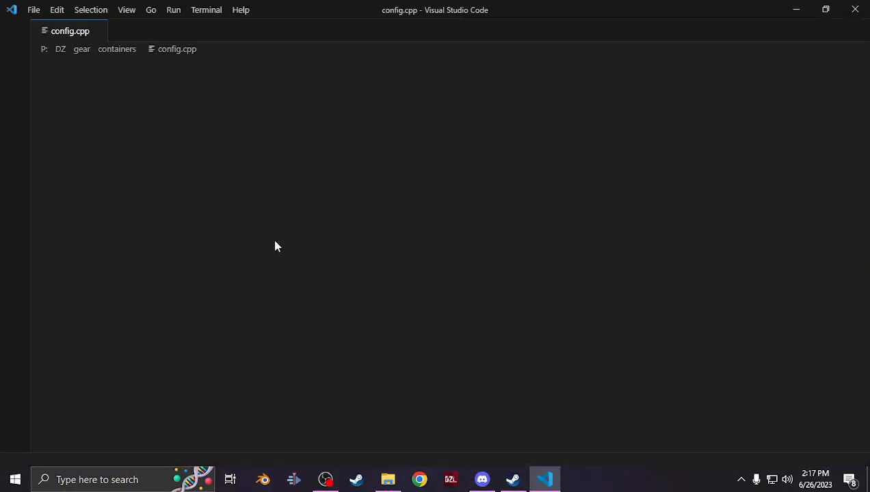
Create a new text file and copy config.cpp's CfgPatches block and CfgVehicles opening lines into it
left_click(34, 11)
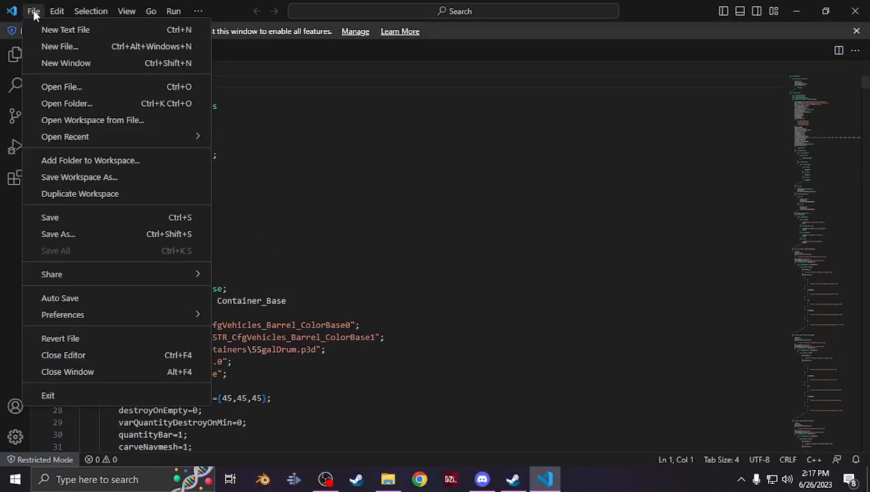
left_click(43, 30)
left_click(59, 60)
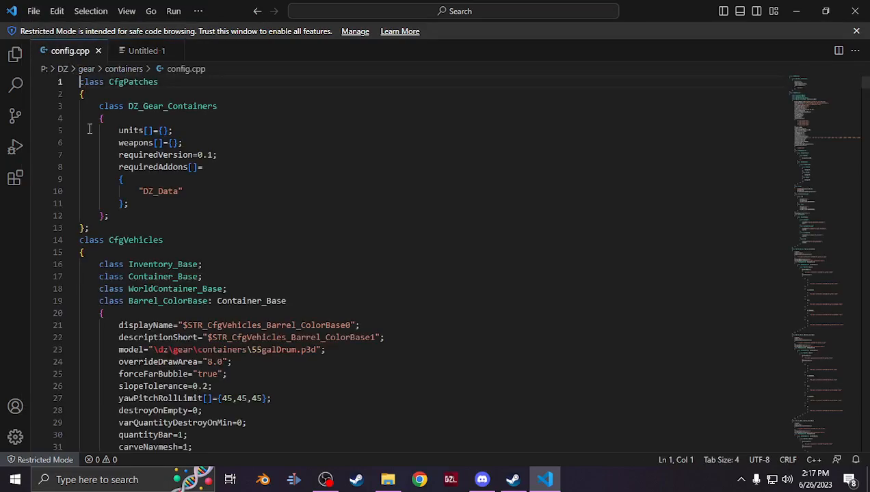
left_click(91, 253)
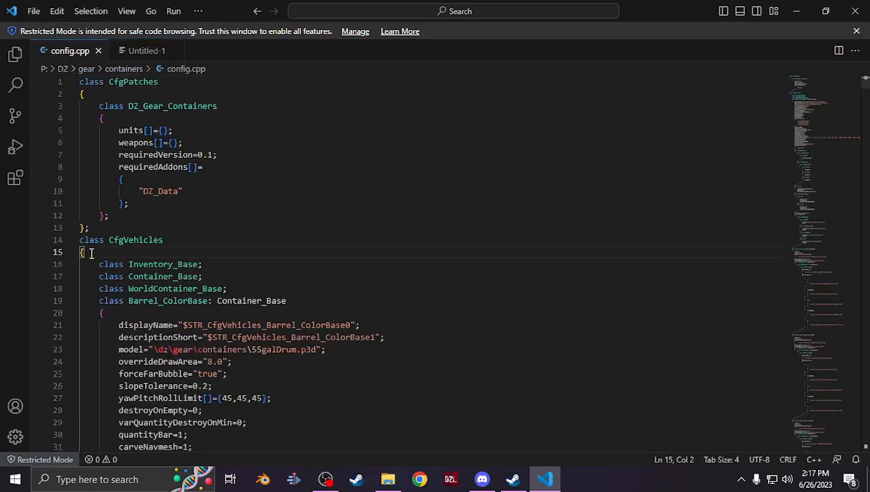
left_click_drag(91, 253, 43, 76)
key("ctrl+c")
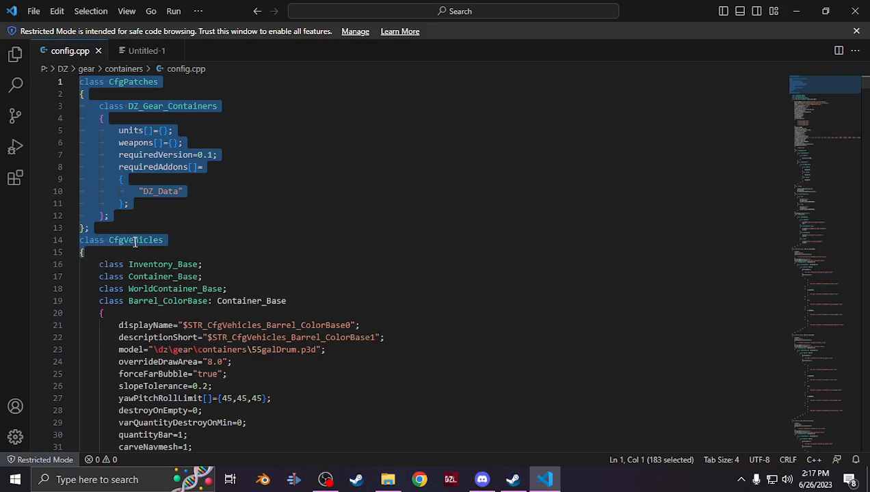
left_click(130, 52)
key("ctrl+v")
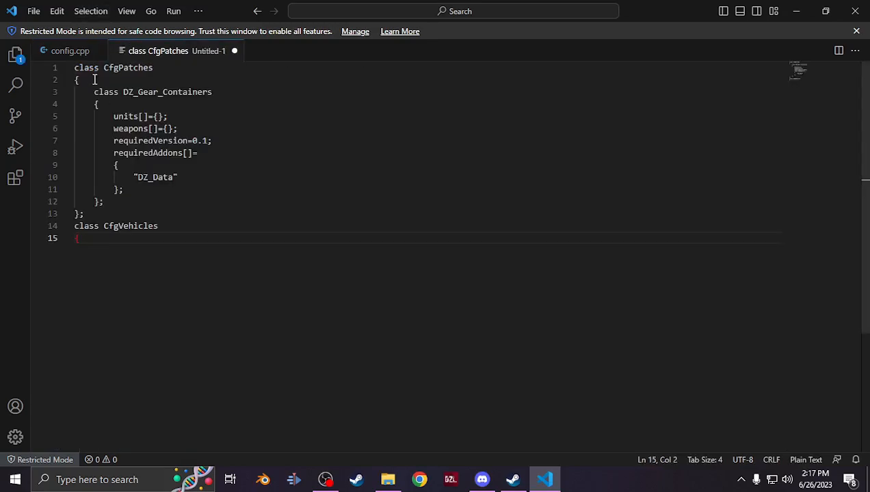
Search config.cpp for "teddy" to locate the teddybear class
left_click(76, 52)
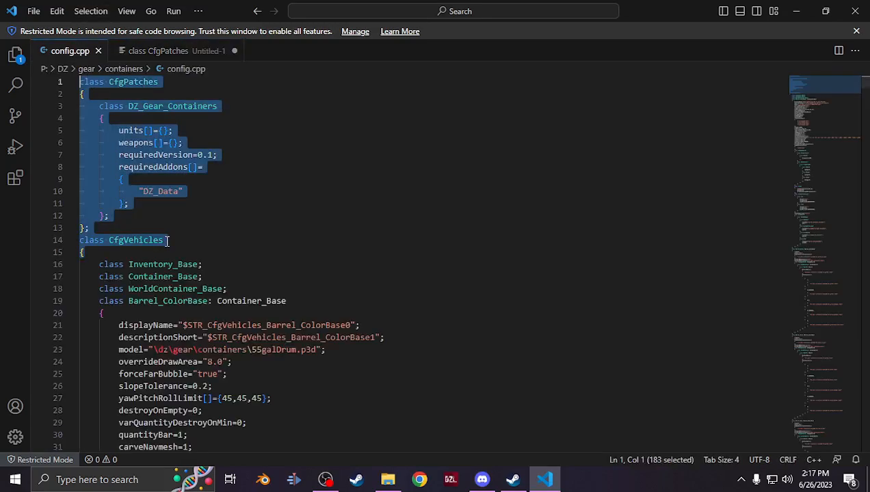
left_click(58, 12)
key("ctrl+f")
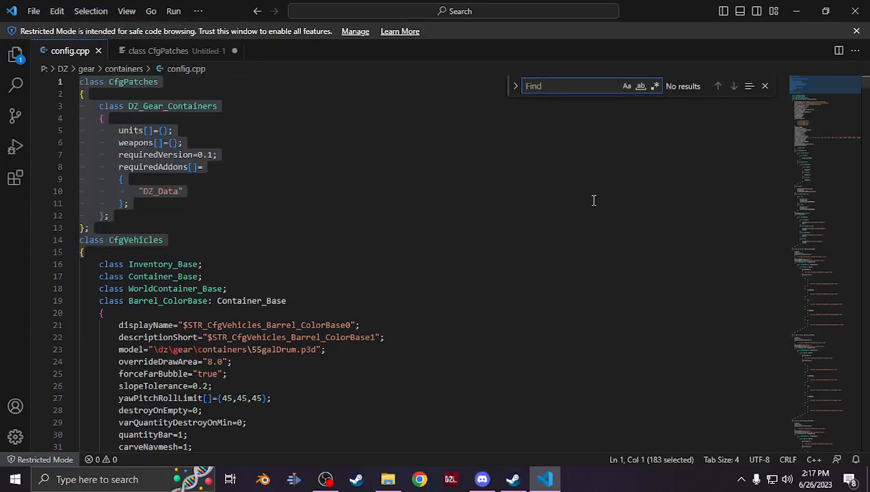
type("teddy")
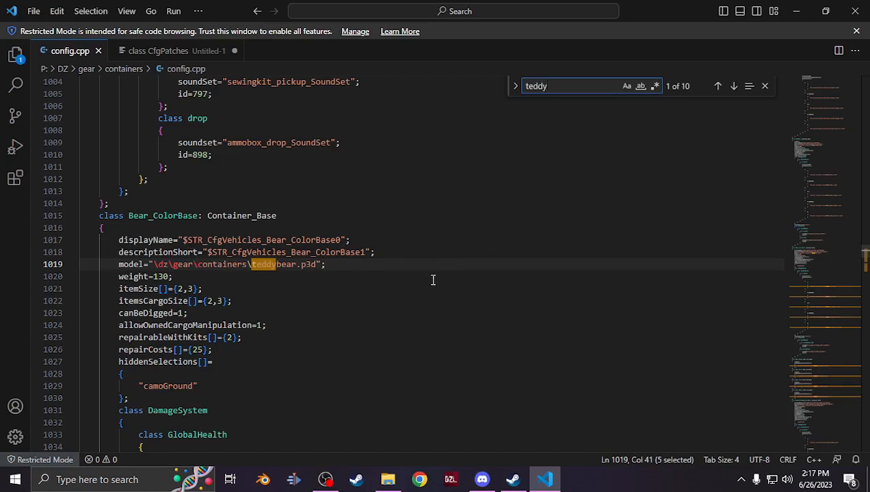
left_click(765, 87)
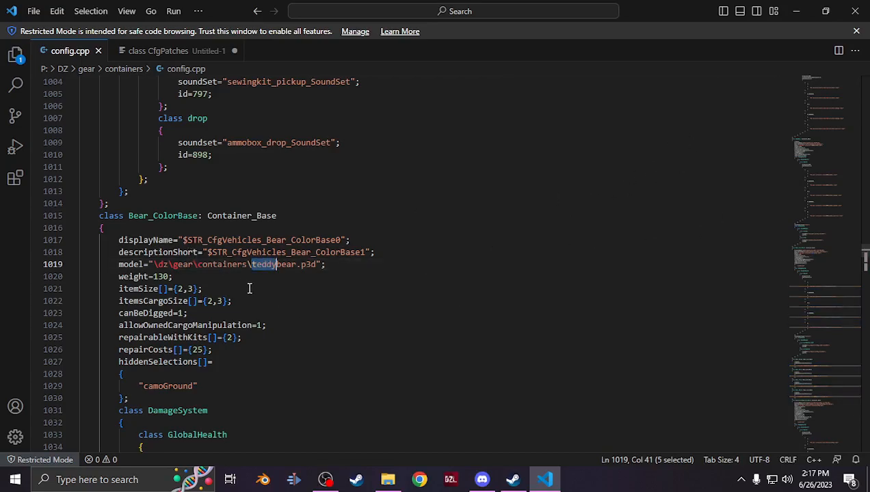
Examine the Bear_ColorBase class and its color variants' closing braces in config.cpp
scroll(248, 287, "down", 10)
scroll(249, 287, "down", 15)
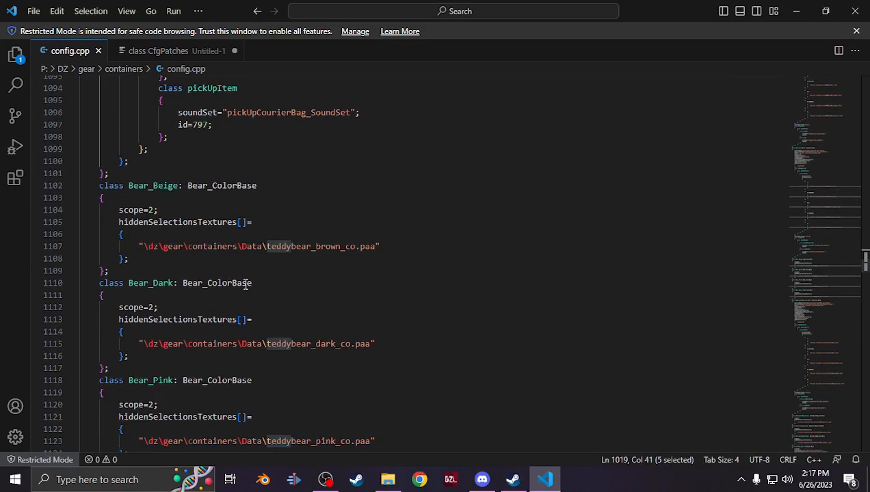
scroll(246, 286, "up", 2)
left_click_drag(114, 269, 53, 259)
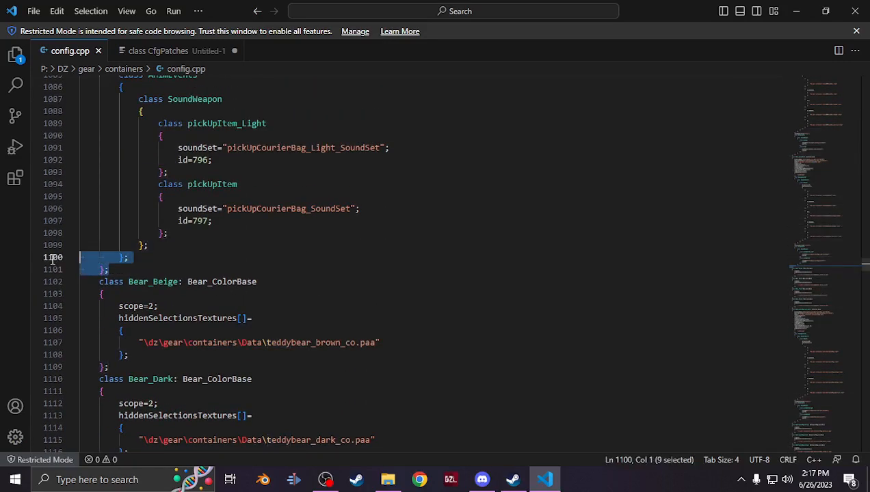
scroll(239, 296, "down", 5)
scroll(191, 302, "up", 3)
scroll(192, 303, "up", 3)
left_click(117, 301)
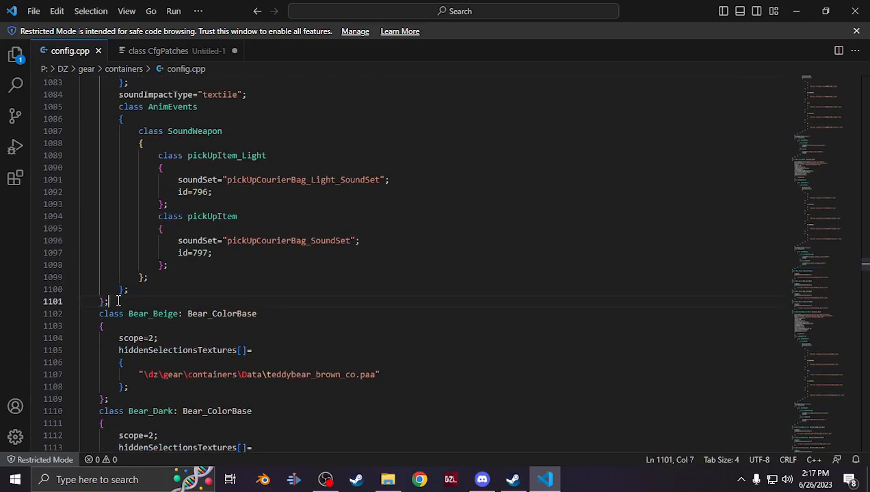
left_click_drag(105, 299, 92, 287)
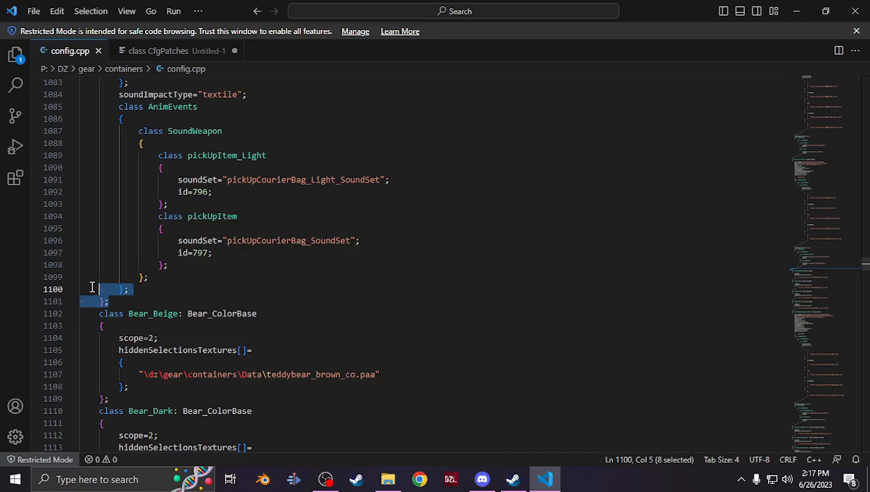
scroll(92, 288, "up", 20)
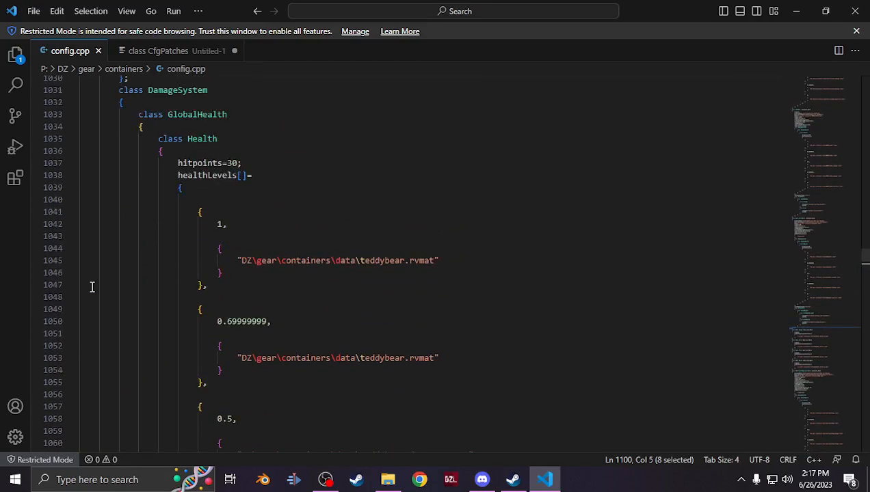
scroll(92, 287, "up", 4)
left_click_drag(82, 267, 73, 220, "shift")
left_click(143, 50)
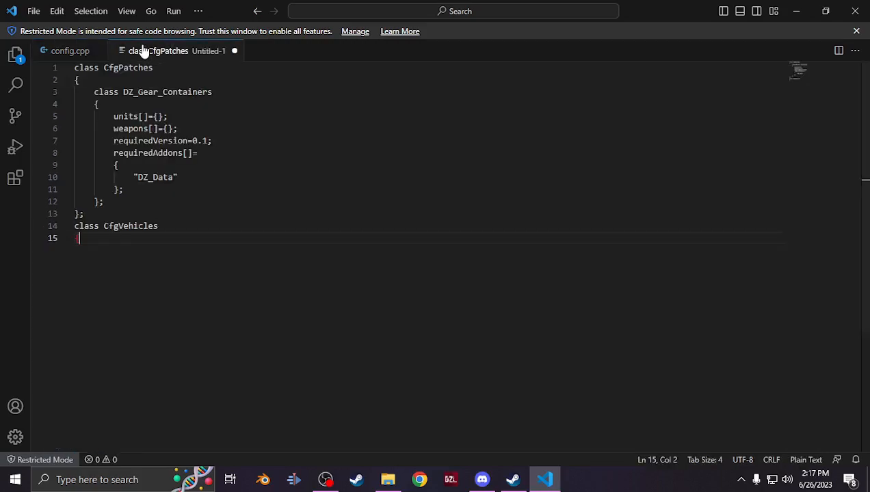
Paste the copied Bear_ColorBase class under class CfgVehicles in the new file
key("Return")
key("BackSpace")
key("ctrl+v")
scroll(164, 214, "up", 20)
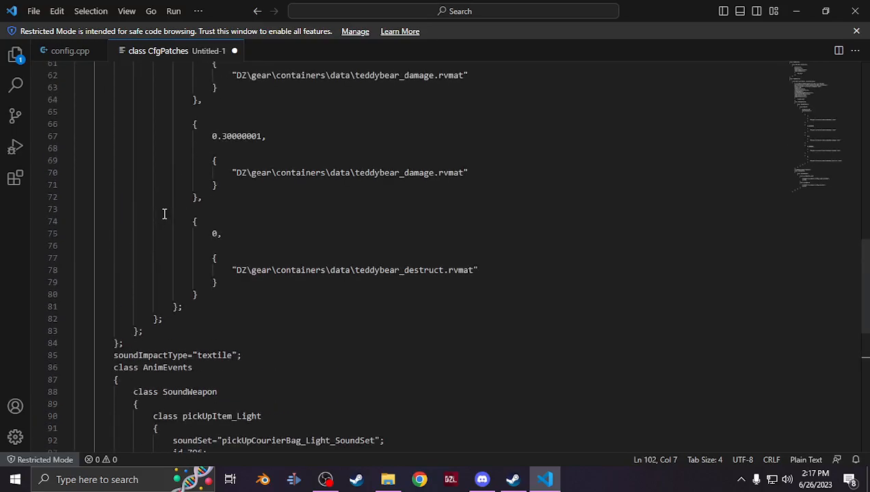
Copy the scope=2; line from Bear_Beige in config.cpp and insert it as the first line inside Bear_ColorBase in the new file
left_click(76, 51)
scroll(172, 249, "down", 7)
scroll(172, 249, "down", 19)
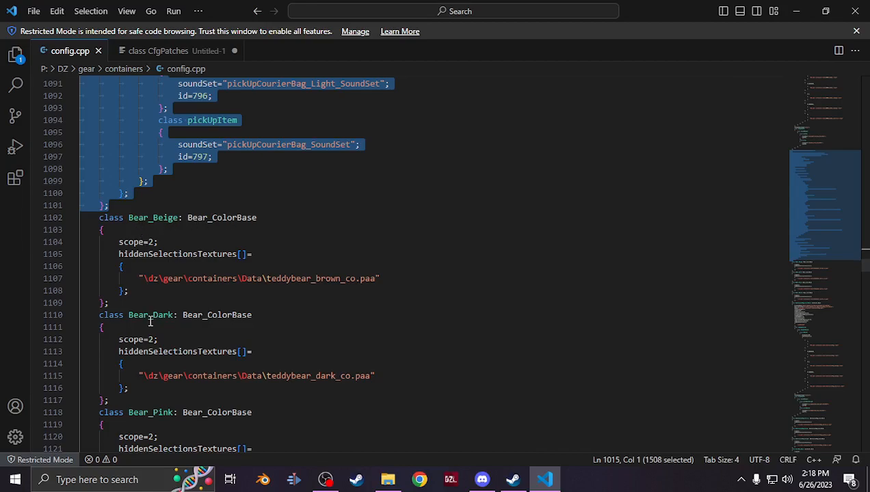
left_click_drag(172, 244, 72, 246)
key("ctrl+c")
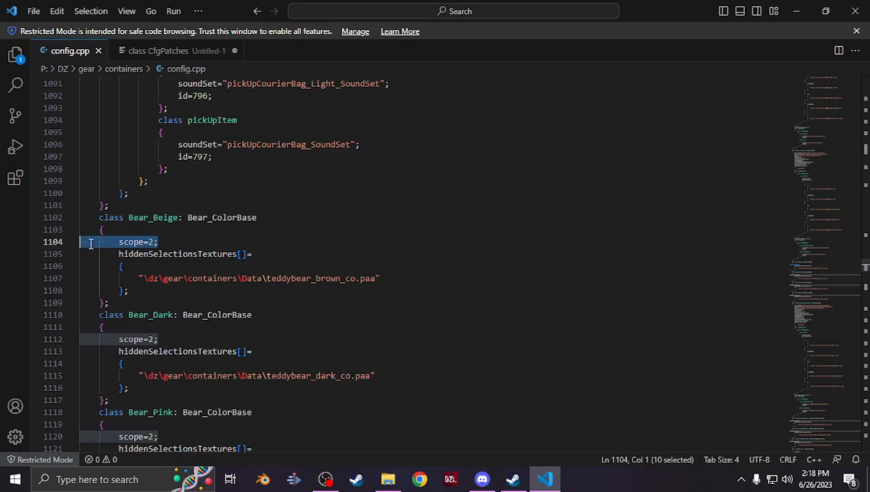
left_click(142, 53)
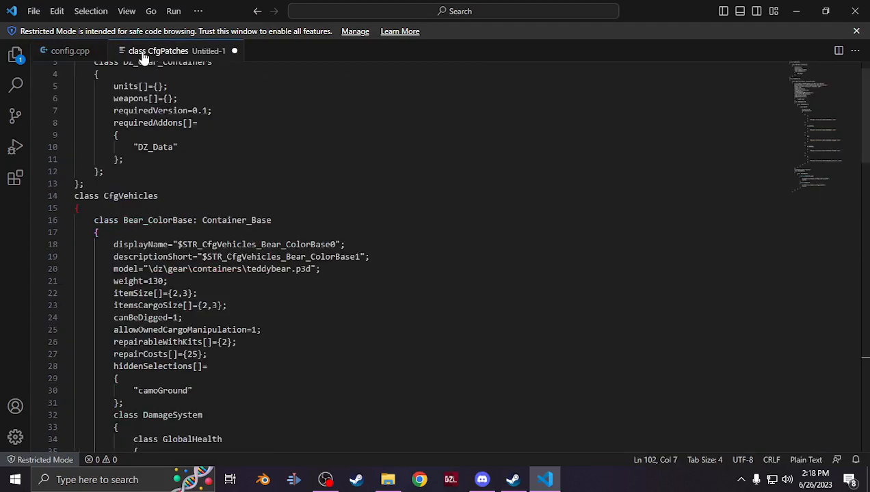
left_click(116, 232)
key("Return")
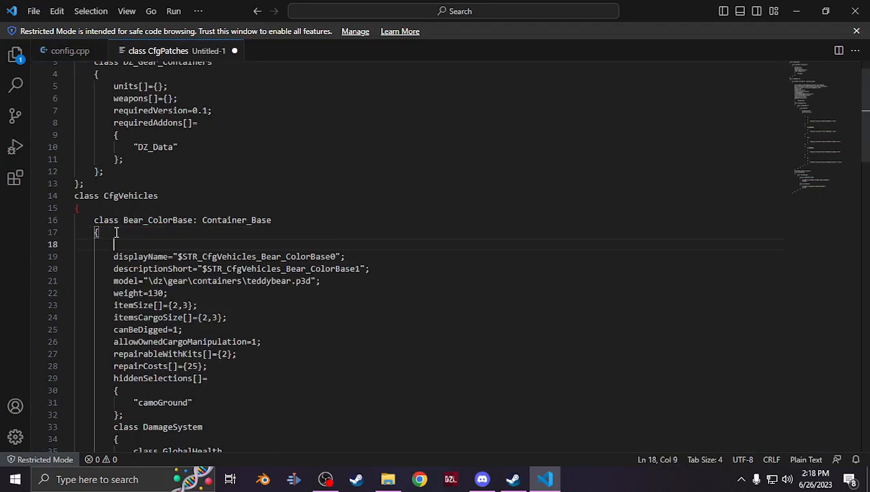
key("ctrl+v")
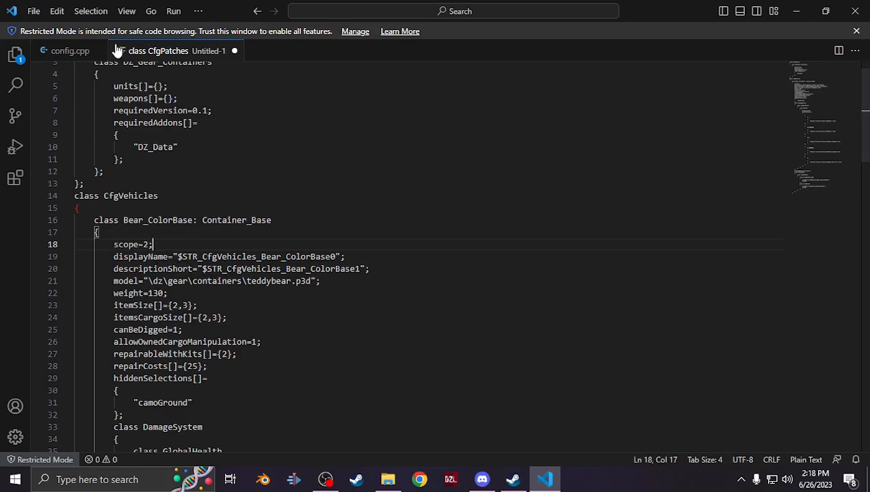
Close config.cpp and add a class Bear_ColorBase declaration line above the copied class
left_click(82, 52)
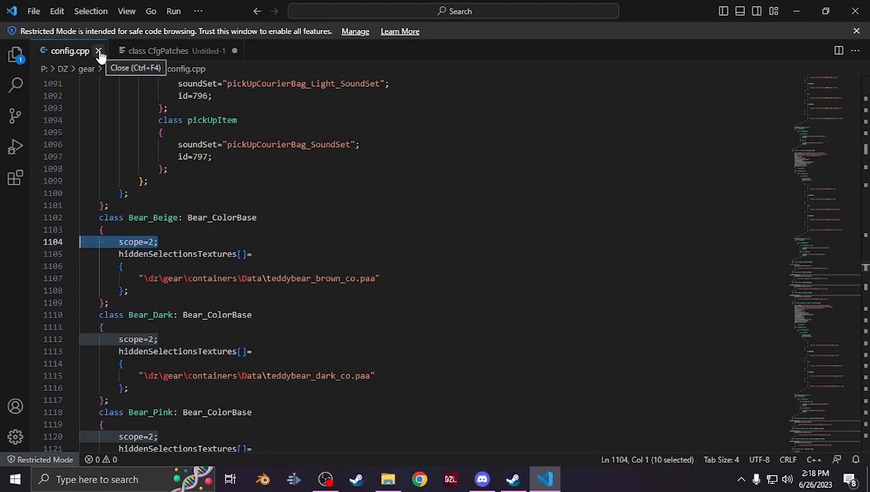
left_click(97, 52)
left_click(126, 207)
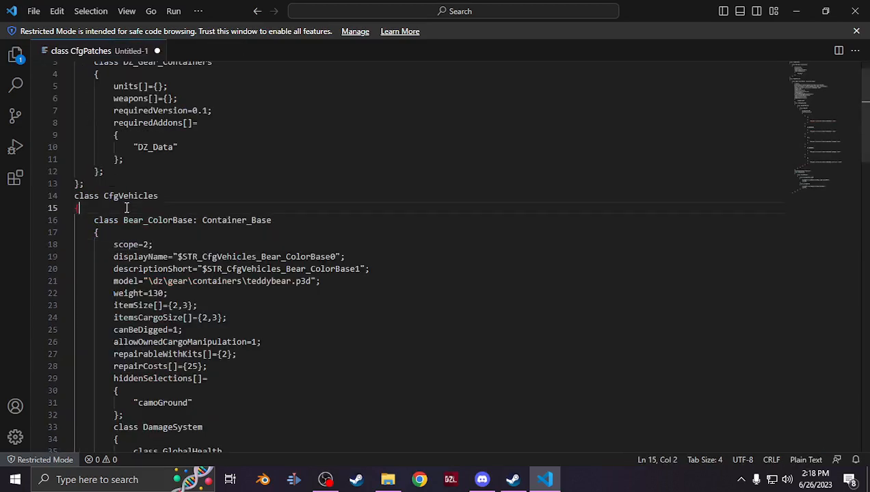
key("Return")
type("class")
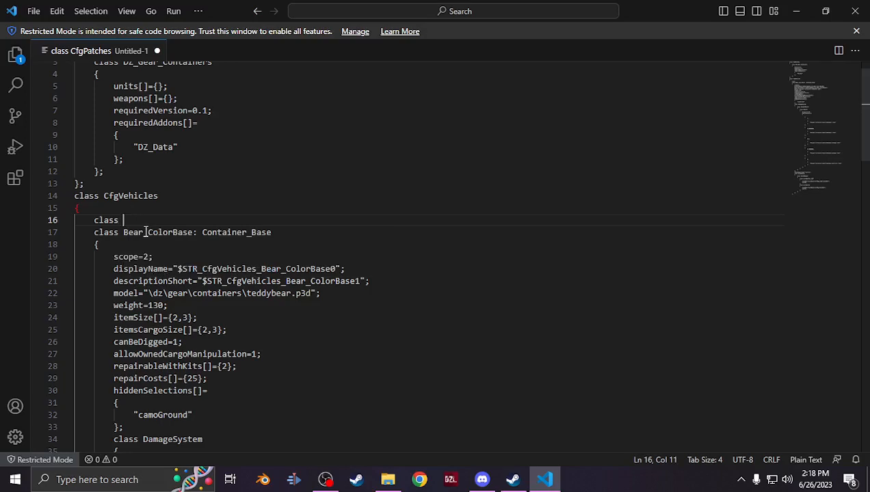
double_click(146, 230)
key("ctrl+c")
double_click(141, 219)
key("ctrl+v")
Rename the copied class to Bunny and make it inherit from Bear_ColorBase instead of Container_Base
double_click(227, 233)
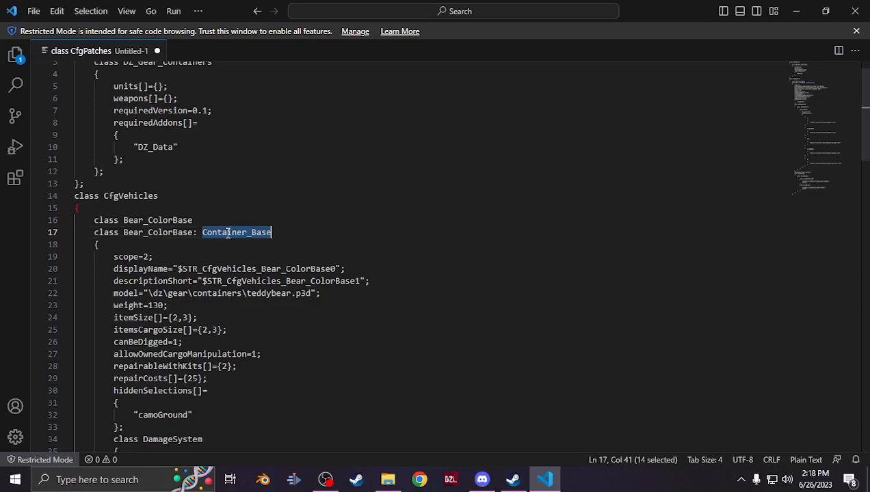
key("ctrl+v")
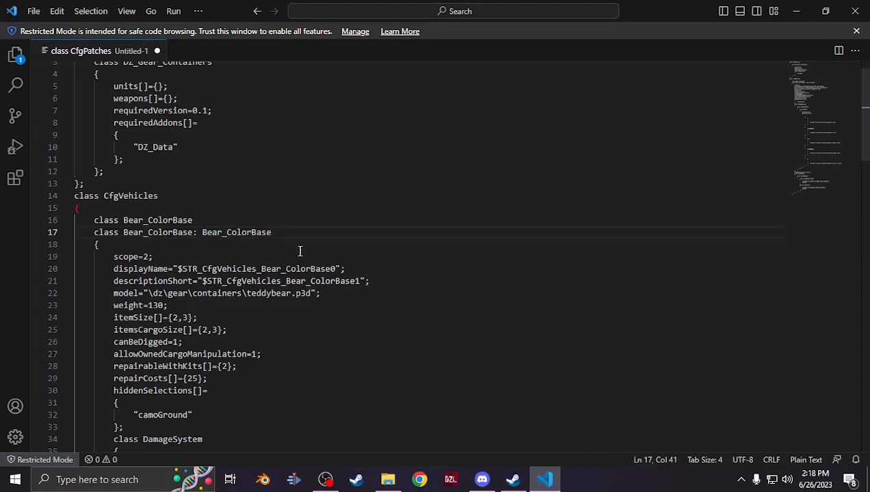
double_click(162, 232)
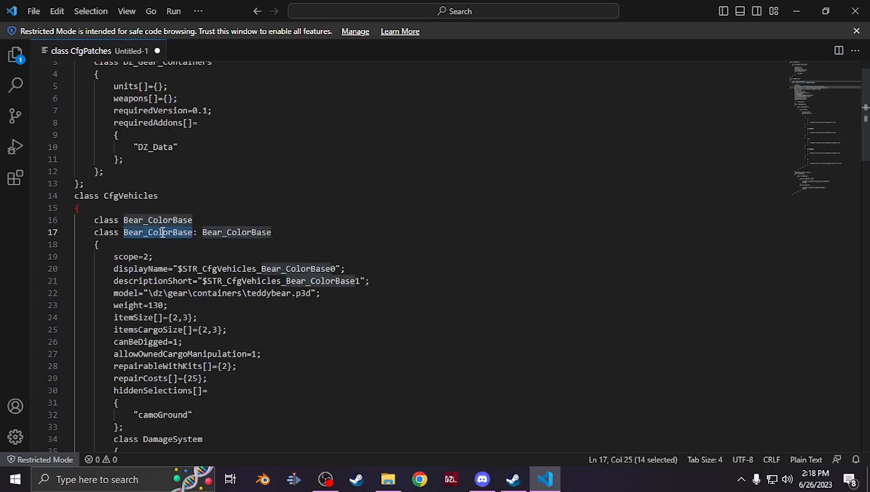
type("Bun")
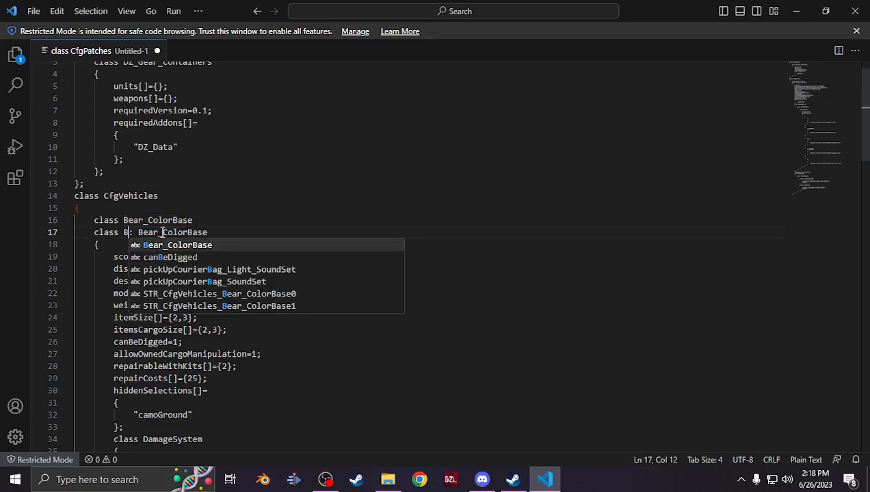
type("ny")
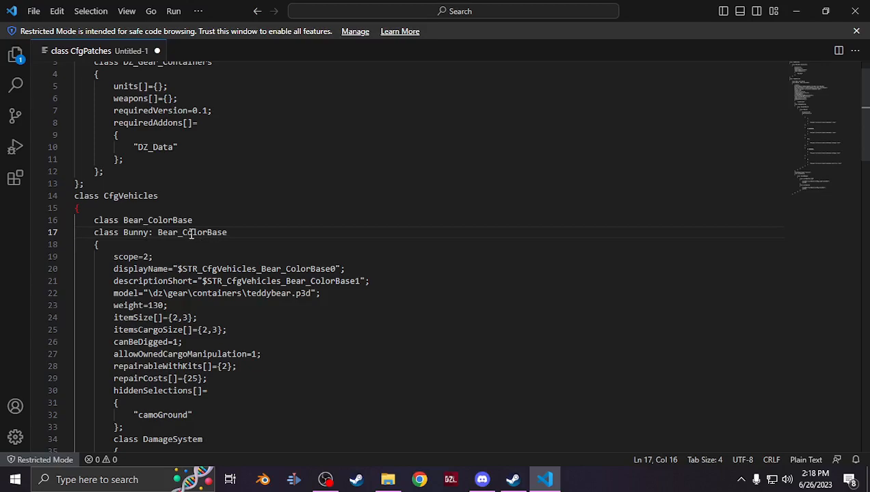
Rename the CfgPatches class DZ_Gear_Containers to Custom_Teddys
scroll(191, 234, "up", 1)
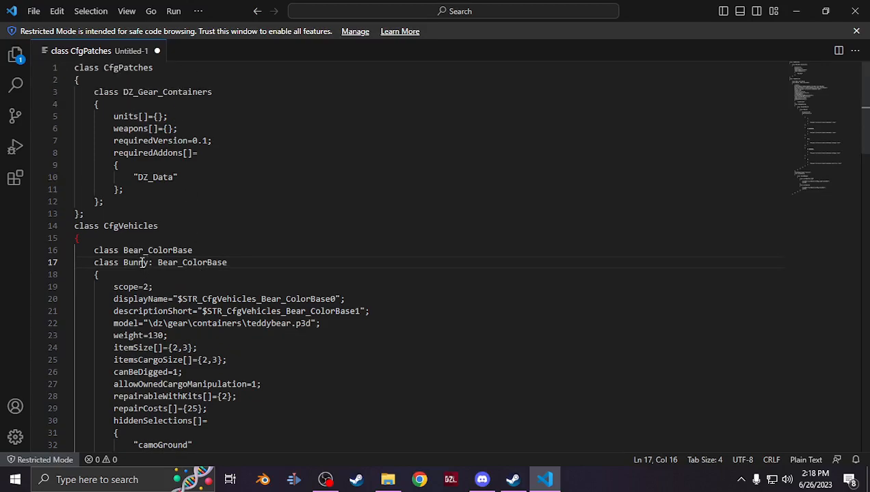
double_click(158, 92)
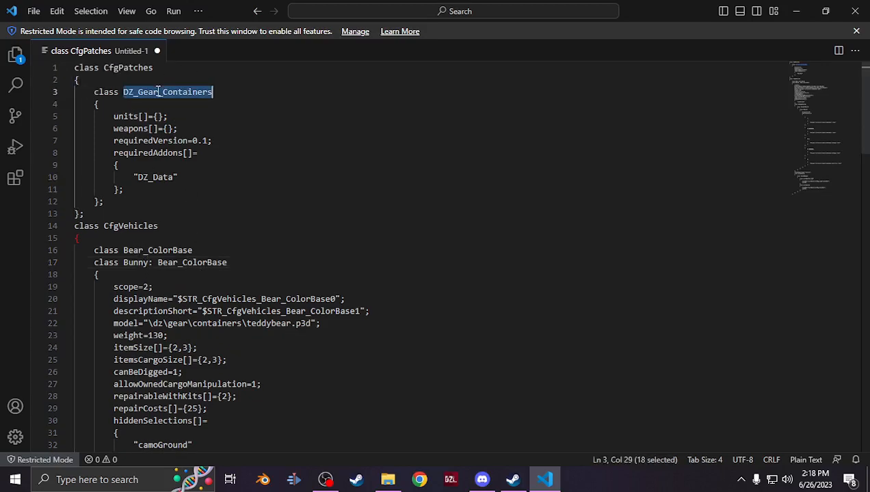
type("Cus")
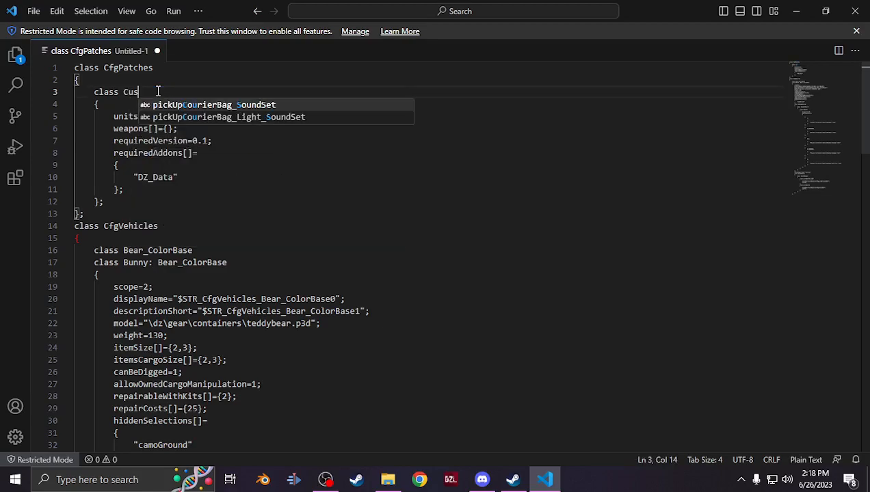
type("tom_Teddys")
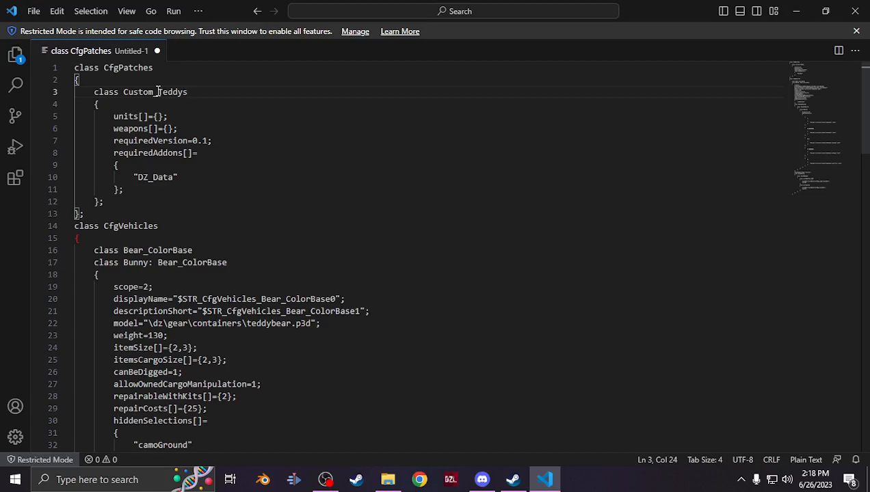
Set the Bunny class's displayName to "Bunny Plushie" and its descriptionShort to "whatever"
scroll(193, 206, "down", 2)
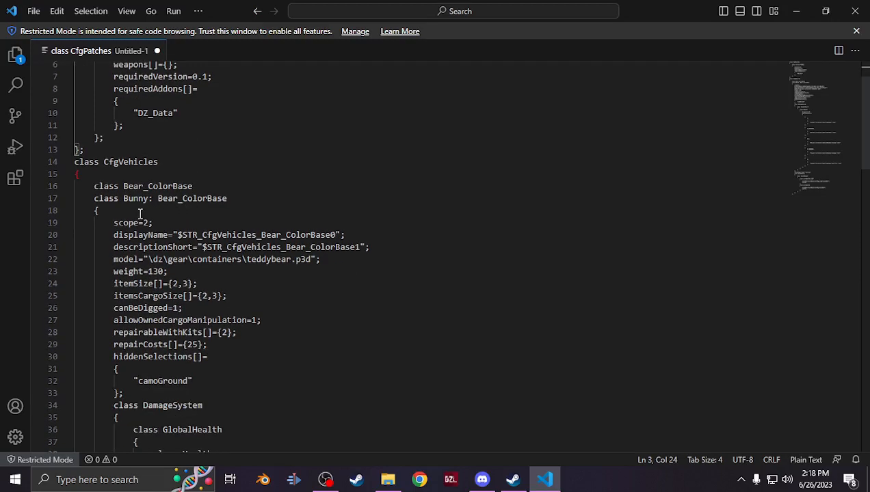
left_click_drag(336, 234, 178, 234)
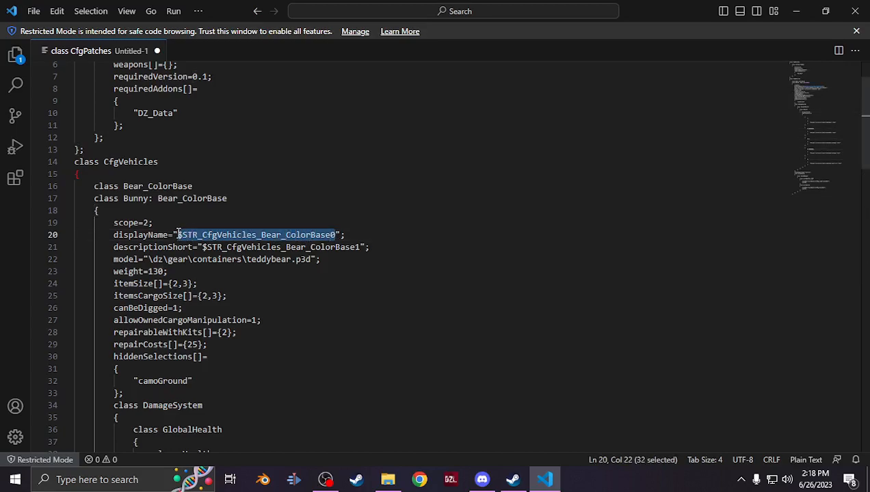
type("Bunny Plushie")
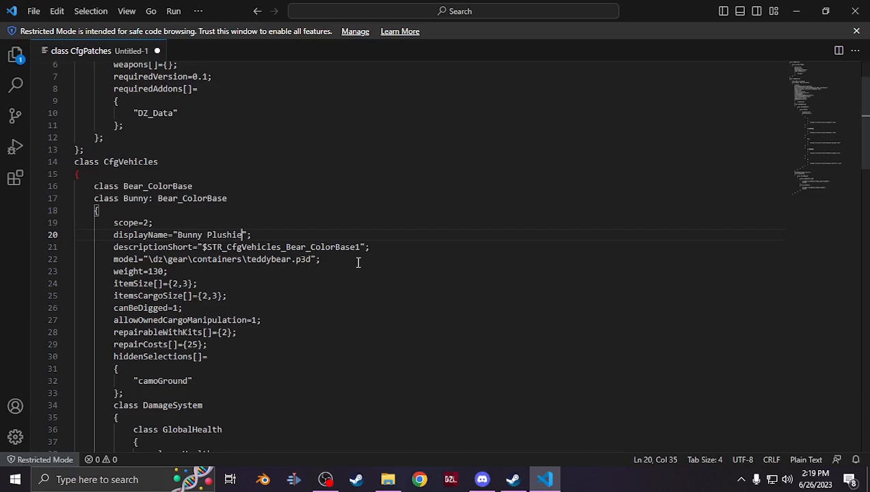
left_click_drag(360, 247, 202, 247)
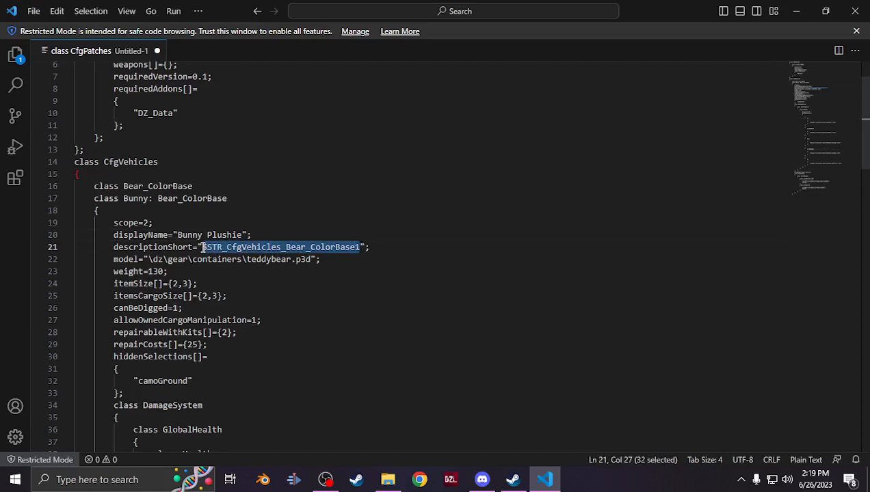
type("whatever")
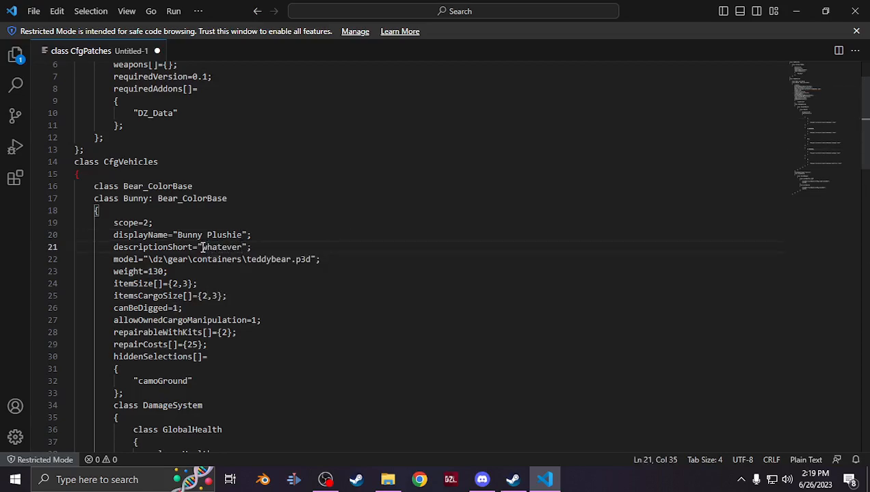
Copy the sample_teddybear\data\bunny\data folder path and paste it into the model path in place of dz\gear\containers
left_click(387, 479)
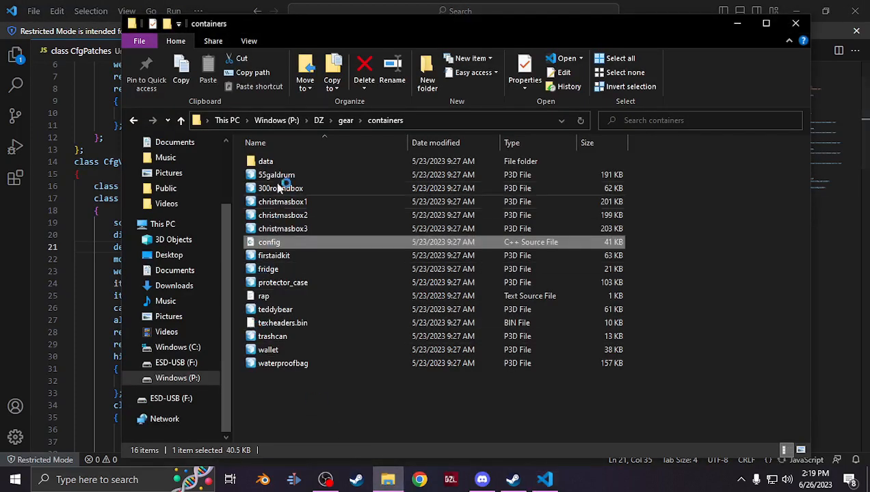
left_click(199, 378)
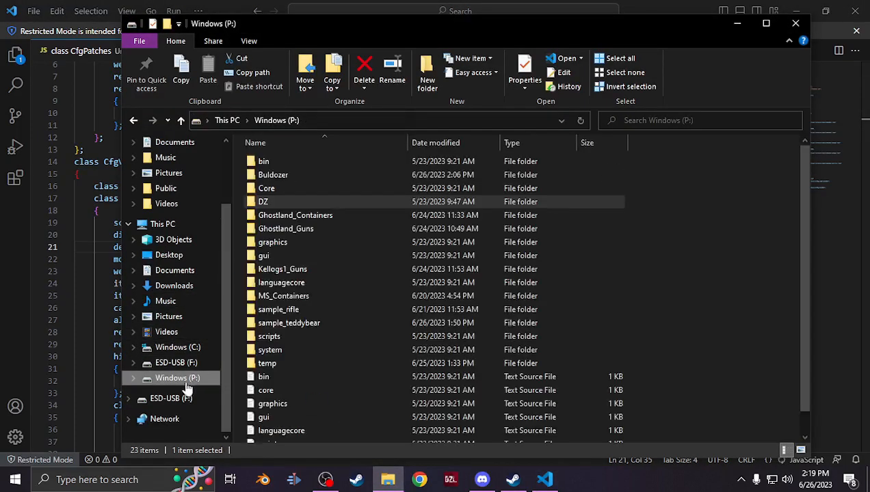
double_click(295, 324)
double_click(266, 165)
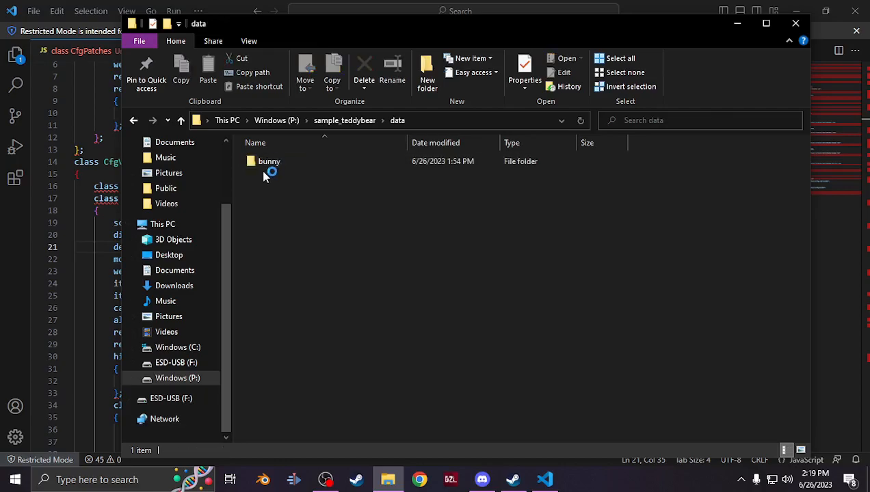
double_click(283, 167)
double_click(326, 172)
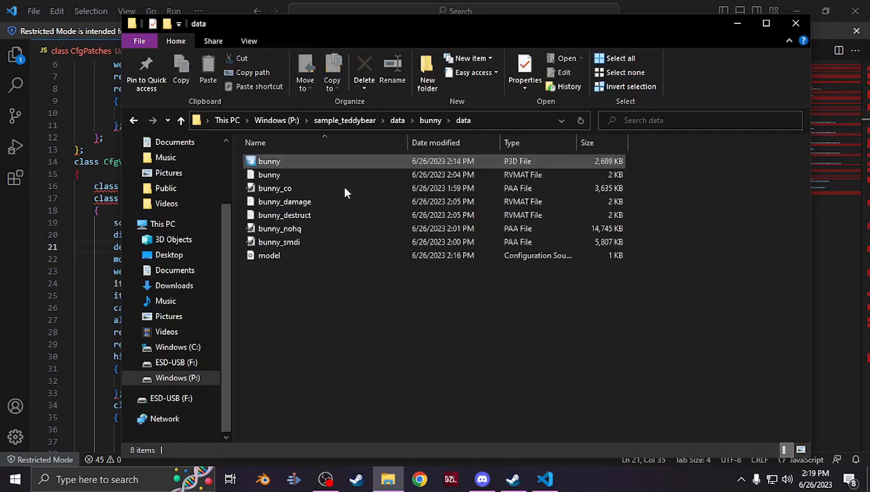
left_click(487, 121)
left_click(338, 122)
left_click_drag(338, 121, 214, 122)
key("ctrl+c")
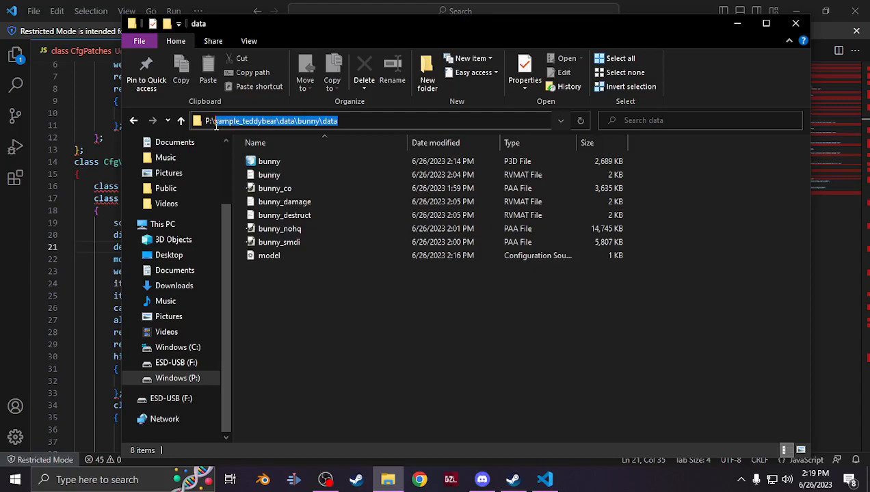
left_click(230, 10)
left_click_drag(242, 259, 150, 261)
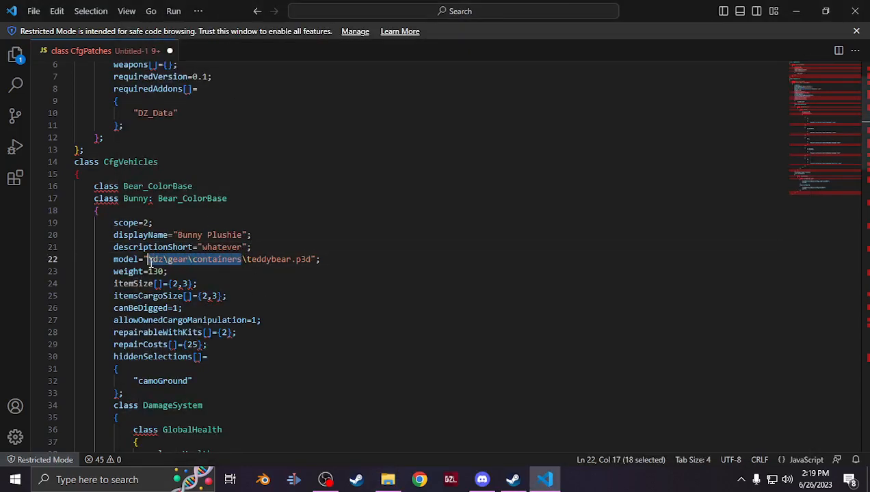
key("ctrl+v")
Copy the bunny P3D file's name and replace teddybear in the model path with it
left_click(387, 480)
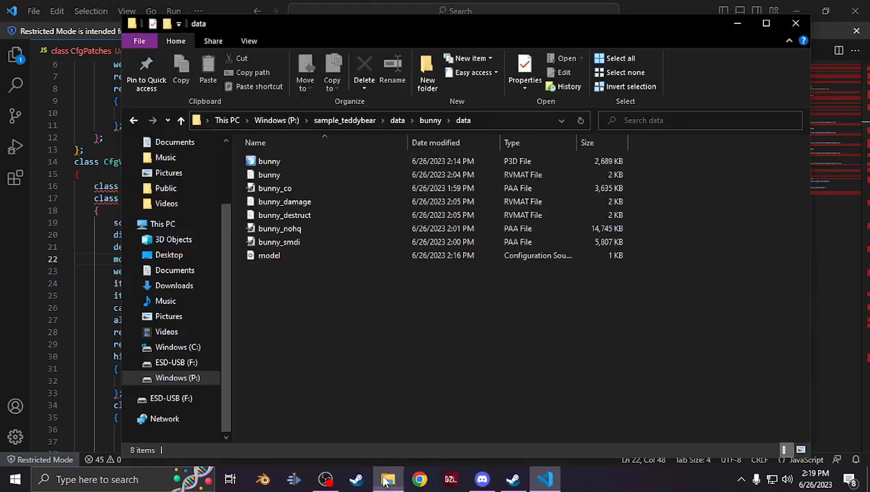
right_click(303, 162)
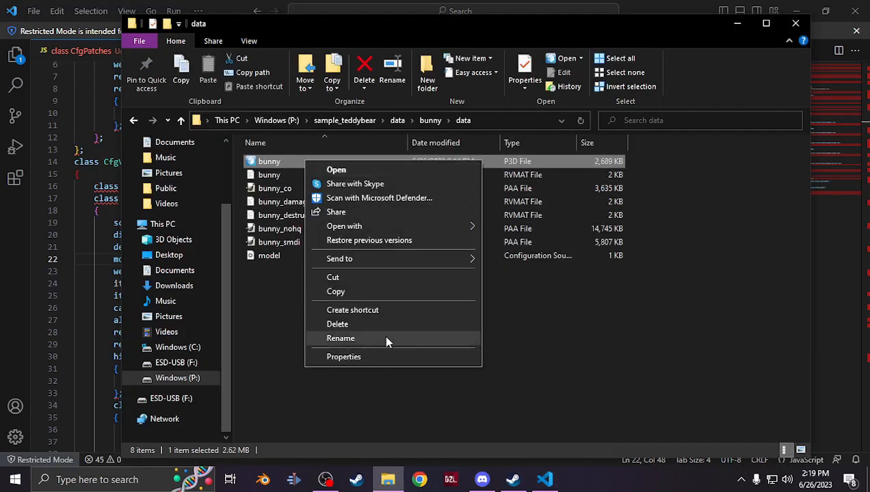
left_click(340, 338)
key("ctrl+c")
key("Escape")
left_click(36, 223)
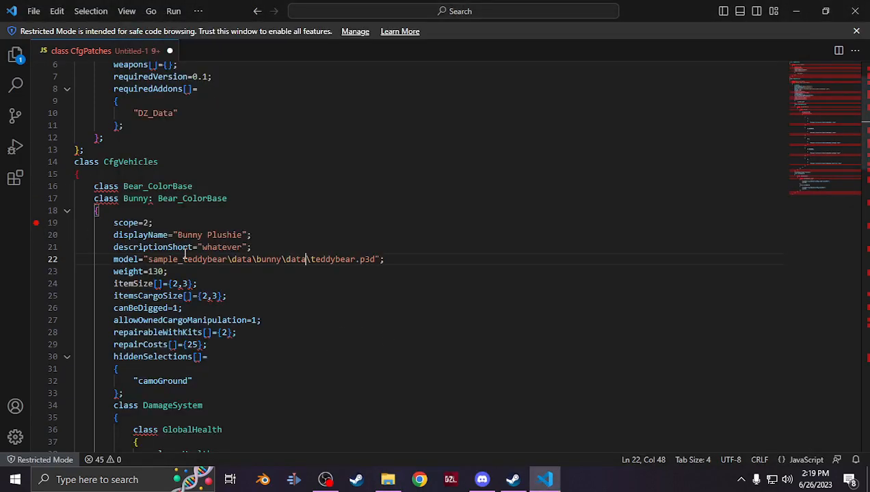
double_click(333, 259)
key("ctrl+v")
scroll(183, 225, "down", 1)
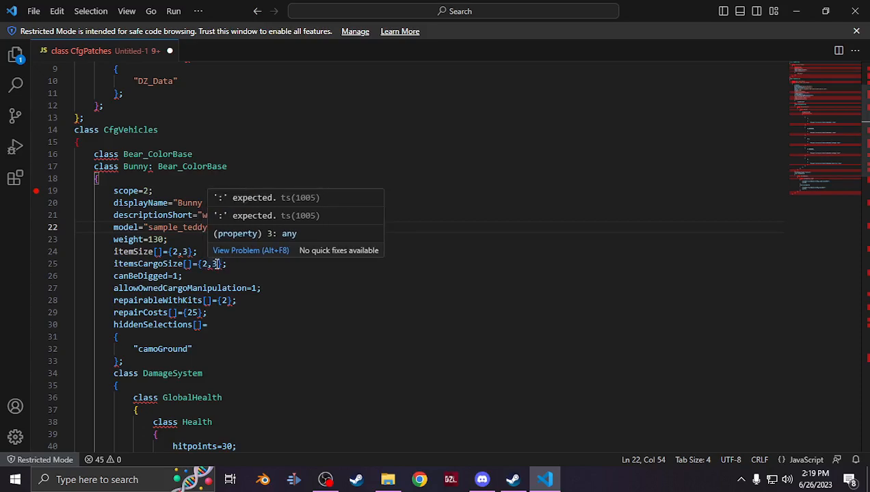
left_click(224, 264)
left_click_drag(224, 264, 90, 255)
left_click(202, 251)
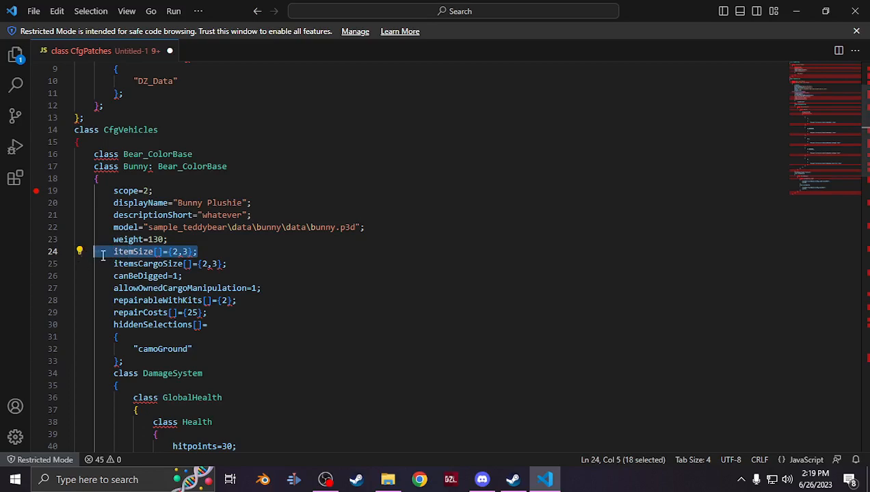
left_click(167, 239)
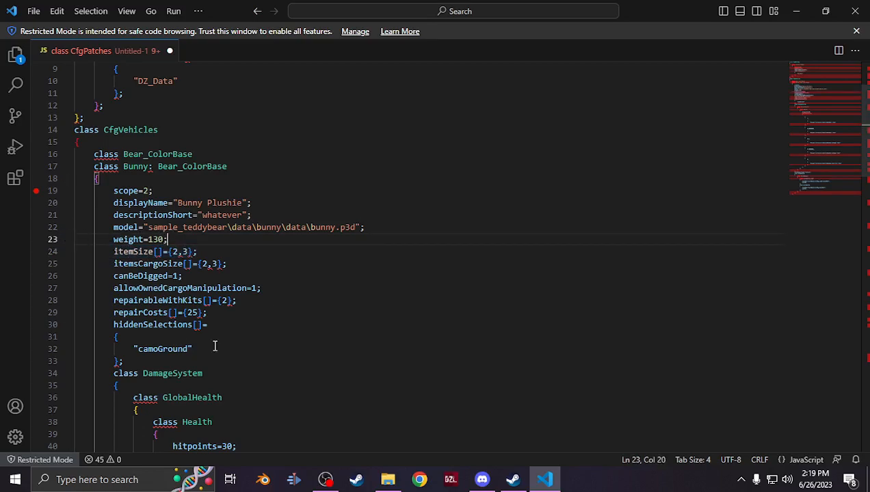
Set the Health class's hitpoints value to 80
scroll(218, 316, "down", 2)
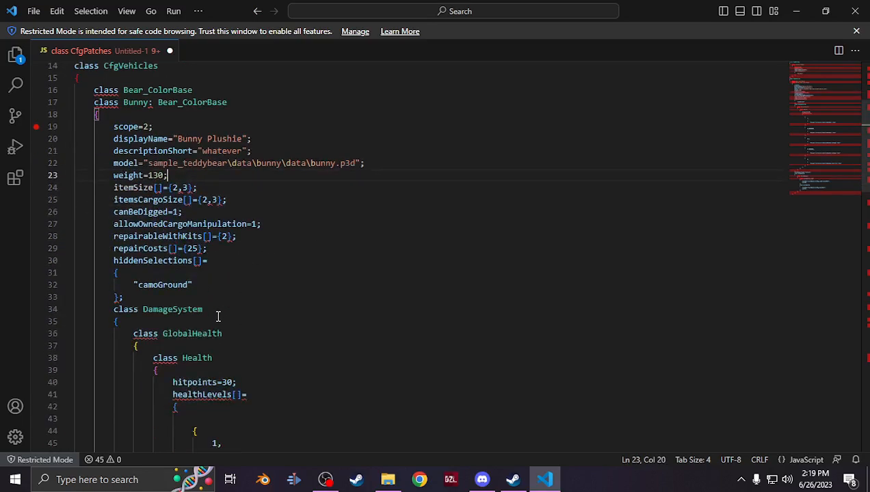
scroll(217, 316, "down", 5)
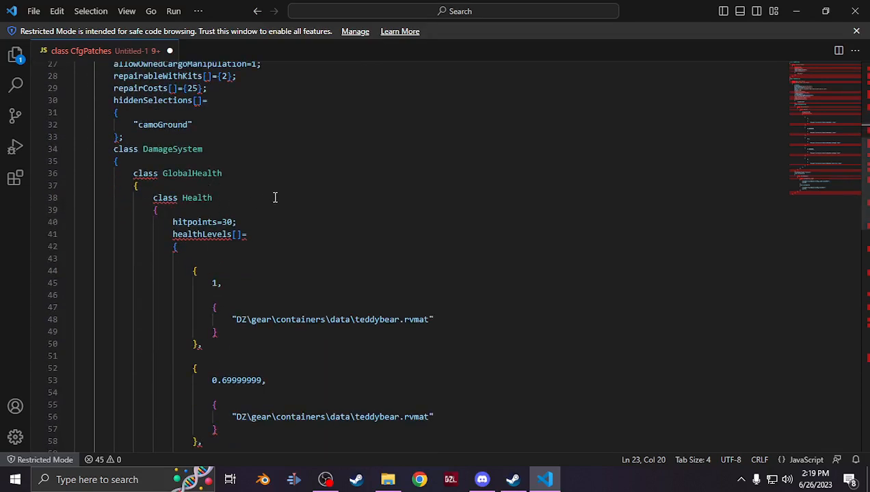
scroll(310, 236, "down", 2)
scroll(310, 236, "up", 1)
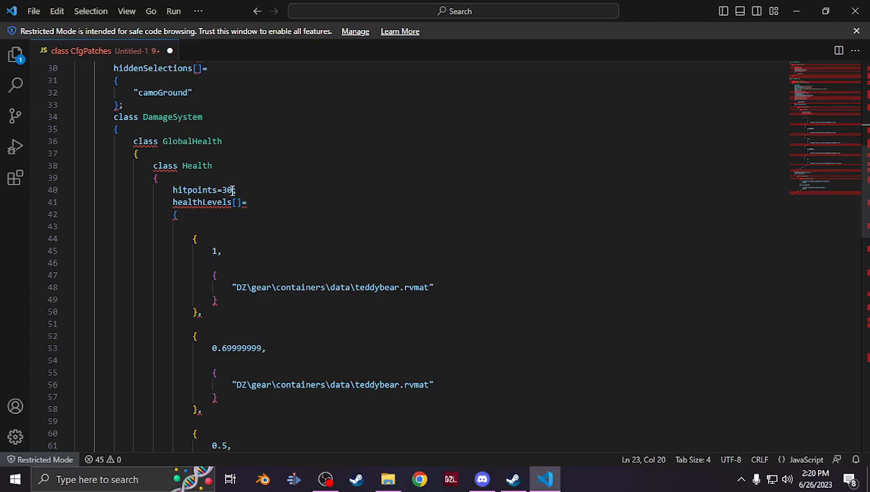
left_click_drag(232, 190, 221, 190)
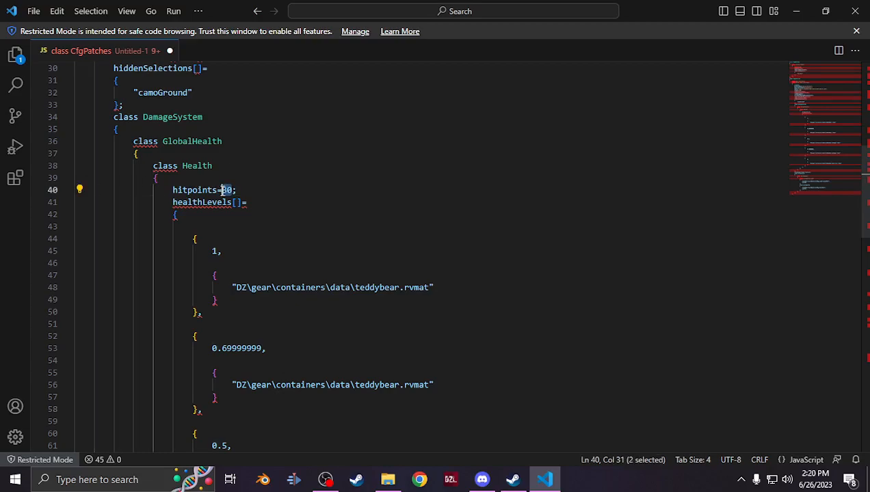
type("50")
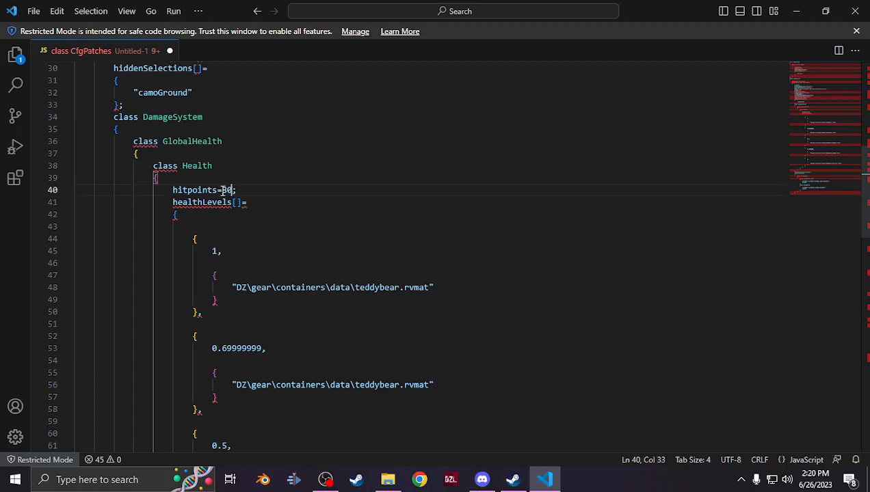
Copy the sample_teddybear\data\bunny\data folder path from the file explorer's address bar
scroll(383, 221, "down", 1)
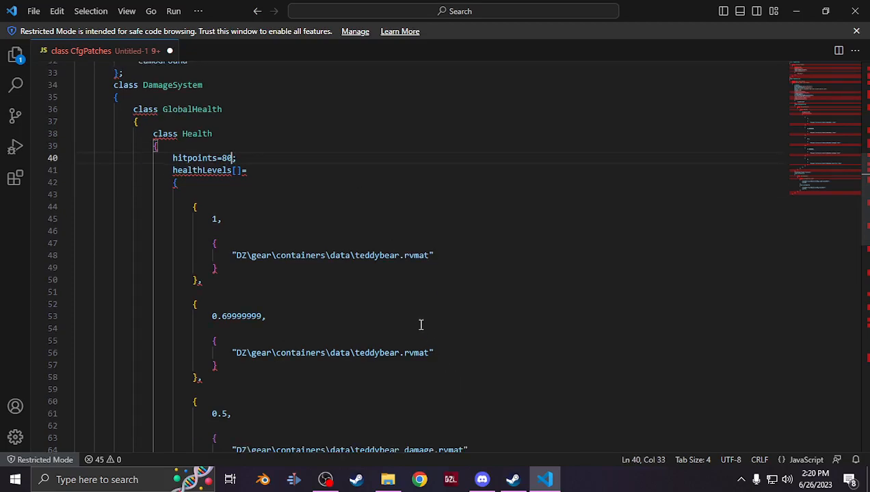
scroll(374, 310, "down", 1)
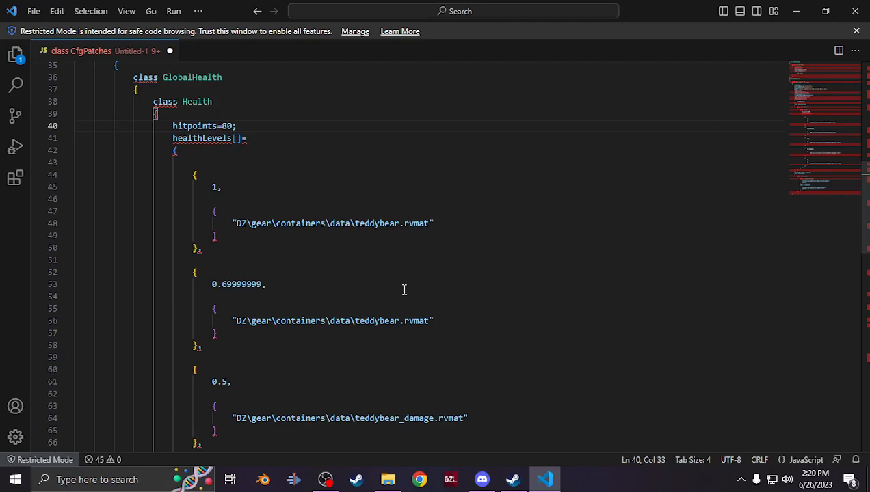
left_click(388, 479)
left_click(345, 121)
left_click_drag(344, 120, 216, 111)
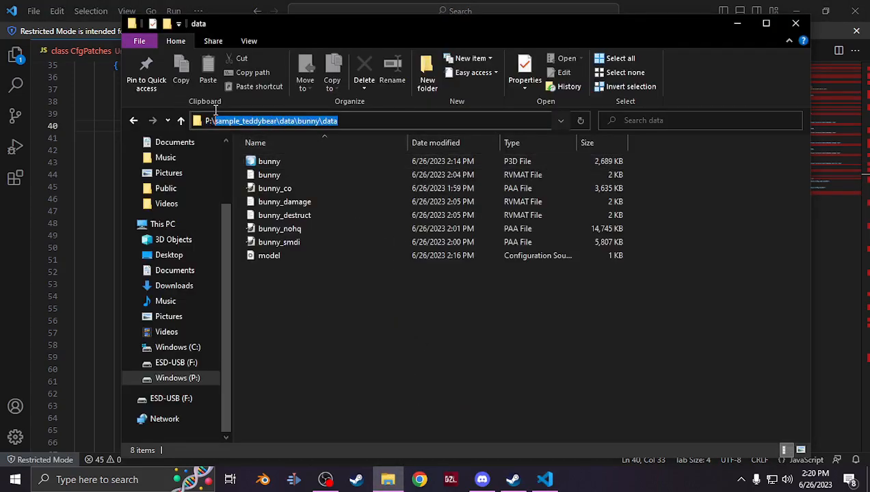
left_click(229, 14)
Replace all occurrences of DZ\gear\containers\data in the rvmat paths with the copied bunny data path
left_click(349, 223)
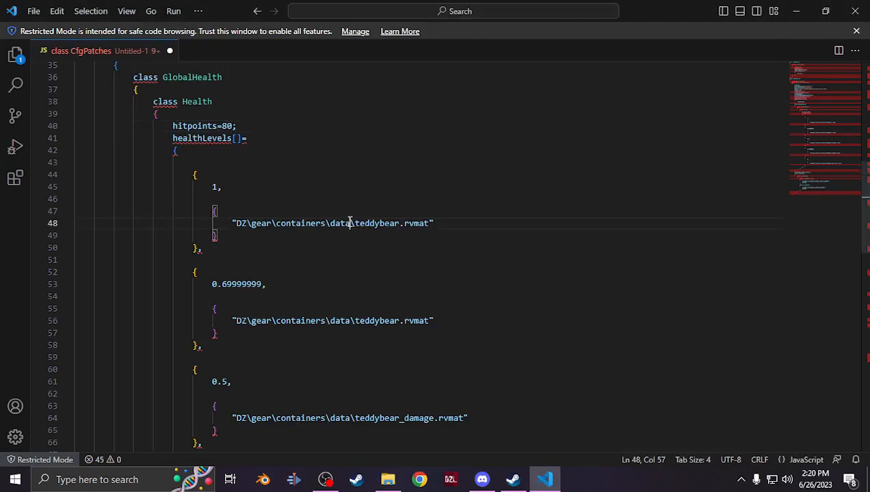
left_click_drag(346, 223, 237, 223)
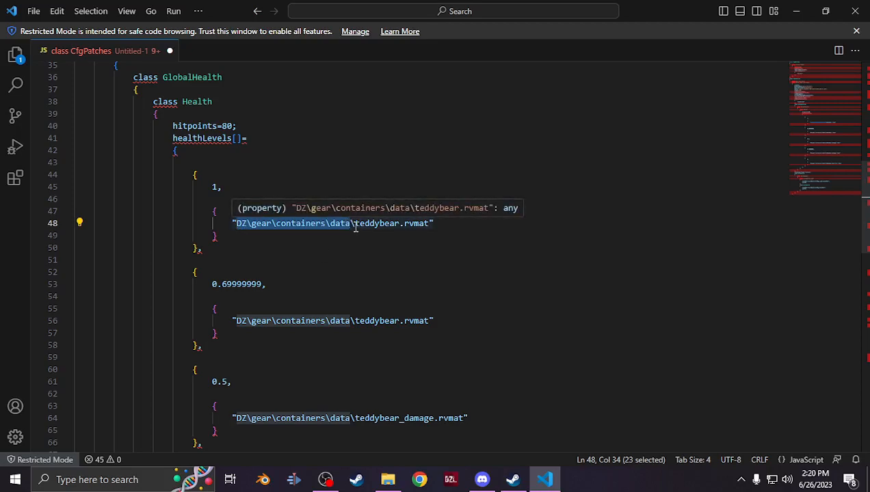
left_click(58, 12)
left_click(77, 144)
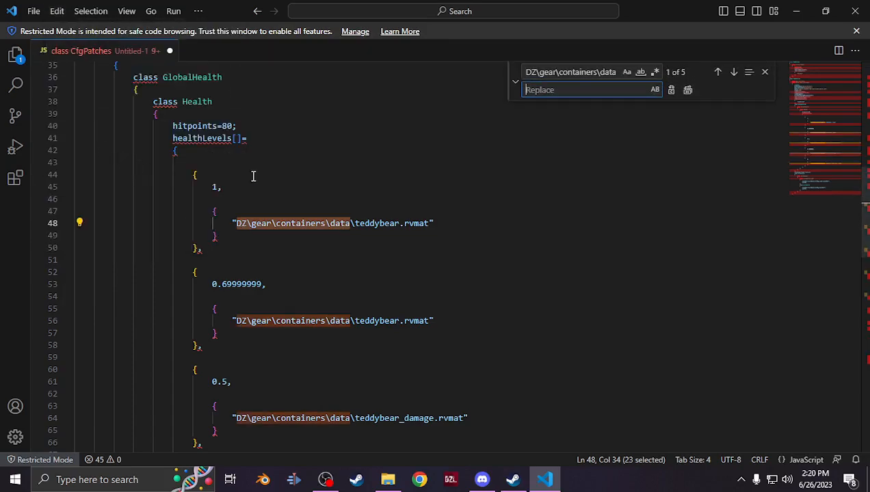
key("ctrl+v")
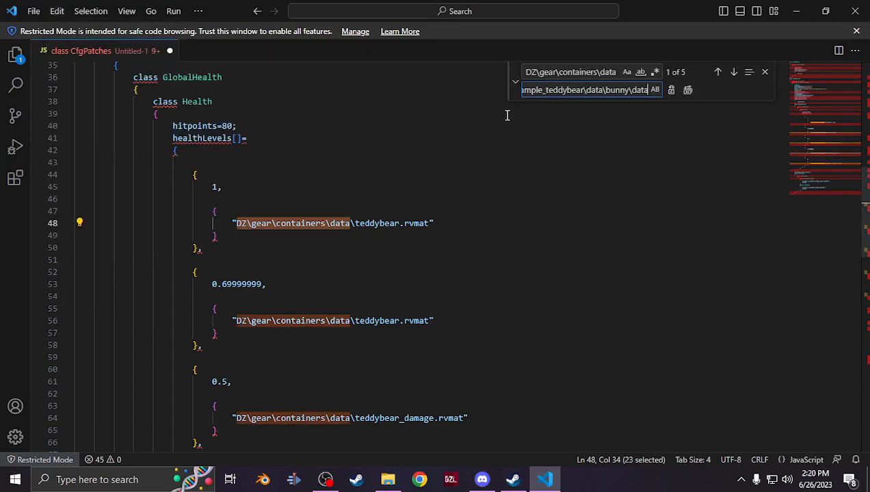
left_click(688, 90)
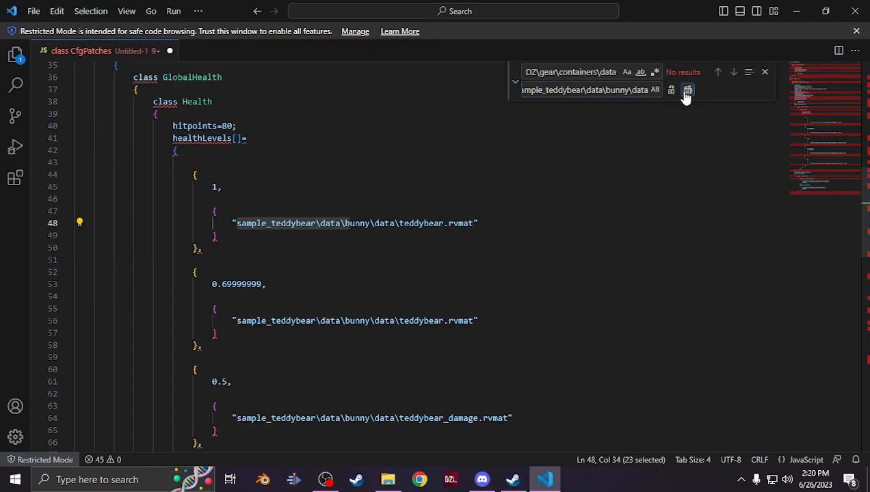
left_click(765, 72)
Copy the bunny RVMAT file's name and replace teddybear with it in the first two health-level rvmat paths
scroll(341, 274, "down", 1)
scroll(341, 290, "down", 3)
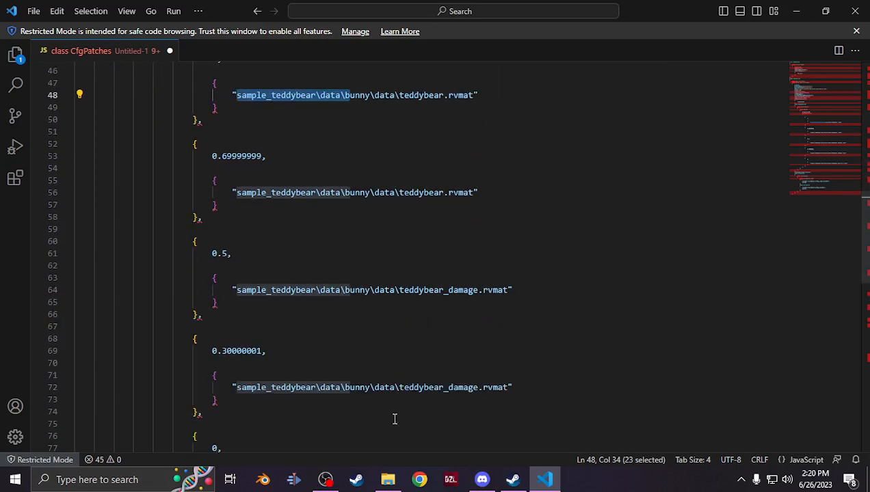
scroll(402, 205, "up", 3)
left_click(541, 248)
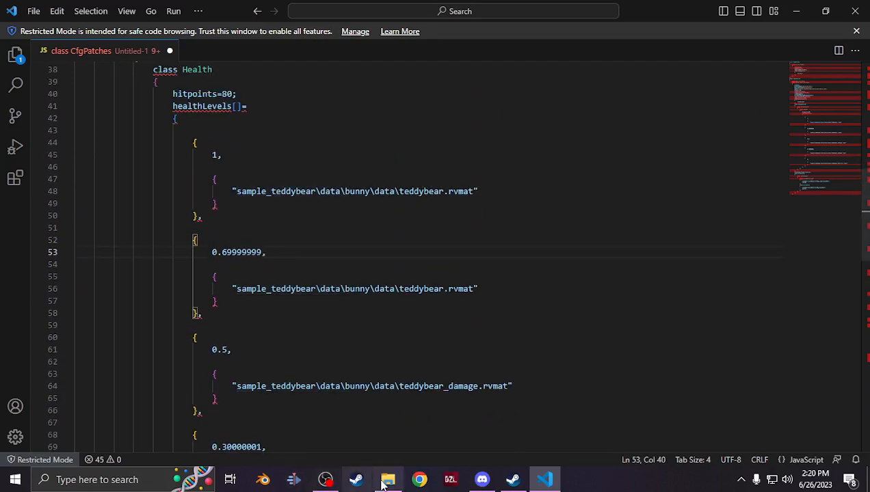
left_click(387, 480)
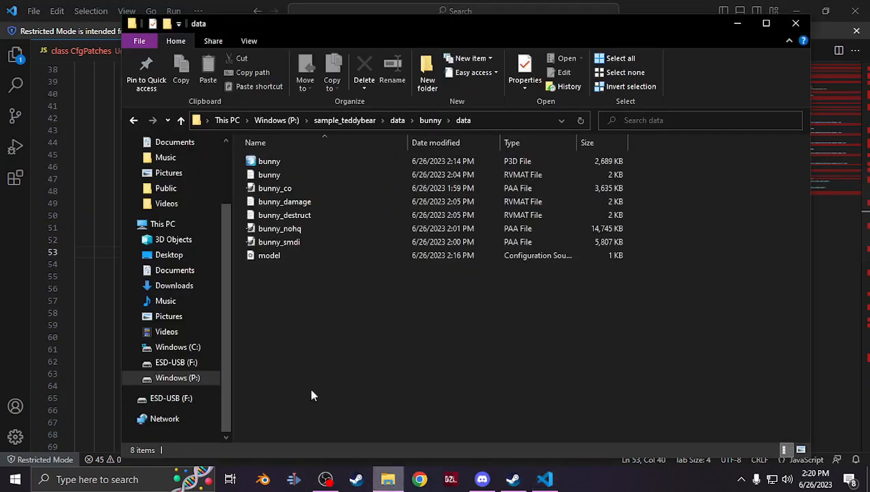
right_click(291, 179)
left_click(340, 357)
key("ctrl+c")
left_click(342, 357)
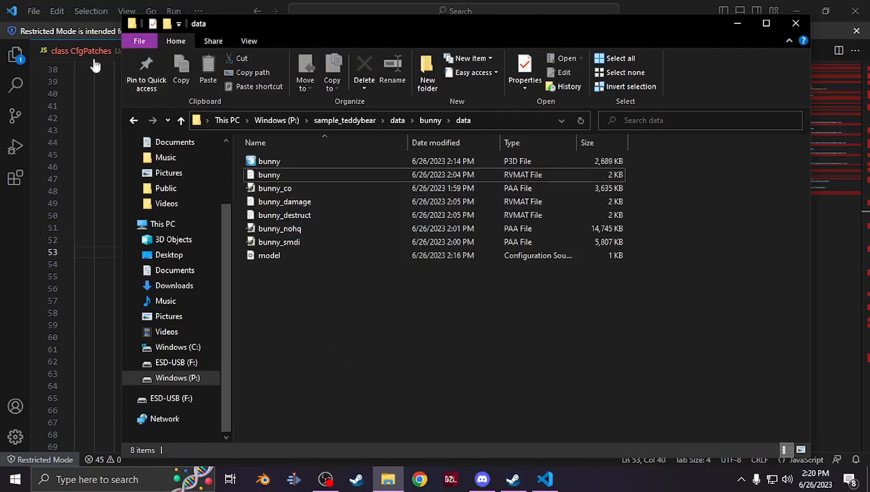
left_click(48, 279)
double_click(419, 191)
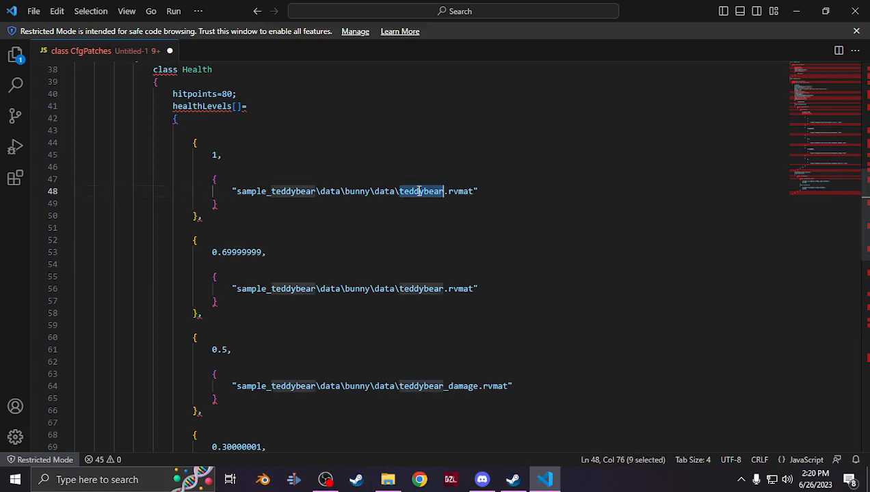
key("ctrl+v")
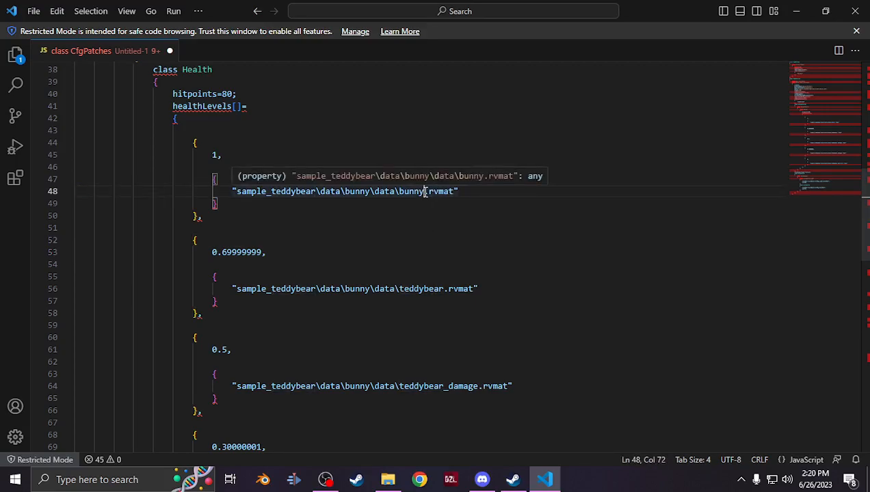
double_click(417, 289)
key("ctrl+v")
Replace teddybear with bunny in the two damage rvmat paths and the destruct rvmat path
scroll(491, 329, "down", 3)
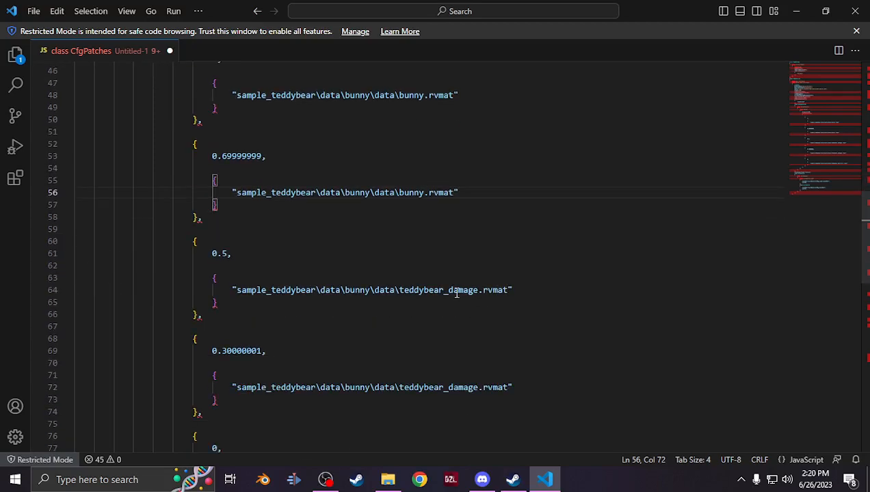
scroll(436, 293, "down", 1)
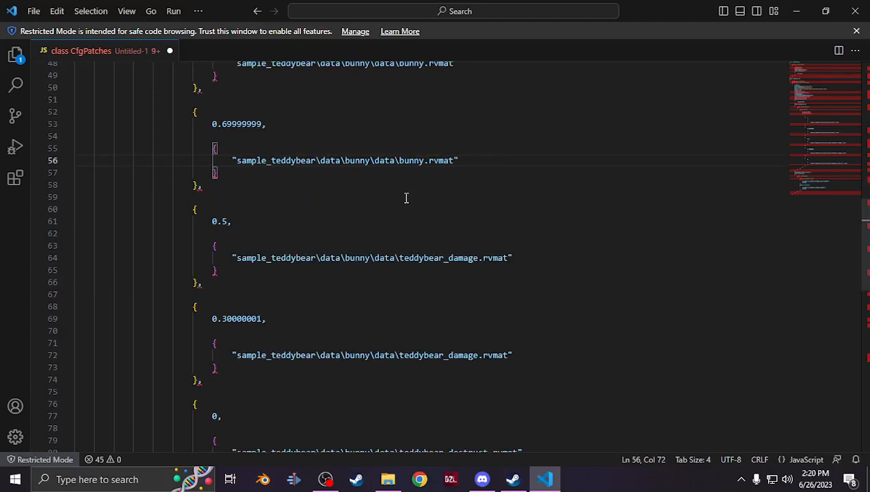
left_click_drag(444, 258, 401, 253)
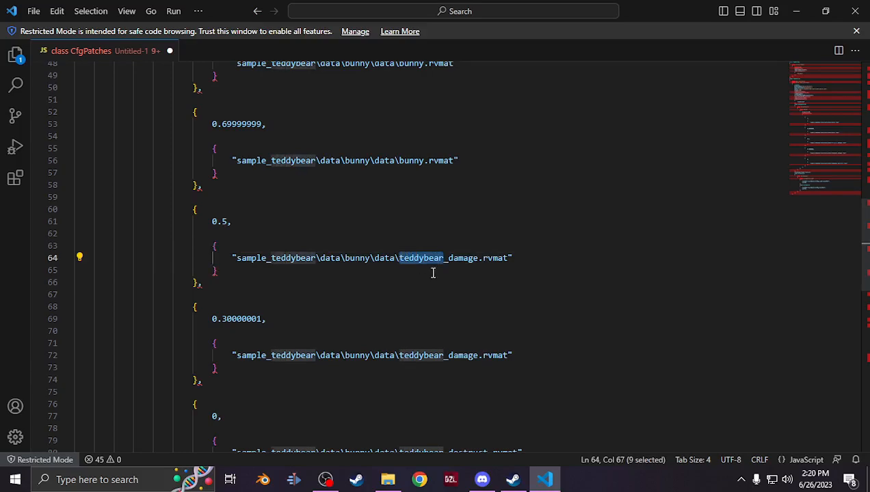
type("bunny")
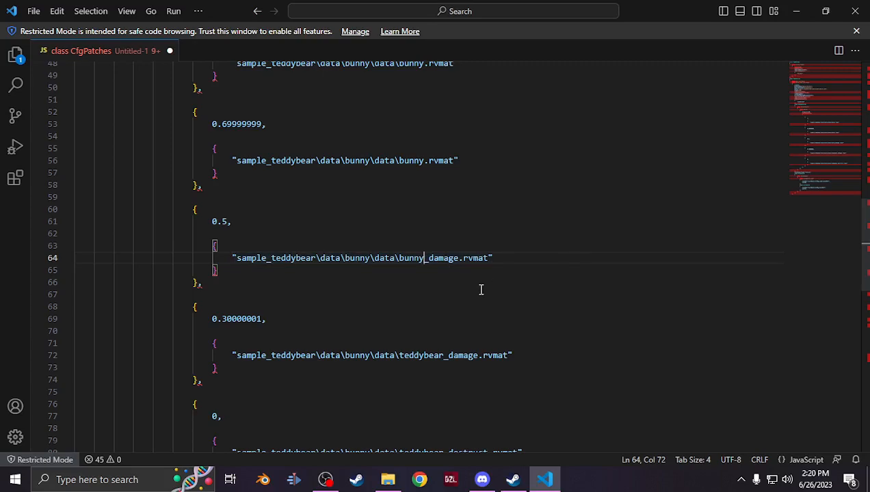
scroll(451, 291, "down", 1)
left_click(443, 323)
left_click_drag(443, 323, 399, 323)
type("bunny")
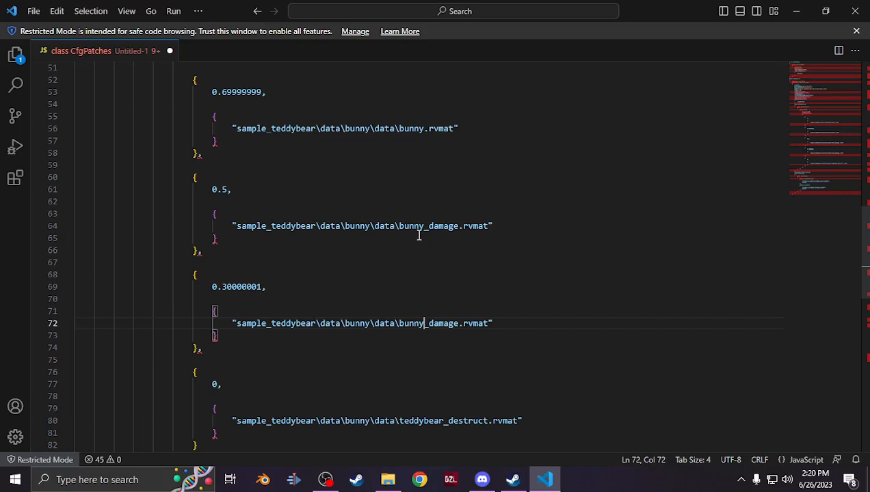
scroll(413, 318, "down", 3)
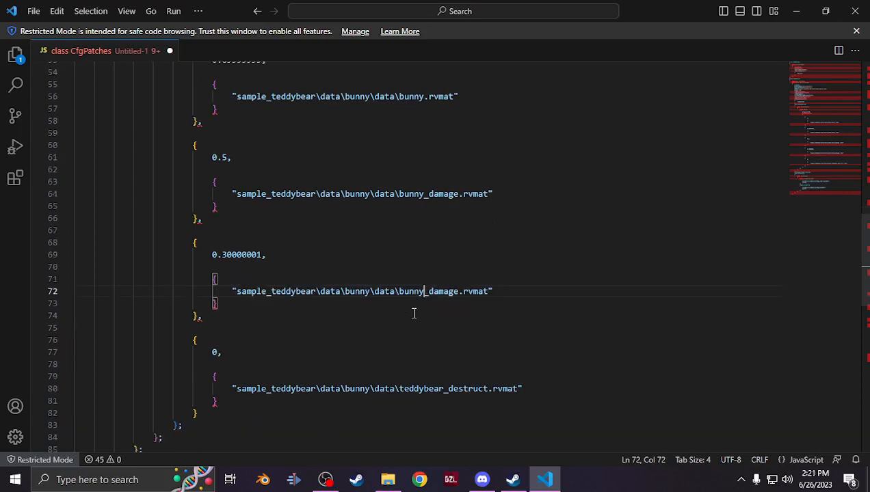
left_click_drag(445, 325, 400, 325)
type("bunny")
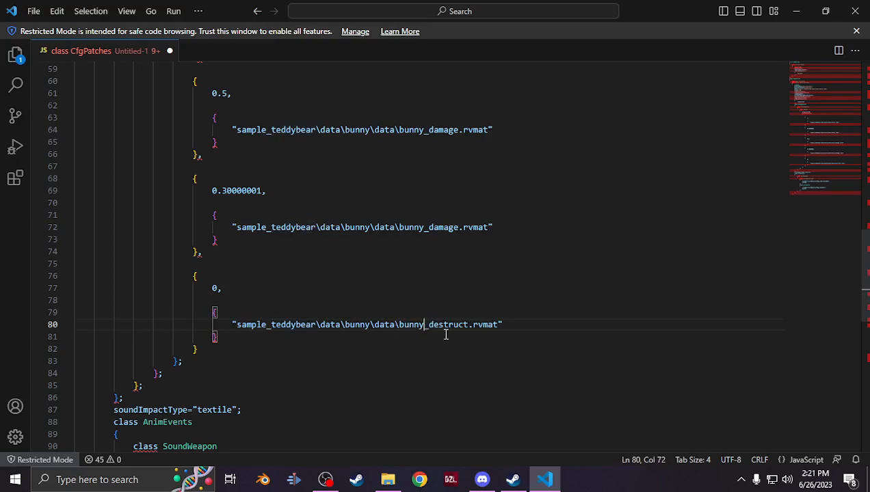
Add a closing brace on a new line at the end of the file
scroll(530, 323, "up", 5)
scroll(529, 321, "up", 3)
scroll(530, 321, "down", 10)
scroll(530, 321, "down", 4)
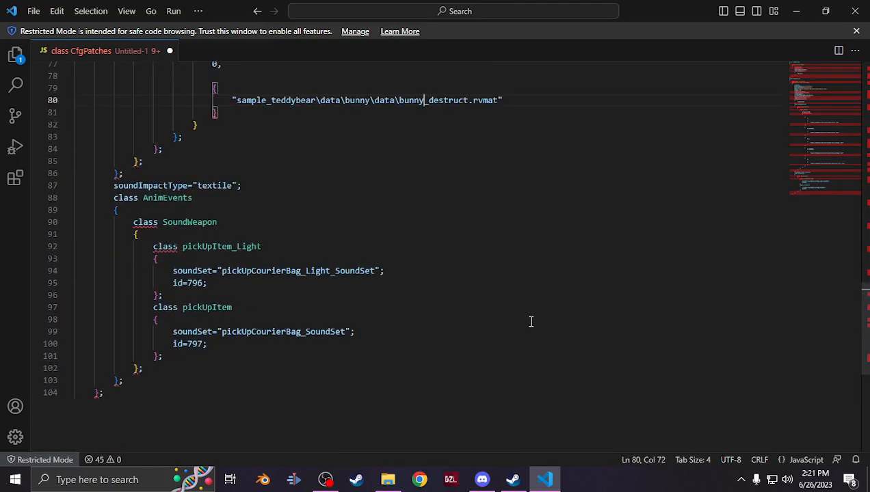
left_click(141, 358)
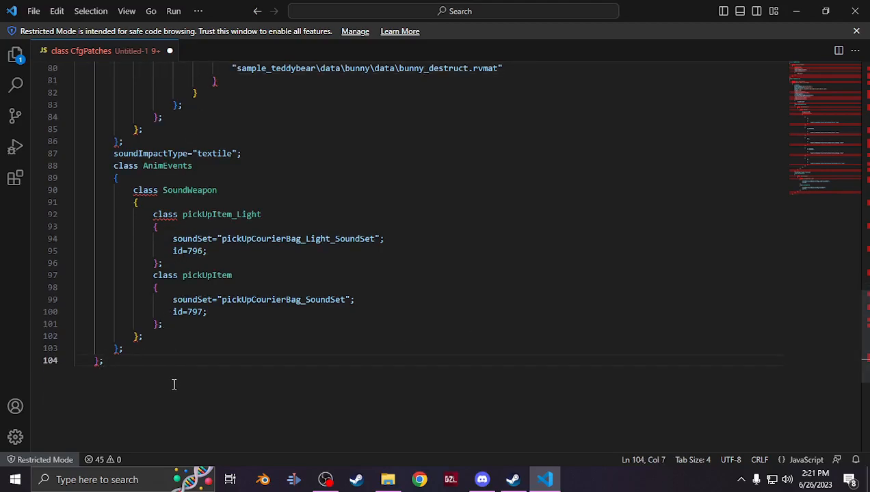
key("Return")
type("};")
Add a semicolon after the class Bear_ColorBase declaration
scroll(166, 382, "up", 20)
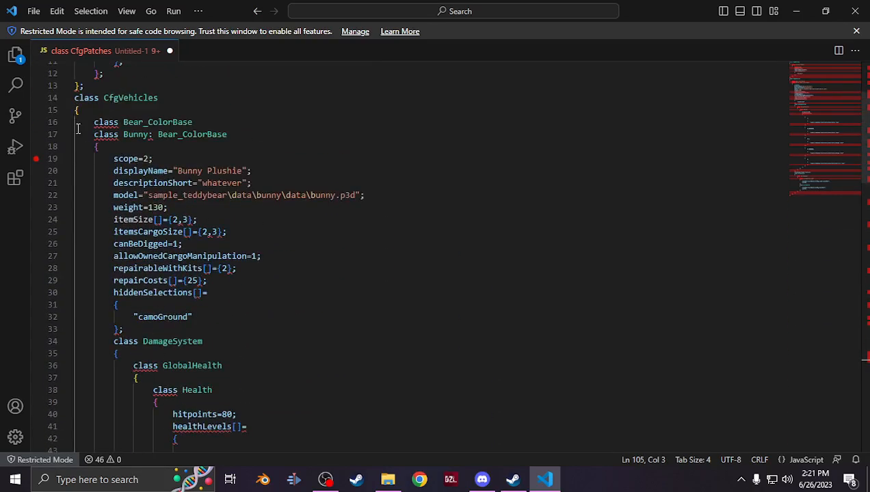
scroll(209, 284, "down", 4)
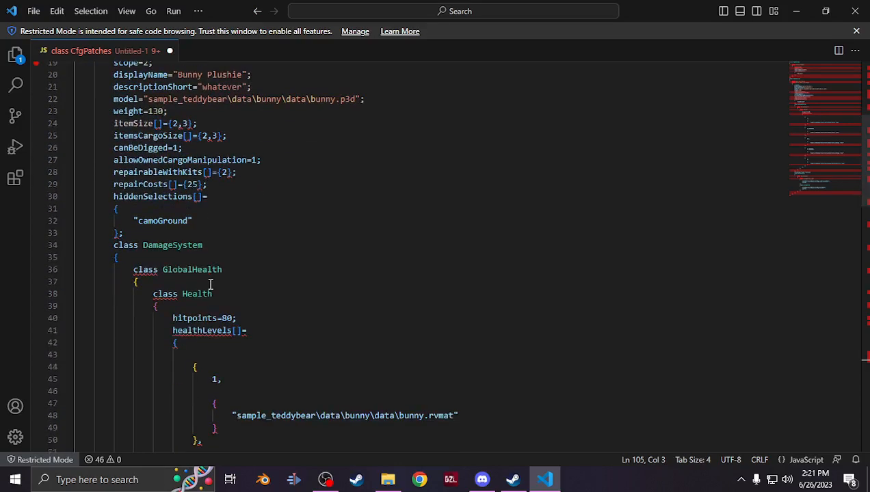
scroll(210, 284, "up", 6)
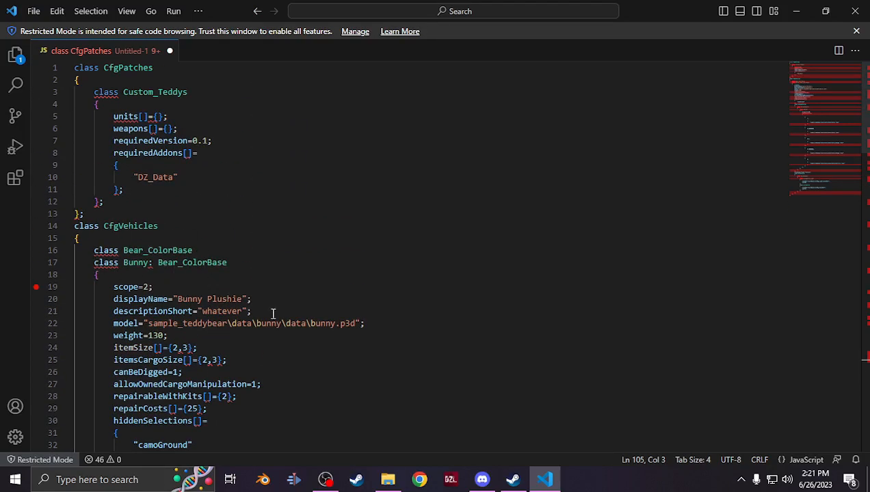
scroll(231, 394, "down", 1)
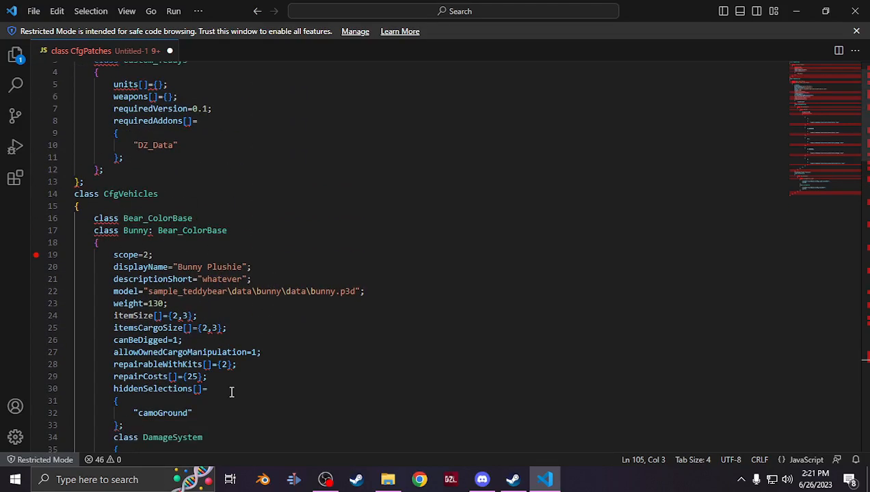
left_click(206, 221)
type(";")
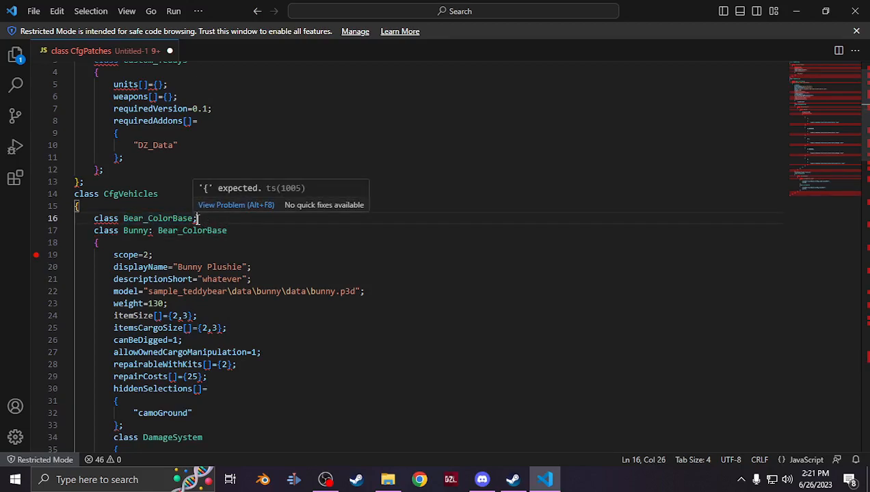
Save the file as config in C++ format inside the sample_teddybear\data\bunny folder on drive P:
scroll(229, 280, "down", 3)
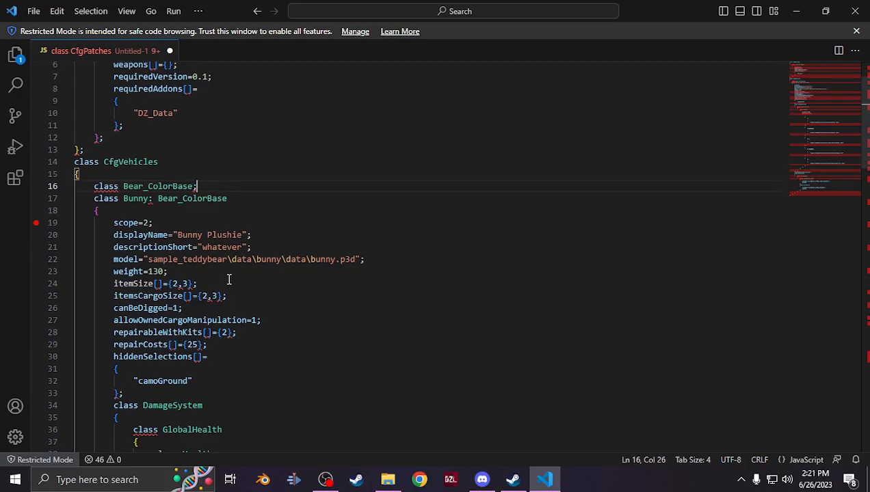
scroll(229, 279, "down", 10)
scroll(229, 278, "up", 13)
left_click(34, 11)
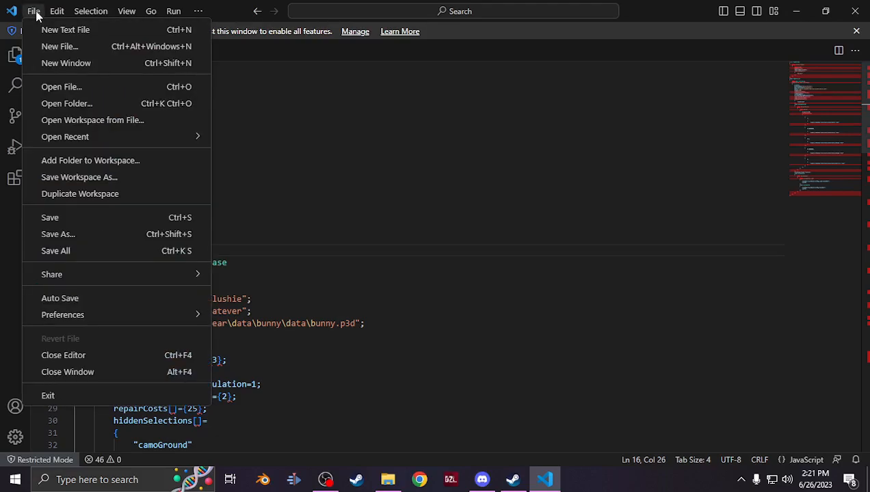
left_click(58, 234)
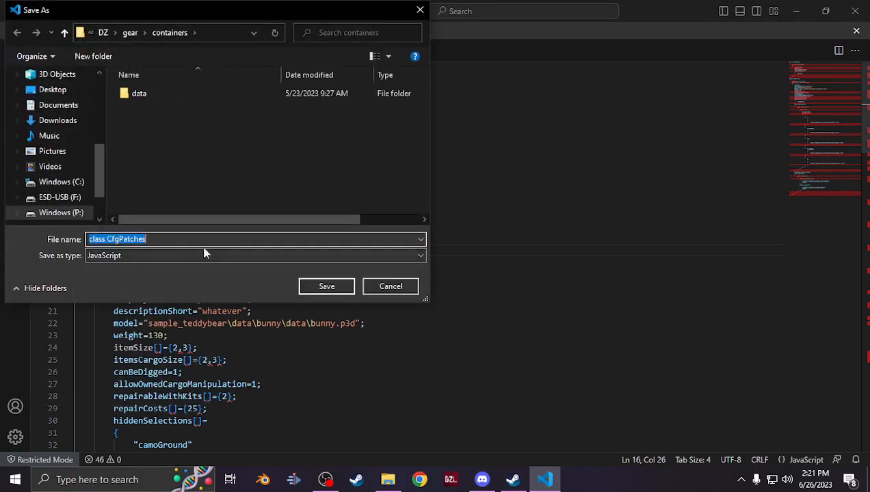
left_click(85, 213)
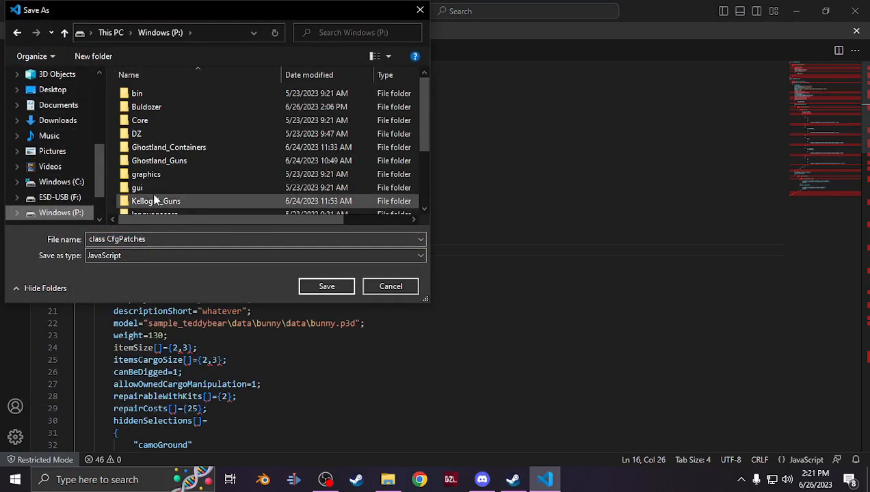
scroll(184, 202, "down", 2)
double_click(179, 168)
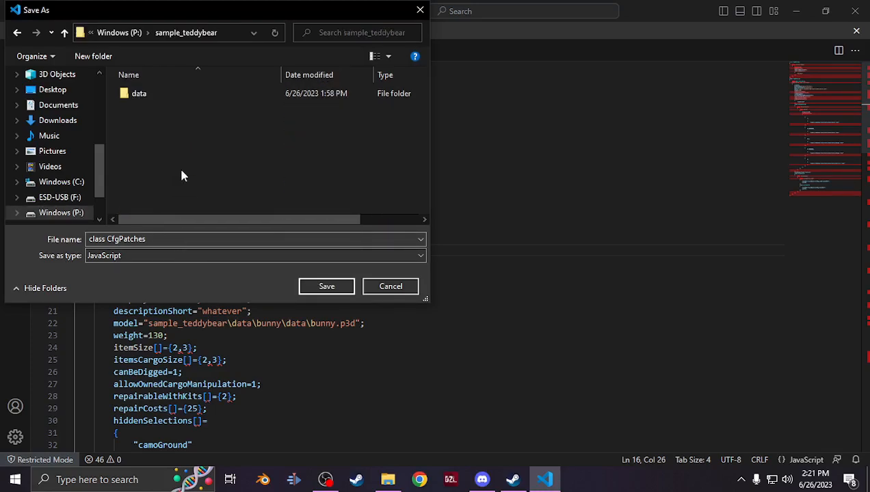
double_click(166, 94)
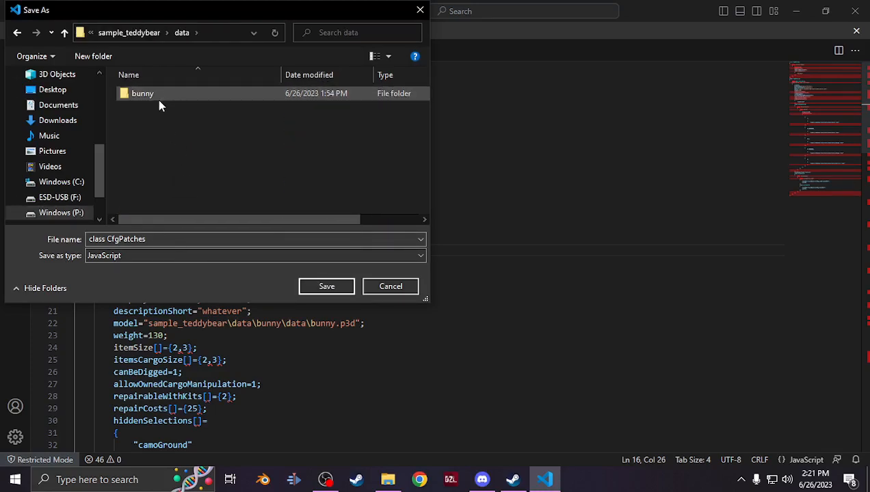
double_click(159, 100)
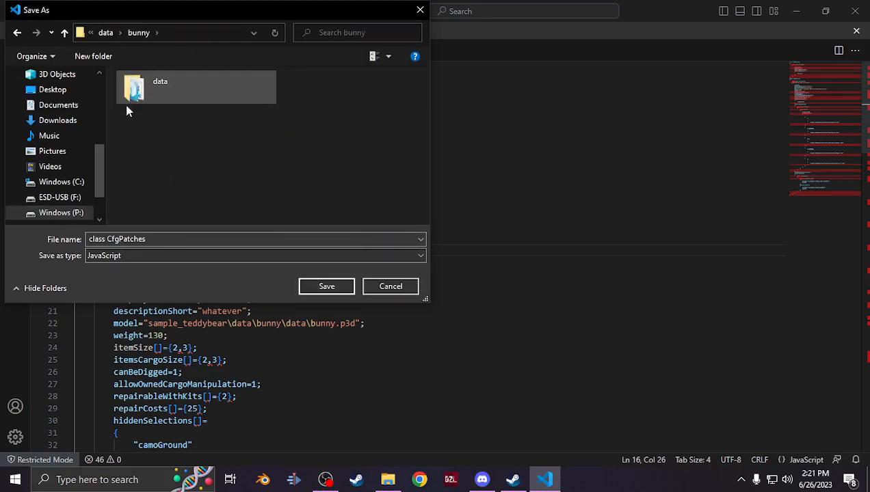
left_click(135, 254)
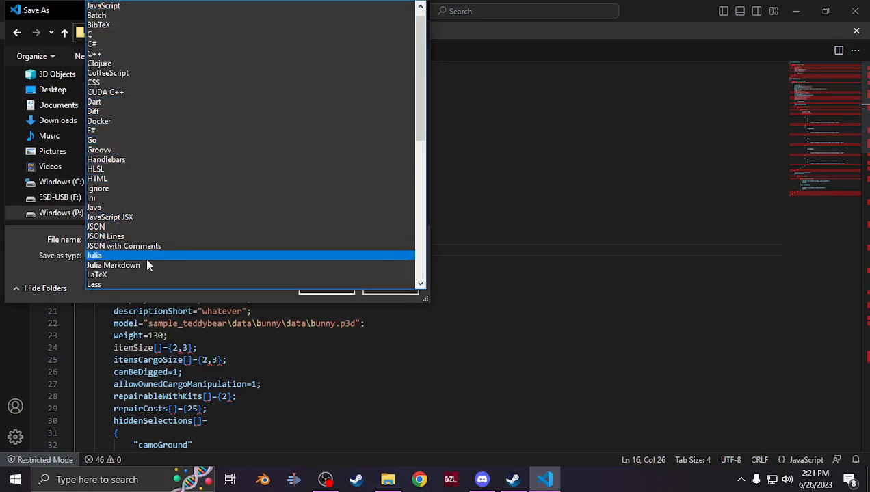
left_click(102, 53)
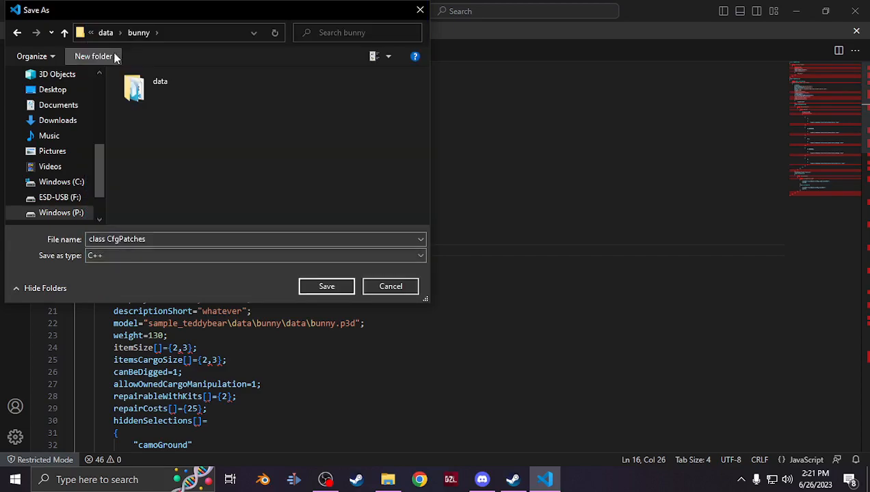
triple_click(151, 238)
type("config")
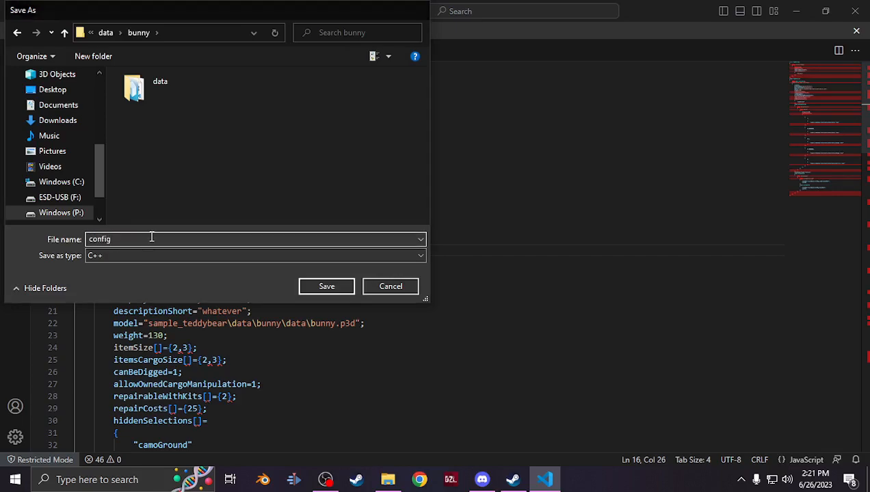
key("Return")
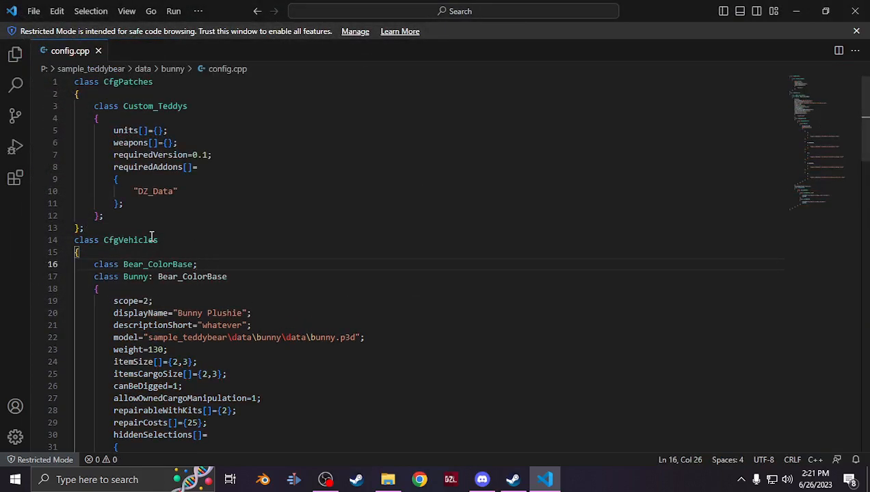
Close the editor and browse the sample_teddybear folders on drive P: in the file explorer
scroll(151, 238, "down", 12)
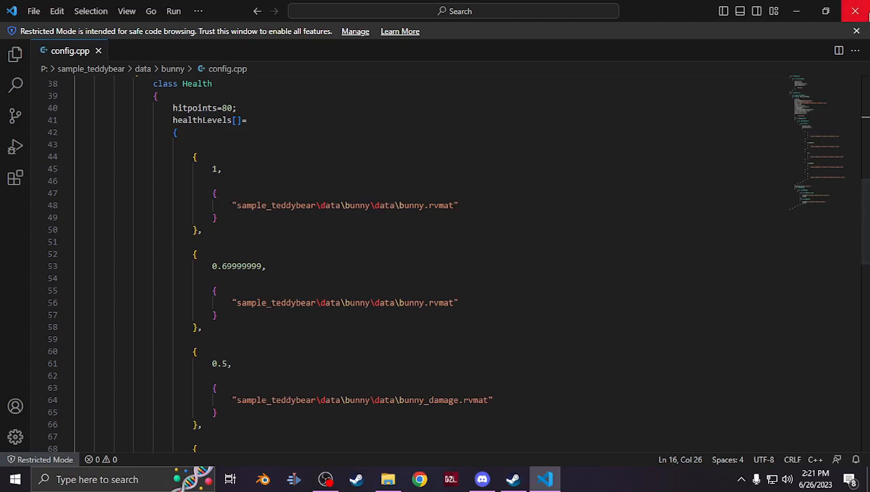
left_click(865, 10)
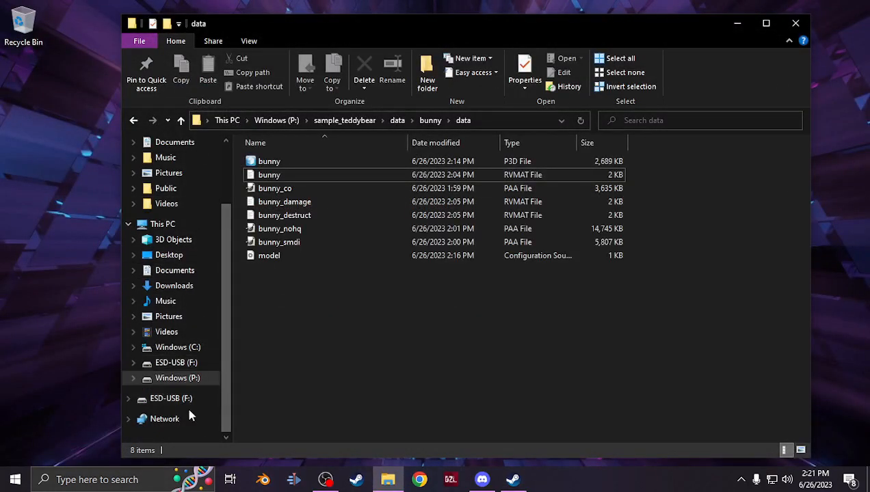
left_click(203, 385)
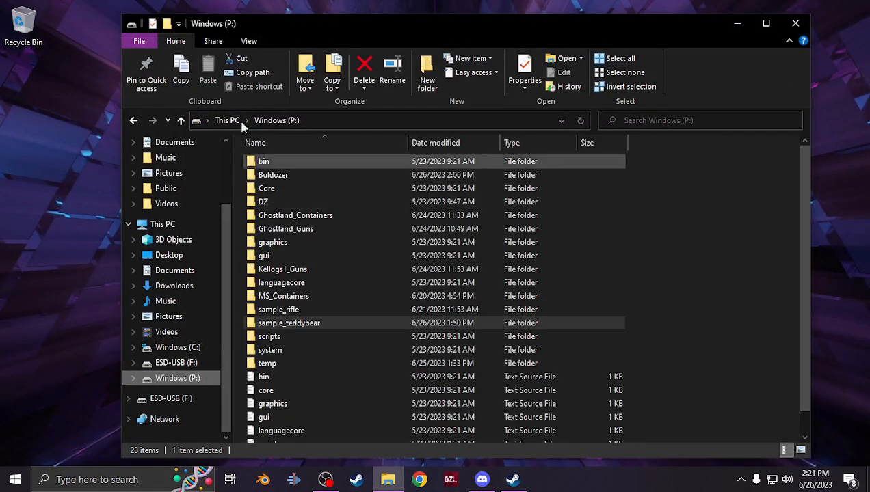
double_click(285, 325)
double_click(276, 164)
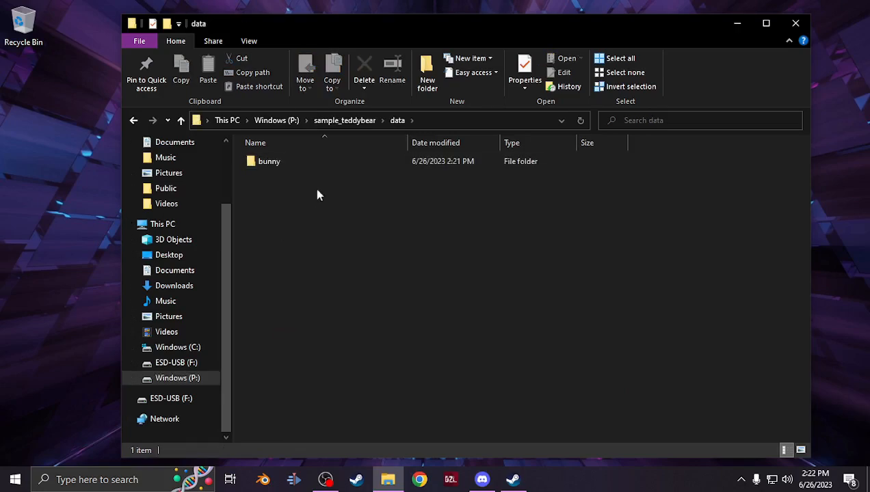
left_click(180, 120)
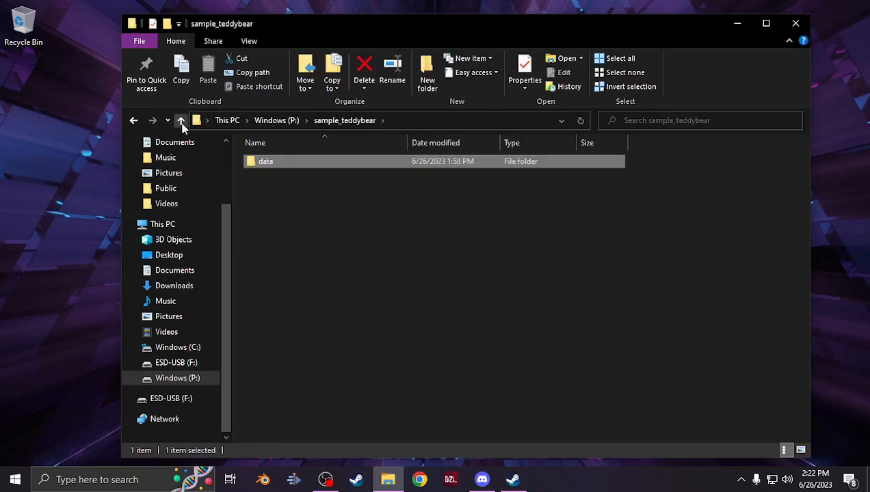
left_click(180, 121)
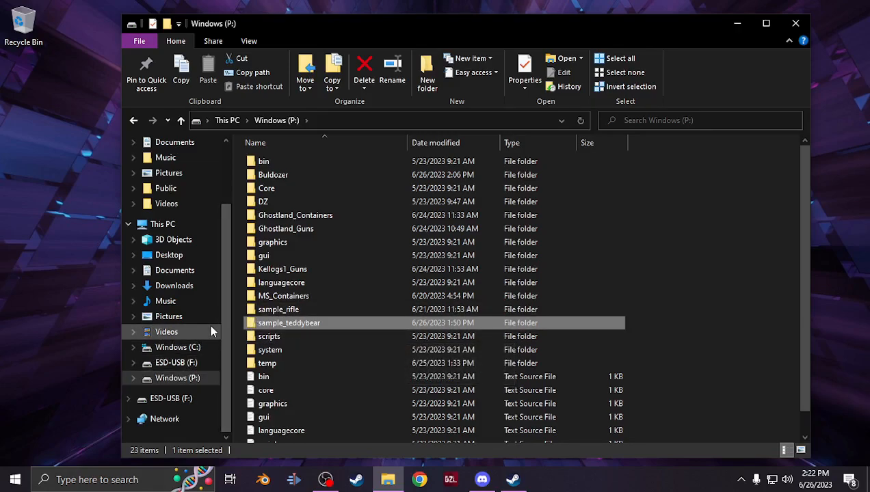
Copy the config file from the WW2_Stuff folder on the ESD-USB (F:) drive into the sample_teddybear folder
double_click(283, 216)
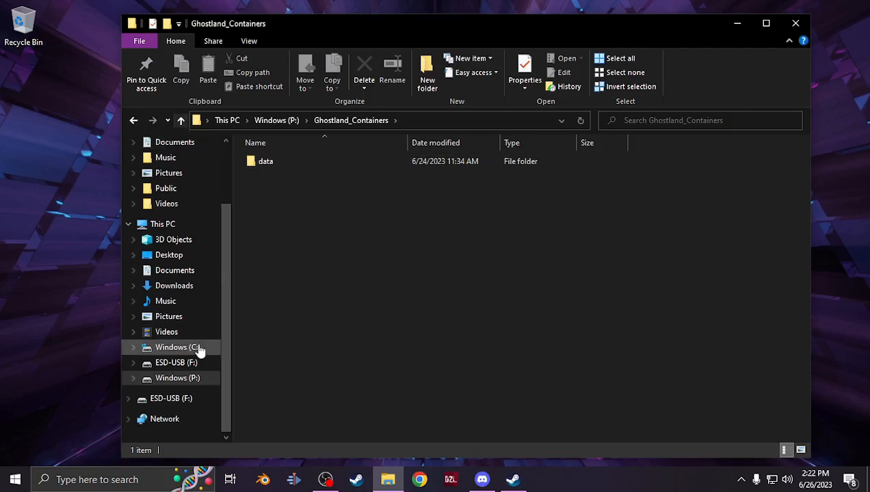
left_click(179, 362)
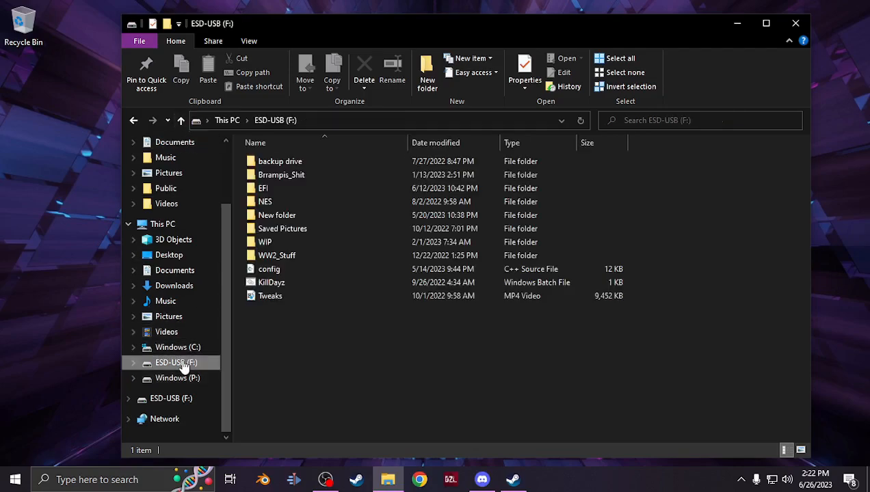
double_click(264, 242)
left_click(180, 120)
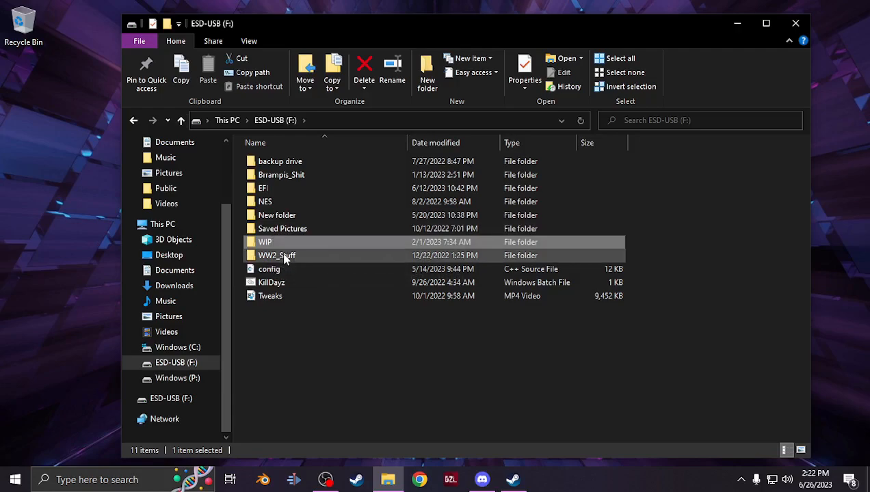
double_click(280, 254)
left_click(274, 188)
left_click(179, 378)
left_click(303, 325)
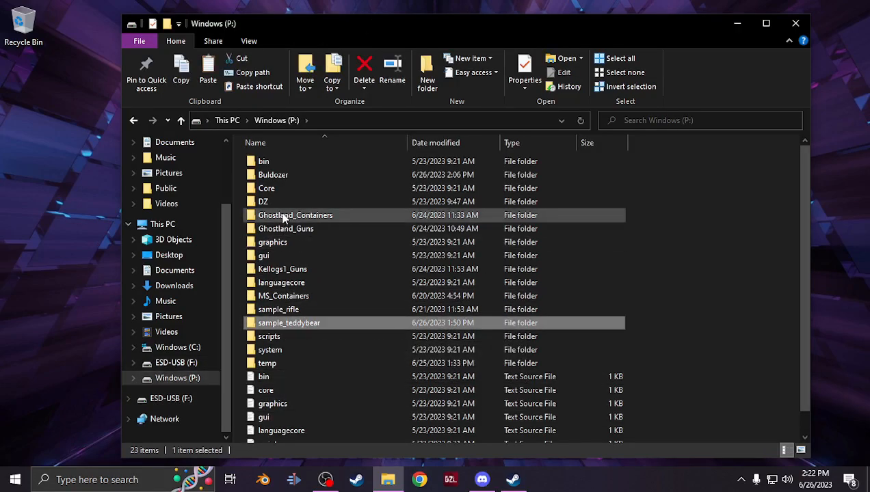
double_click(311, 323)
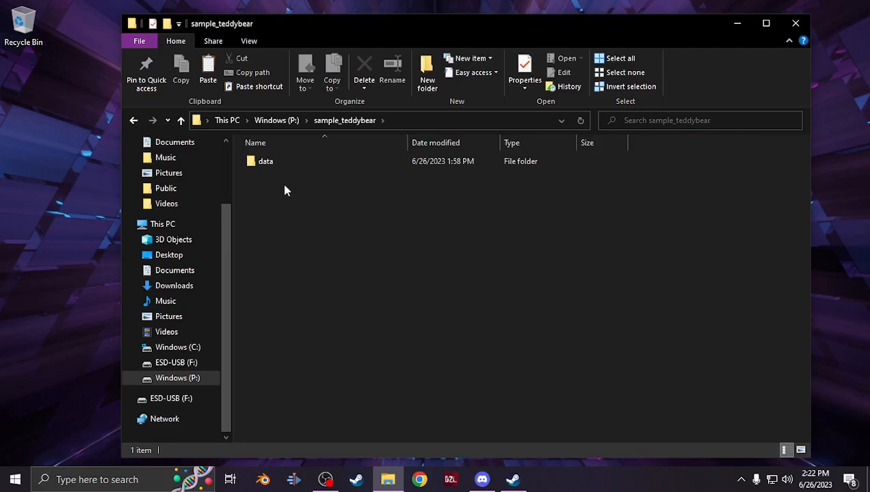
key("ctrl+v")
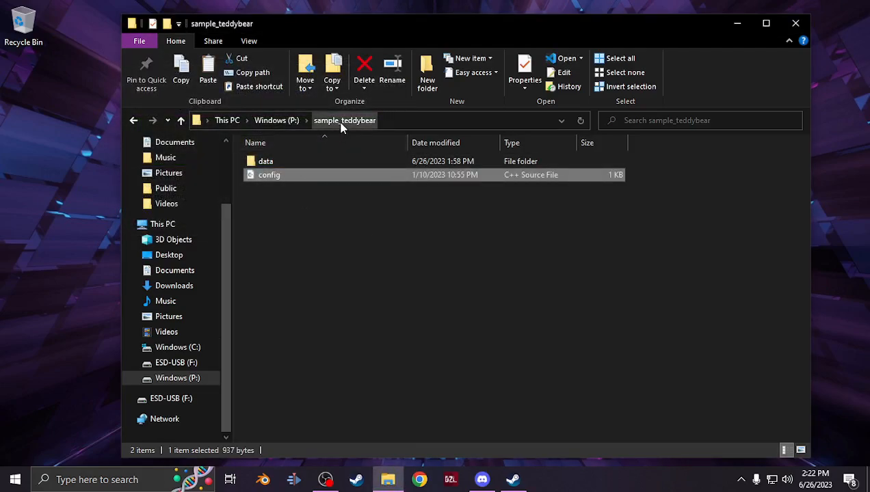
Open the copied config and delete its header comment lines and the #define line
double_click(272, 176)
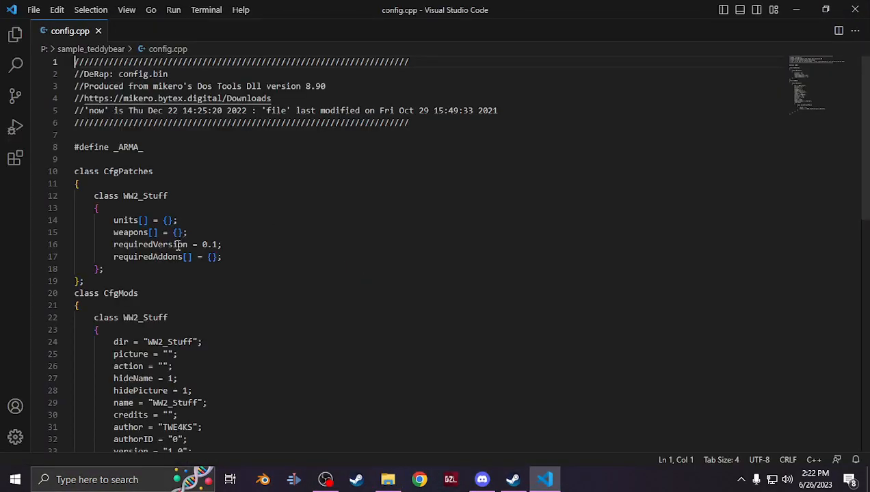
left_click_drag(75, 192, 2, 21)
key("Delete")
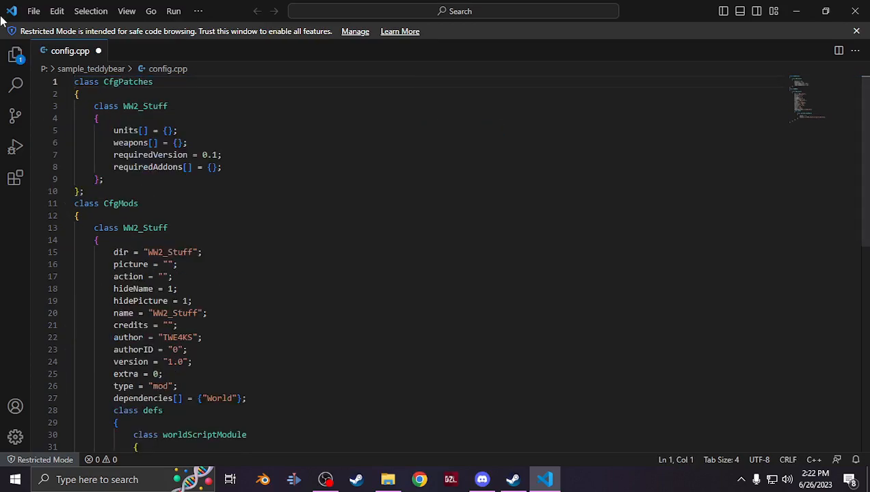
Copy the sample_teddybear folder name from the explorer's address bar
left_click(387, 479)
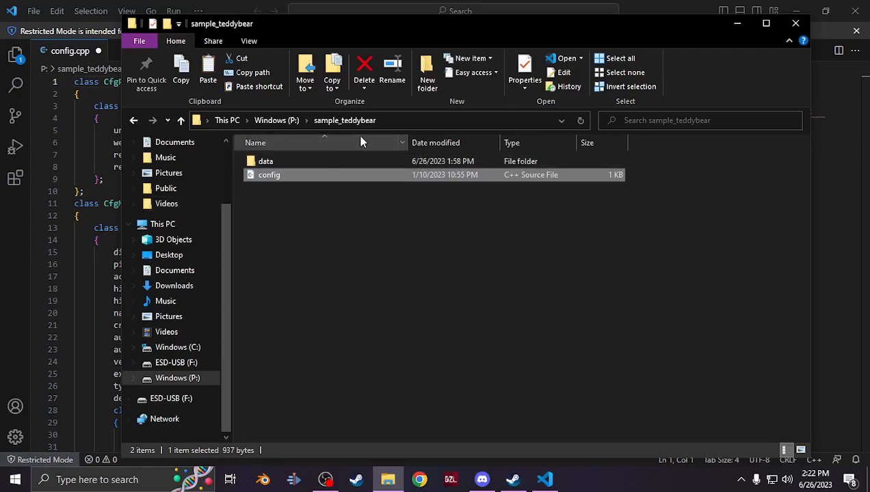
left_click_drag(306, 28, 485, 23)
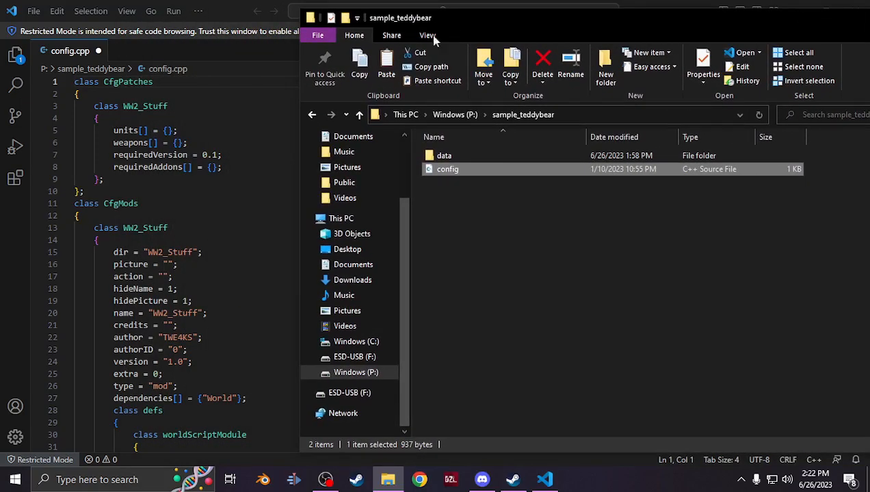
left_click(501, 116)
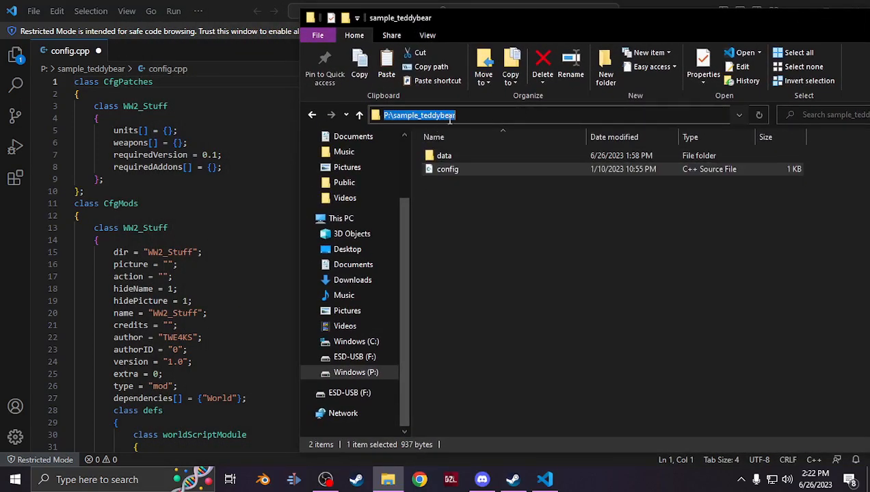
left_click_drag(458, 116, 396, 120)
type("\"F:\\WW2_Stuff\\config.cpp\"")
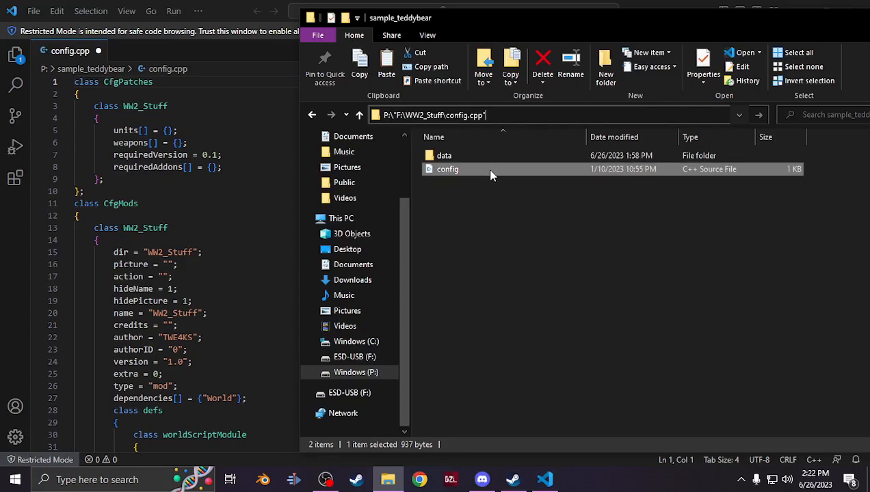
left_click(573, 258)
left_click(518, 117)
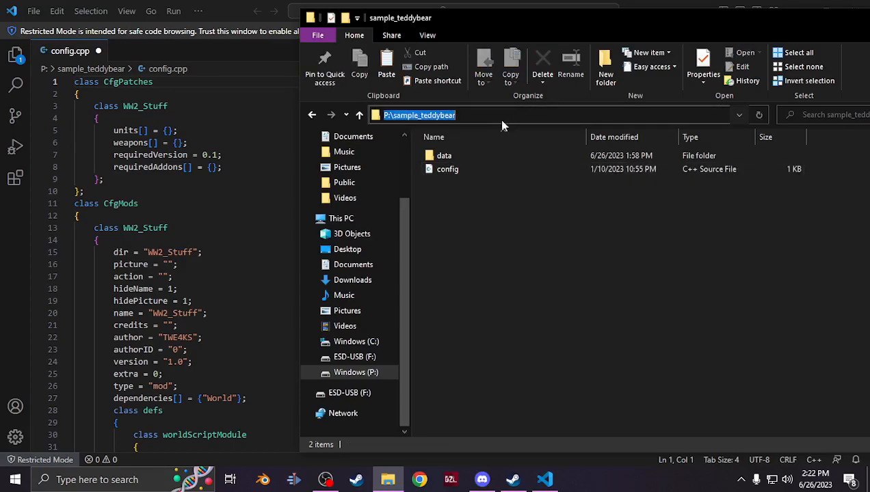
left_click_drag(461, 115, 400, 110)
key("ctrl+c")
key("Escape")
Replace WW2_Stuff with sample_teddybear in both class names and in the dir and name values
double_click(161, 107)
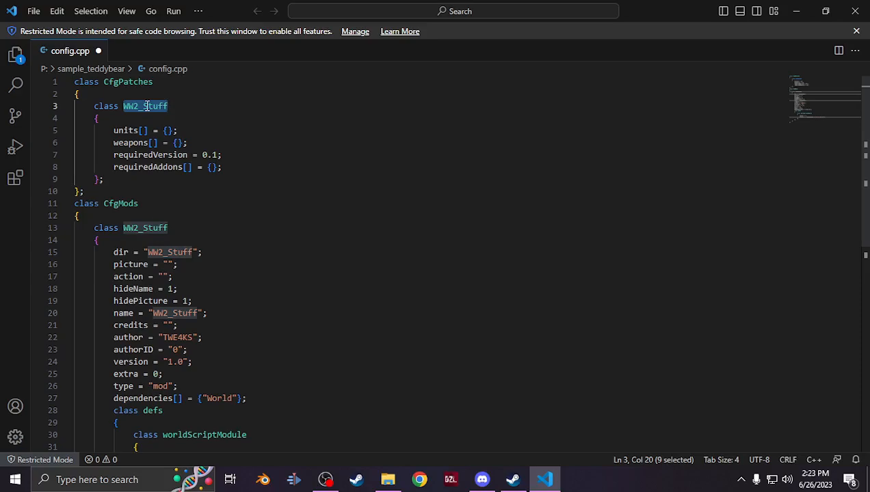
key("ctrl+v")
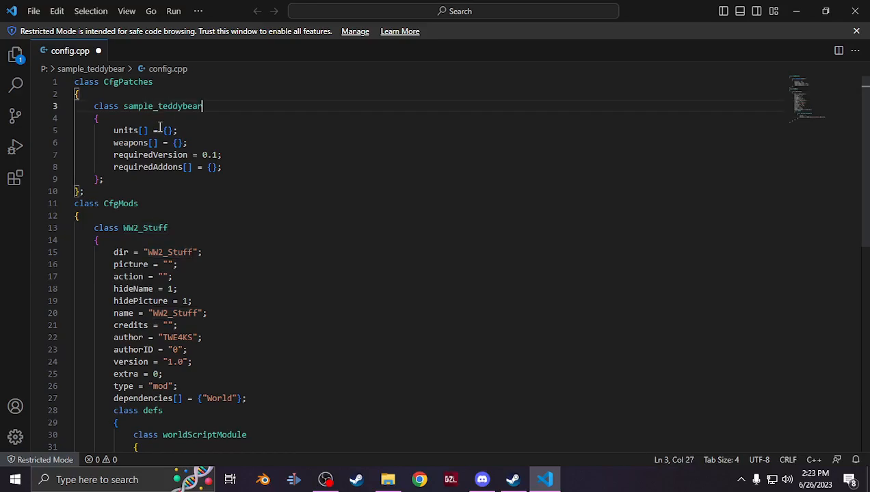
double_click(149, 229)
key("ctrl+v")
double_click(168, 253)
key("ctrl+v")
double_click(172, 314)
key("ctrl+v")
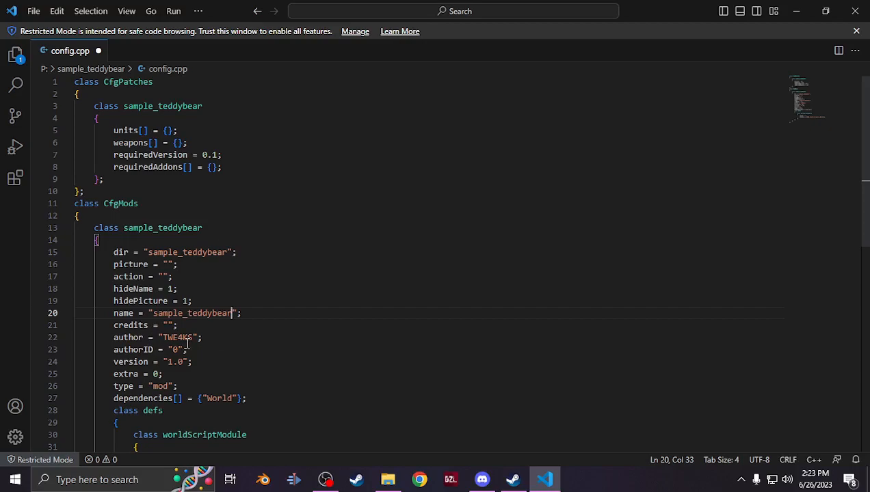
Clear the author value in the CfgMods class
double_click(183, 338)
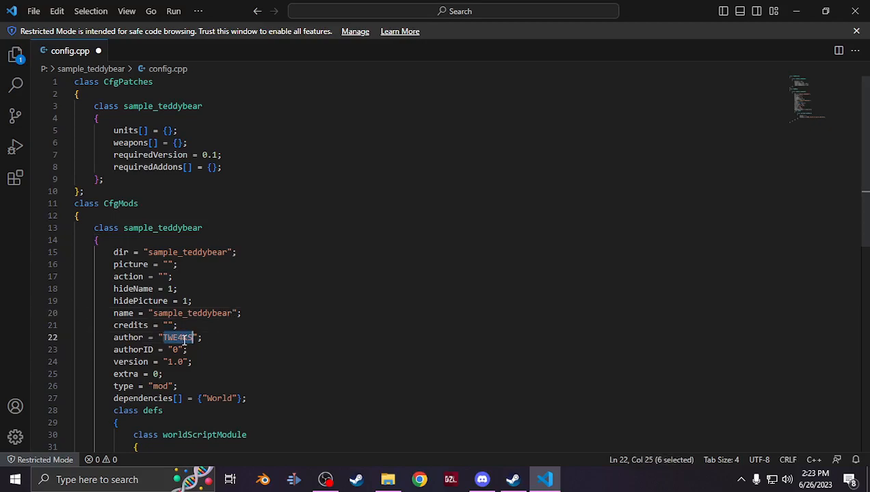
key("BackSpace")
scroll(210, 350, "down", 5)
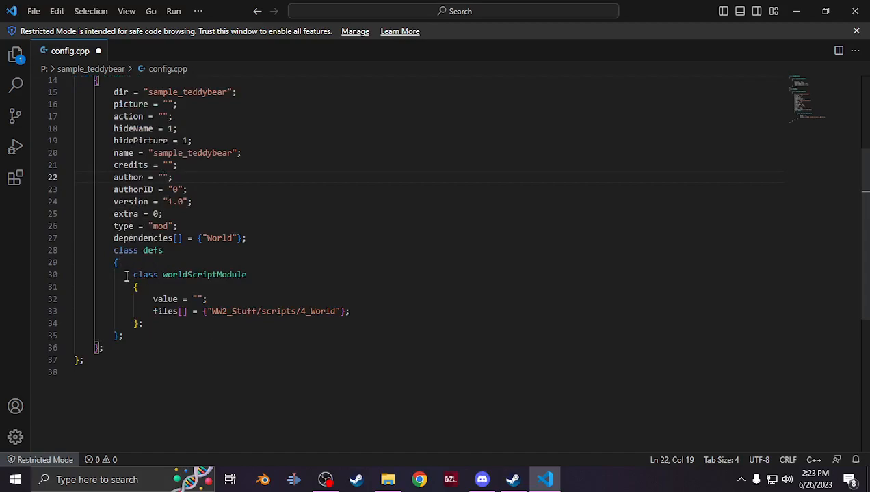
Replace WW2_Stuff with sample_teddybear in the worldScriptModule files path and save the config
double_click(233, 311)
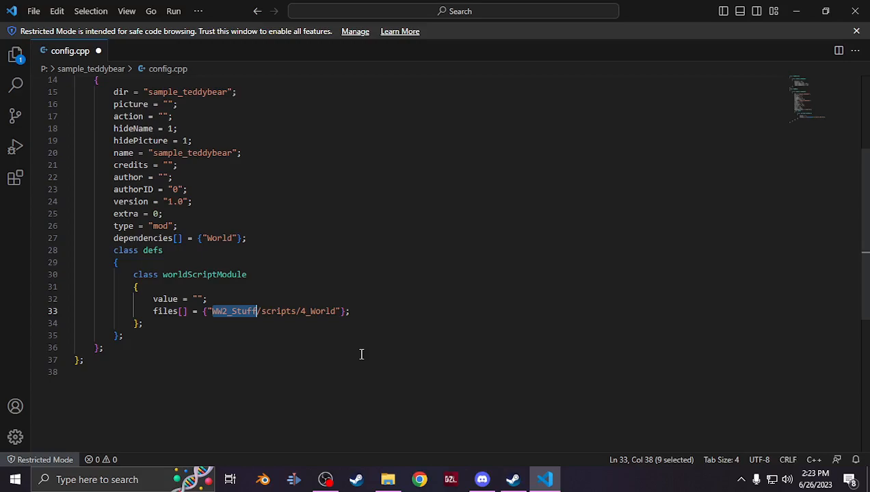
key("ctrl+v")
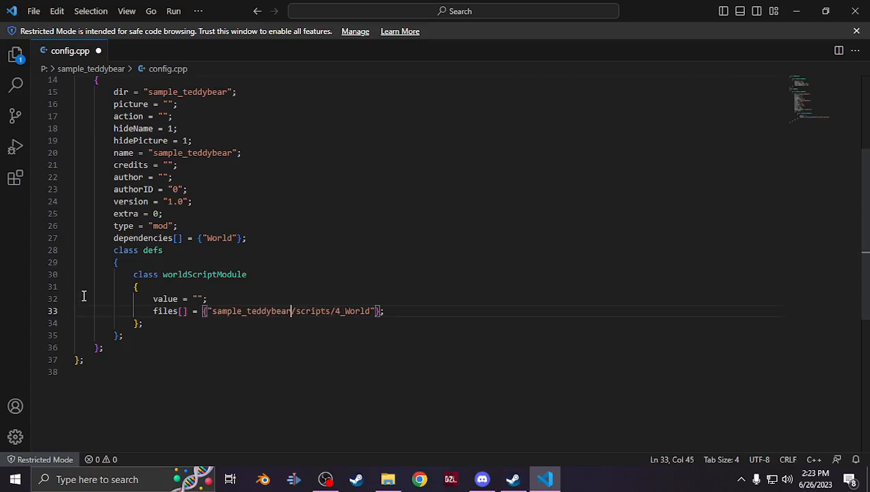
scroll(140, 276, "up", 5)
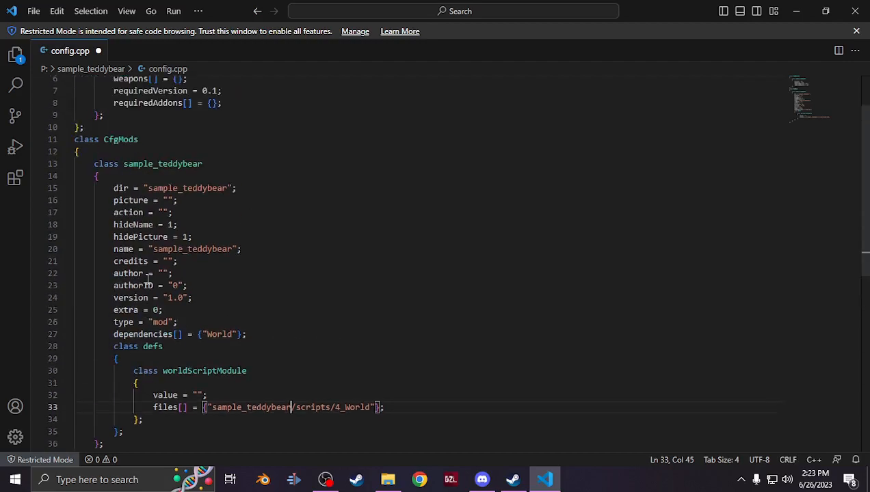
scroll(148, 279, "down", 5)
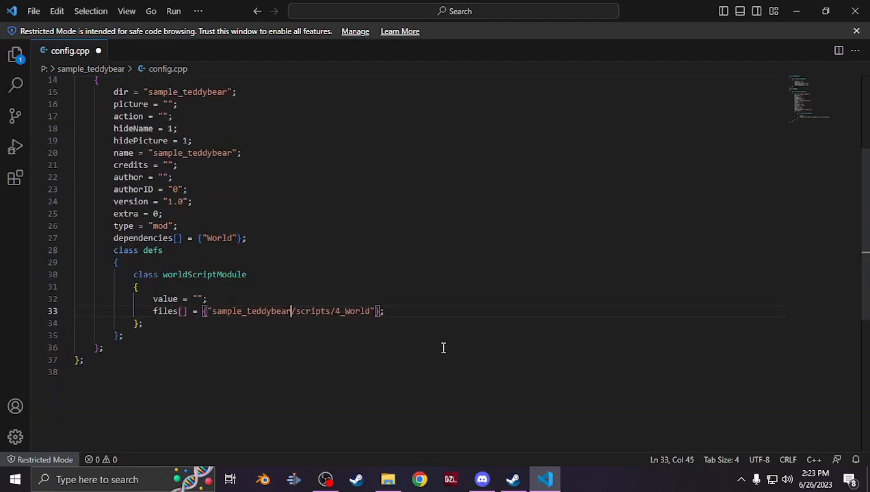
scroll(136, 288, "up", 1)
scroll(258, 340, "up", 2)
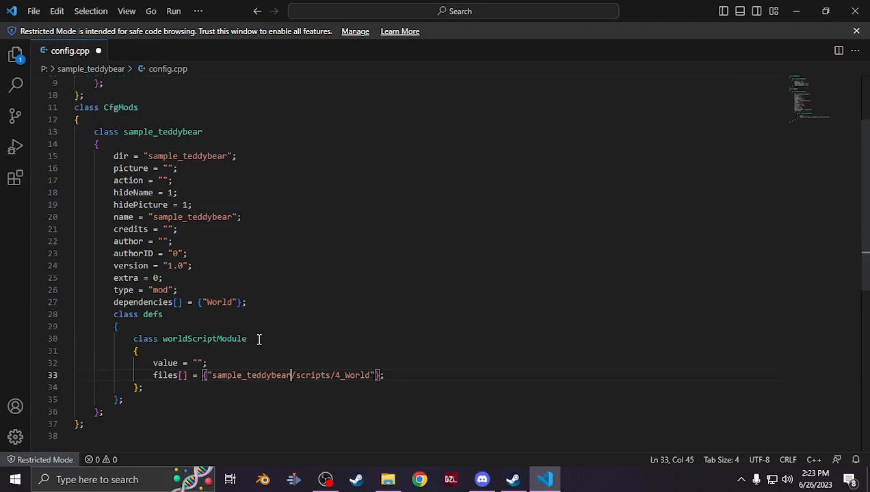
left_click(32, 12)
left_click(99, 219)
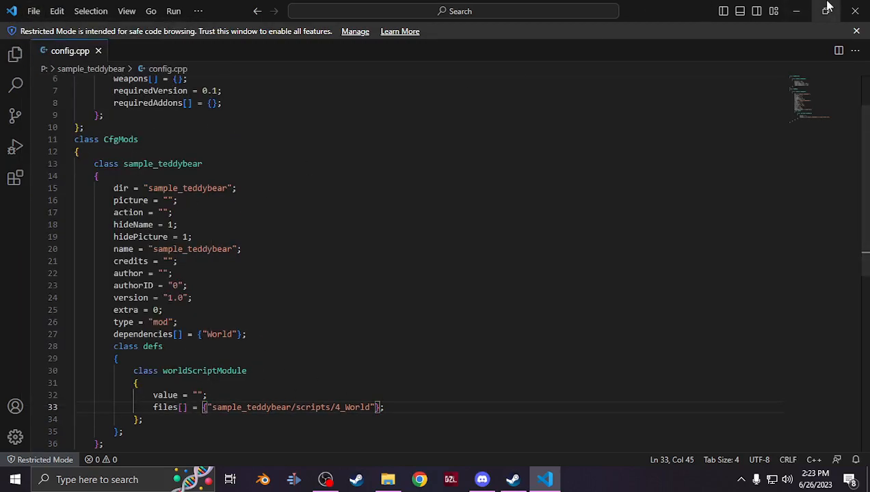
Browse the sample_teddybear folder down to the bunny data files to check its contents
left_click(855, 11)
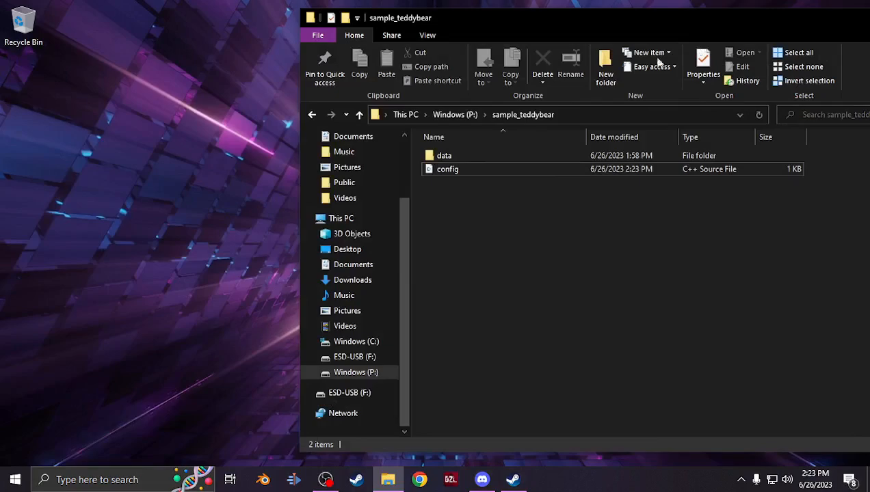
double_click(448, 157)
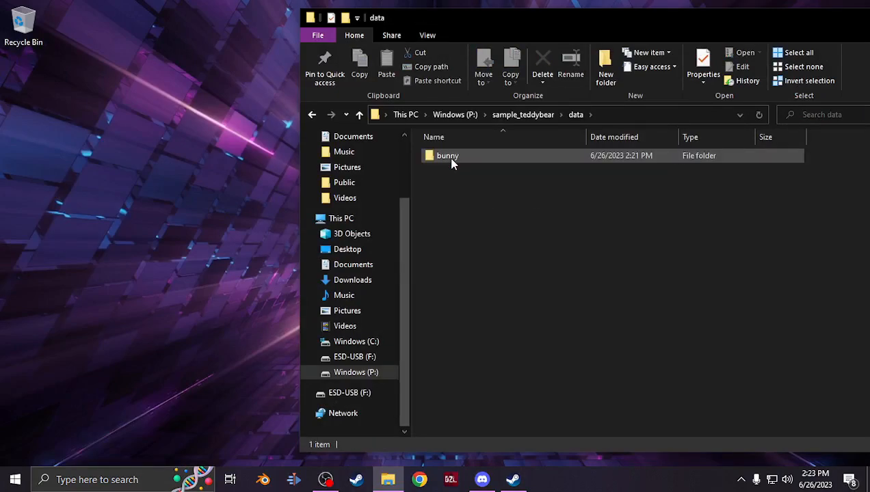
double_click(448, 157)
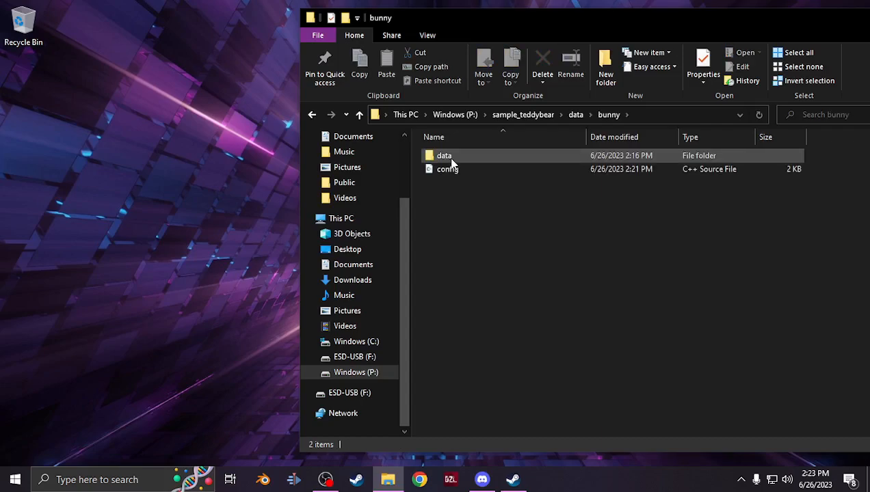
double_click(458, 156)
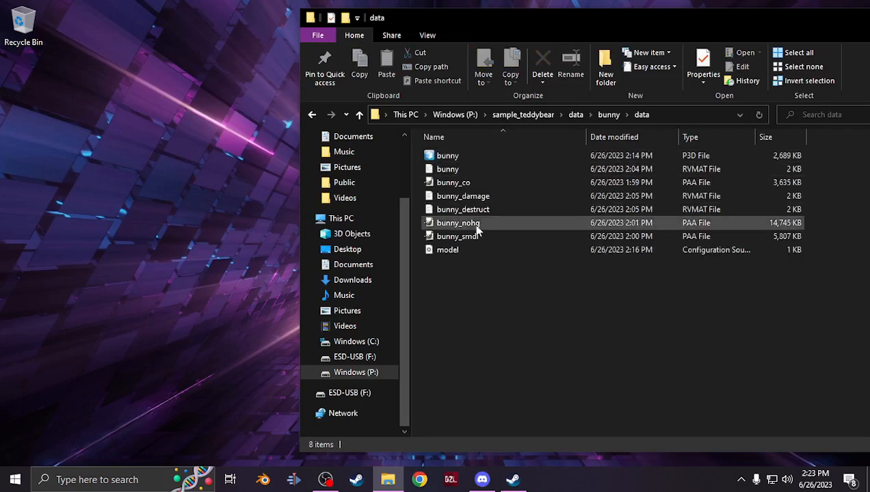
left_click(359, 114)
left_click(359, 115)
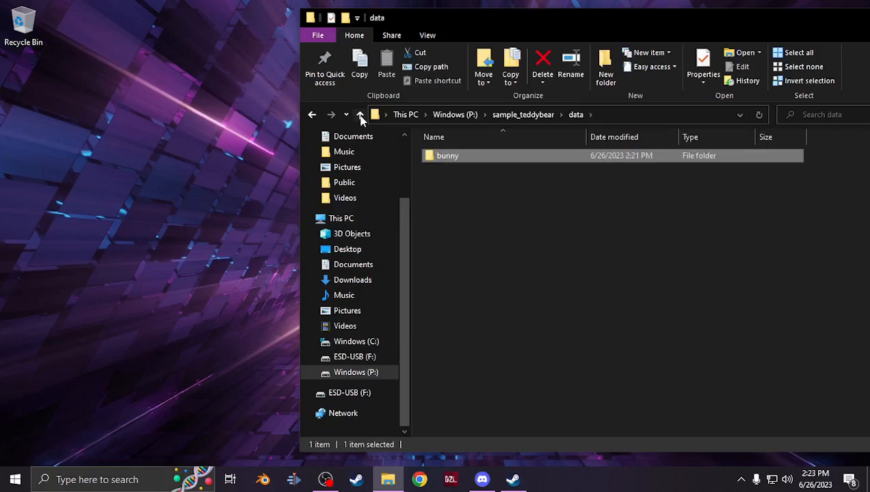
left_click(359, 114)
left_click(359, 114)
left_click_drag(484, 19, 280, 23)
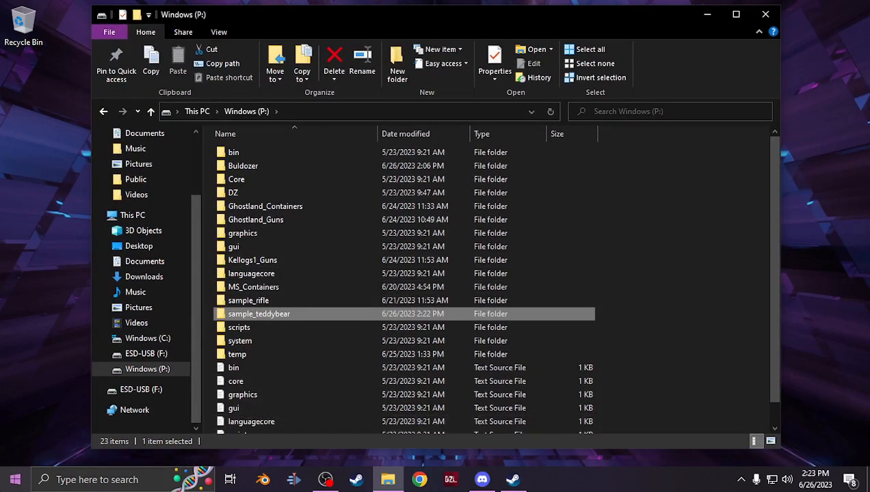
Launch pboProject and set its source folder to sample_teddybear on drive P:
key("super")
left_click(232, 147)
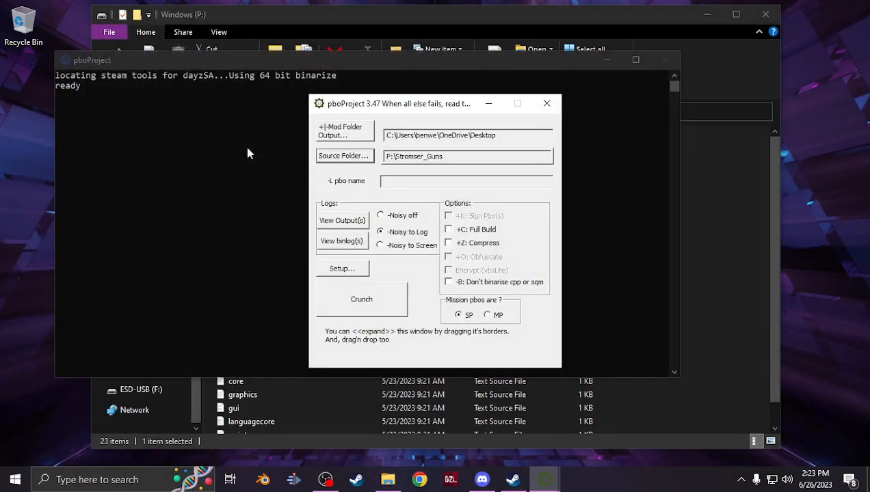
left_click(354, 158)
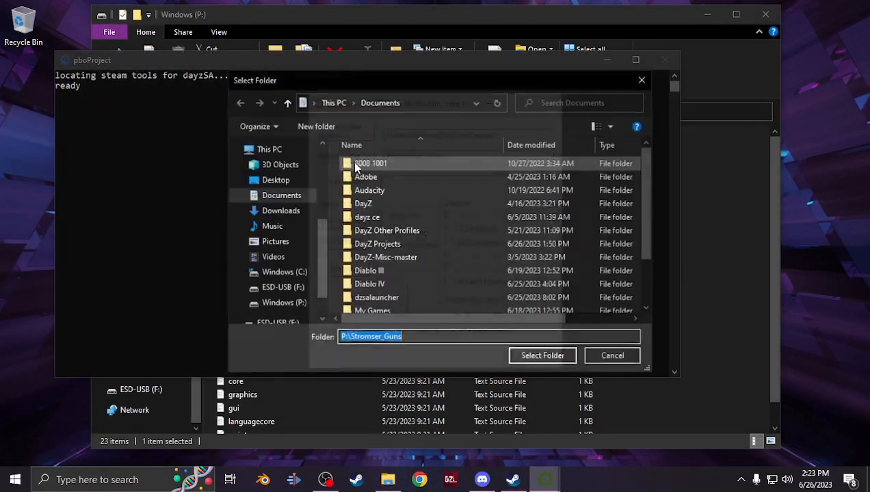
left_click(291, 304)
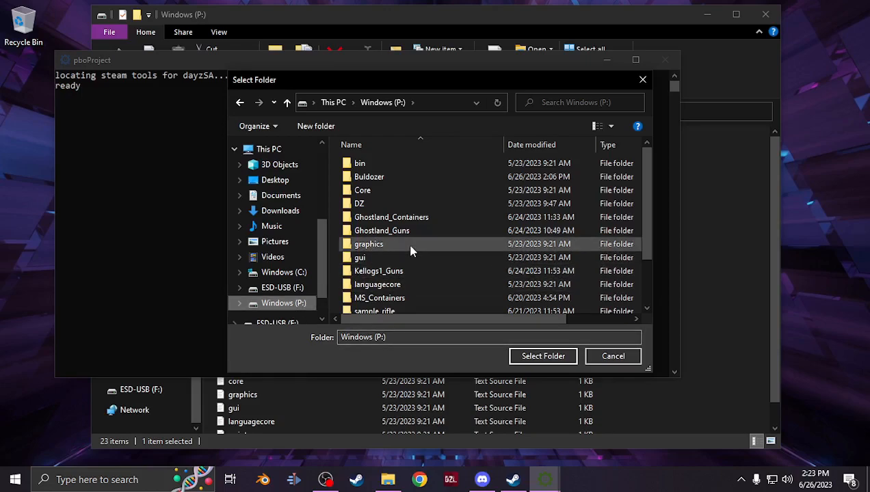
scroll(388, 288, "down", 2)
left_click(393, 266)
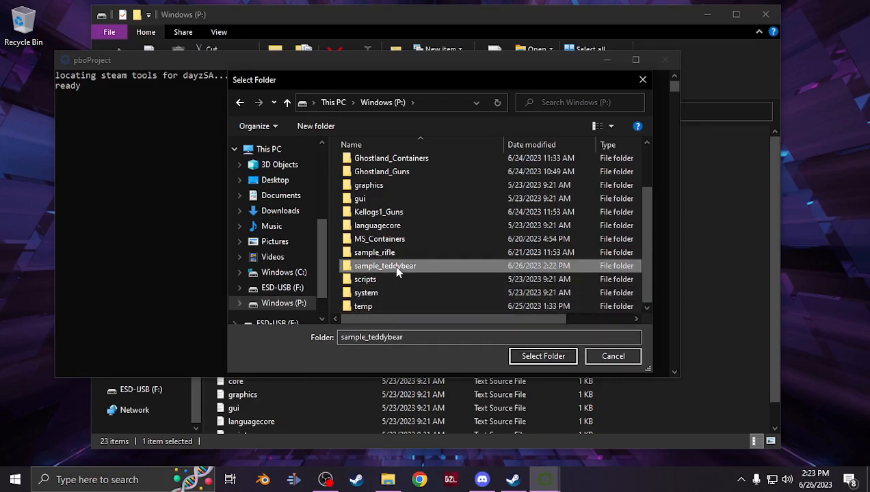
left_click(530, 356)
Delete all temp files and mod output files from pboProject's setup, then crunch sample_teddybear into a PBO
left_click(353, 268)
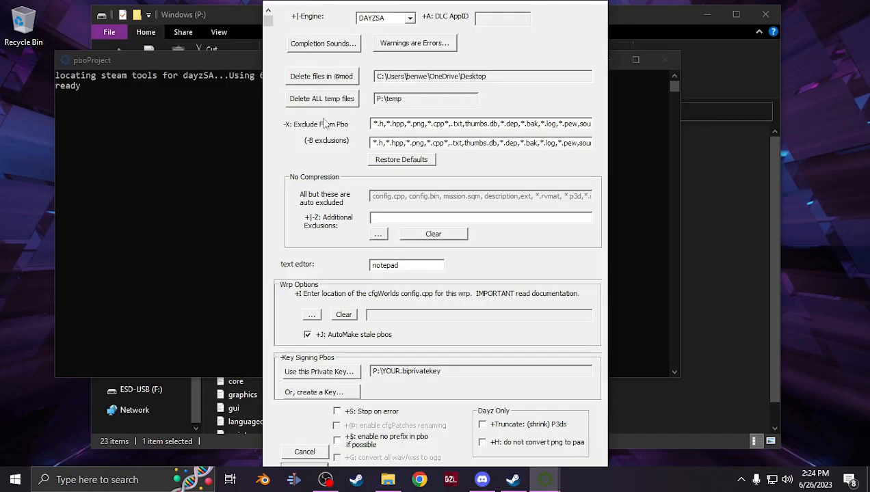
left_click(322, 101)
left_click(476, 298)
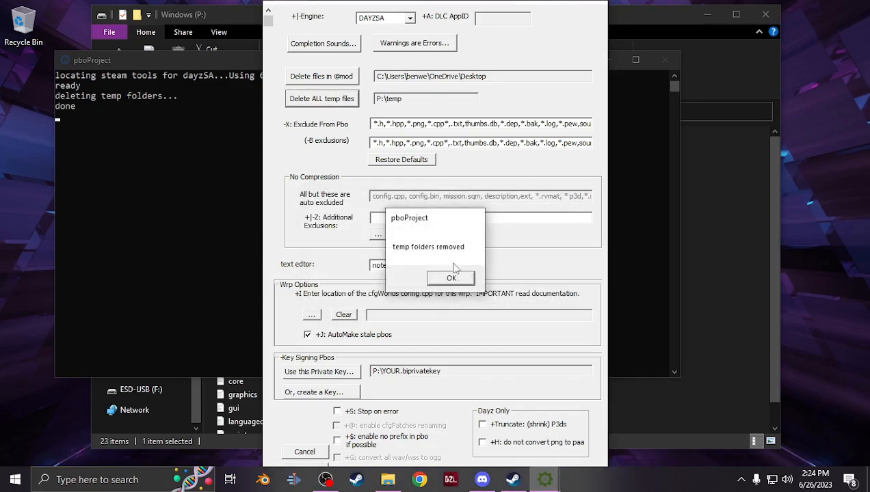
left_click(451, 278)
left_click(349, 76)
left_click(477, 299)
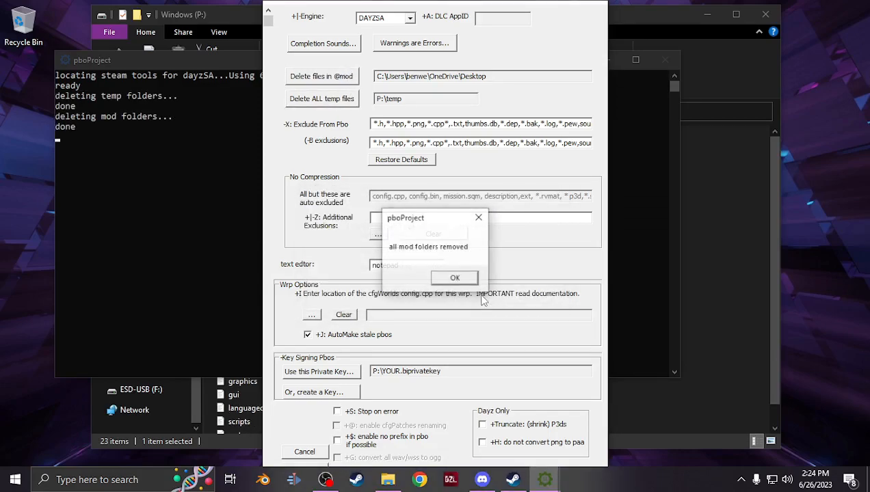
left_click(477, 286)
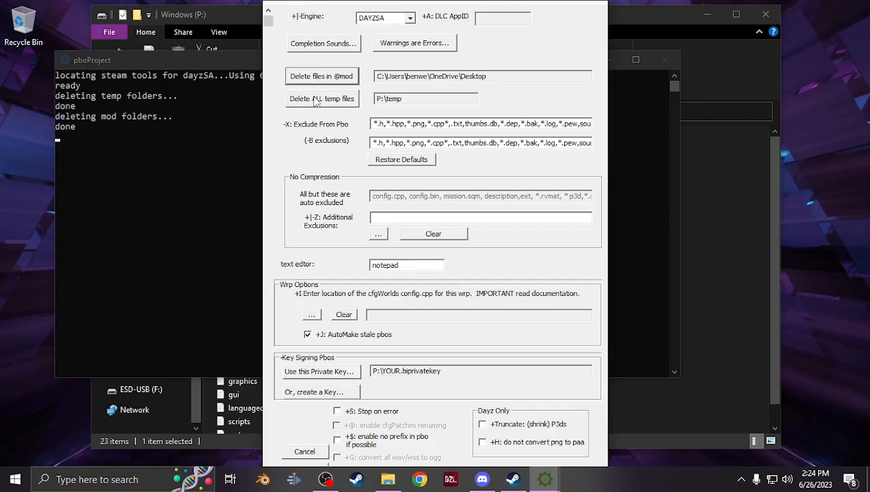
left_click(321, 457)
left_click(382, 313)
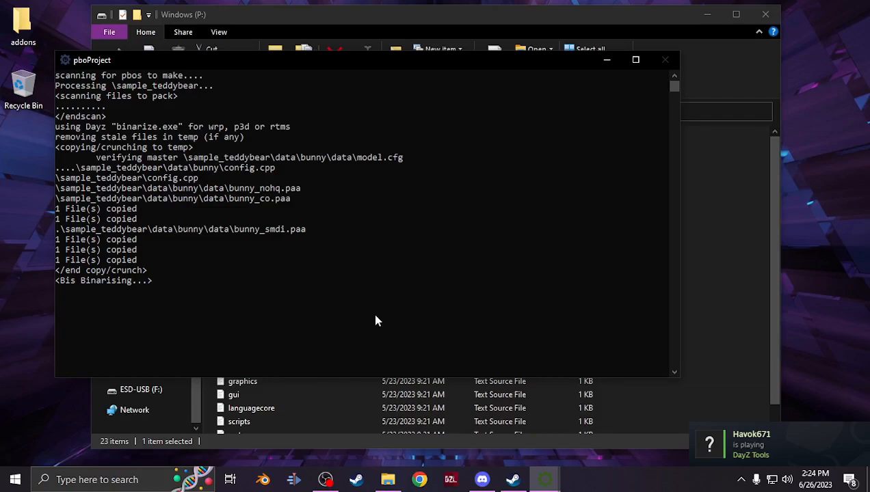
left_click(512, 480)
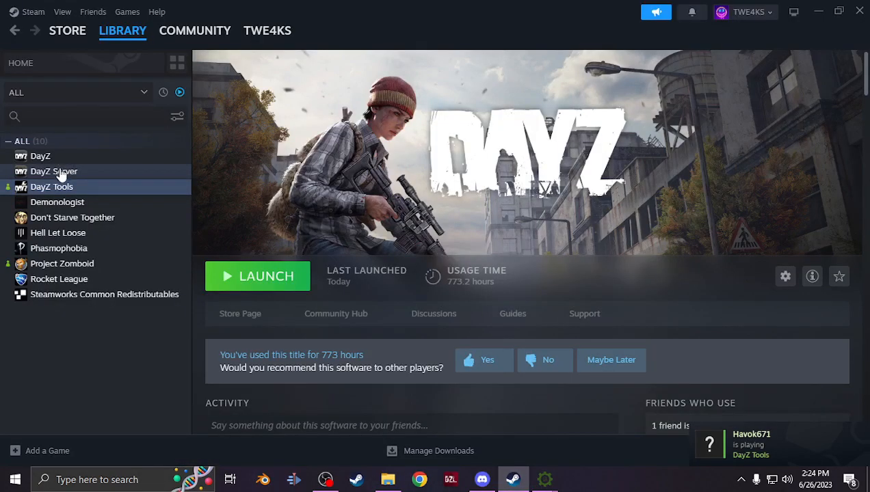
right_click(60, 173)
mouse_move(120, 251)
left_click(200, 268)
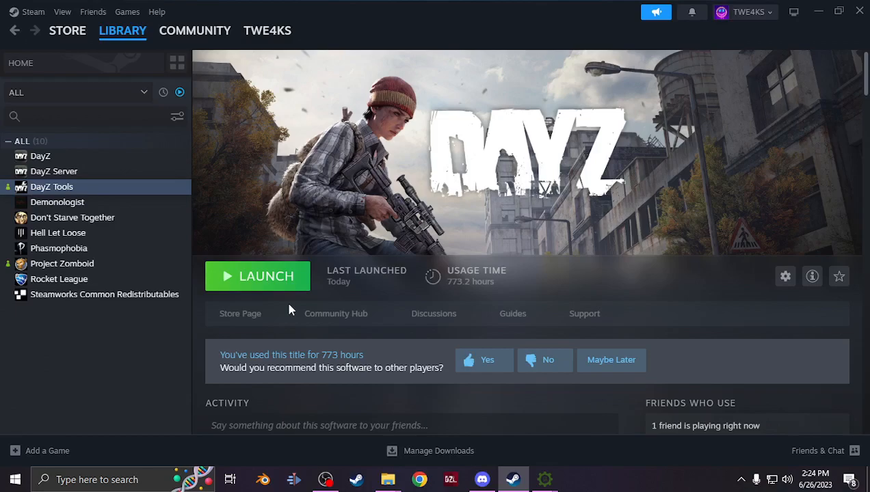
mouse_move(391, 481)
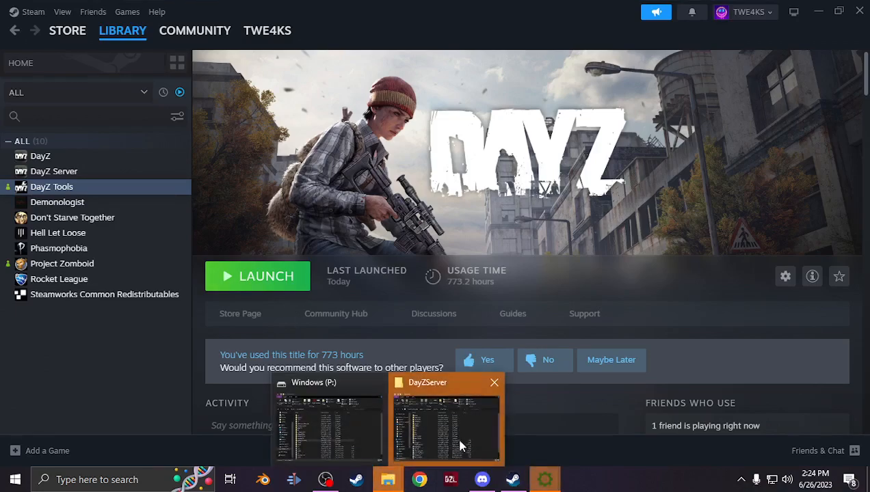
left_click(455, 445)
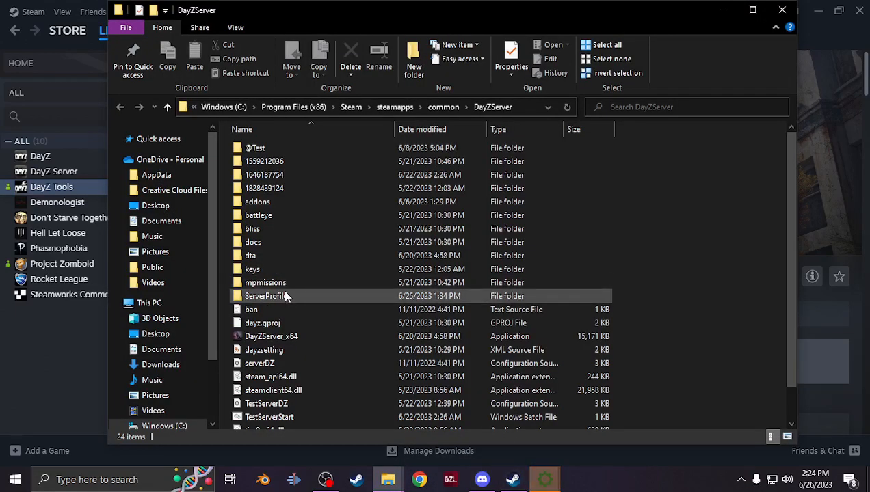
mouse_move(544, 481)
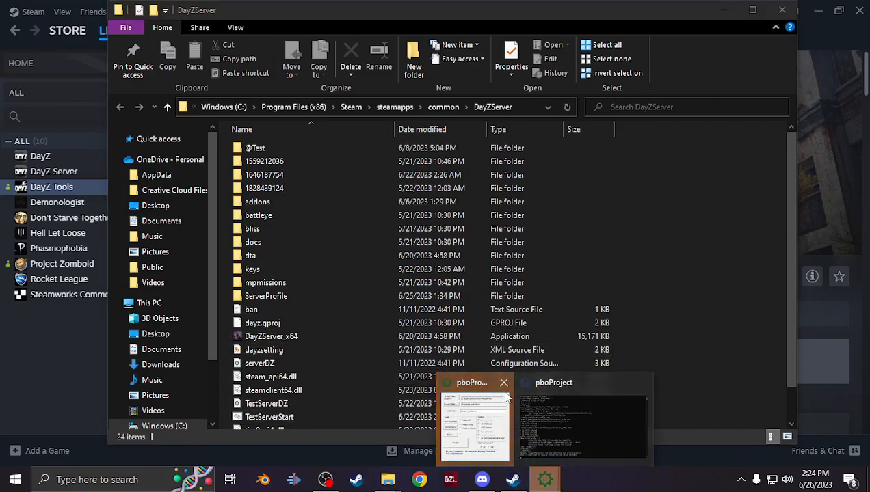
double_click(333, 150)
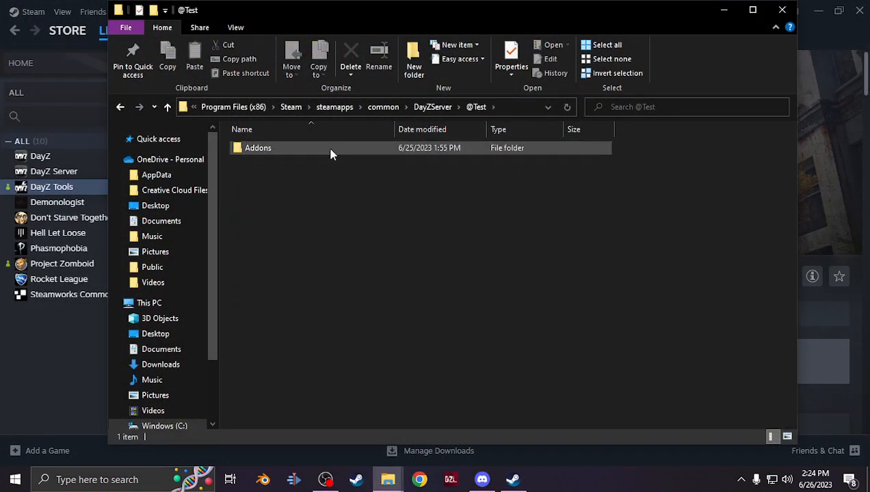
double_click(331, 150)
left_click(320, 162)
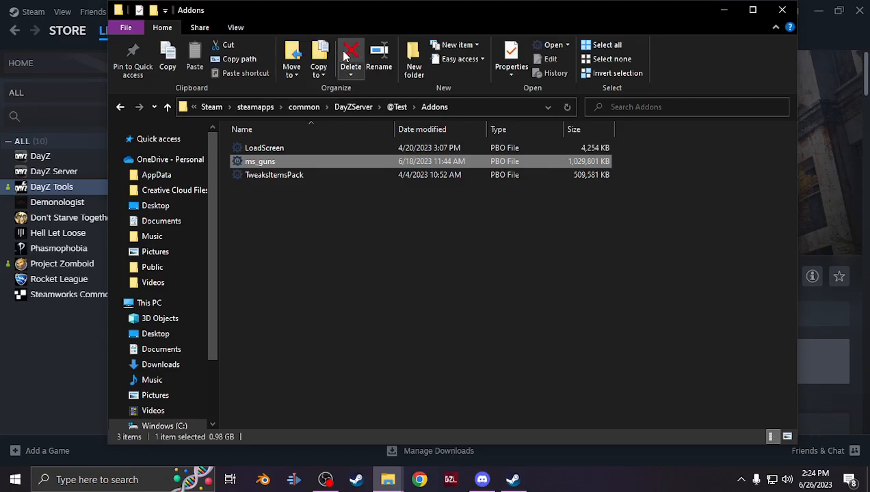
left_click(351, 66)
left_click(816, 13)
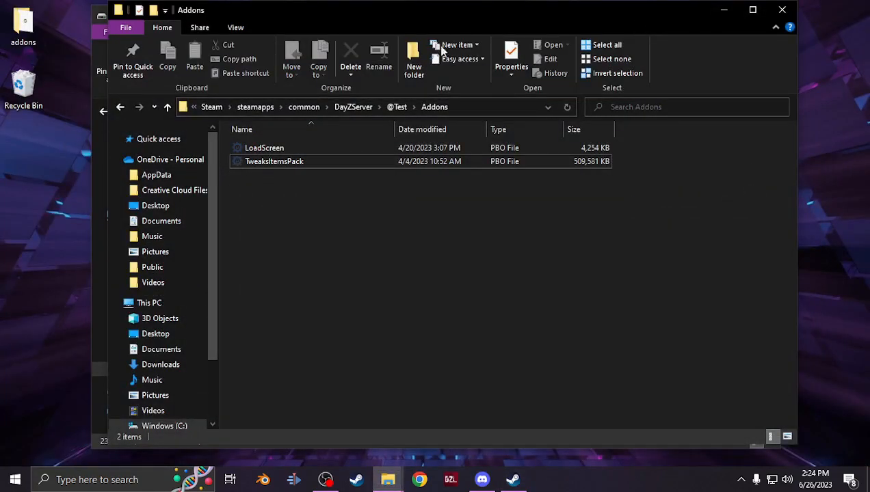
left_click_drag(255, 16, 552, 30)
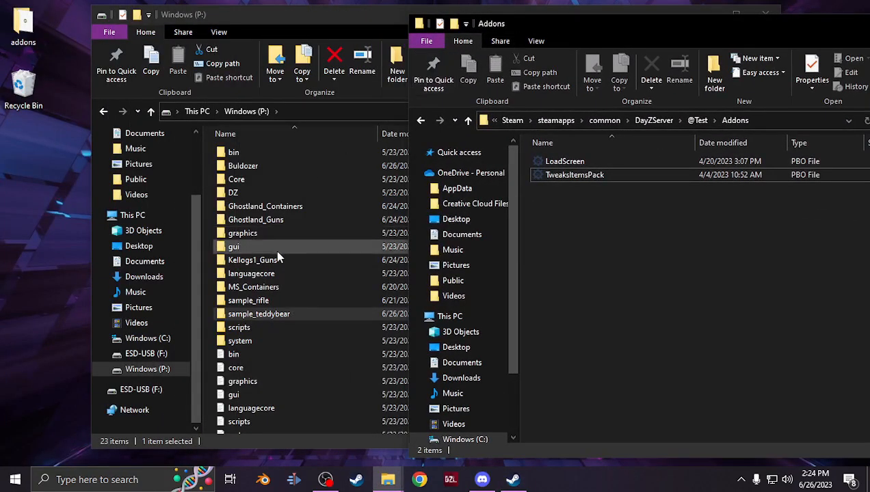
left_click_drag(322, 22, 238, 22)
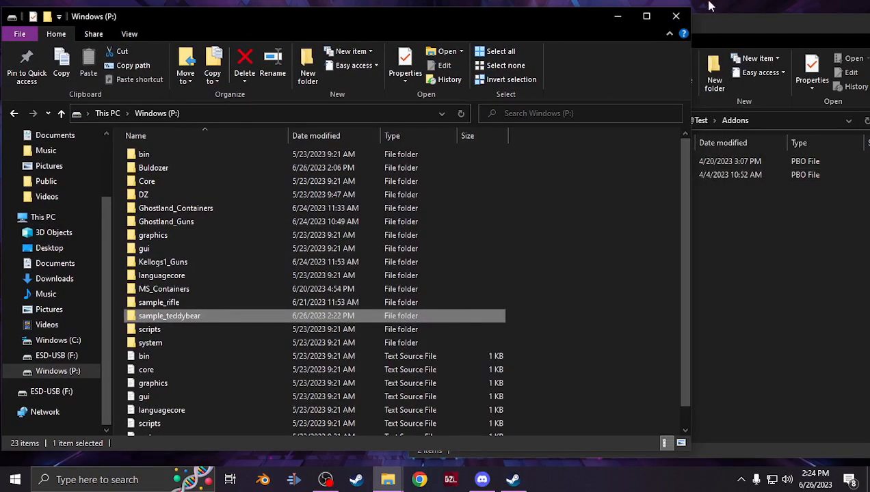
left_click(676, 15)
right_click(152, 203)
left_click(209, 239)
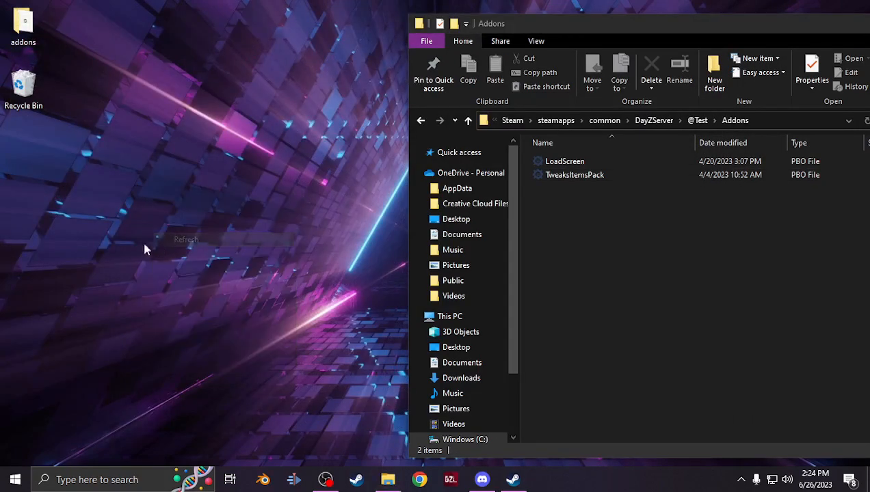
left_click_drag(592, 33, 497, 52)
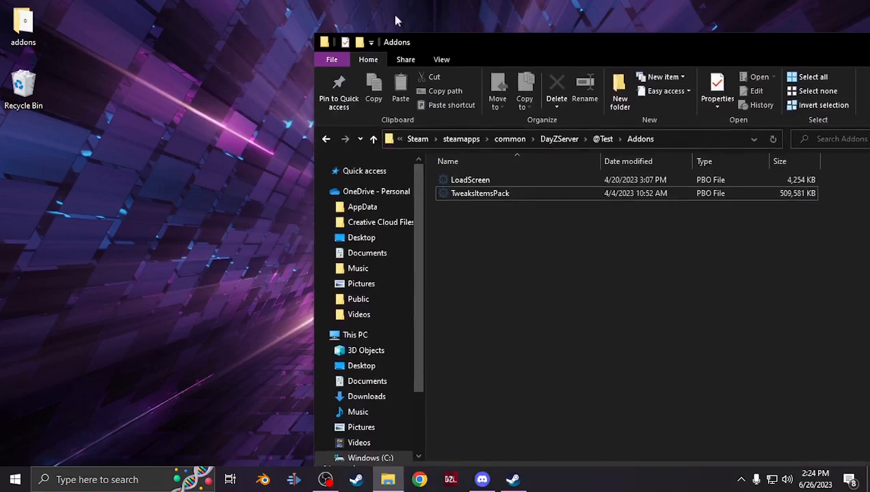
double_click(22, 26)
left_click(180, 147)
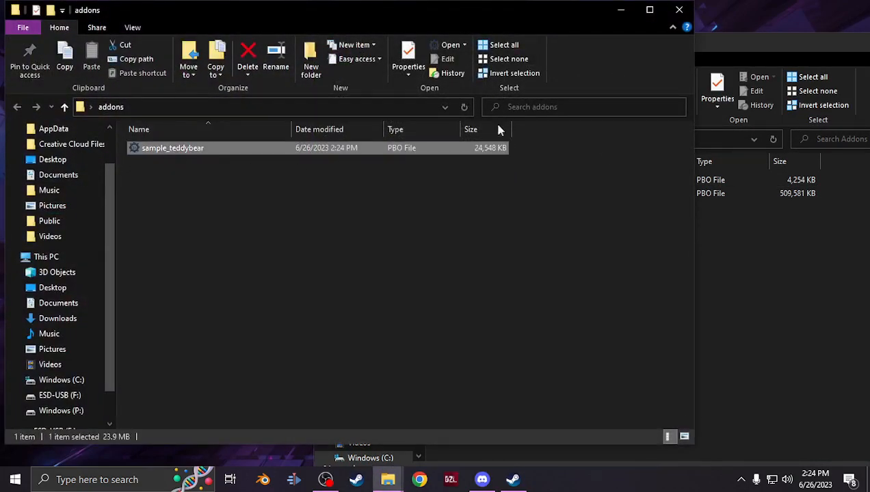
left_click(678, 12)
key("ctrl+v")
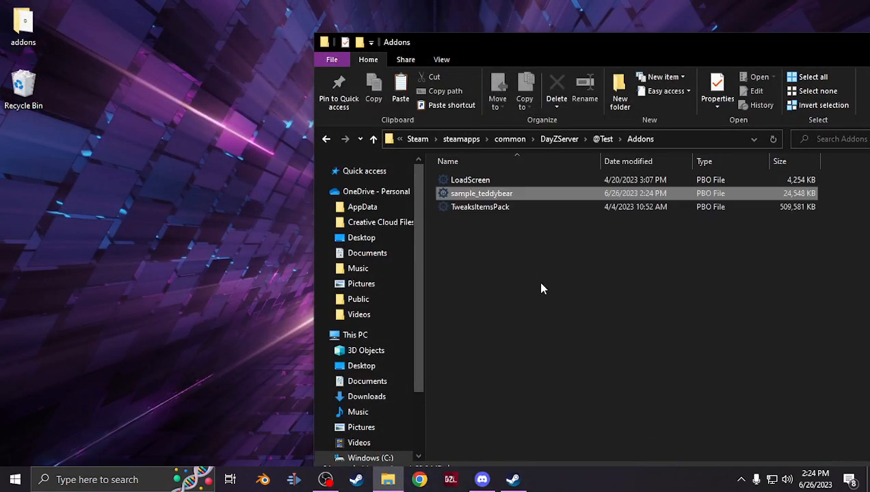
Go up to the DayZServer folder and start the test server with the TestServerStart batch file
left_click_drag(545, 48, 335, 41)
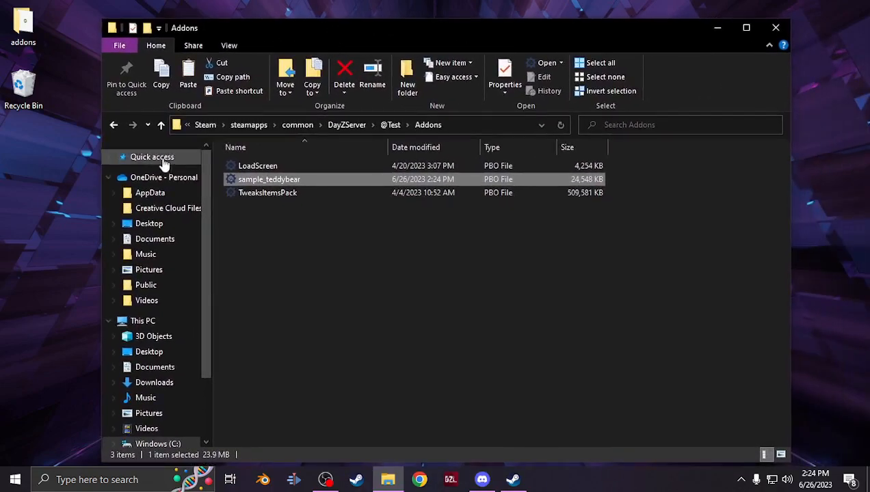
left_click(162, 127)
left_click(161, 126)
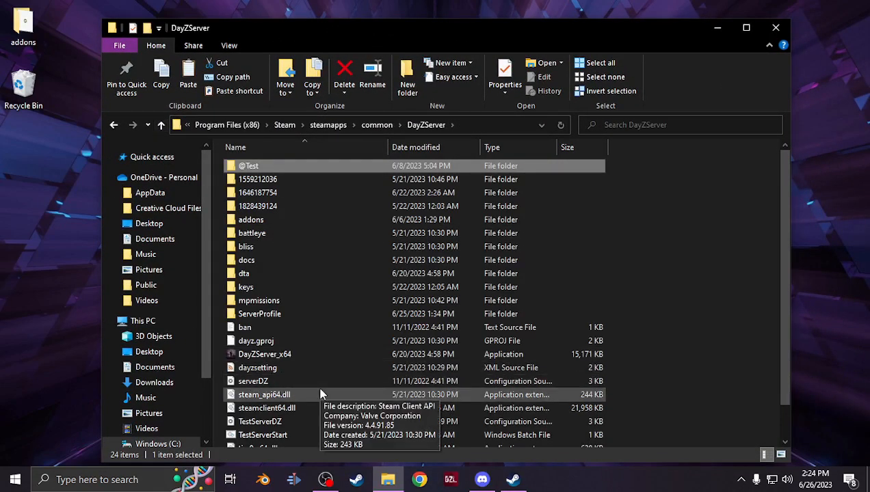
scroll(296, 403, "down", 1)
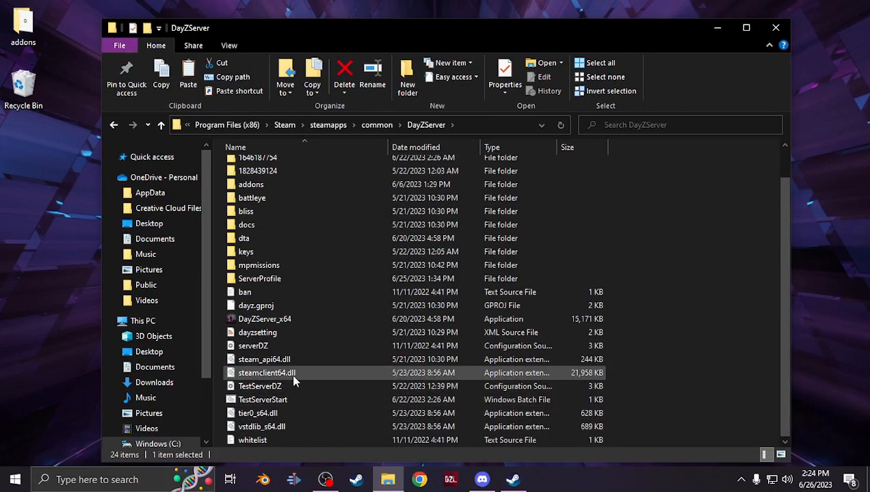
double_click(294, 404)
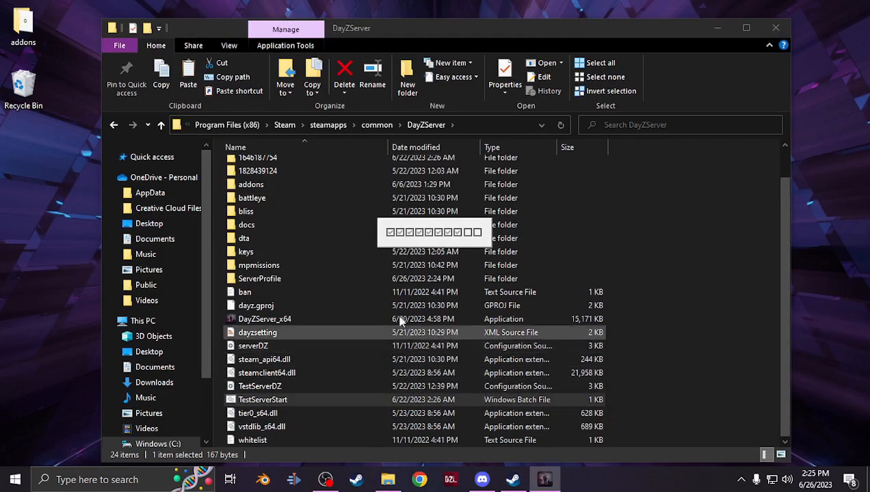
scroll(404, 322, "up", 1)
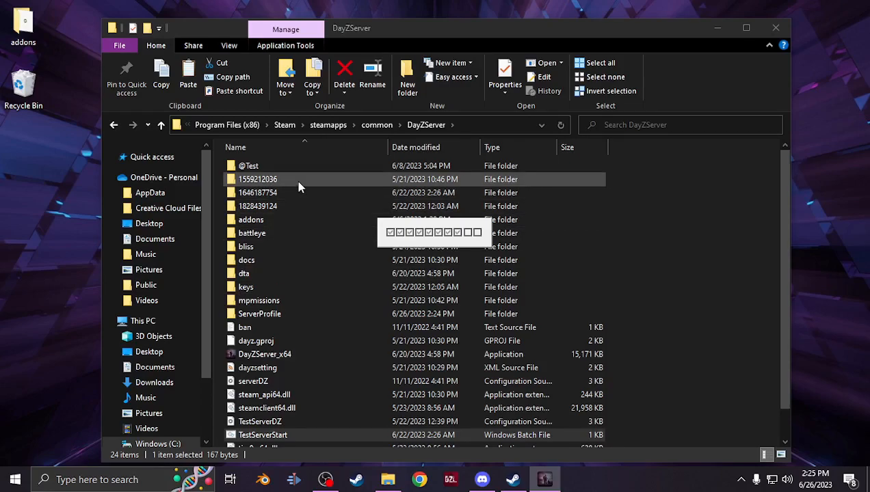
Select DayZ in the Steam library and launch the game
left_click(512, 480)
left_click(545, 480)
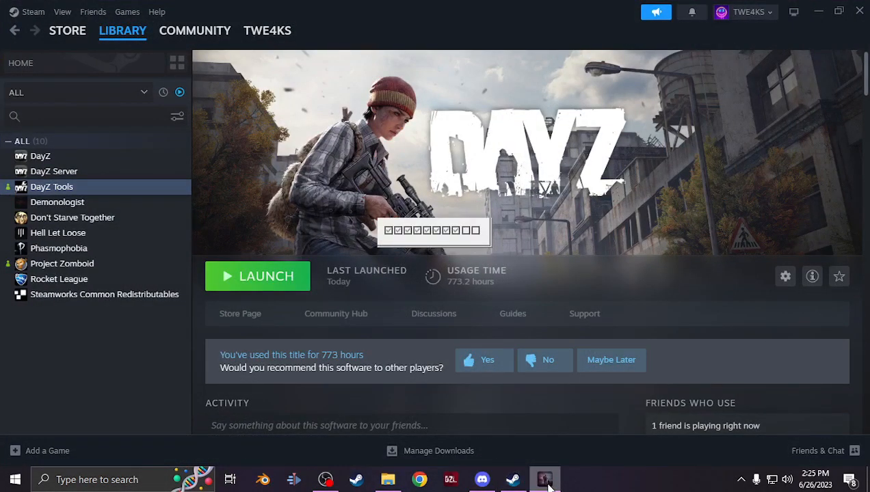
left_click(115, 157)
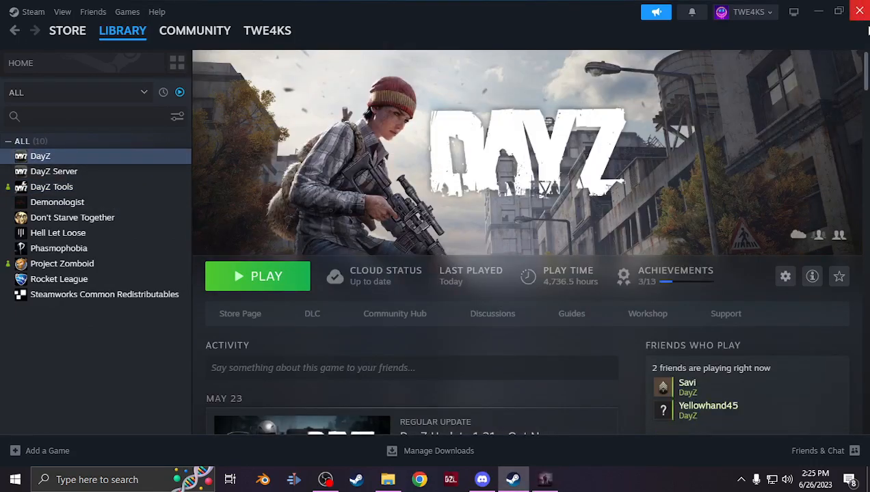
left_click(555, 482)
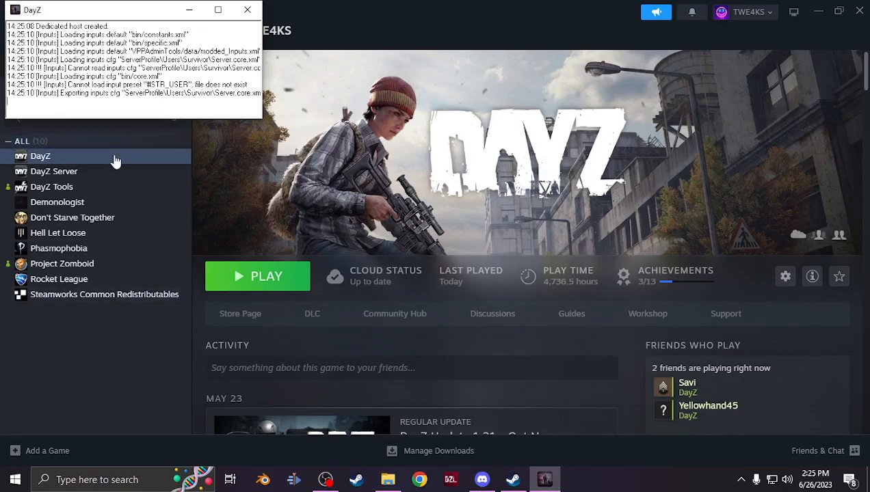
left_click(259, 276)
left_click(465, 350)
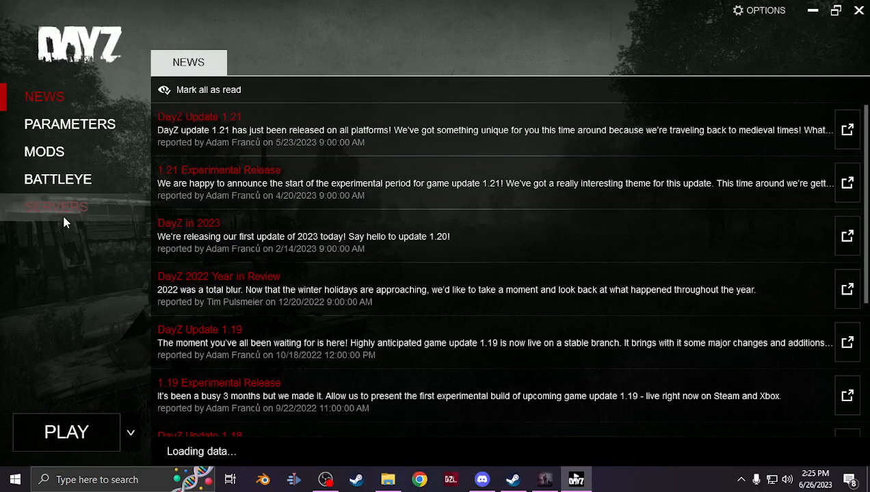
Join the Twe4ks Nightmare LAN server, setting up the required DLCs and mods
left_click(63, 210)
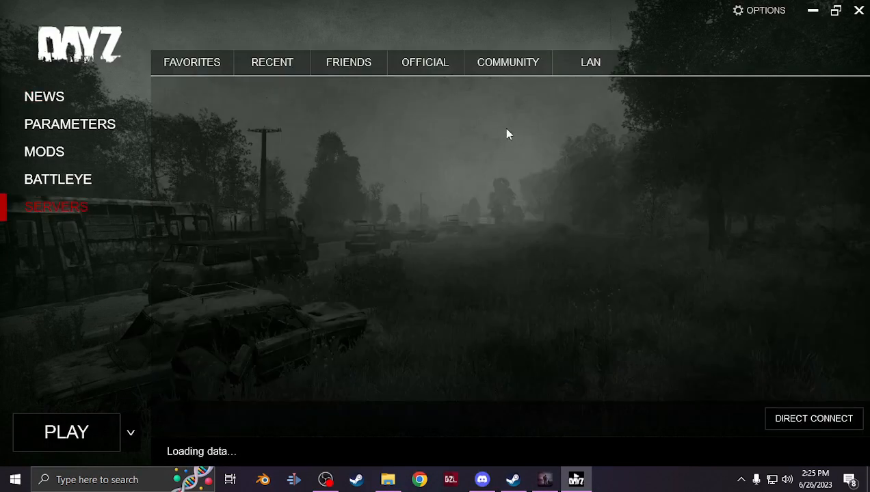
left_click(591, 69)
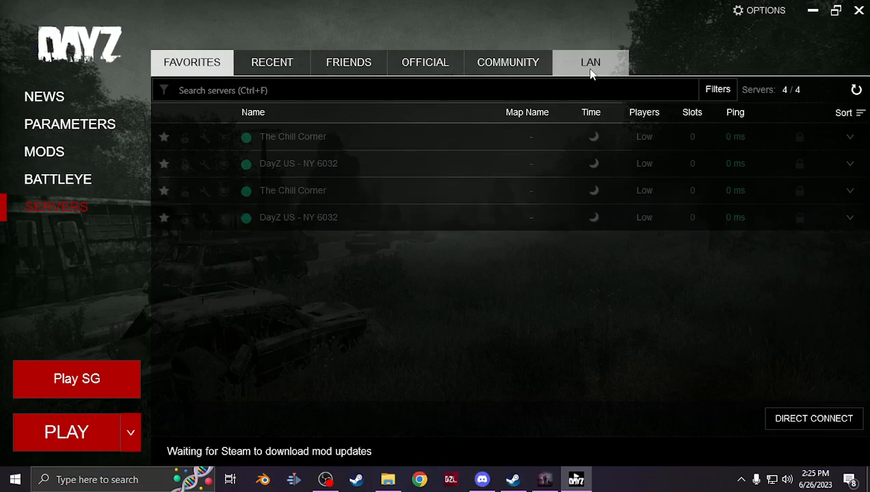
left_click(590, 71)
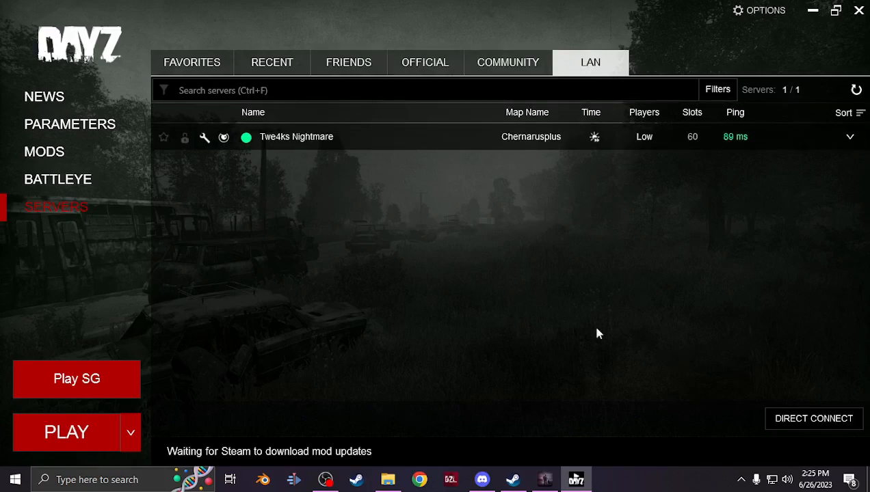
mouse_move(786, 136)
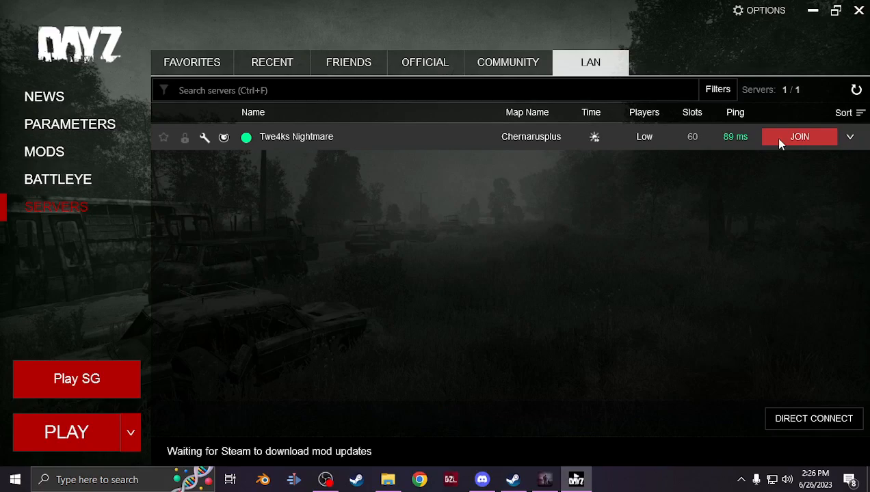
left_click(779, 139)
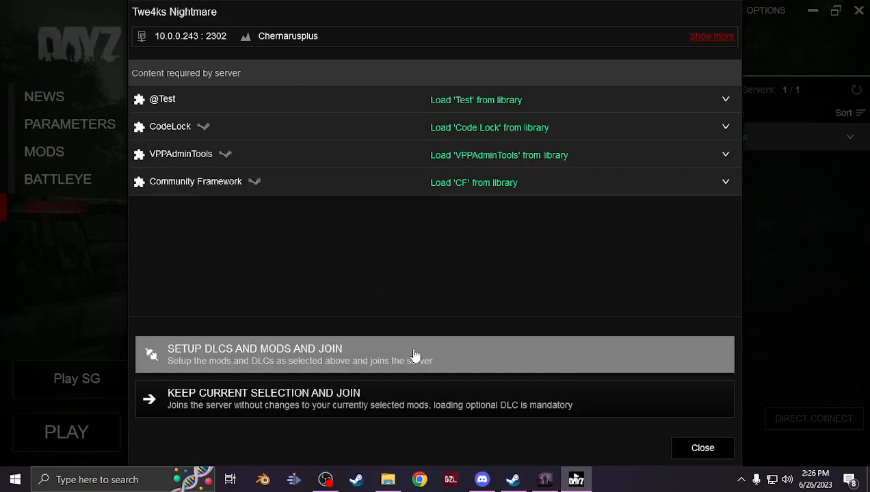
left_click(413, 354)
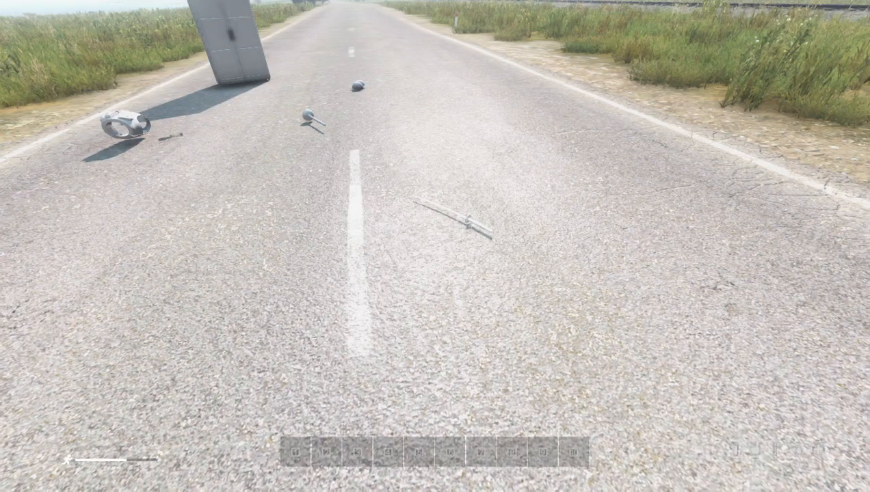
Open the admin tools' Items Spawner, search for bunny and spawn the Bunny item on the ground
key("v")
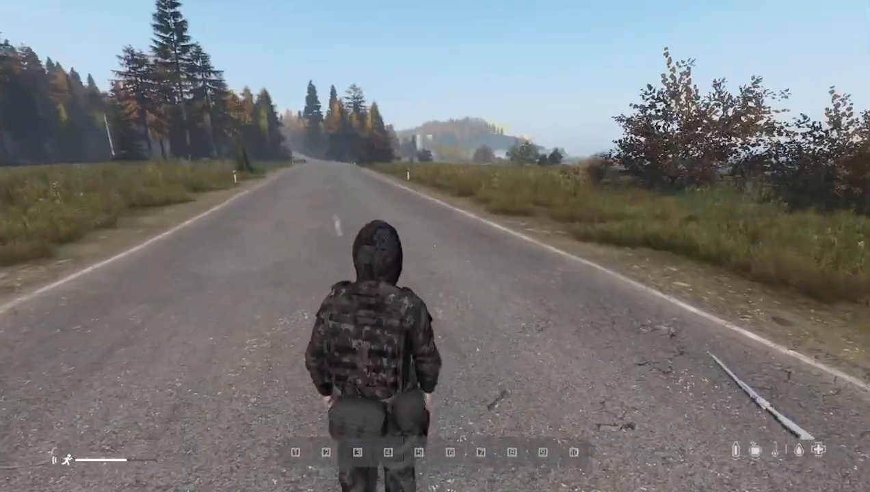
key("w")
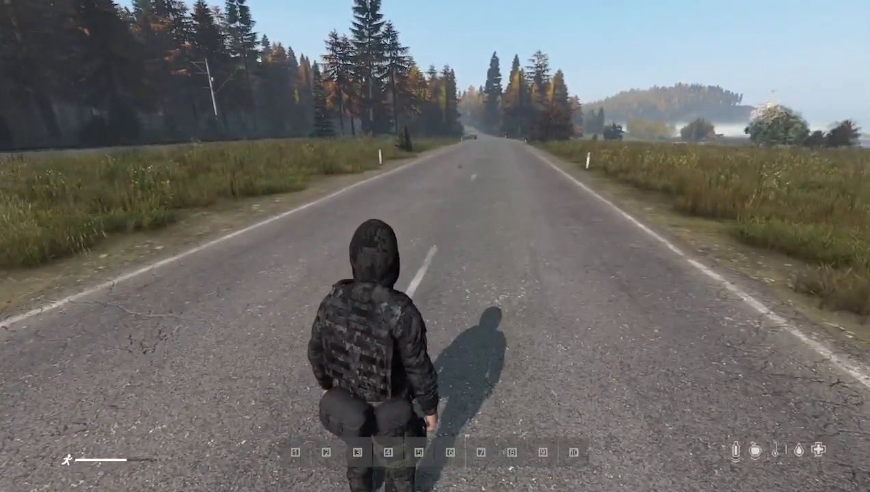
key("End")
key("Home")
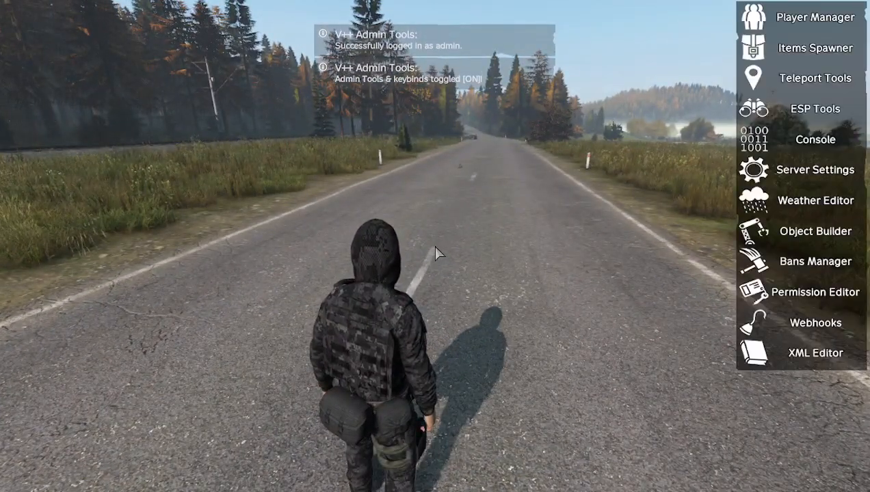
left_click(752, 51)
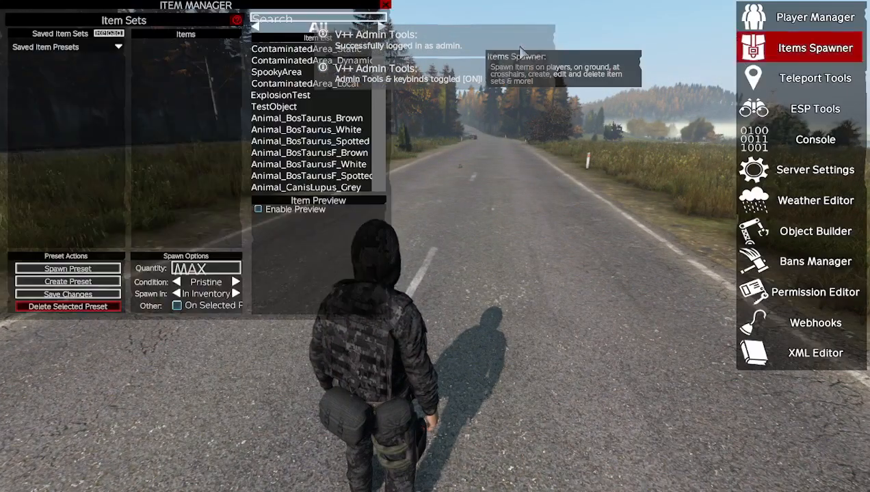
left_click(306, 18)
type("bunny")
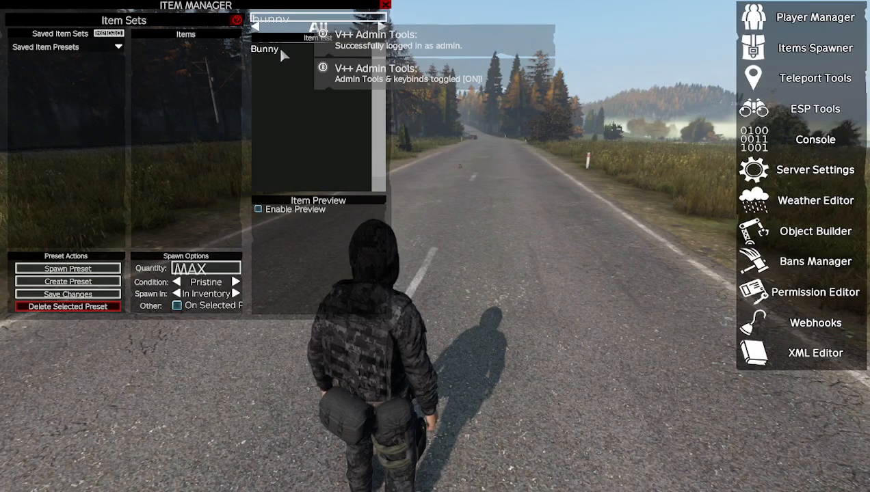
left_click(279, 49)
left_click(236, 293)
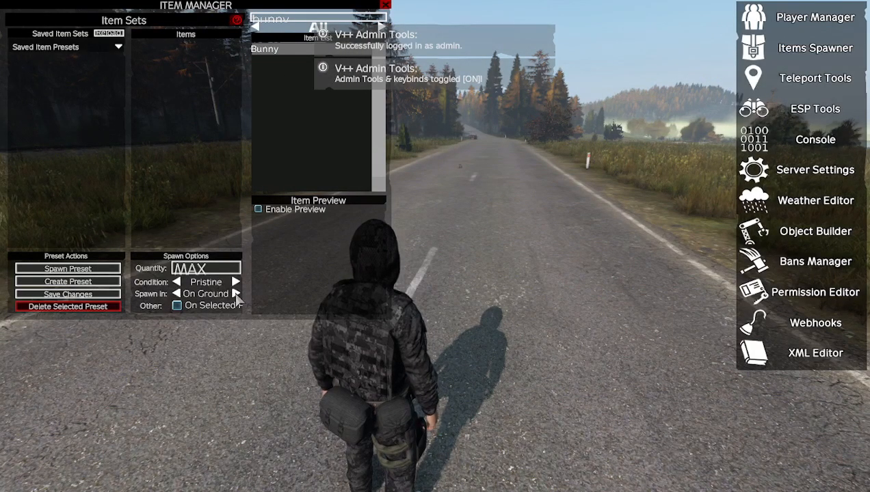
double_click(287, 54)
key("Escape")
Take the Bunny Plushie and inspect it from the inventory
key("f")
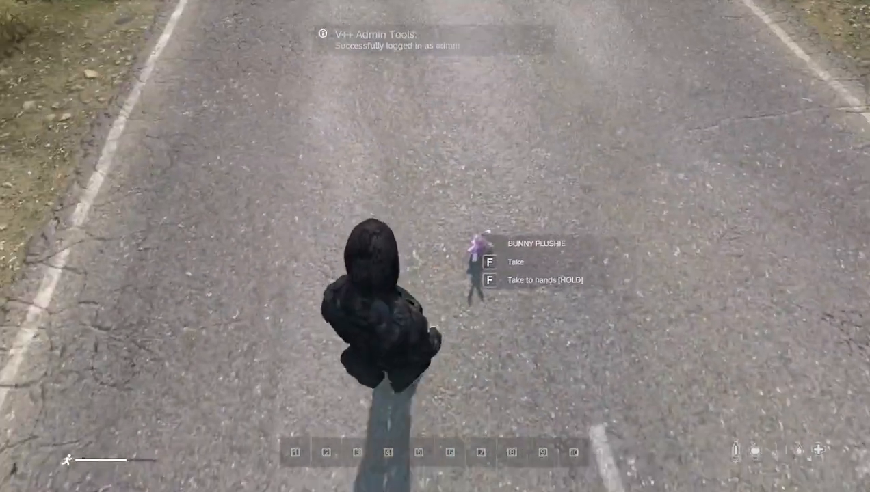
key("c")
key("v")
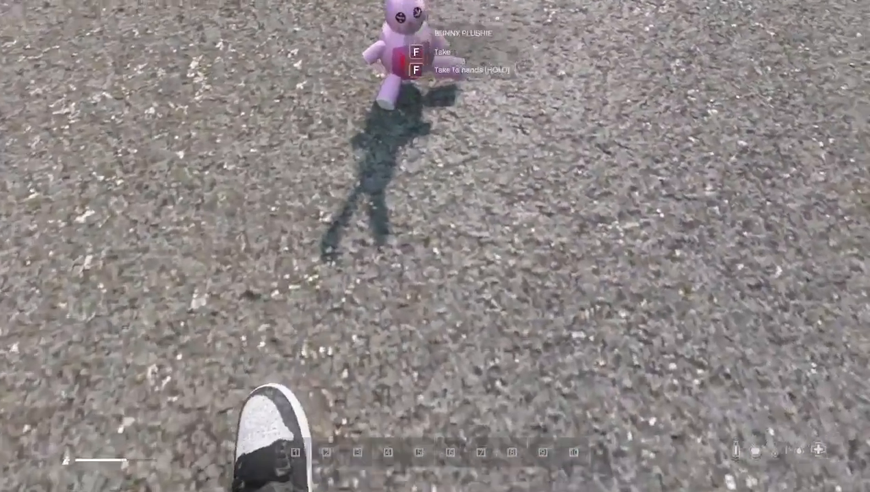
right_click(435, 246)
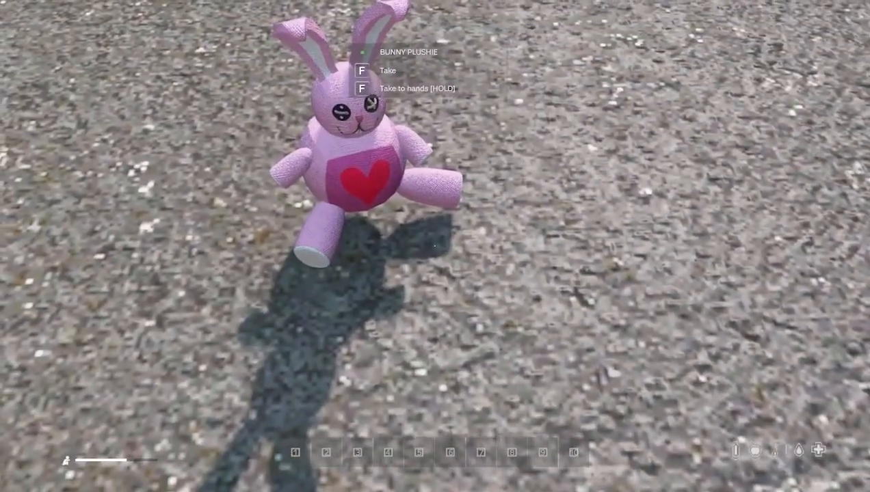
key("f")
key("Tab")
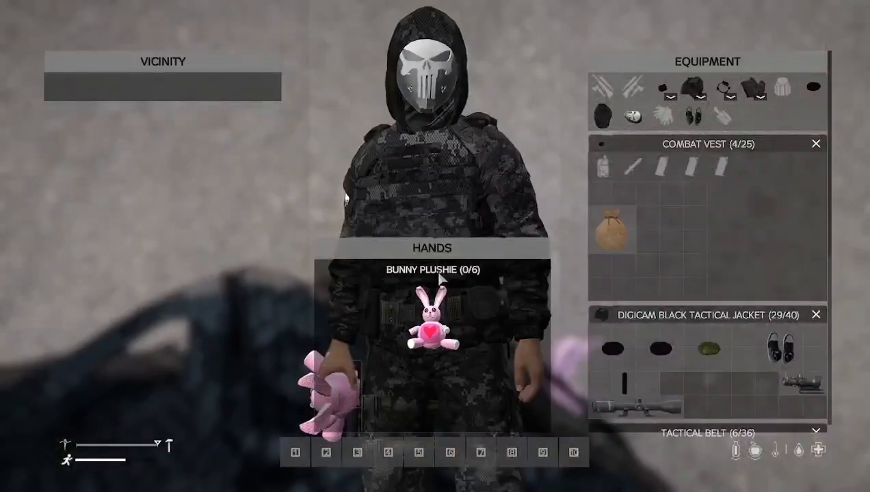
left_click_drag(459, 186, 410, 186)
middle_click(444, 333)
scroll(639, 301, "up", 3)
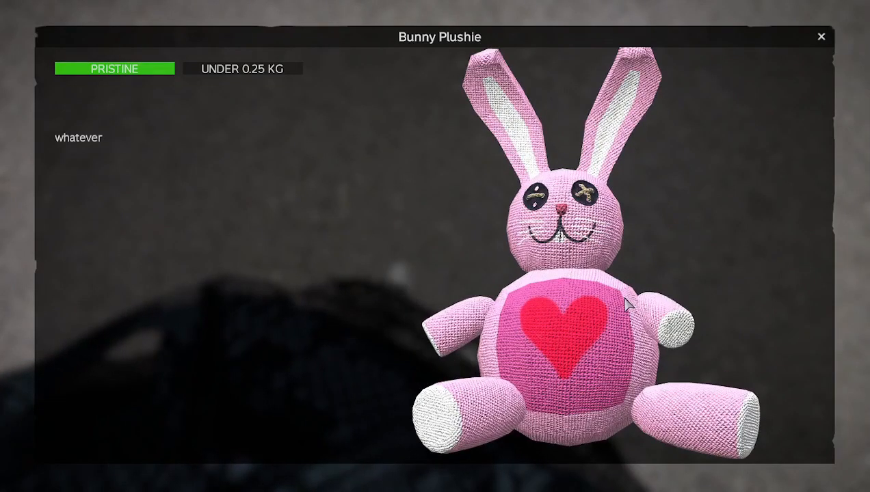
mouse_move(633, 295)
left_mouse_down()
mouse_move(580, 304)
mouse_move(488, 297)
mouse_move(641, 326)
mouse_move(654, 311)
mouse_move(627, 310)
left_mouse_up()
key("Escape")
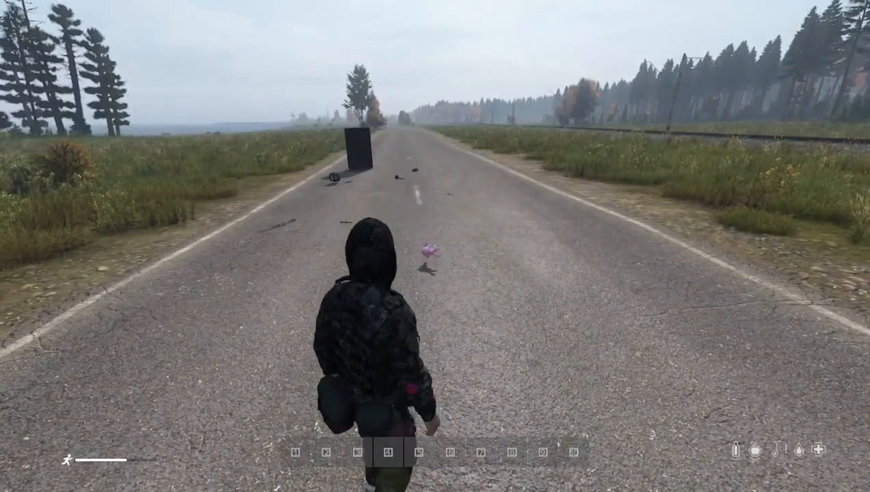
Take the Bunny Plushie into hands and throw it onto the road
key("w")
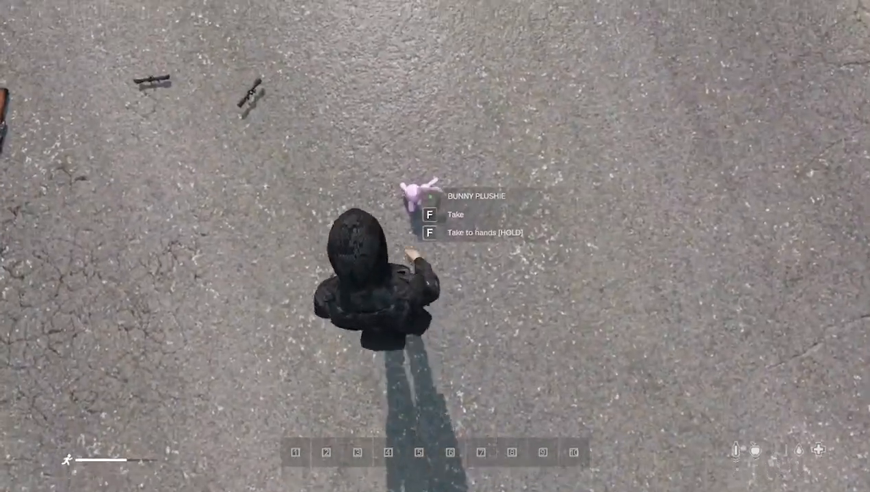
key("f")
key("w")
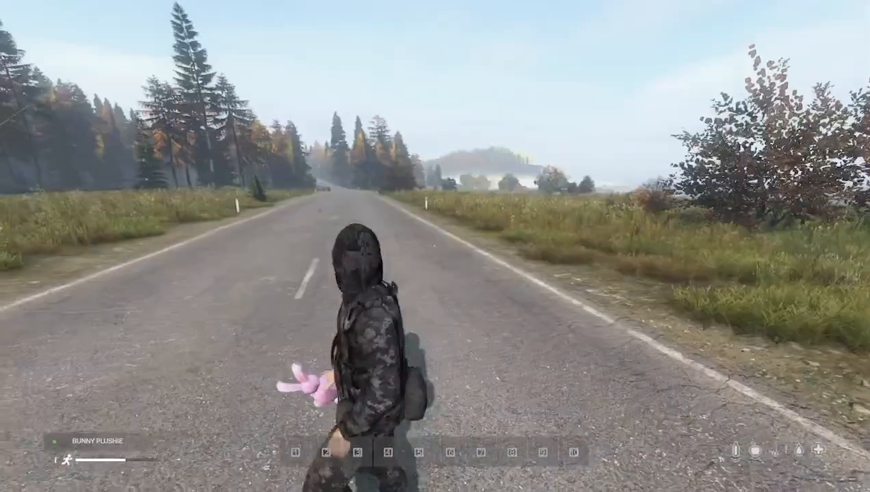
key("g")
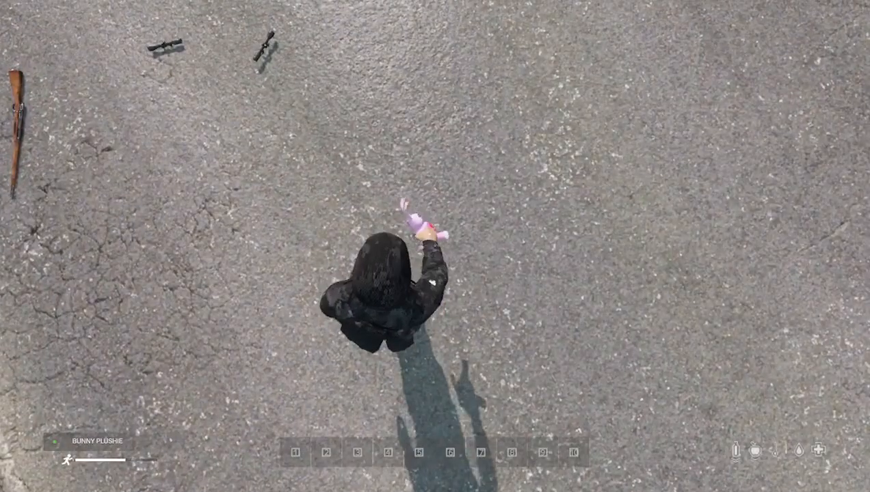
key("z")
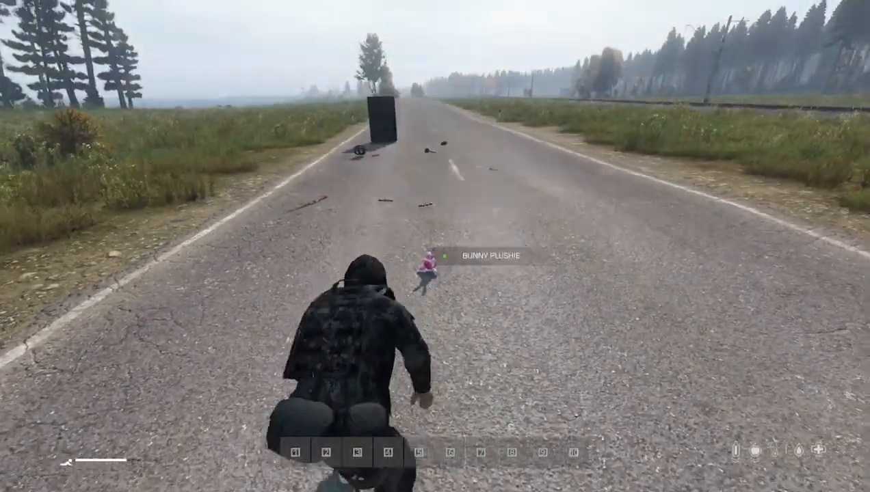
key("z")
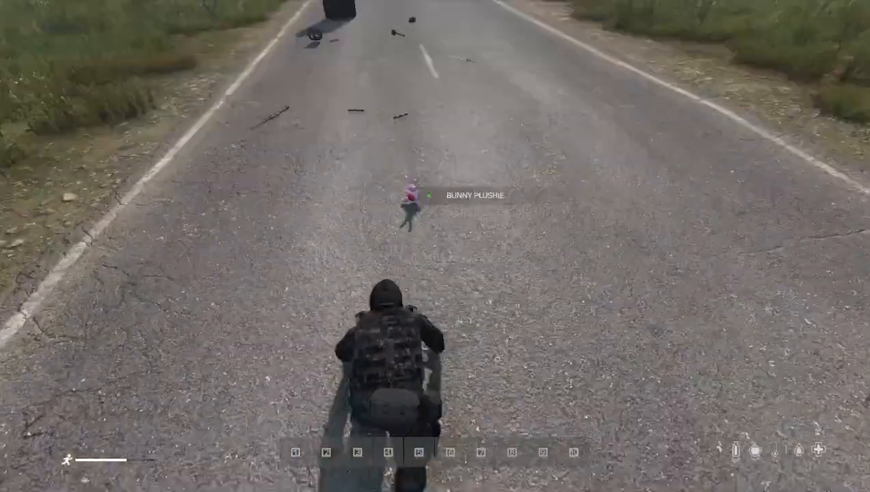
Walk over and pick up the Mosin 91/30 rifle from the road
key("w")
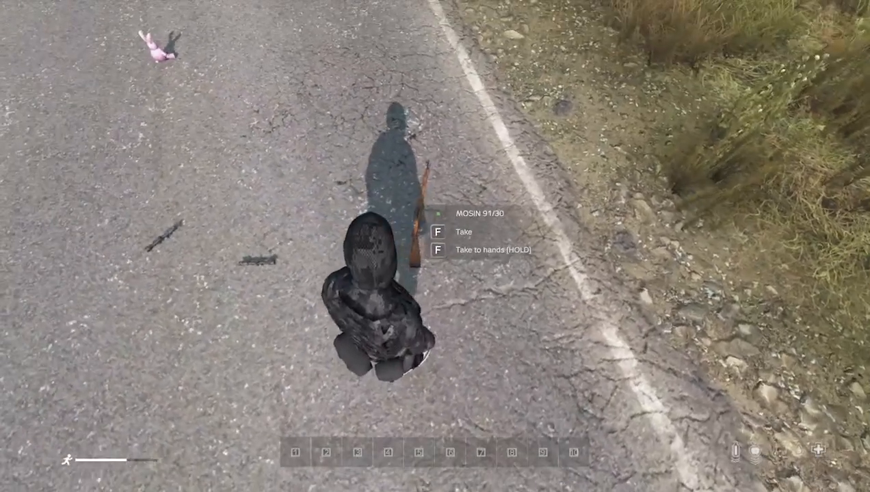
key("f")
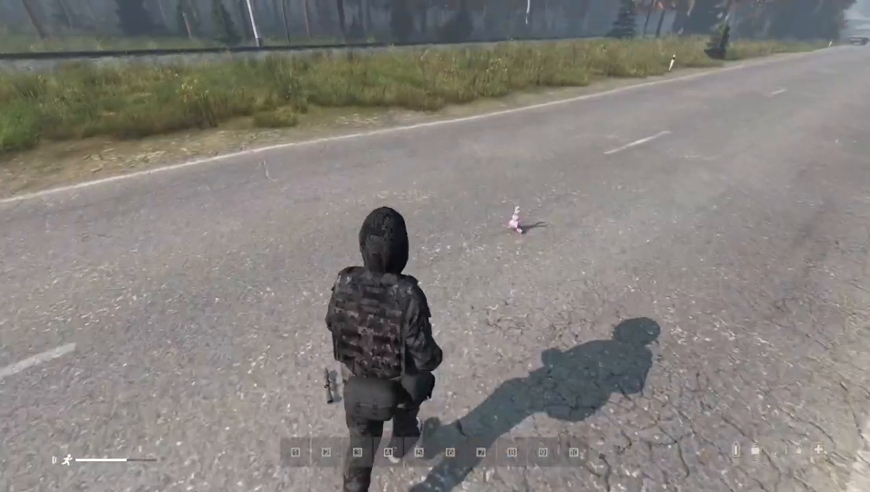
key("f")
key("w")
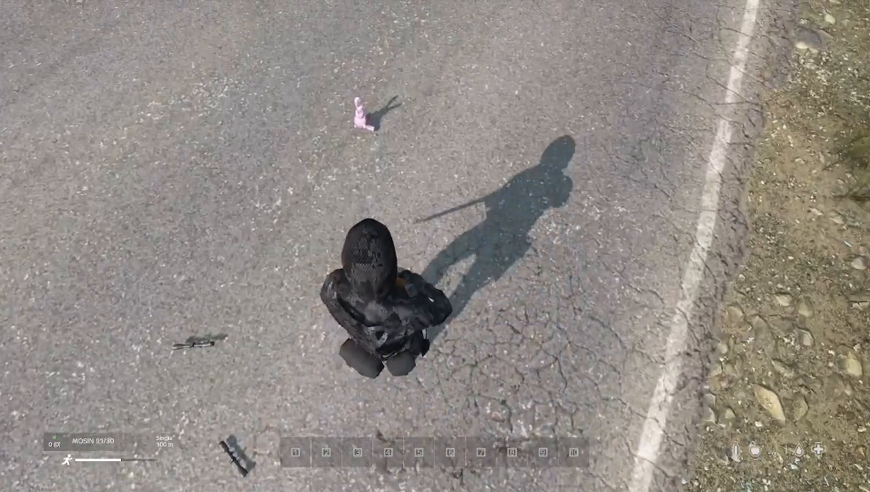
Open the admin Item Manager, search for 762 and spawn 7.62x54 ammunition on the ground
key("Home")
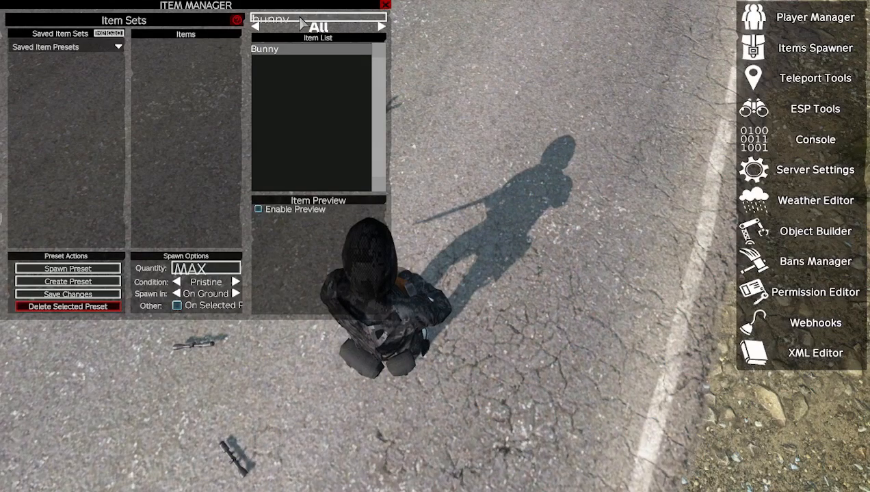
key("BackSpace")
key("BackSpace")
key("BackSpace")
key("BackSpace")
key("BackSpace")
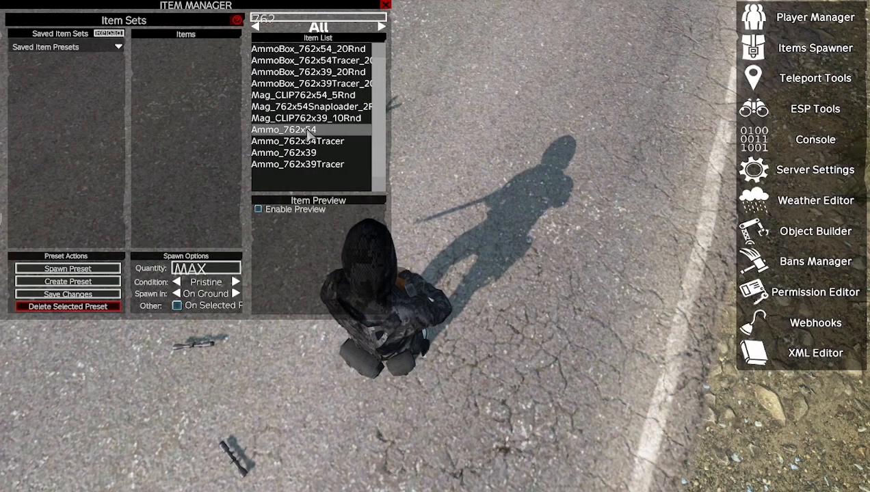
key("Escape")
Take the spawned 7.62x54 rounds from the vicinity and reload the Mosin
key("Tab")
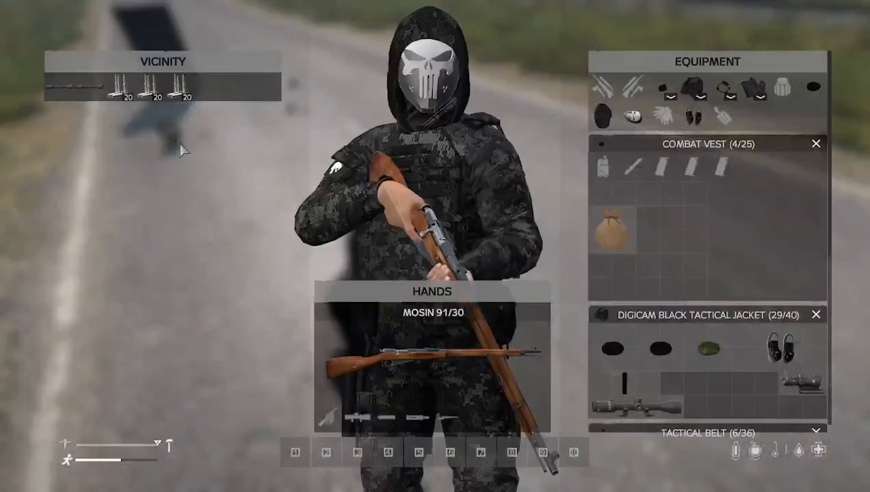
double_click(149, 96)
double_click(151, 98)
key("Tab")
key("r")
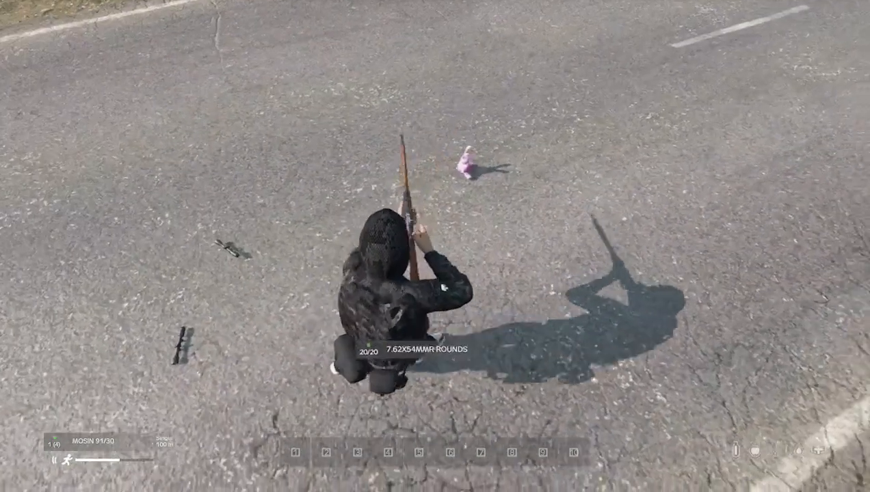
Aim the Mosin at the Bunny Plushie on the road and shoot it
key("d")
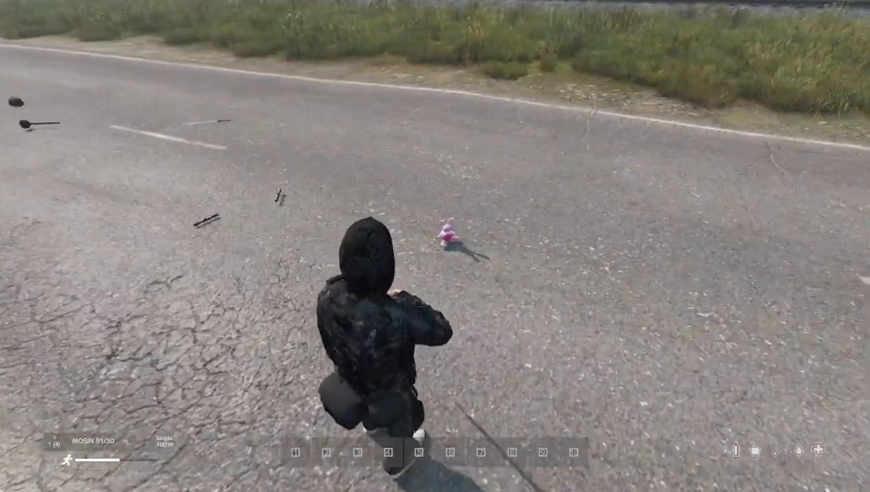
right_click(435, 246)
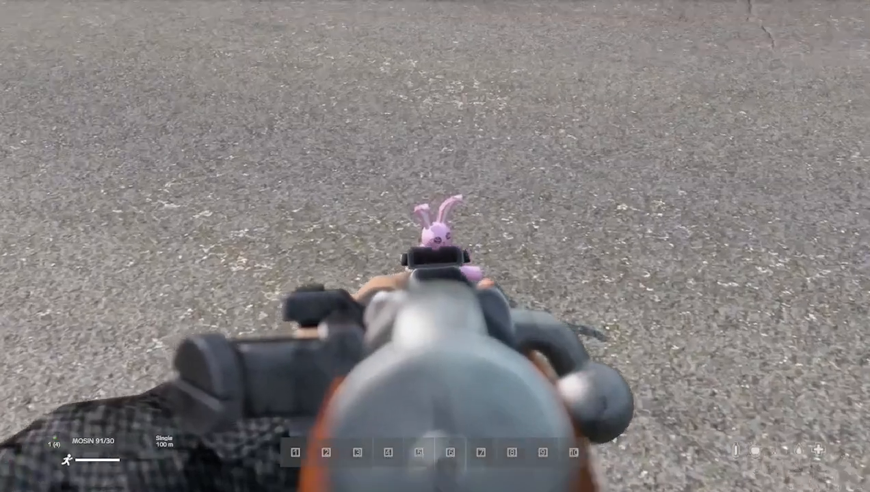
left_click(435, 247)
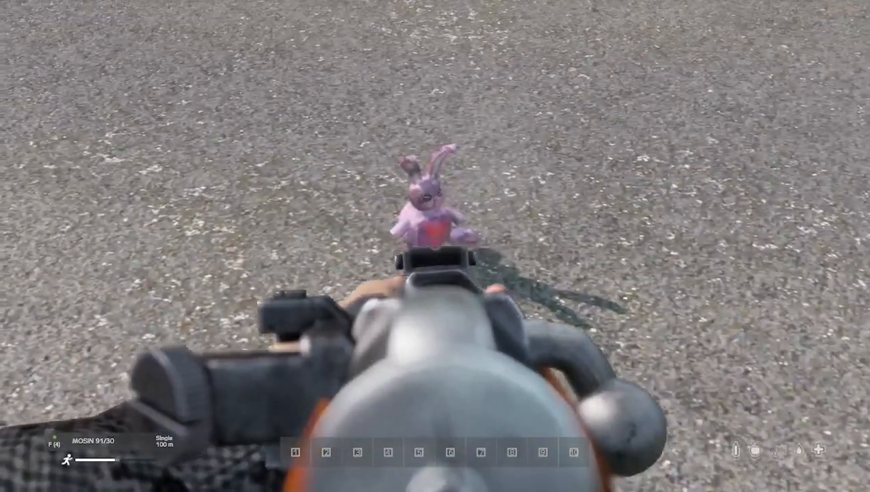
key("w")
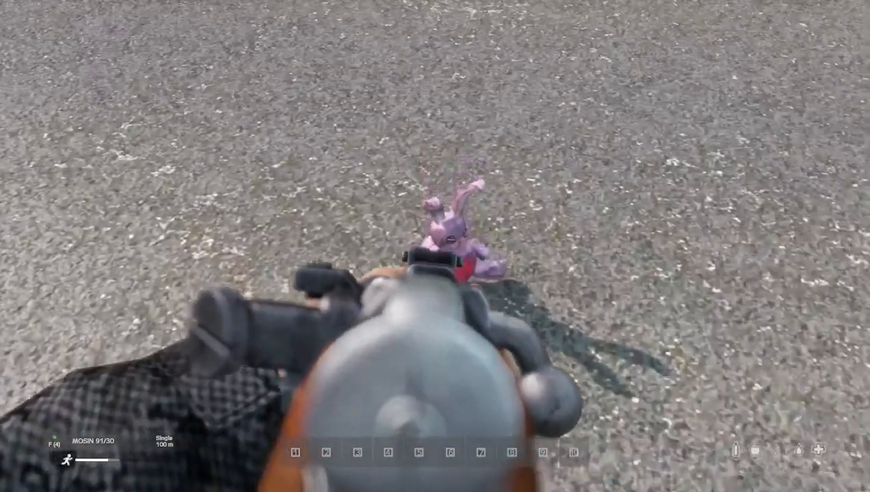
right_click(435, 246)
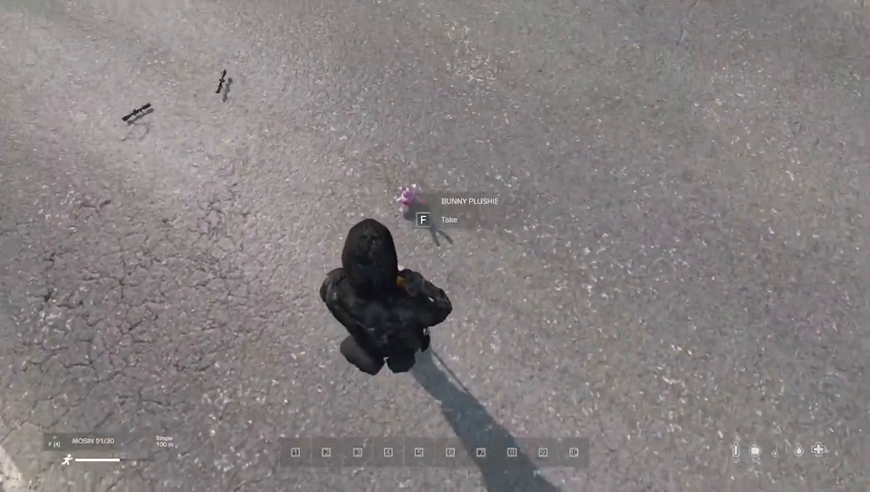
Walk up to the plushie and drop the Mosin rifle from hands onto the road
key("w")
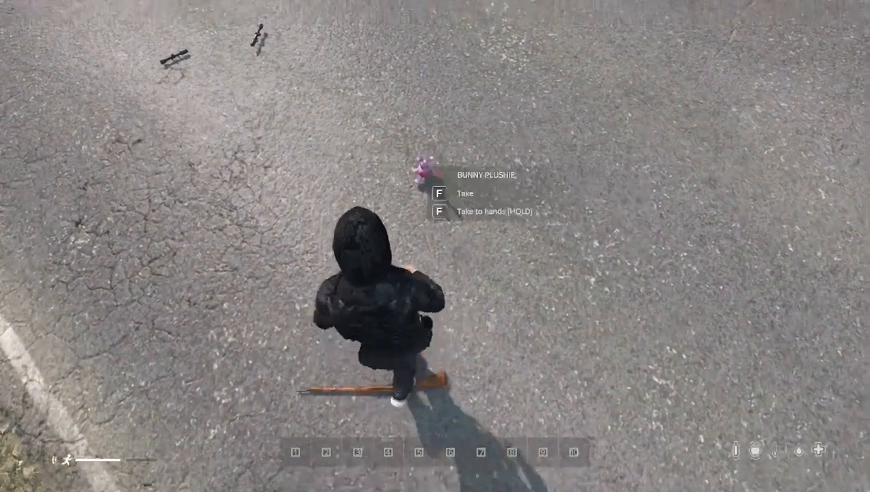
key("f")
key("Tab")
right_click(437, 351)
scroll(639, 277, "up", 5)
mouse_move(610, 290)
left_mouse_down()
mouse_move(513, 270)
mouse_move(551, 248)
mouse_move(612, 279)
left_mouse_up()
key("Tab")
key("c")
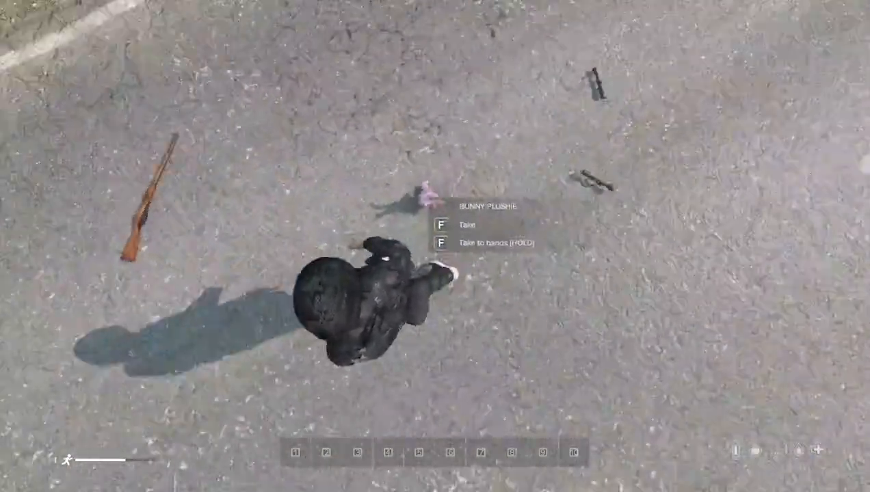
key("a")
key("d")
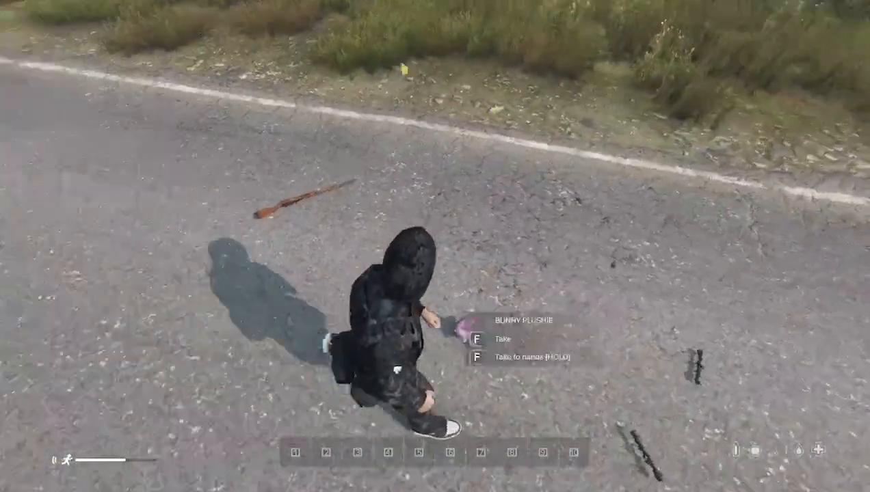
Move the Bunny Plushie from the vicinity into the combat vest and inspect its condition
key("Tab")
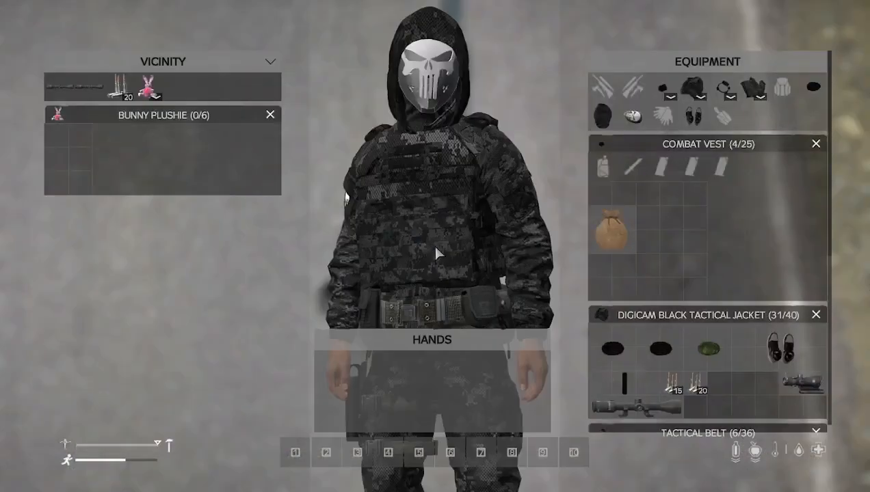
left_click_drag(57, 115, 673, 217)
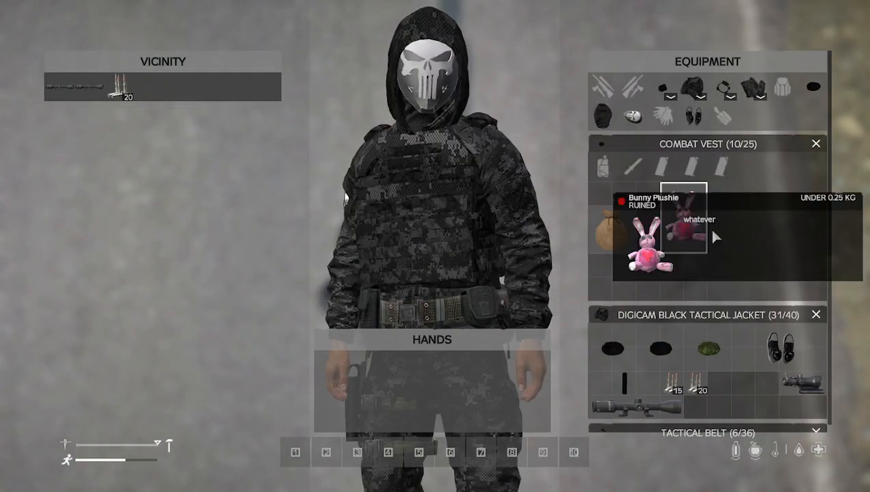
mouse_move(684, 226)
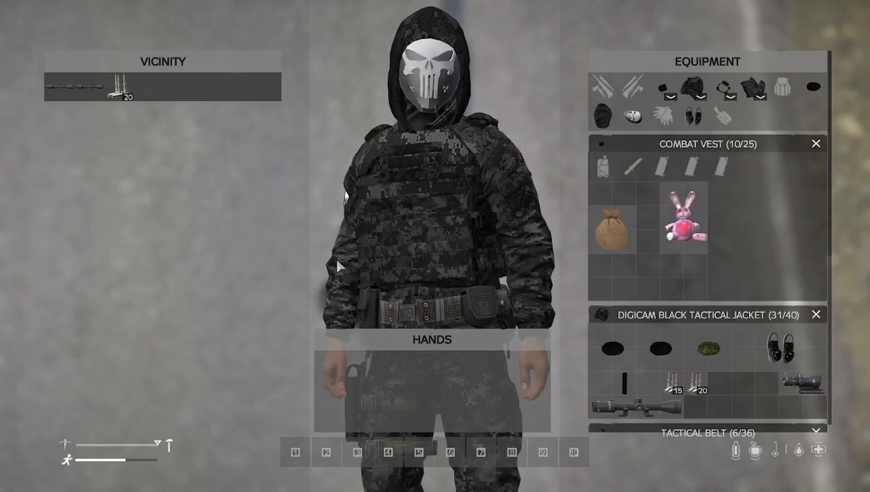
mouse_move(673, 197)
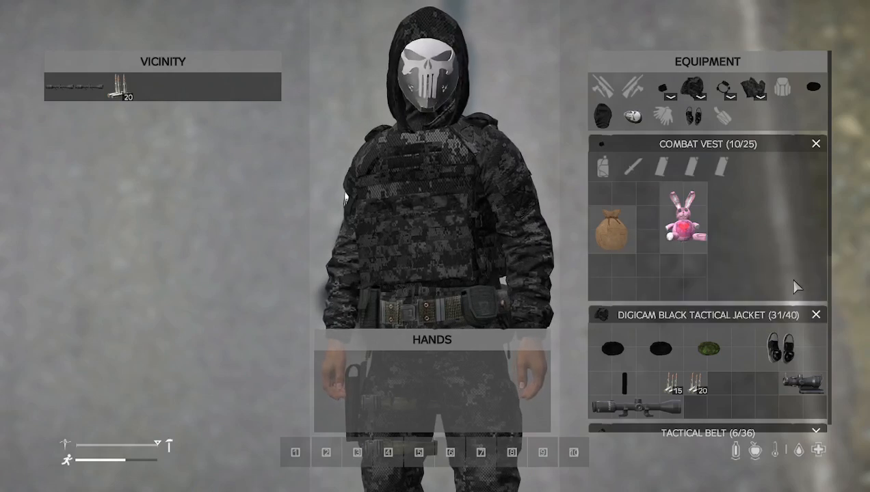
Close the inventory and walk down the road
key("Tab")
key("w")
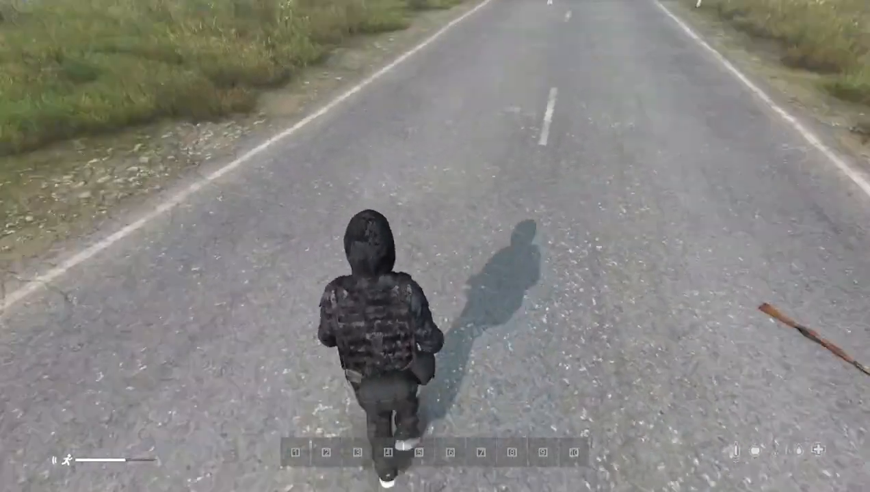
key("w")
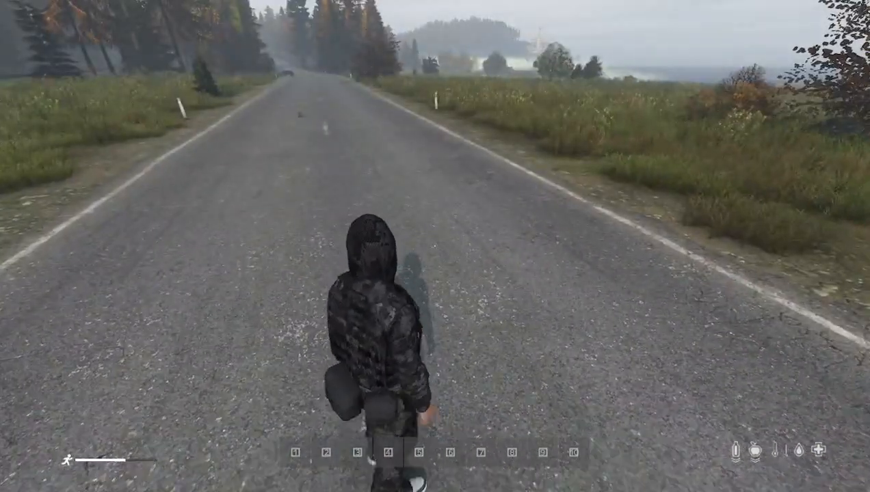